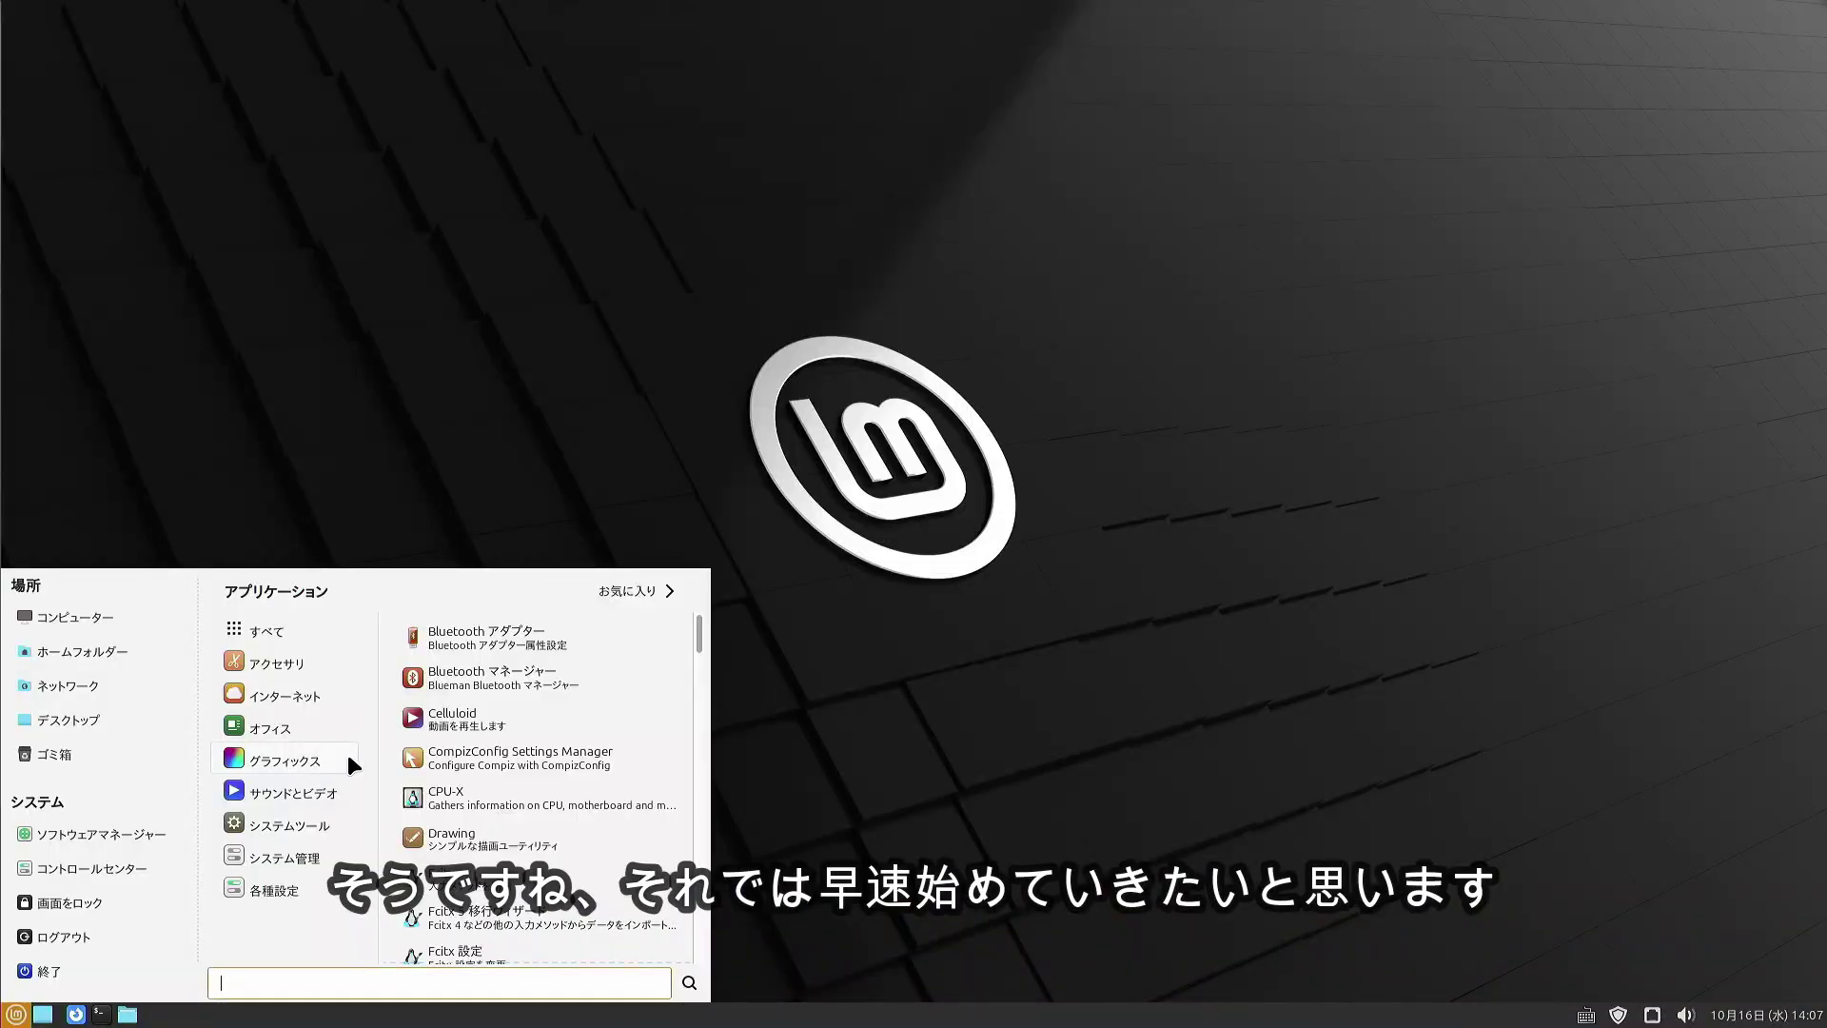
Launch Google Chrome from the Mint menu's Internet category and unlock the login keyring with its password.
mouse_move(346, 751)
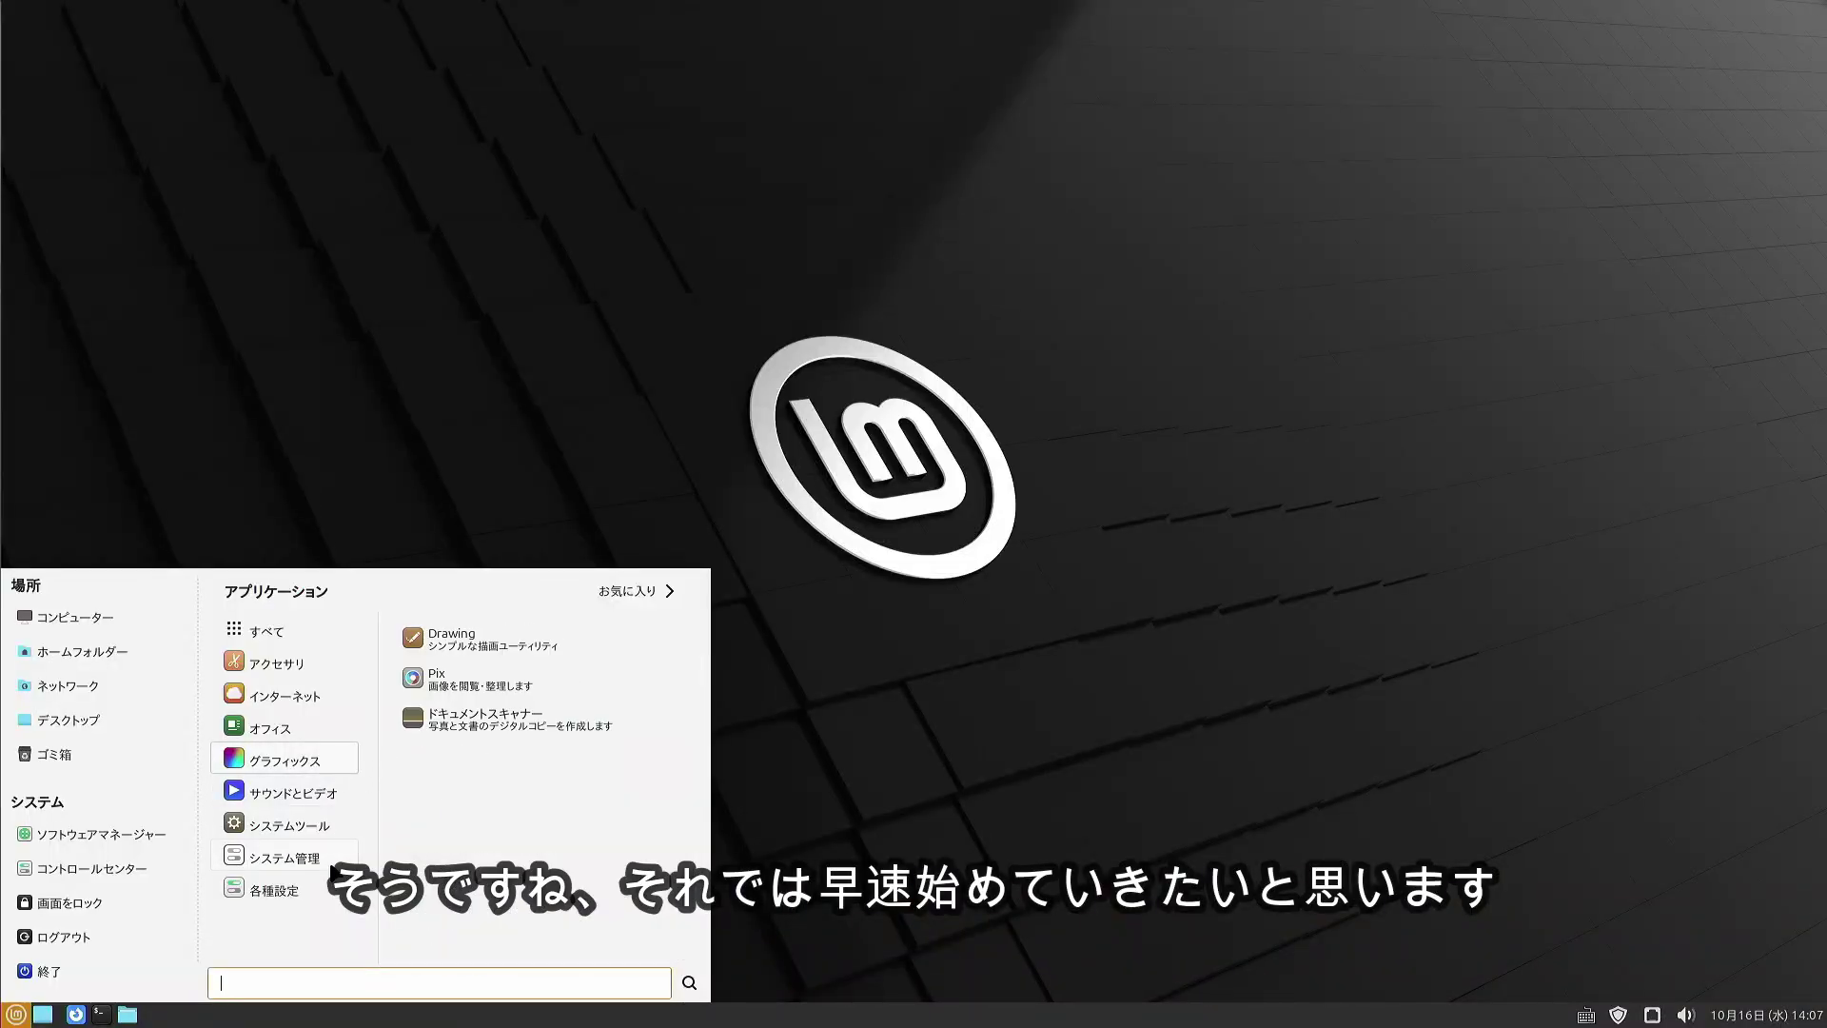
mouse_move(296, 696)
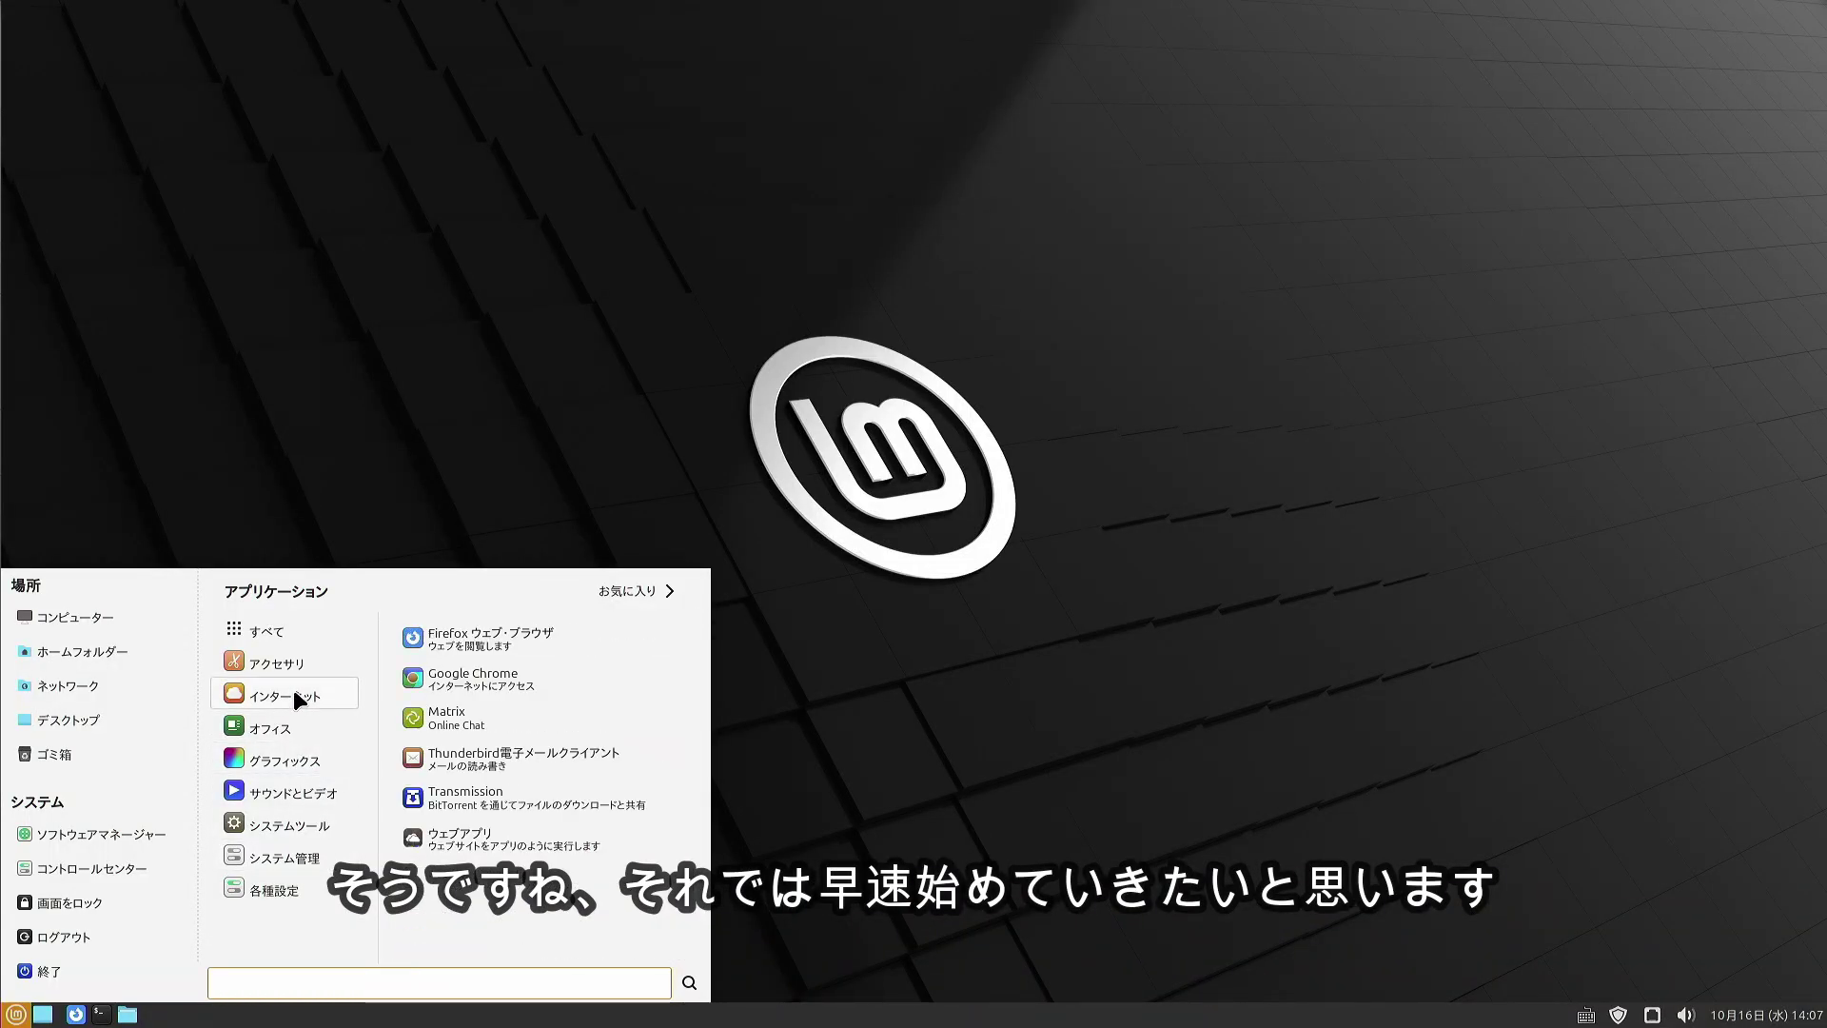
left_click(492, 696)
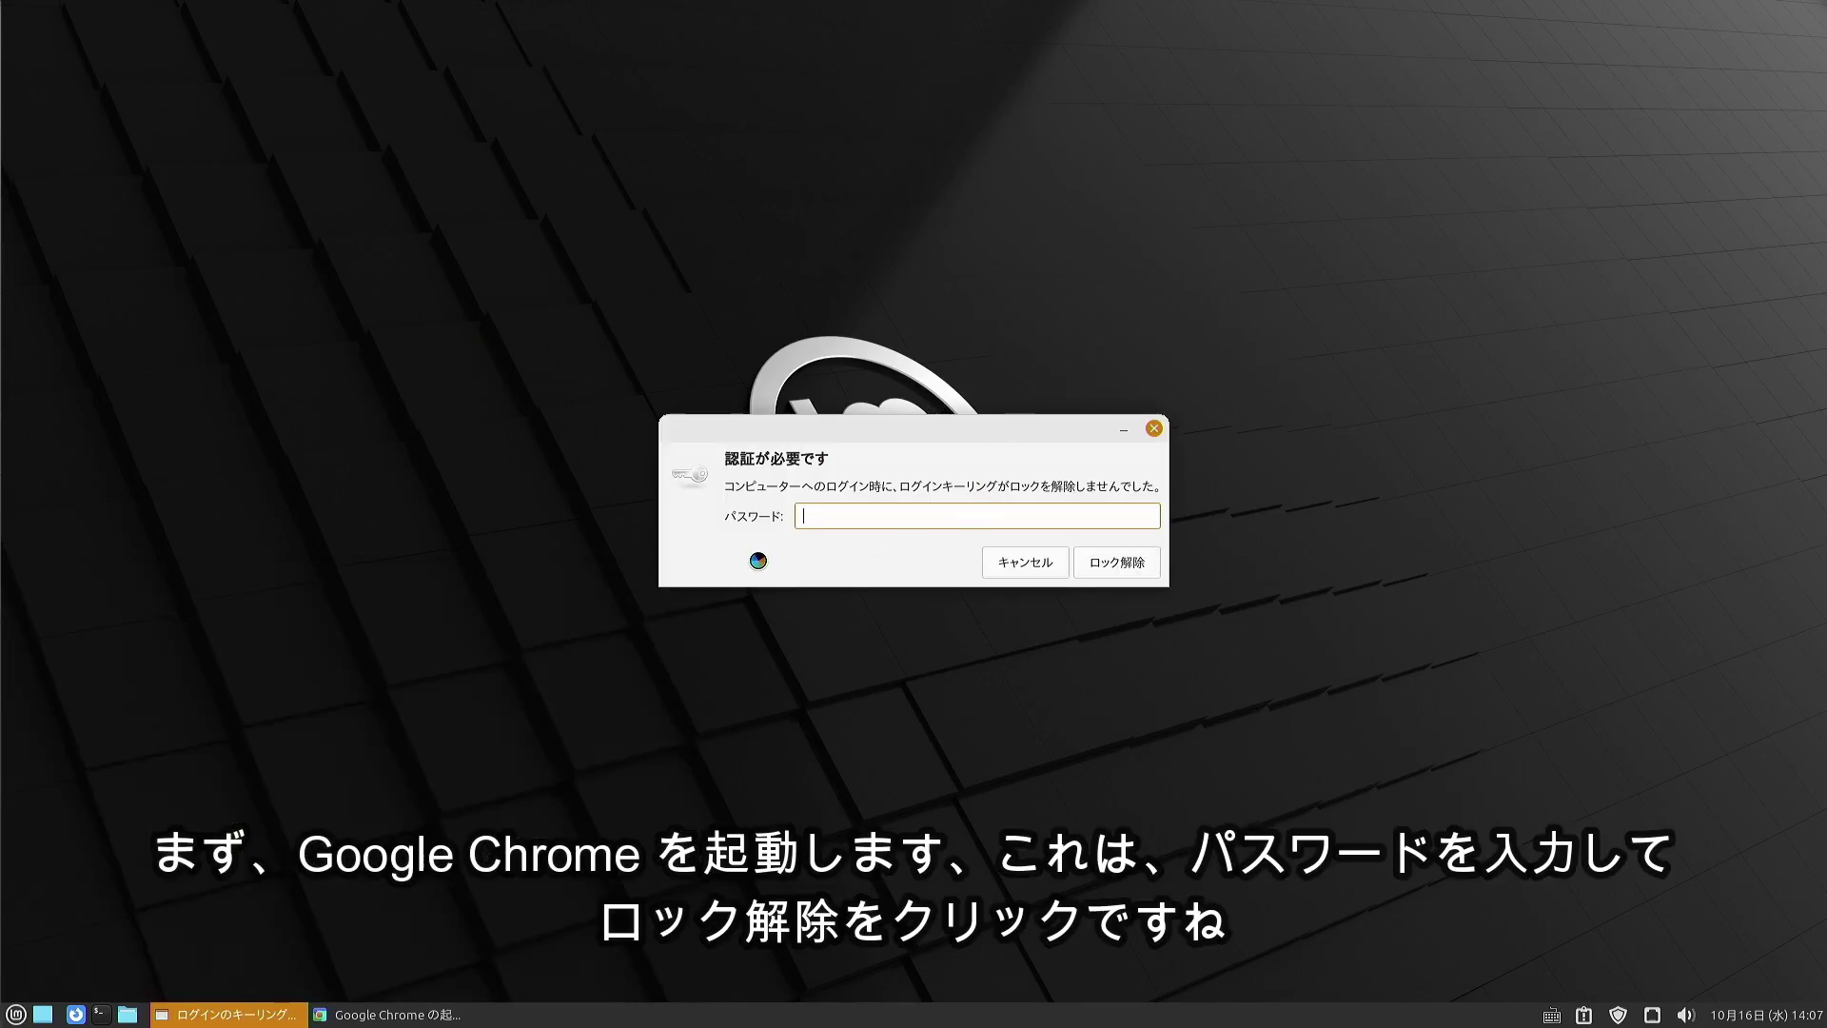
type("*****")
key("Return")
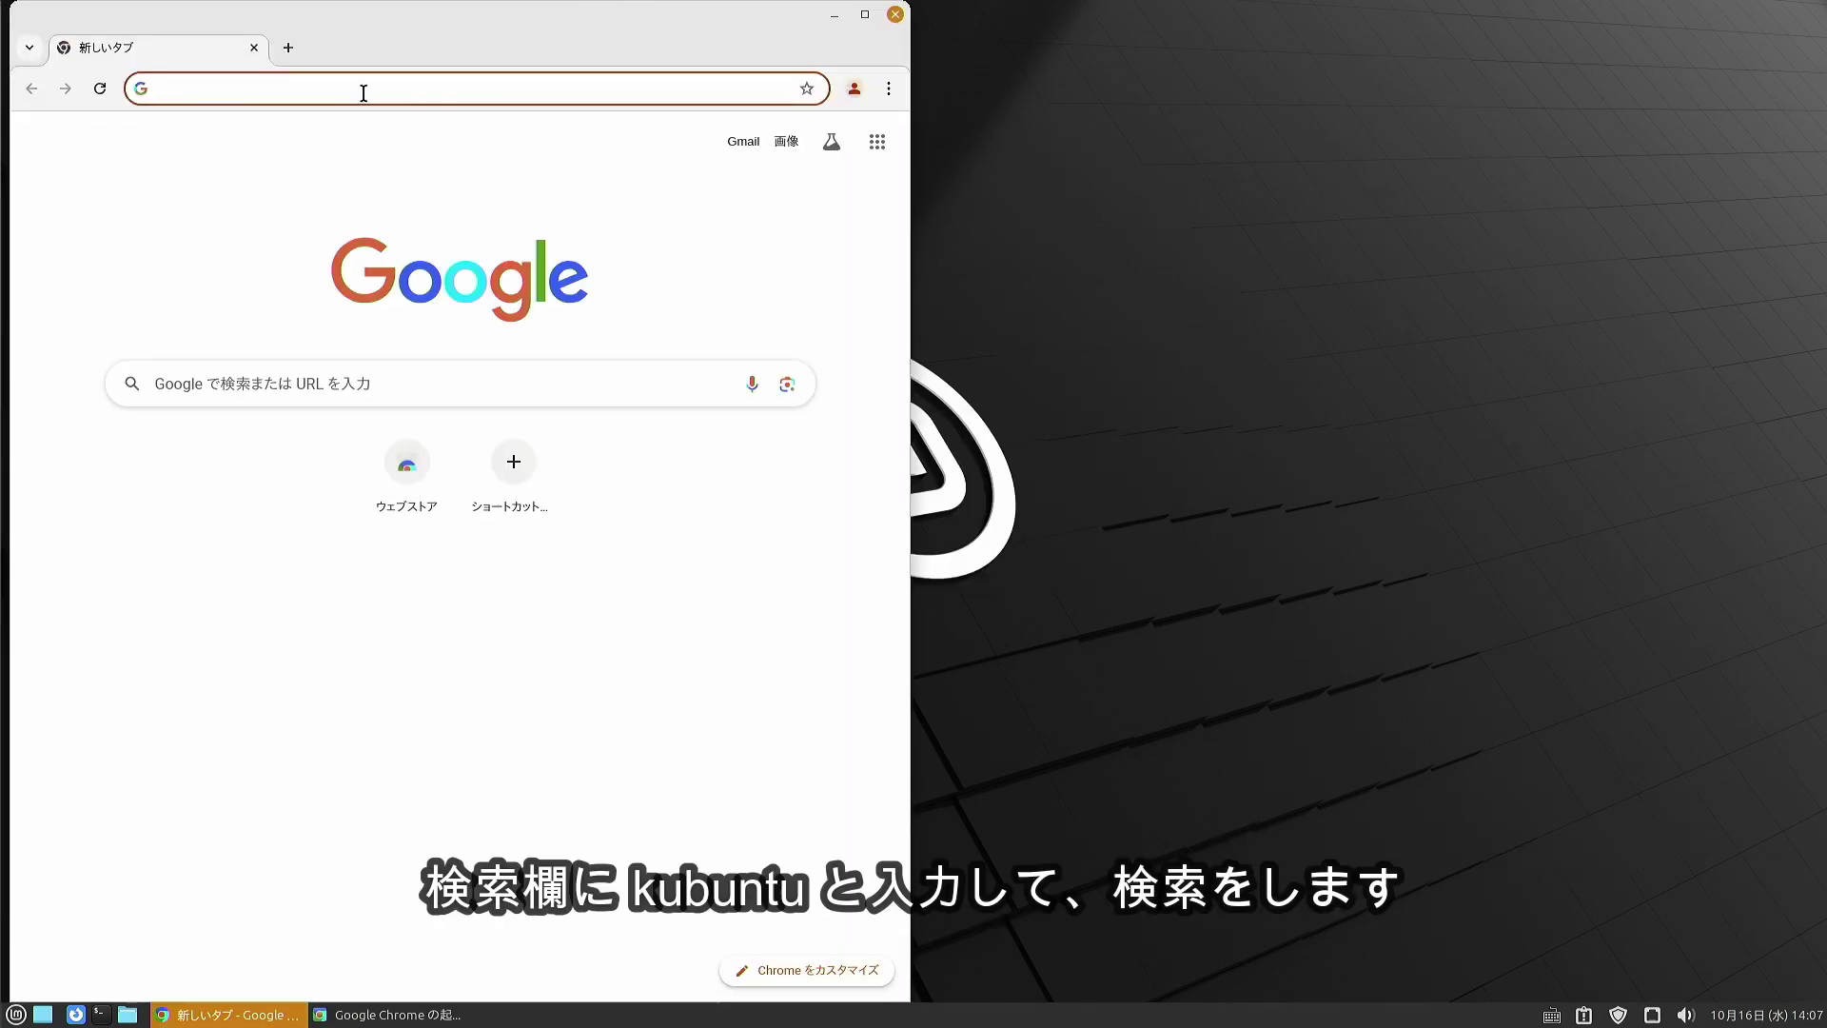
Search Google for 'kubuntu' and open the 'Kubuntu 24.10 Oracular Oriole Released' announcement.
left_click(363, 92)
type("kubuntu")
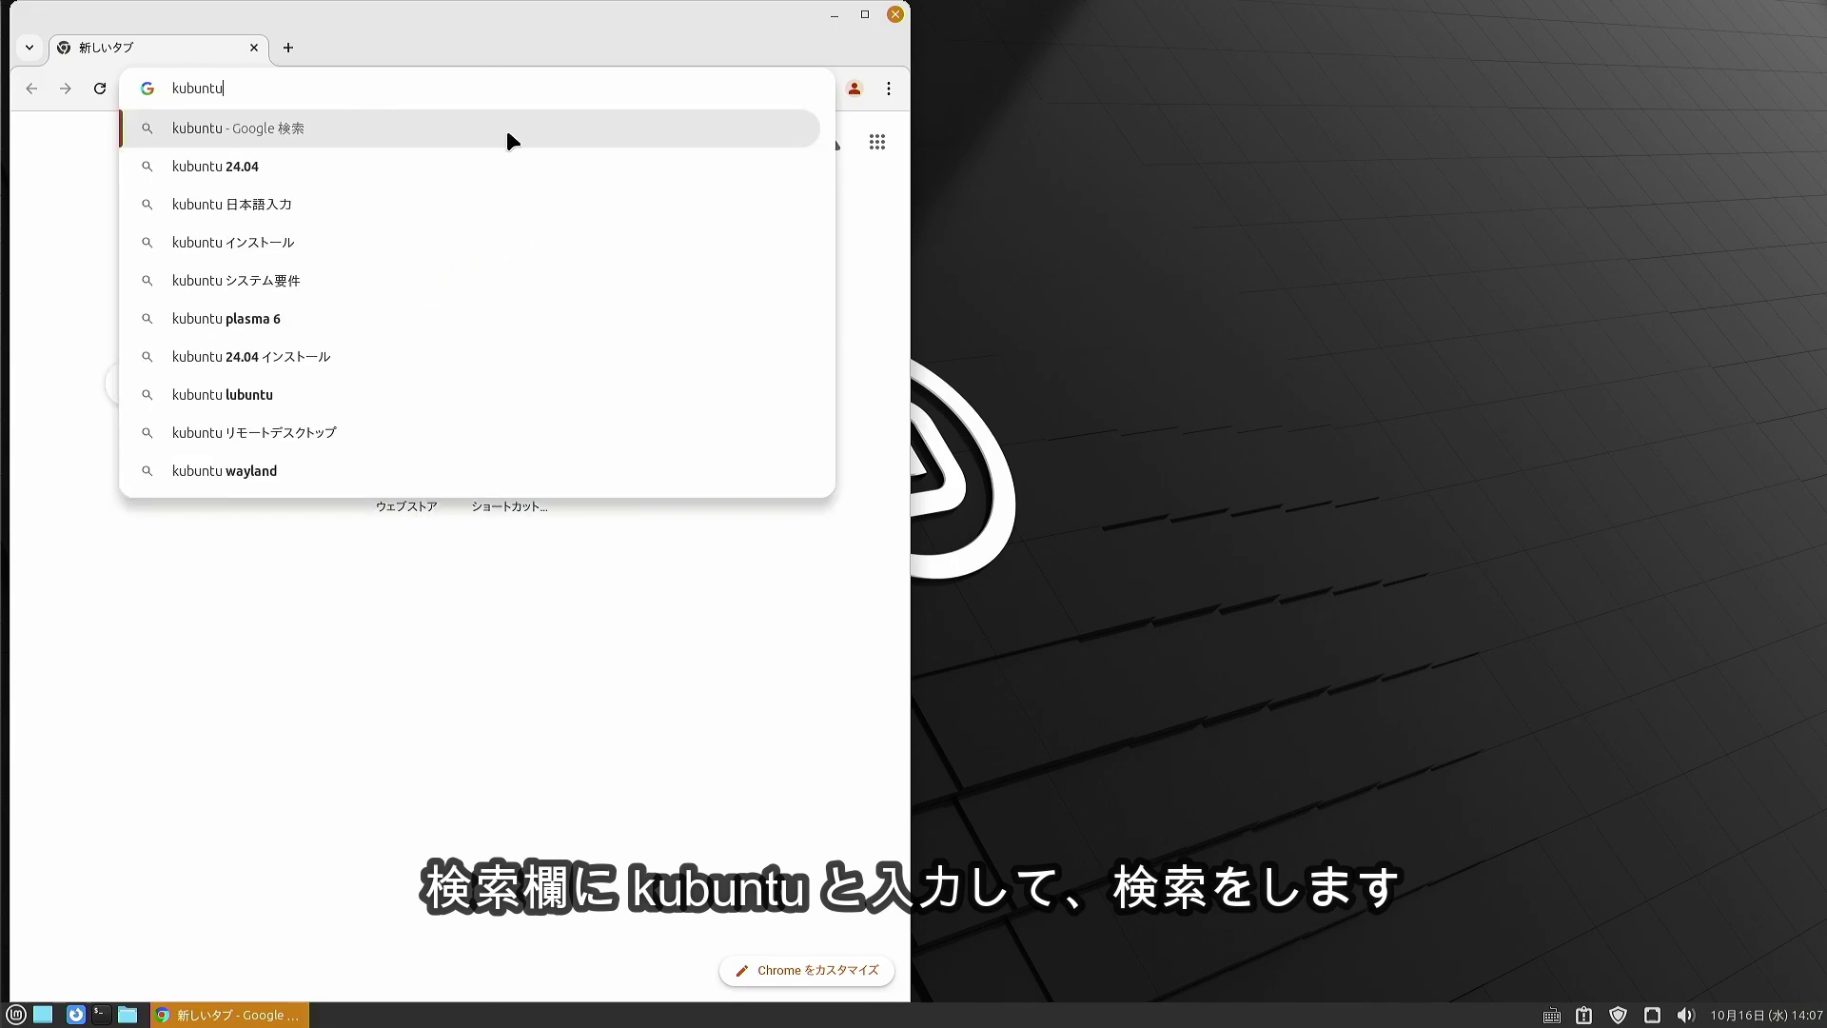
key("Return")
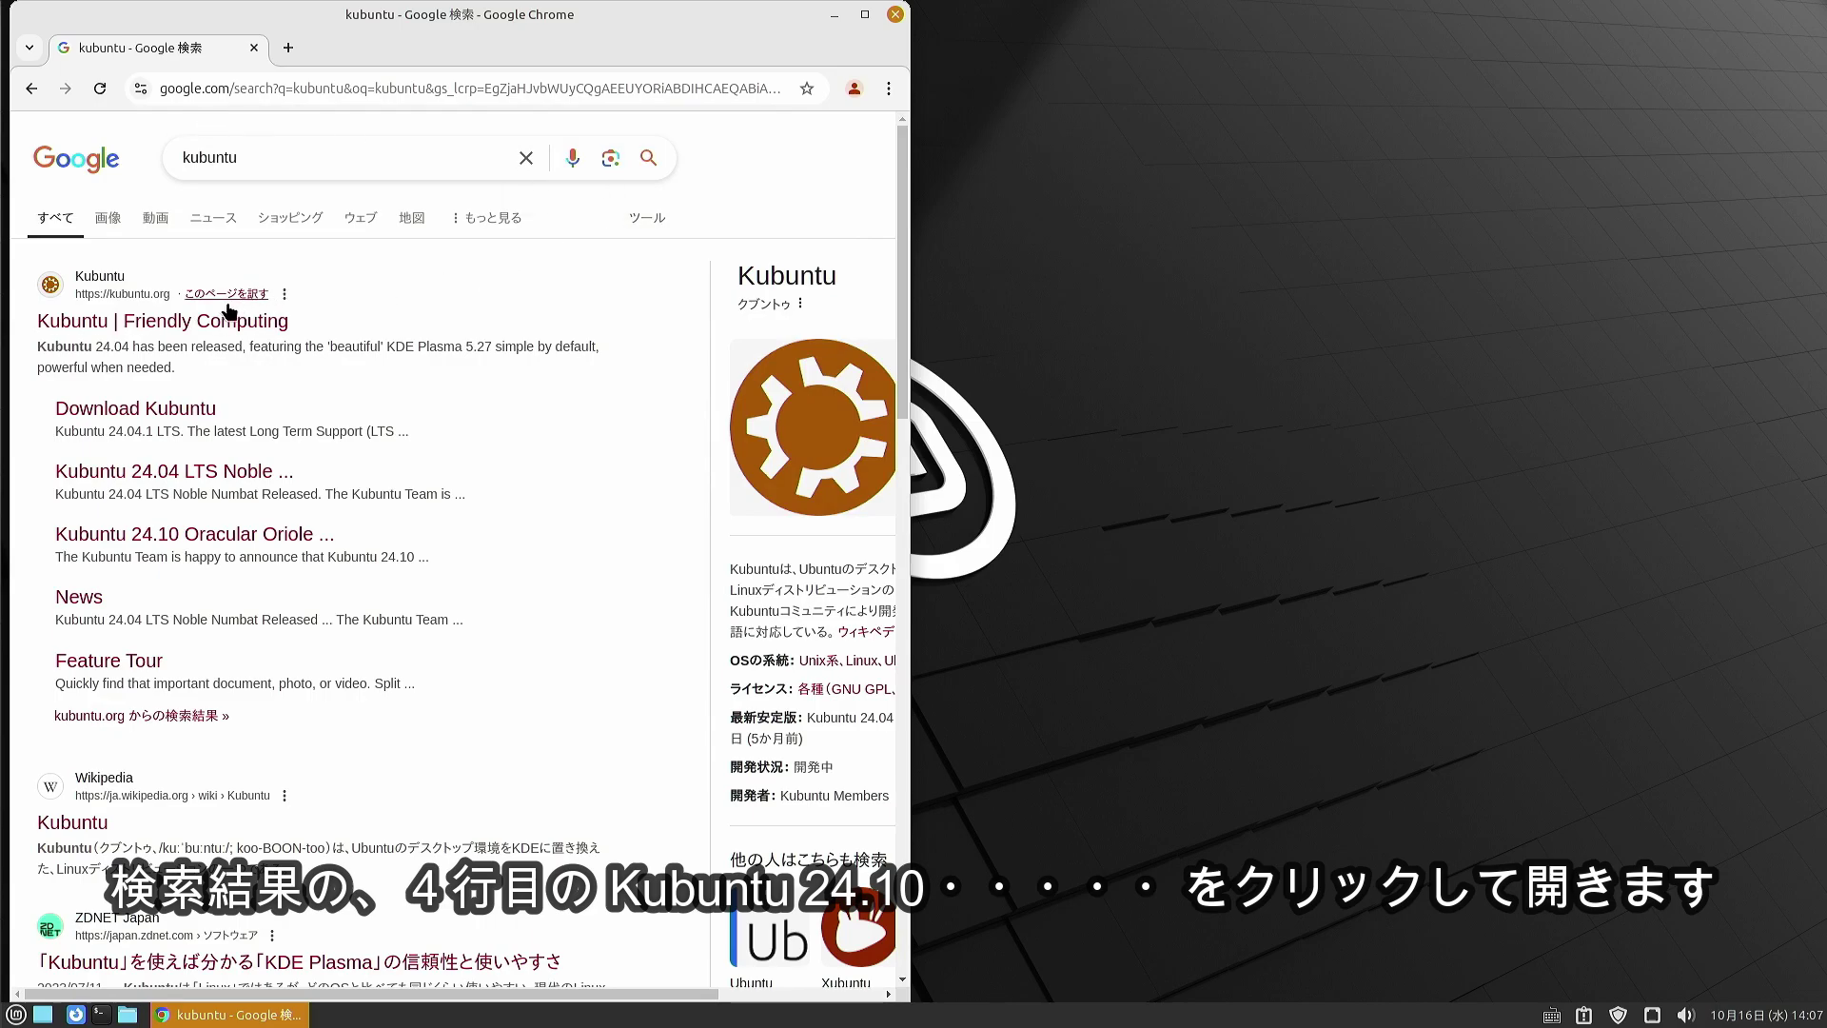
left_click(220, 541)
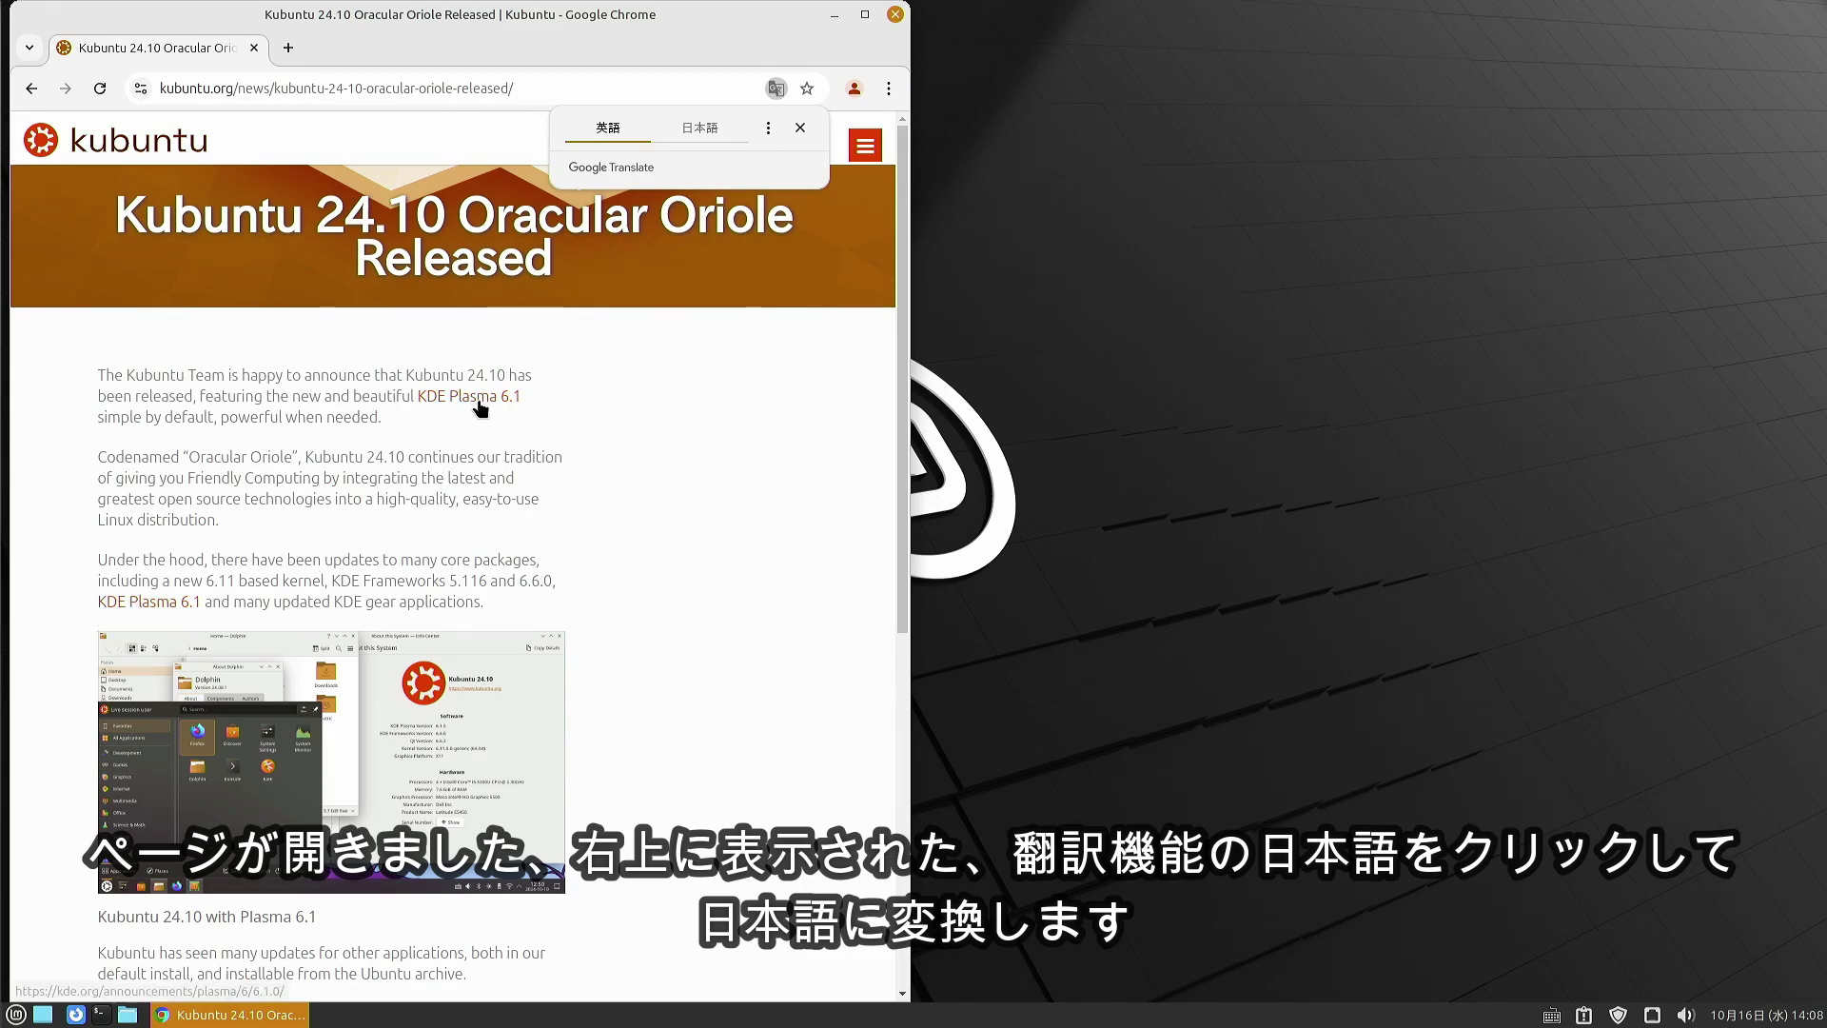
Translate the announcement page into Japanese and follow its Kubuntu 24.10 download link.
left_click(691, 131)
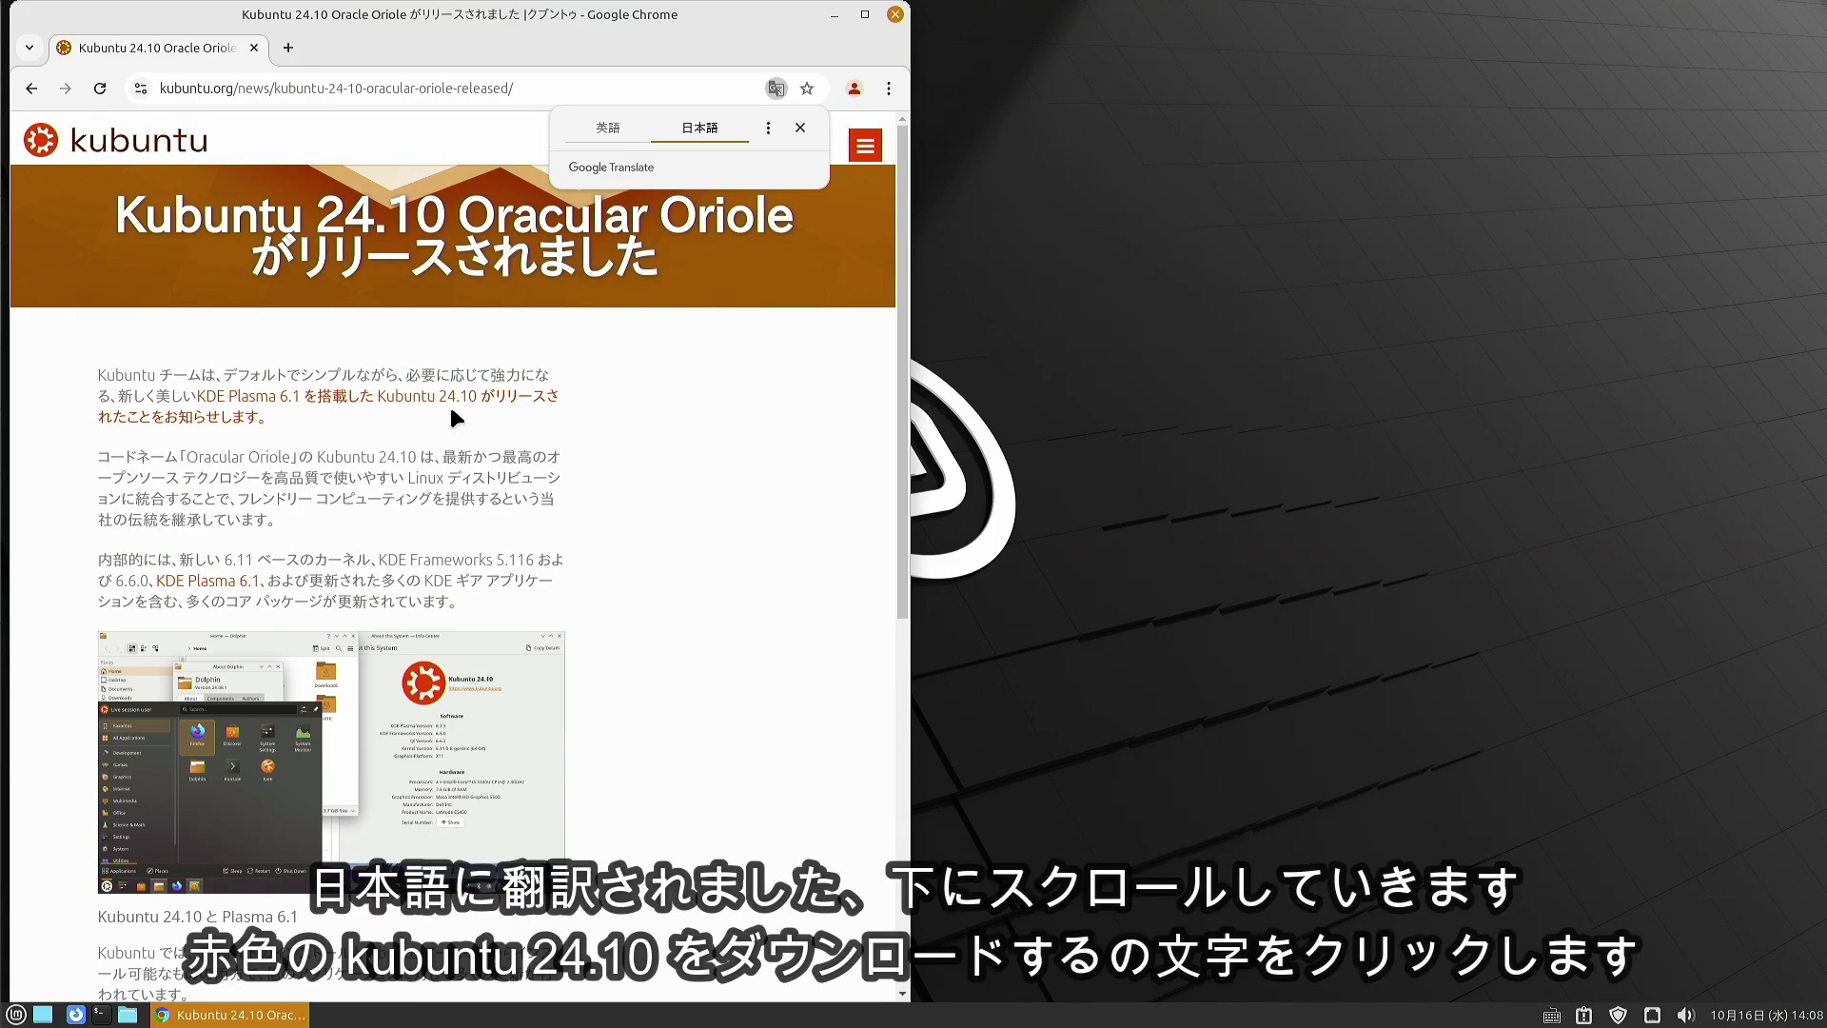
scroll(404, 470, "down", 7)
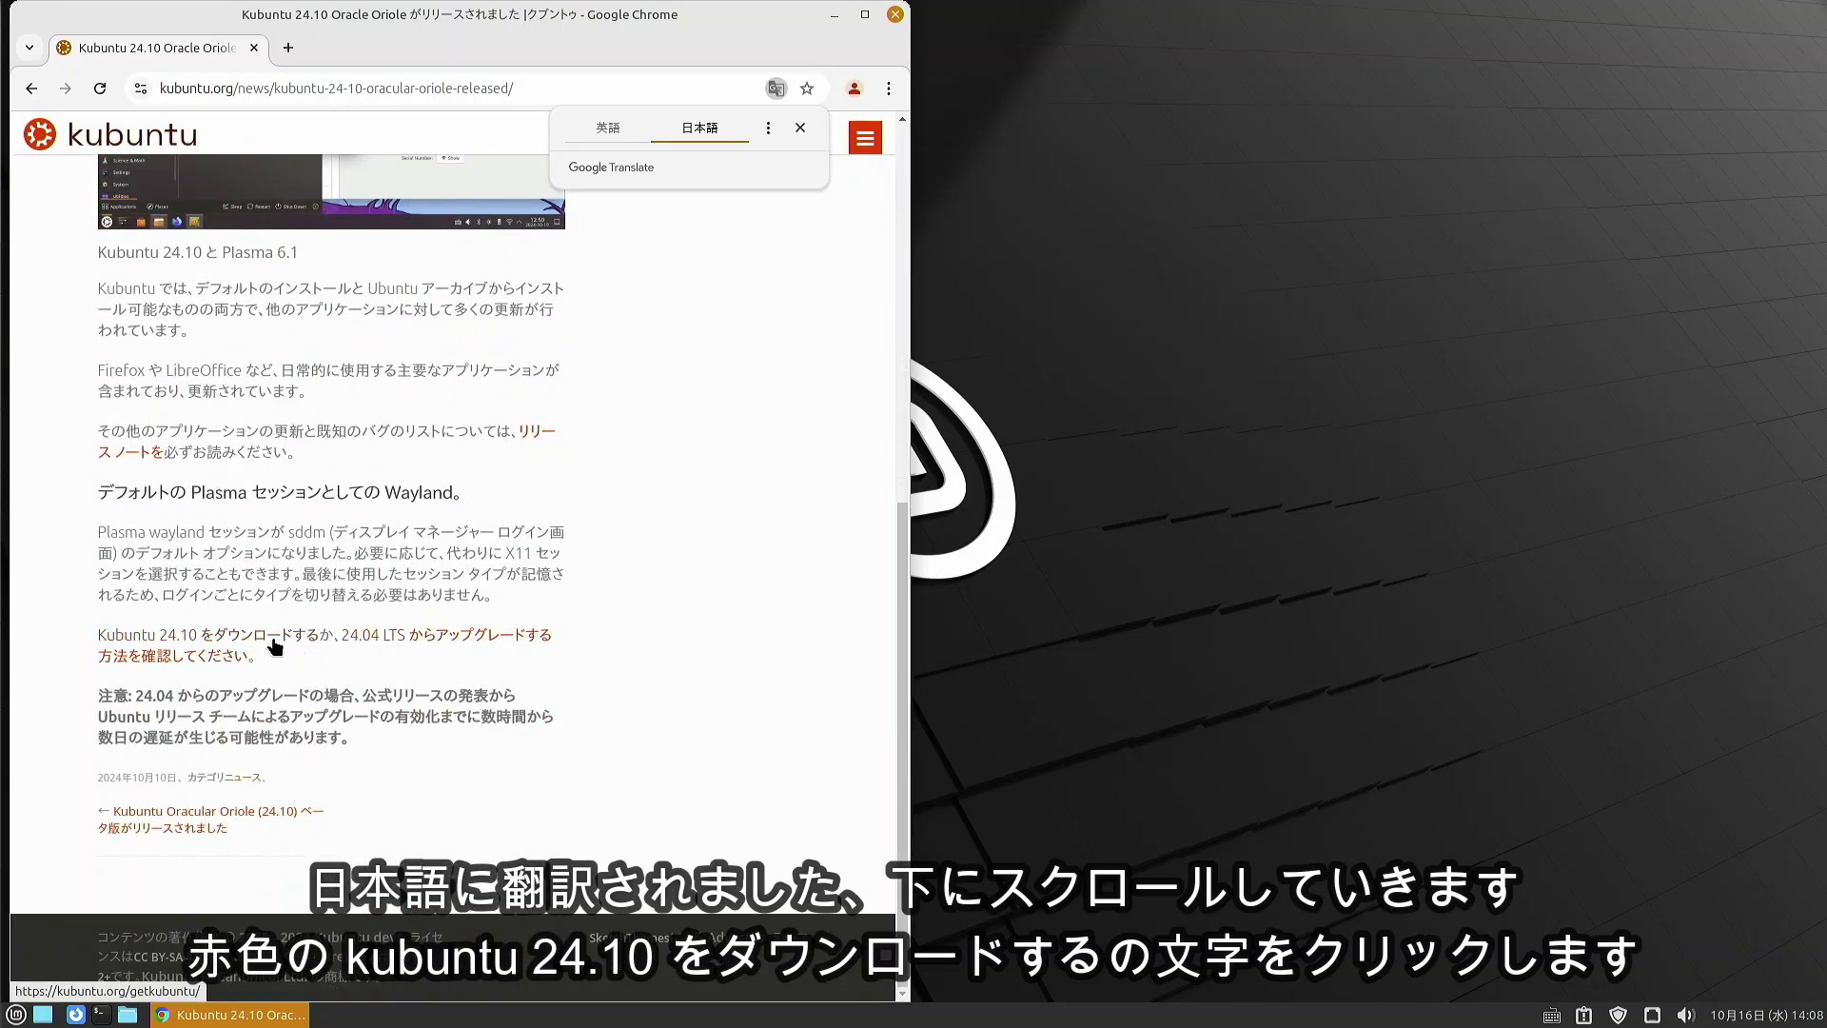
left_click(204, 643)
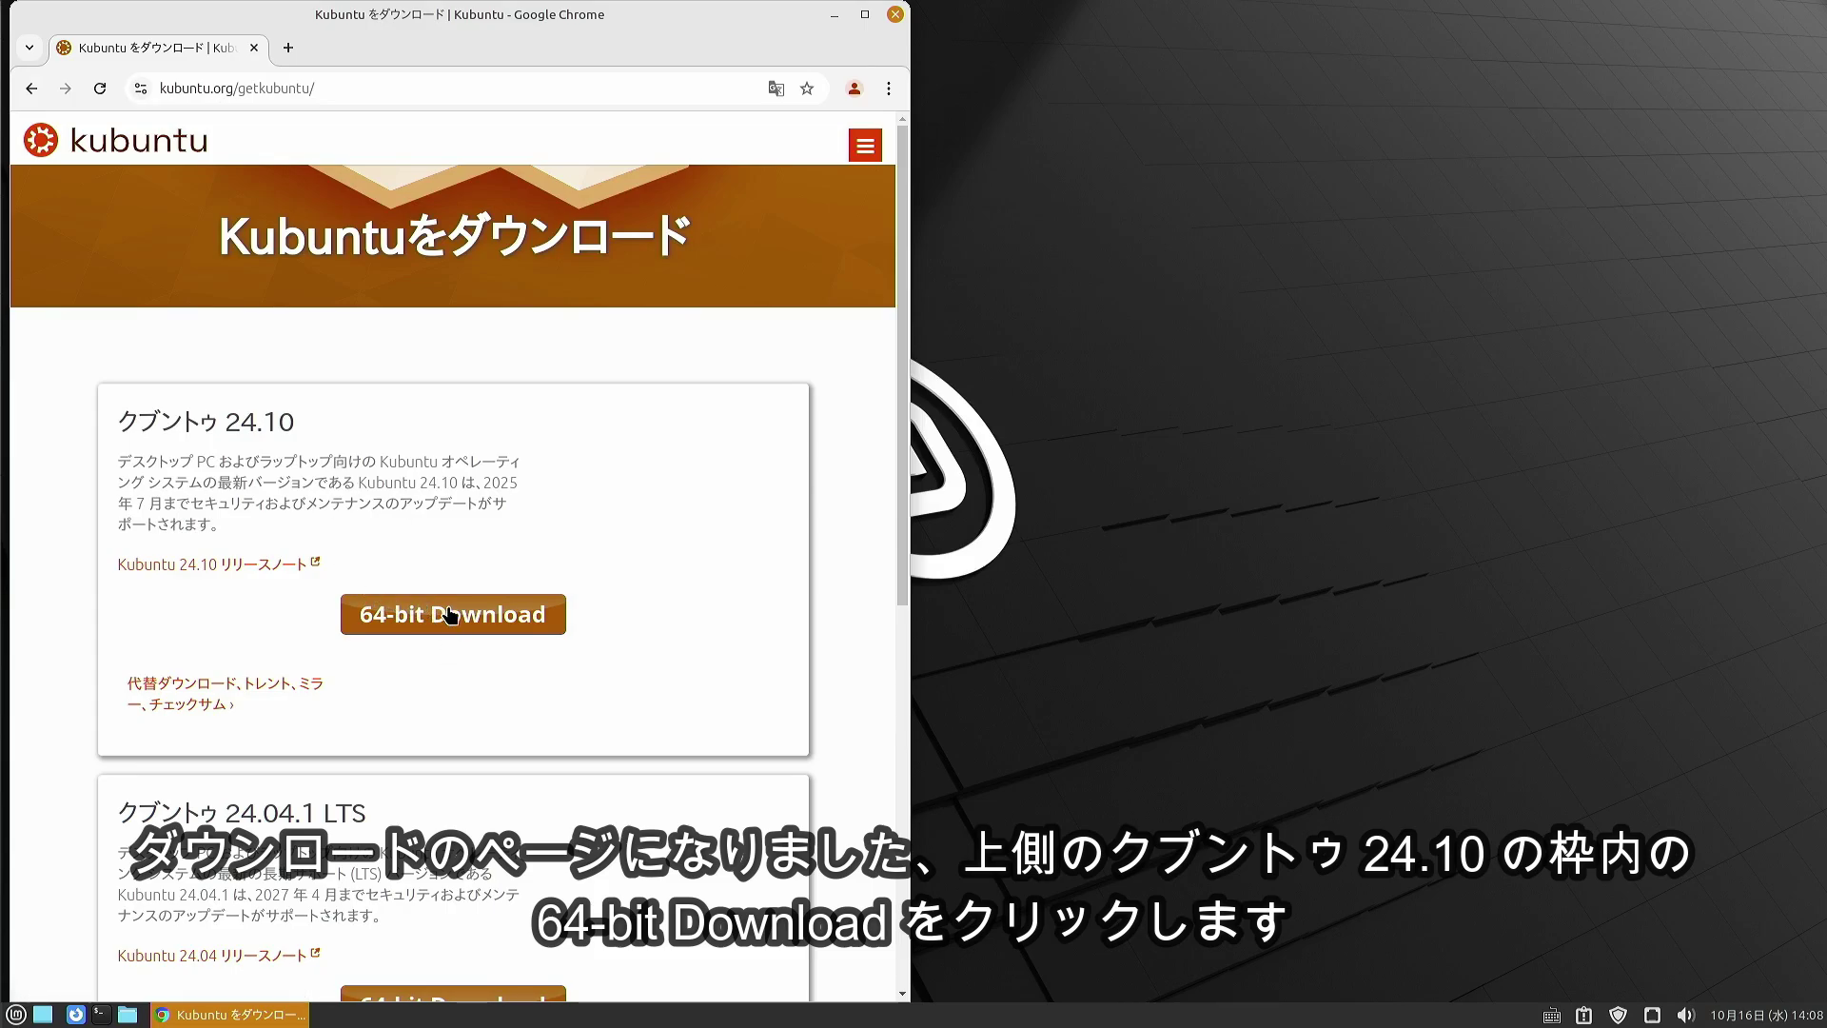
Start the 64-bit kubuntu-24.10-desktop-amd64.iso download and check its progress.
left_click(454, 616)
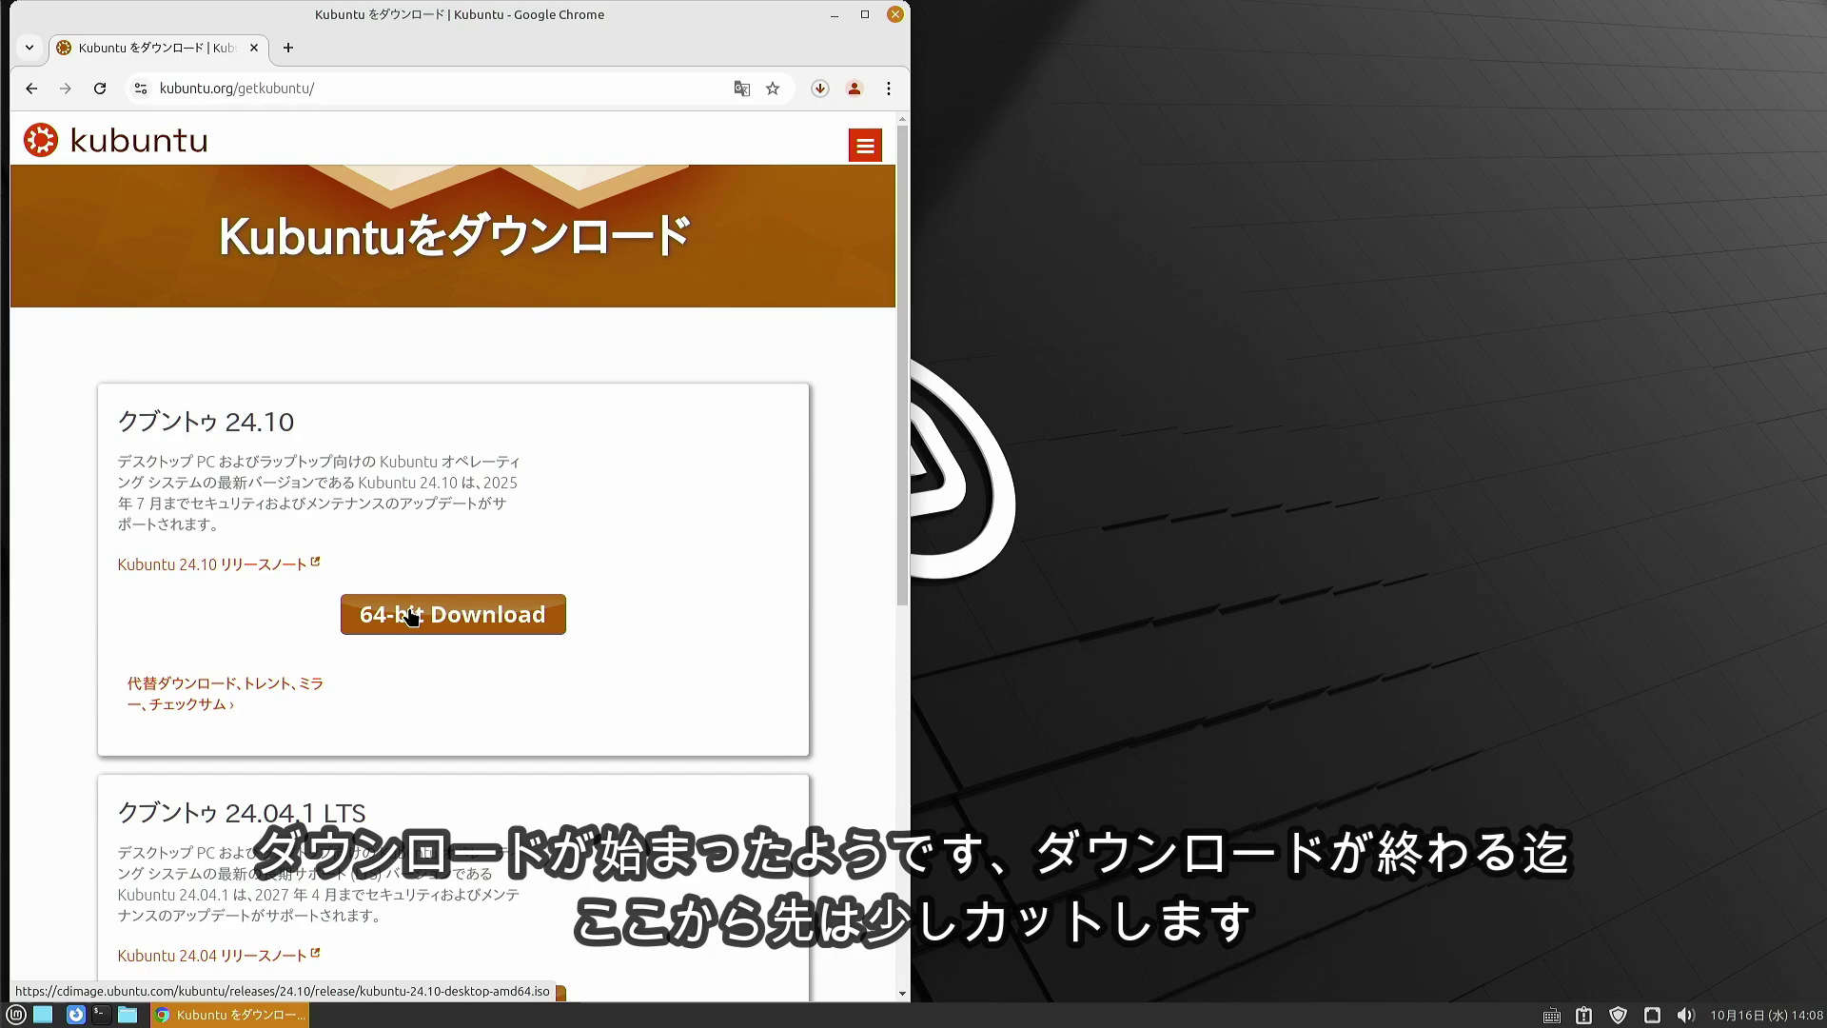
left_click(825, 80)
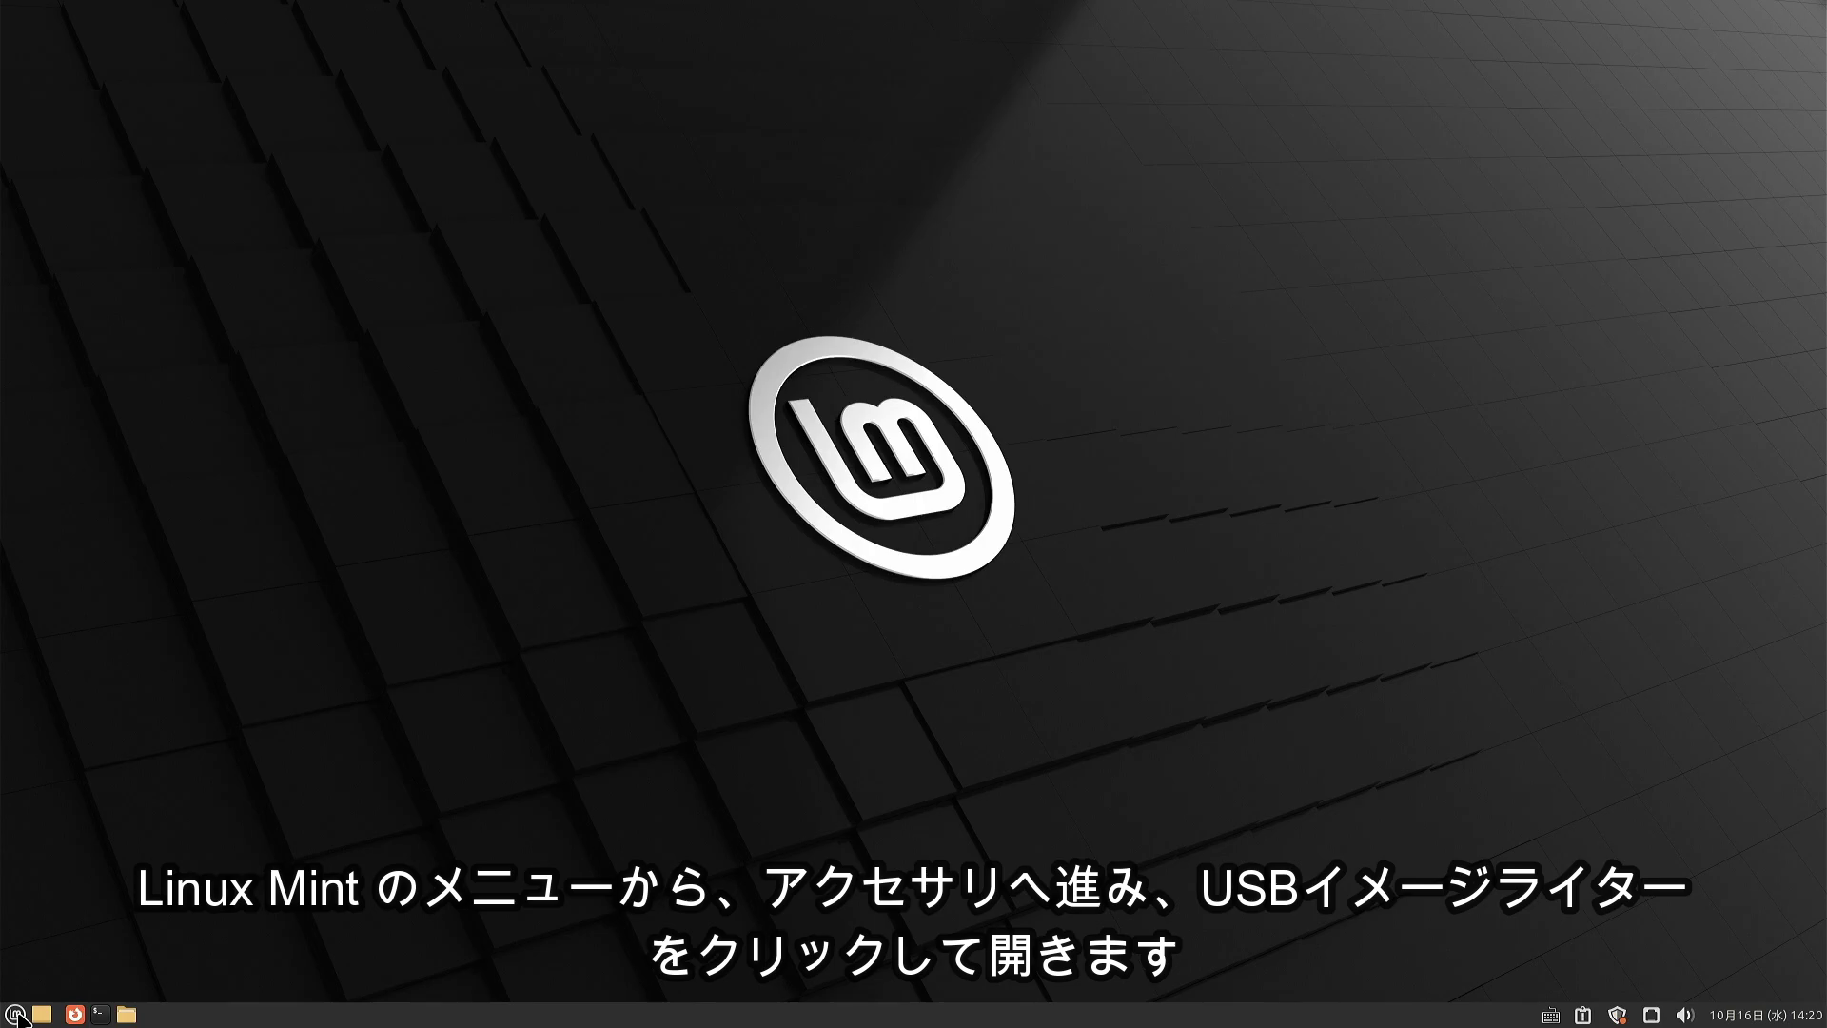
Launch USB Image Writer and set kubuntu-24.10-desktop-amd64.iso from Downloads as the image.
left_click(17, 1015)
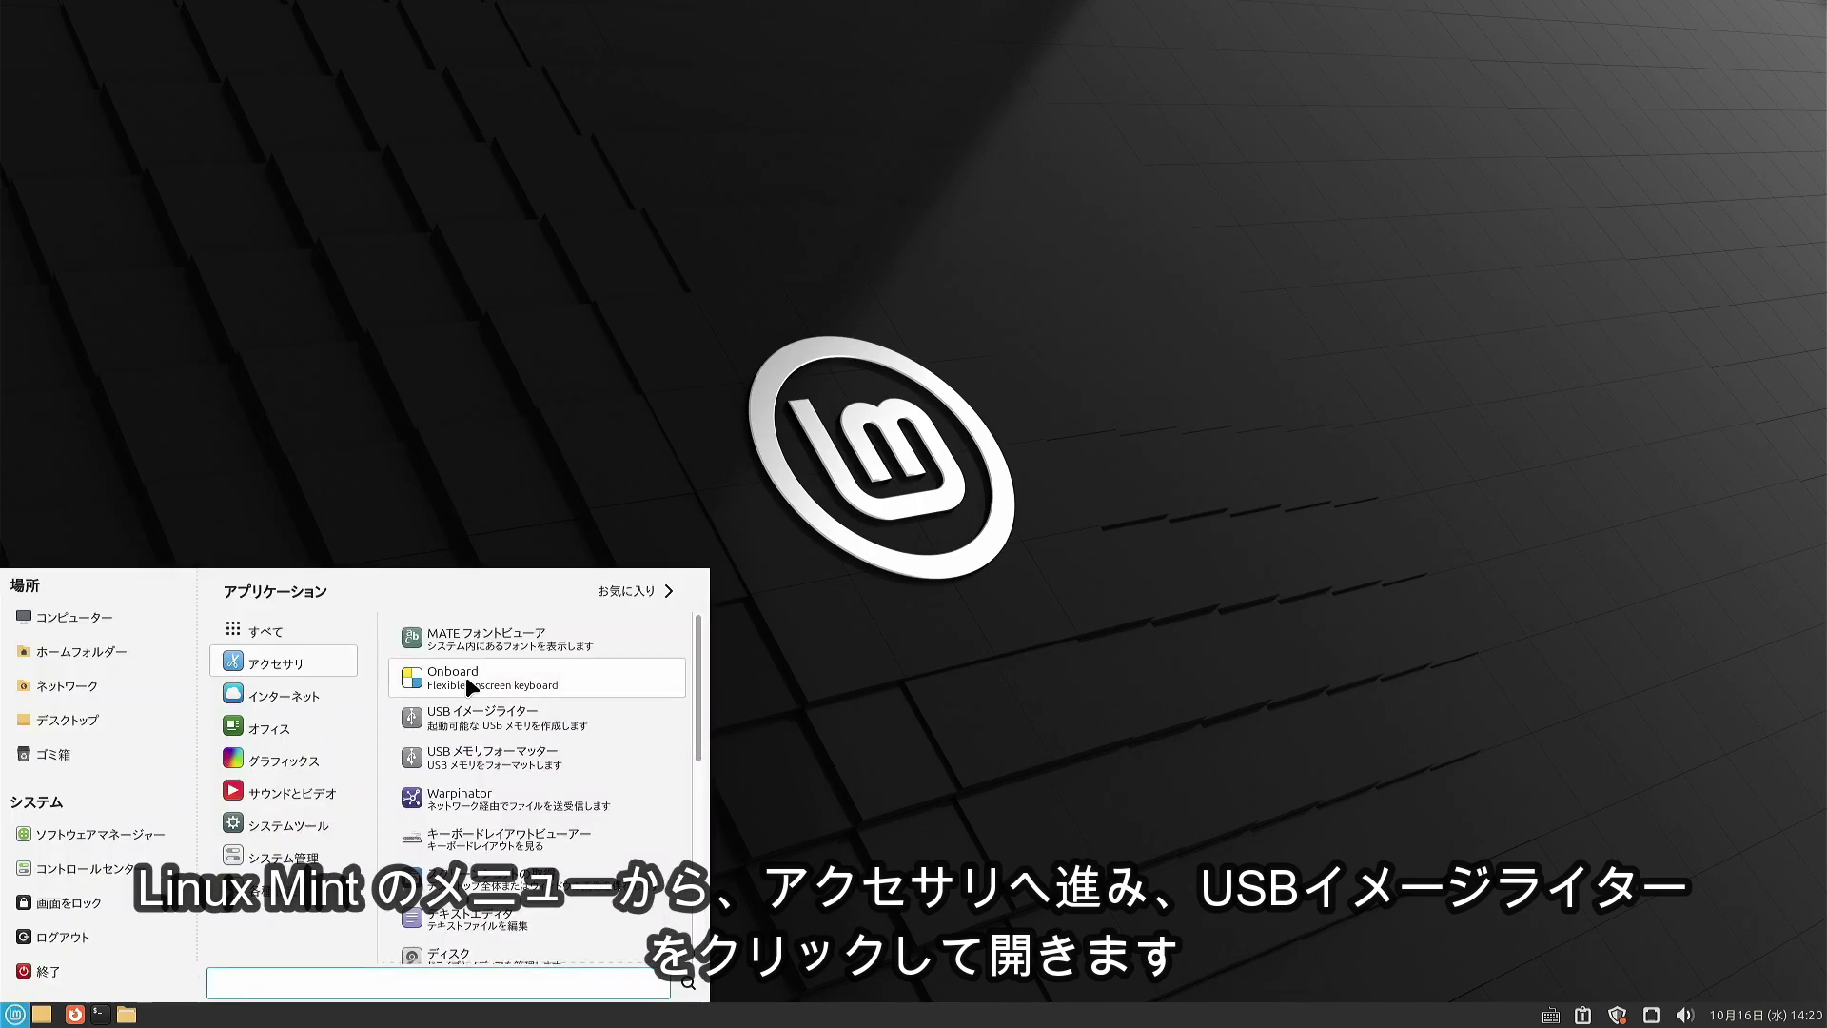
left_click(494, 719)
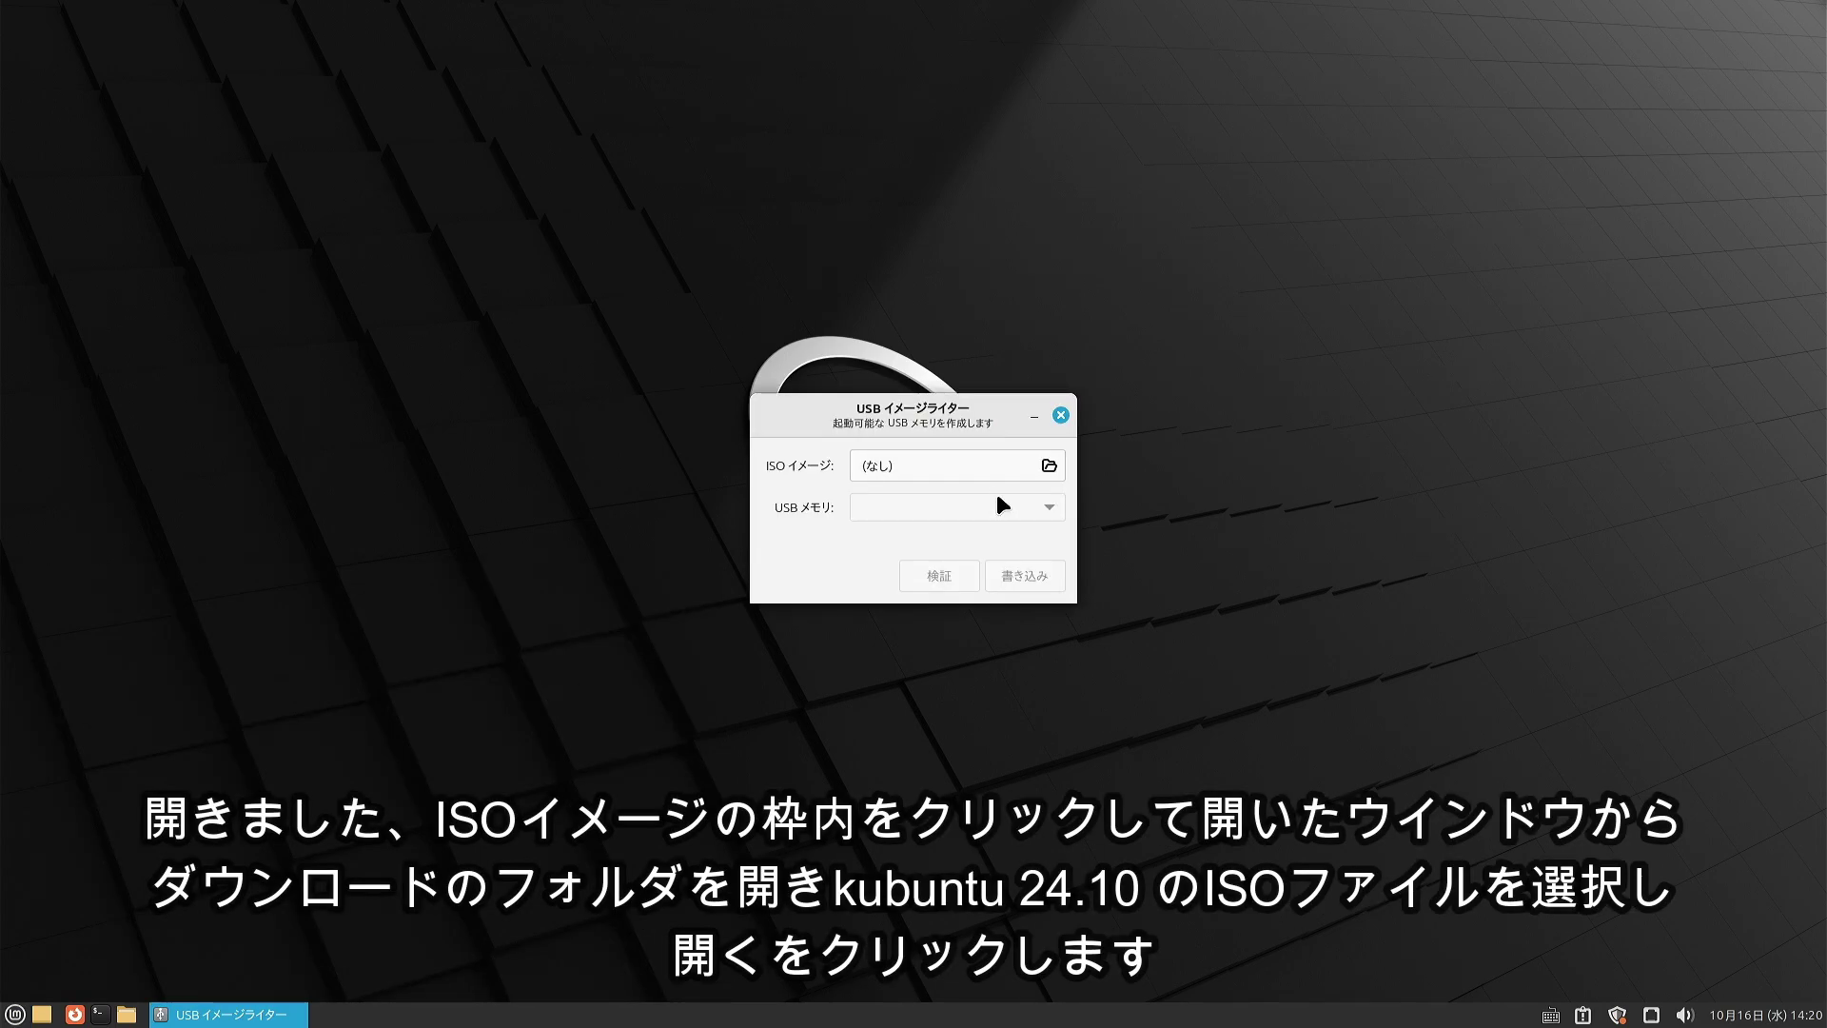
left_click(921, 464)
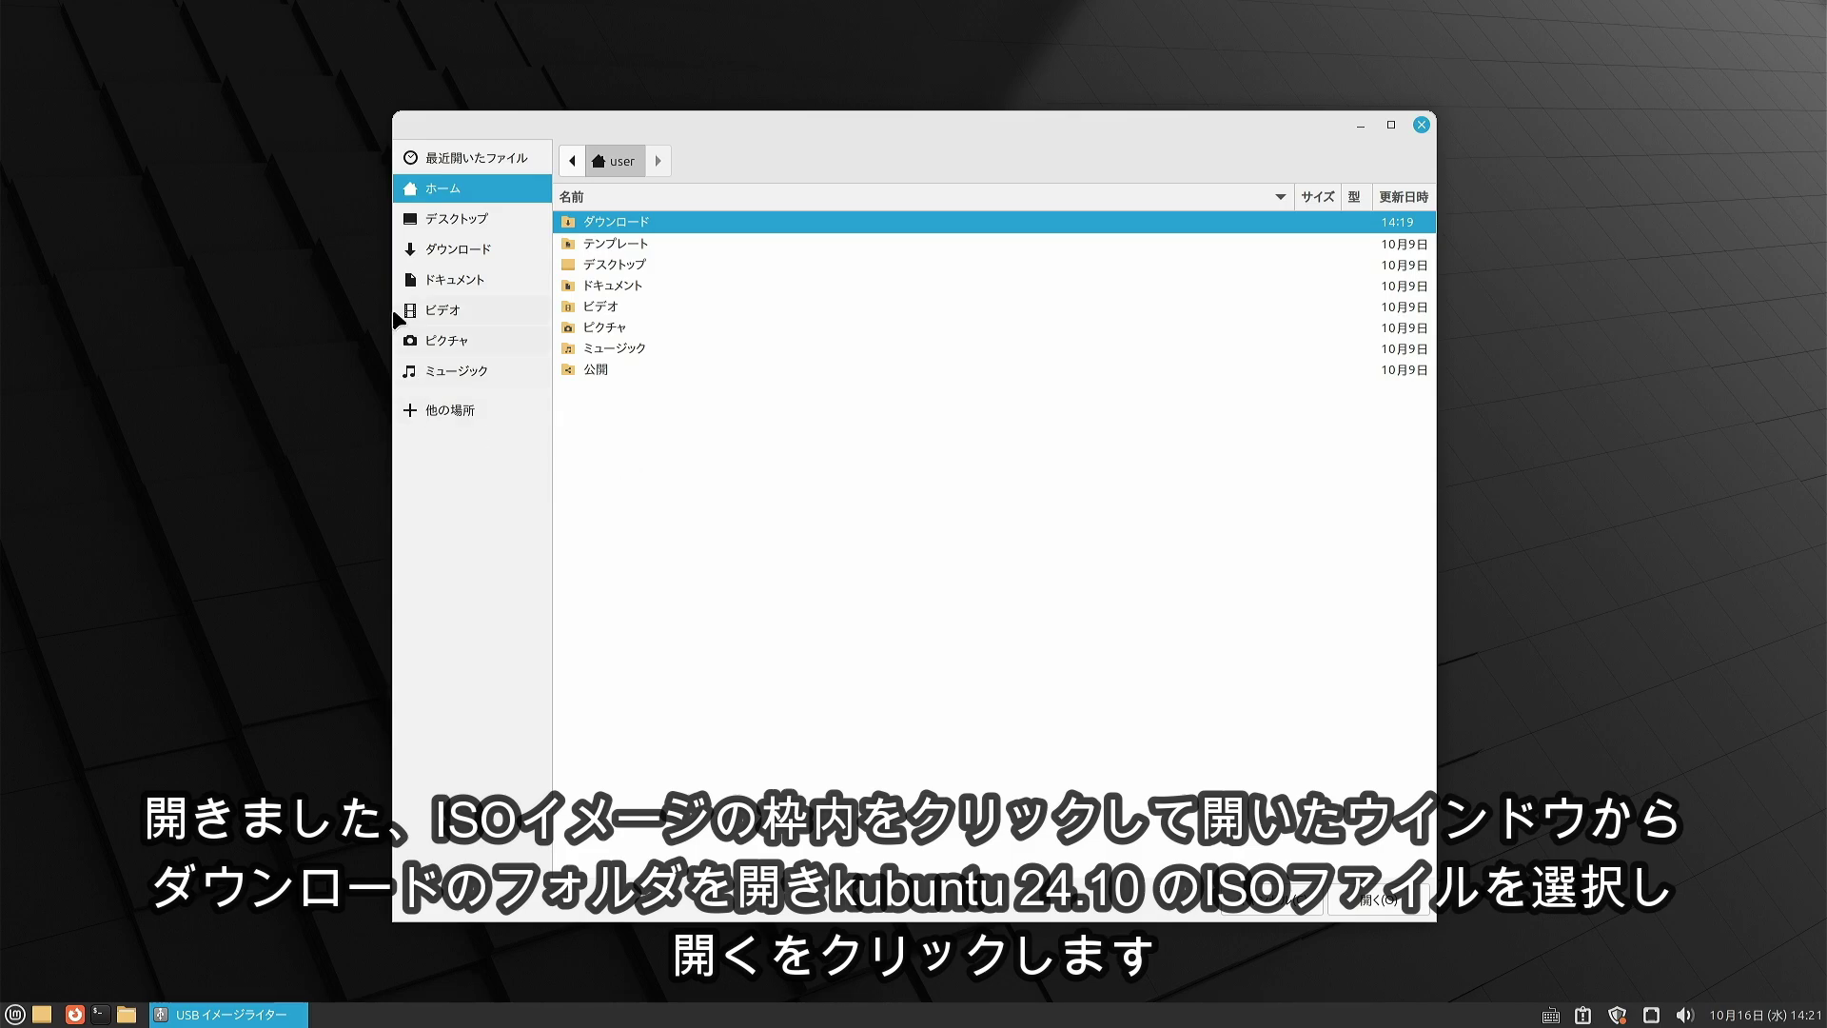
left_click(449, 252)
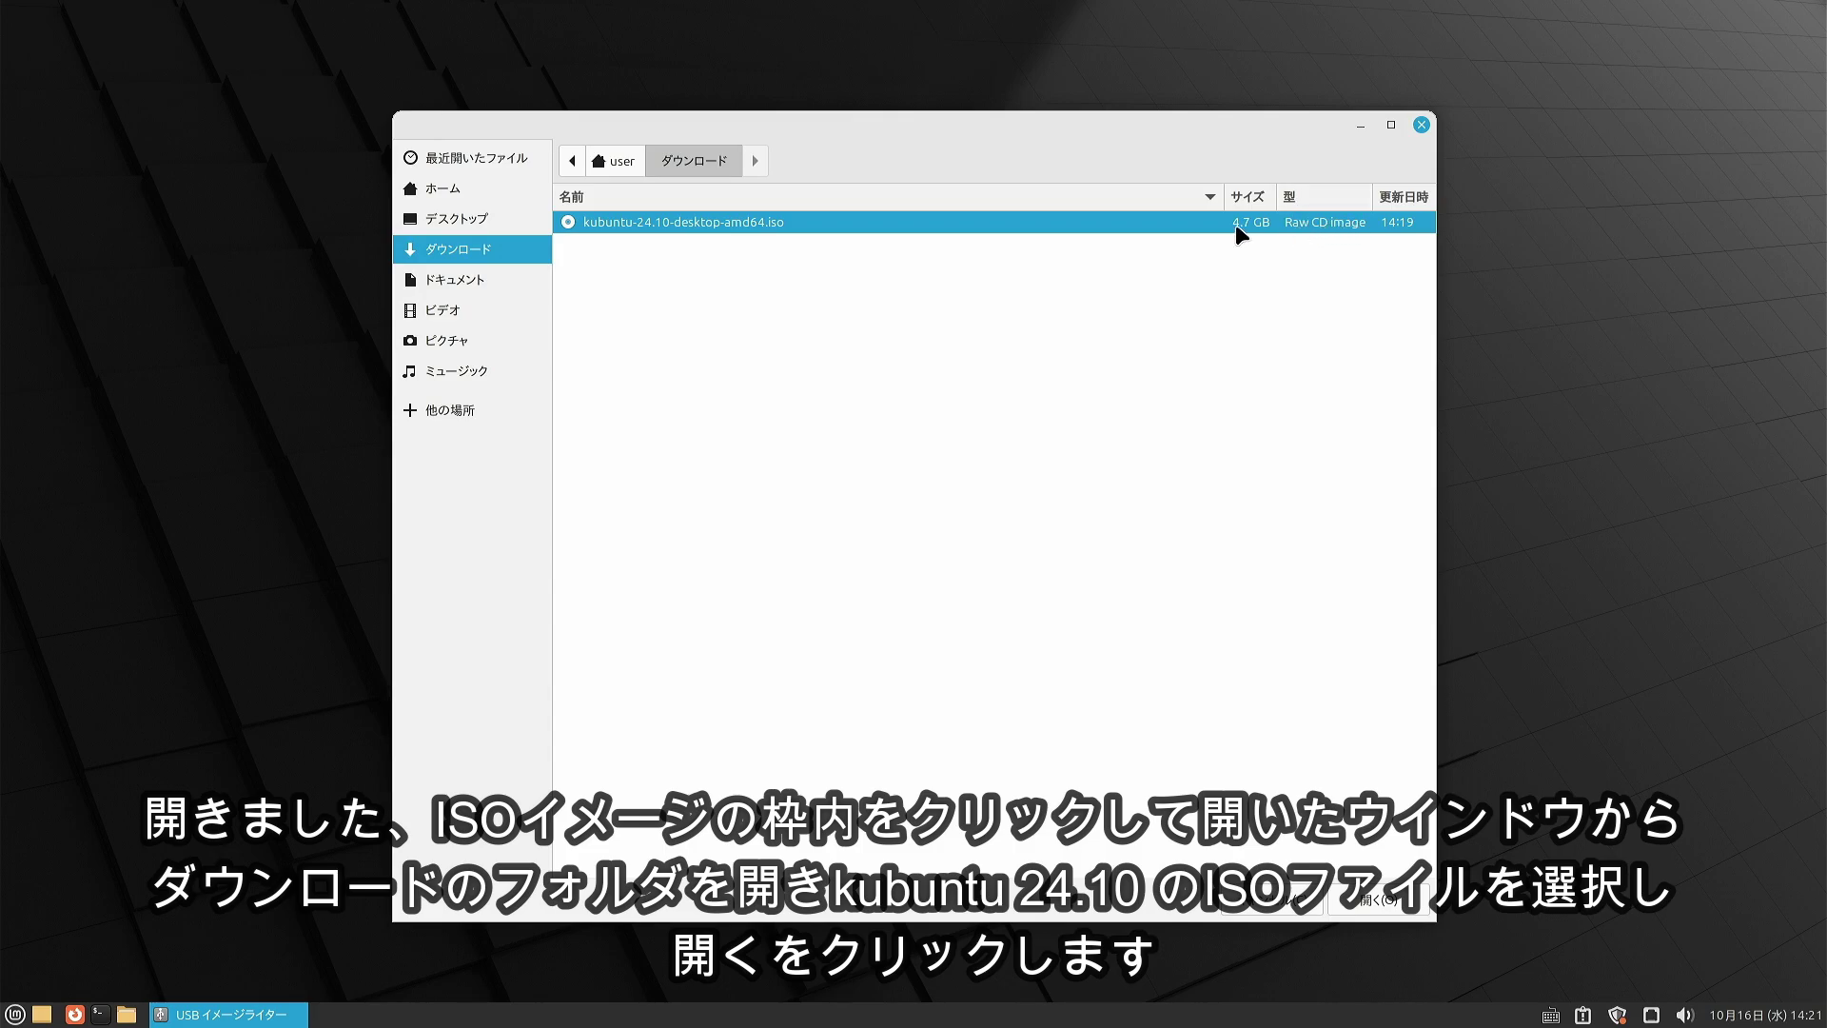
double_click(1177, 227)
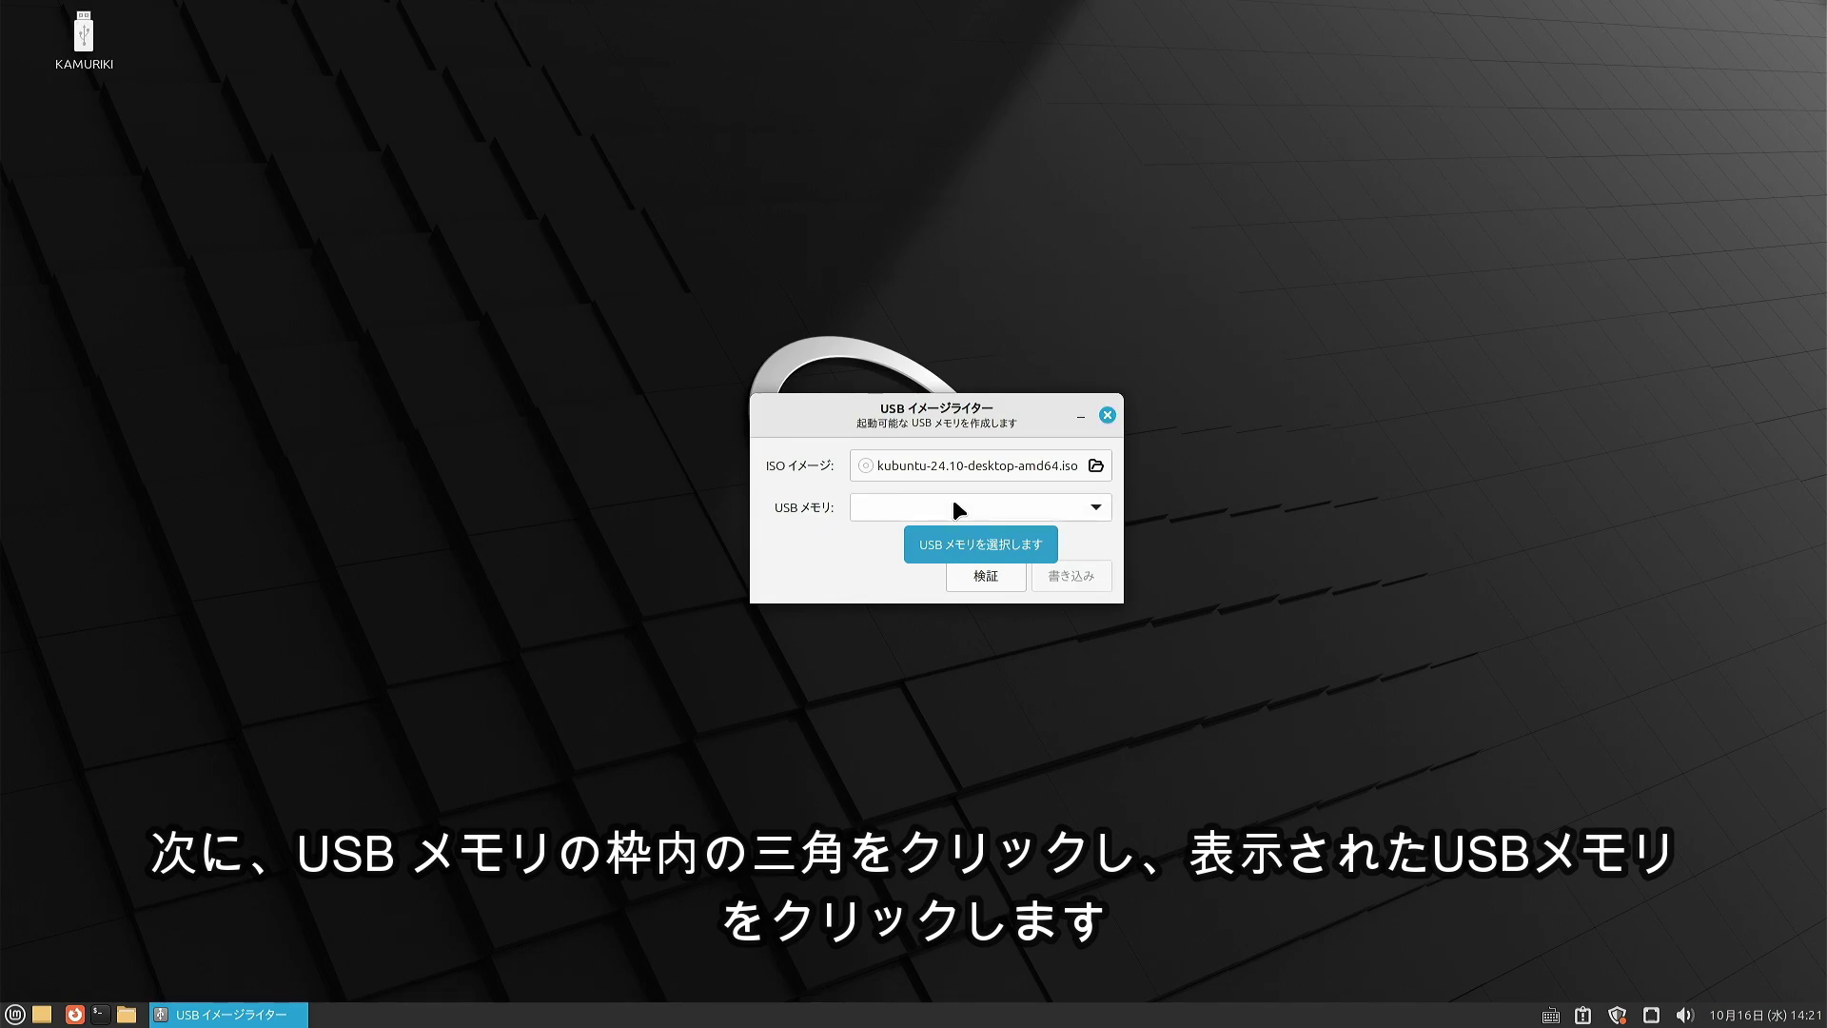
Write the Kubuntu ISO to the KIOXIA TransMemory 16GB stick, authenticating with the account password.
left_click(1094, 505)
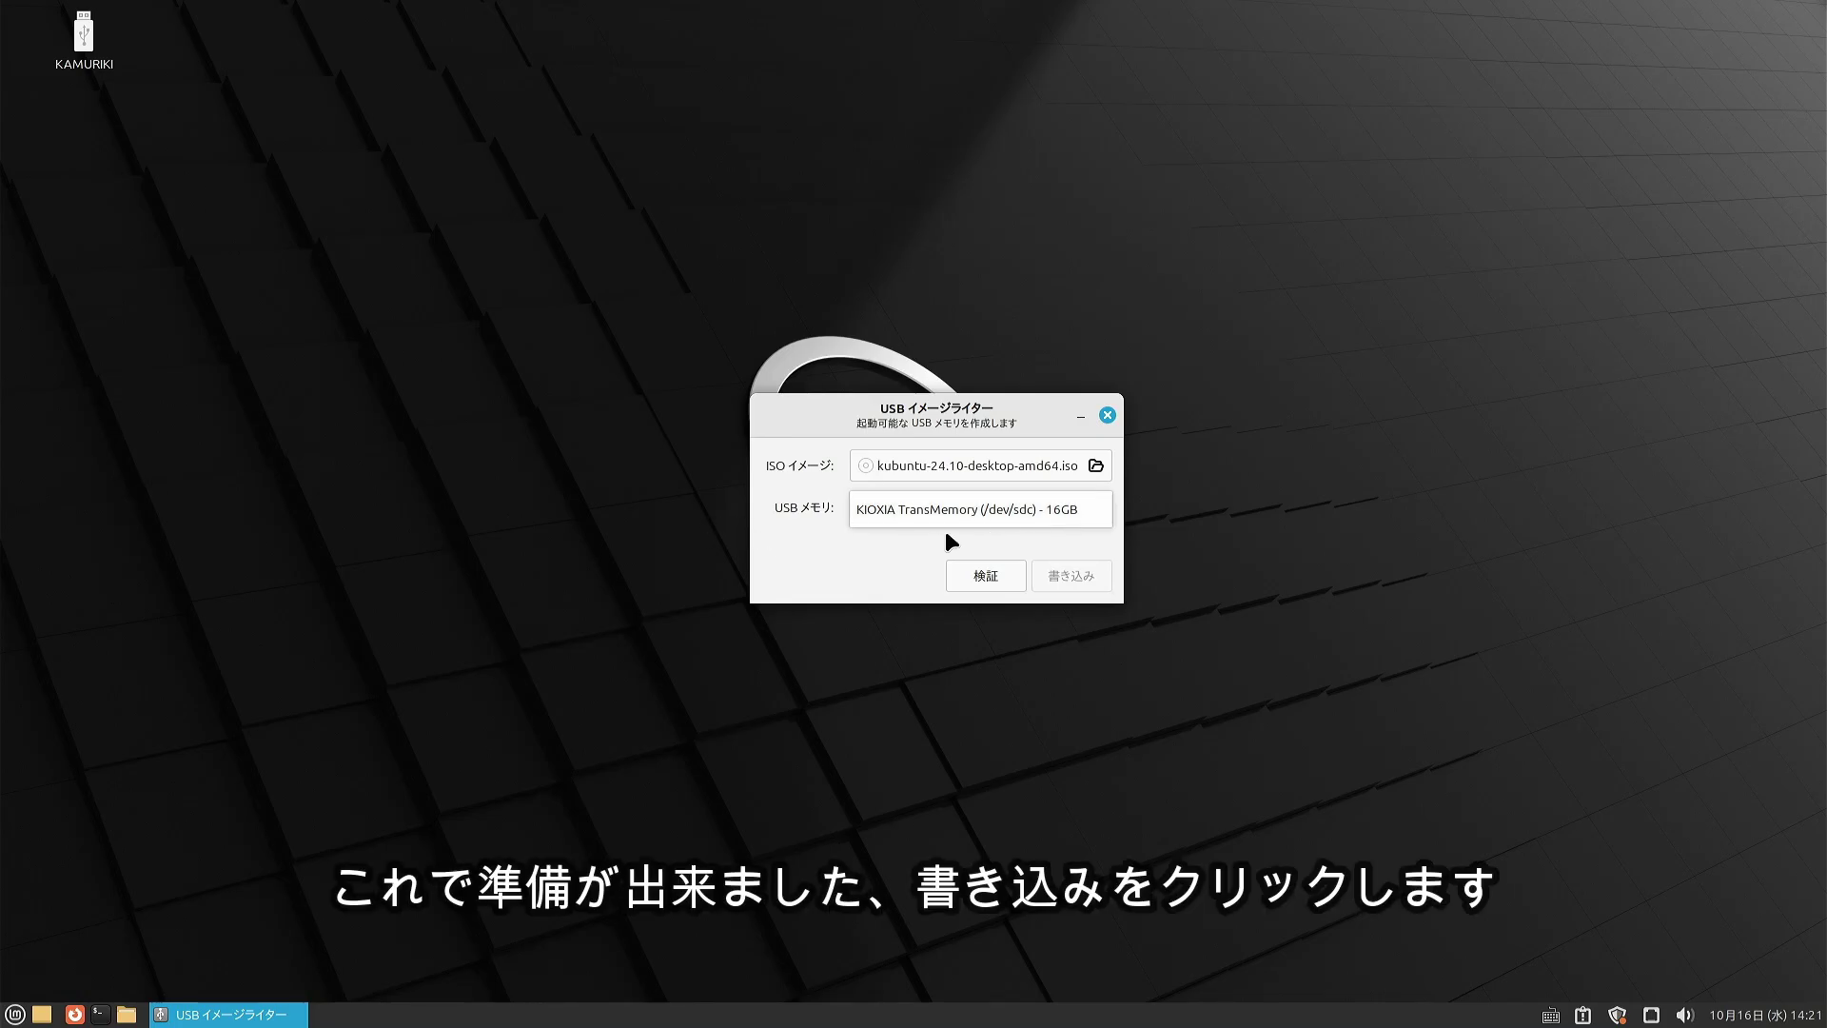
left_click(980, 571)
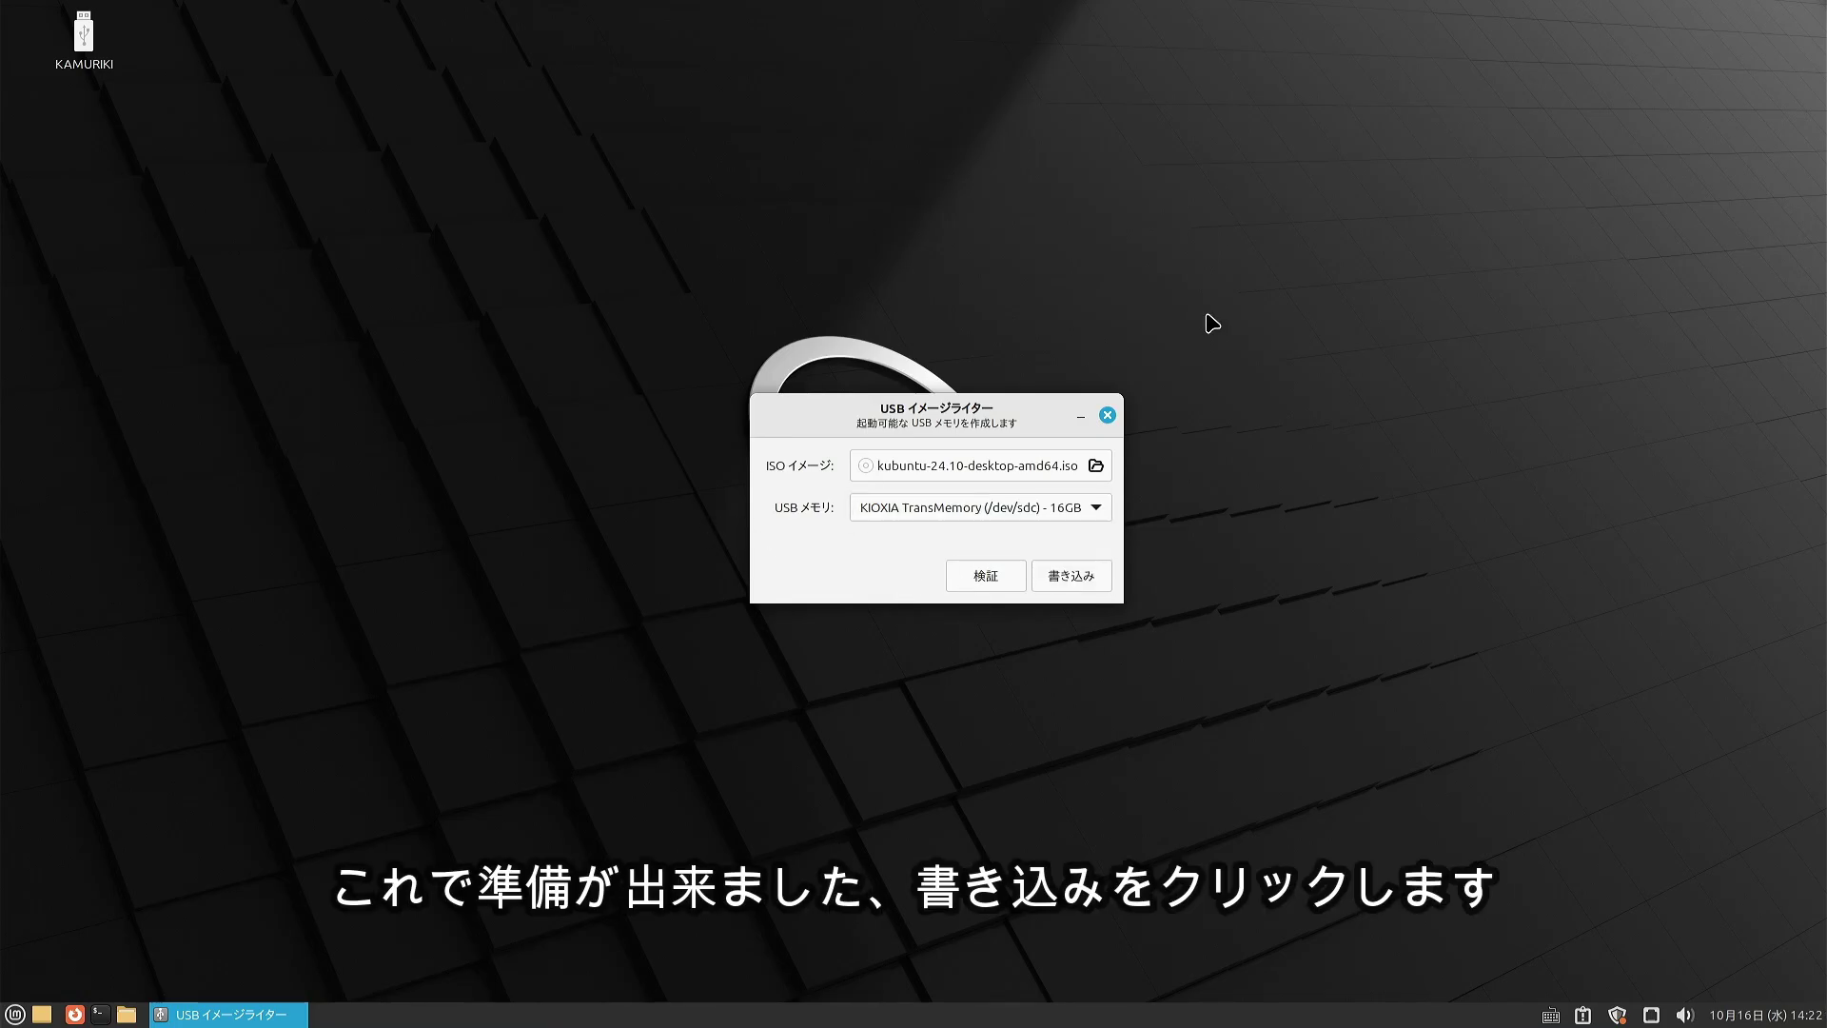
left_click(1066, 580)
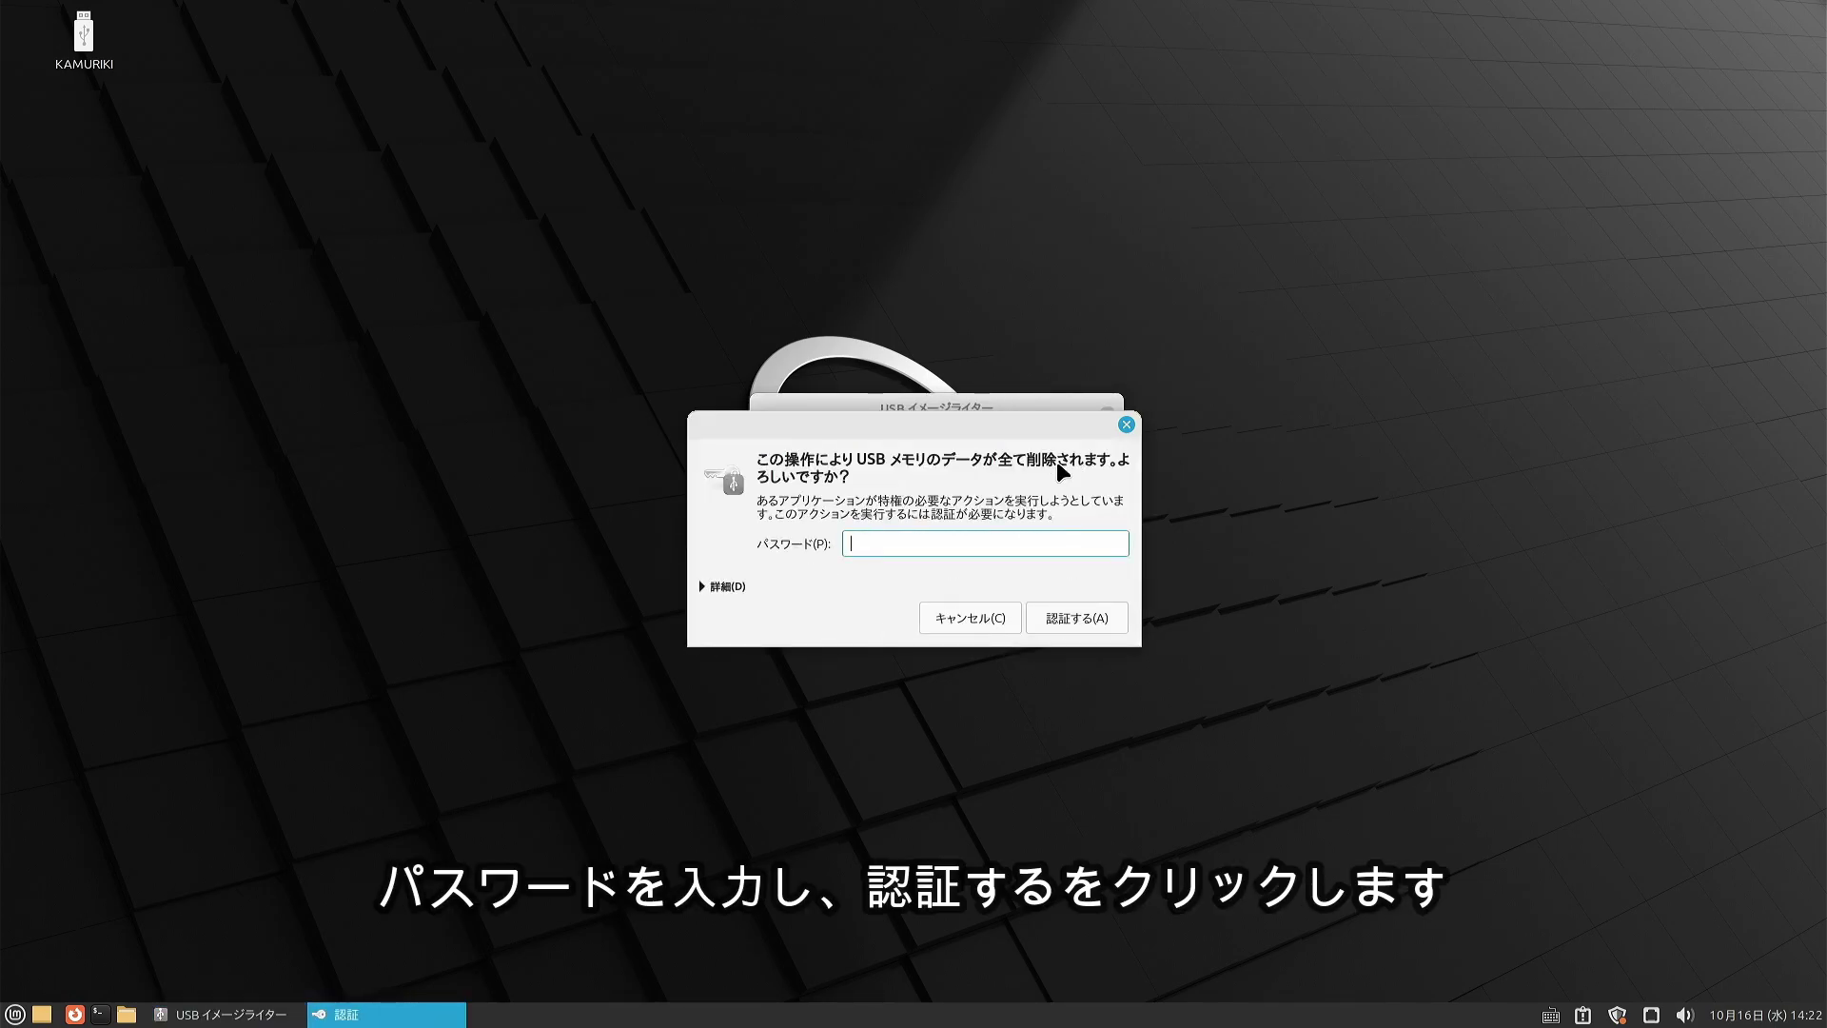
type("••••••")
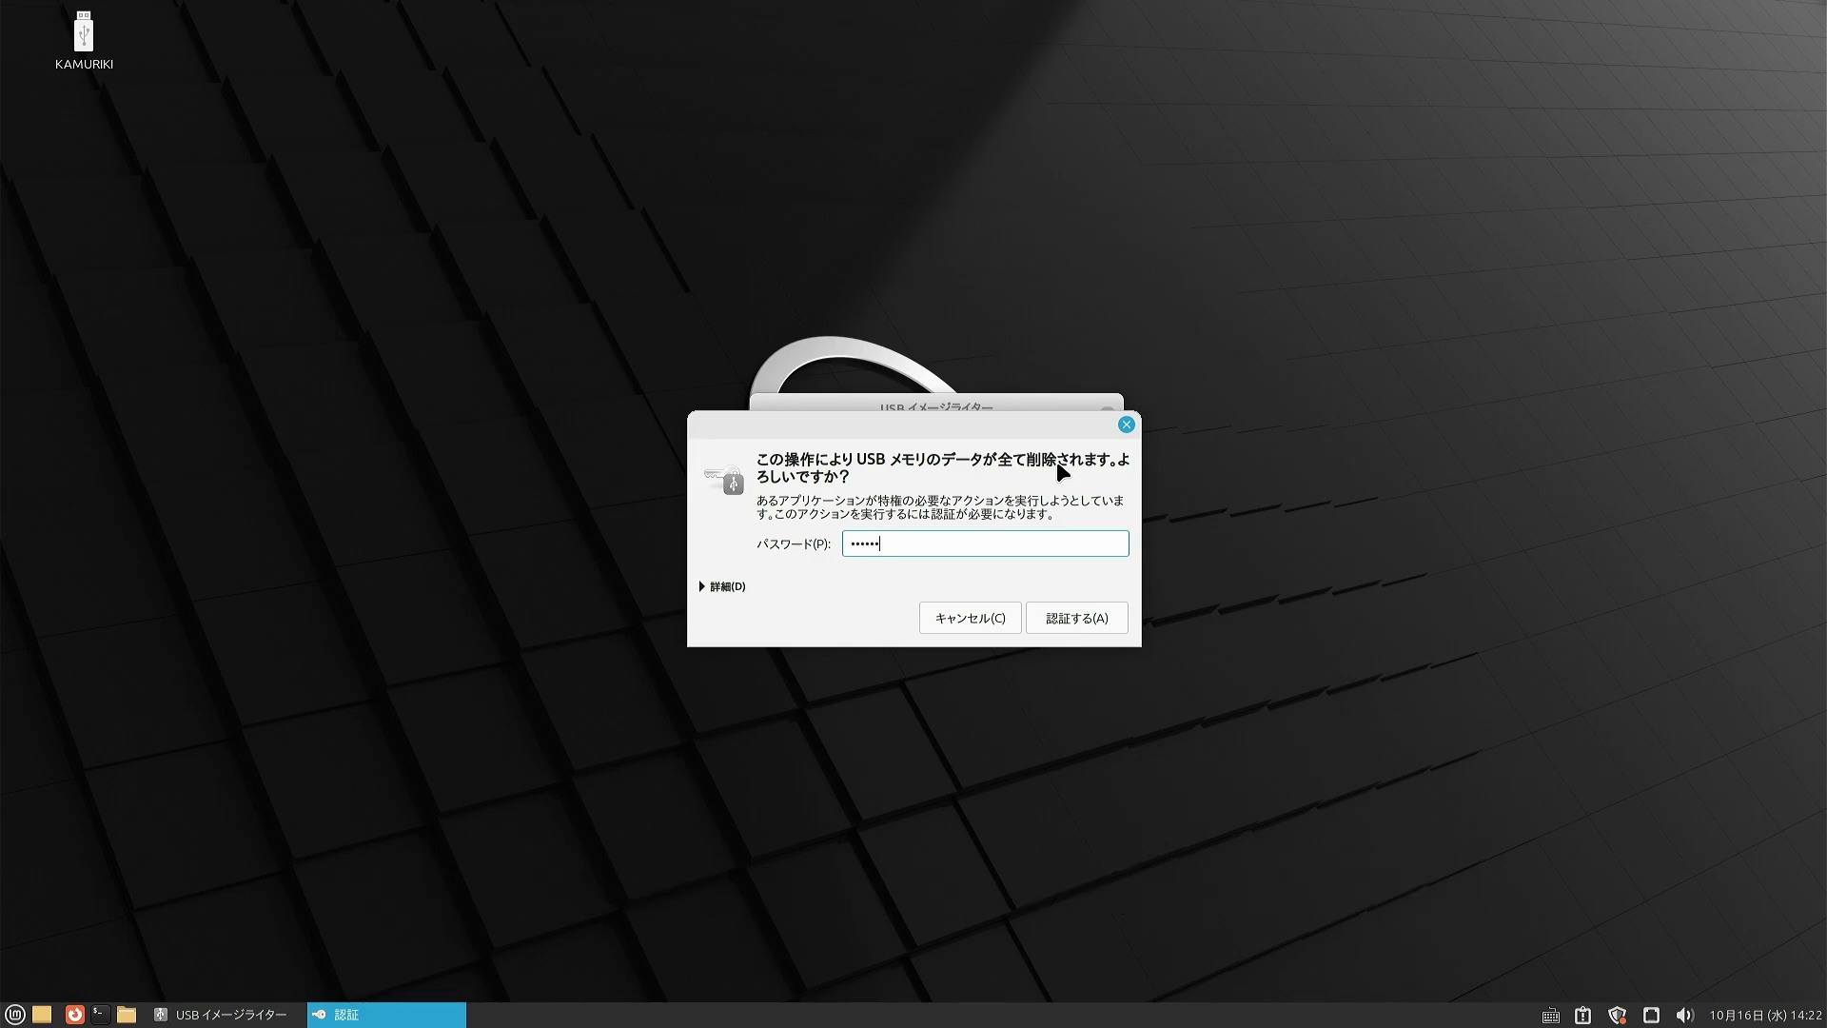
key("Return")
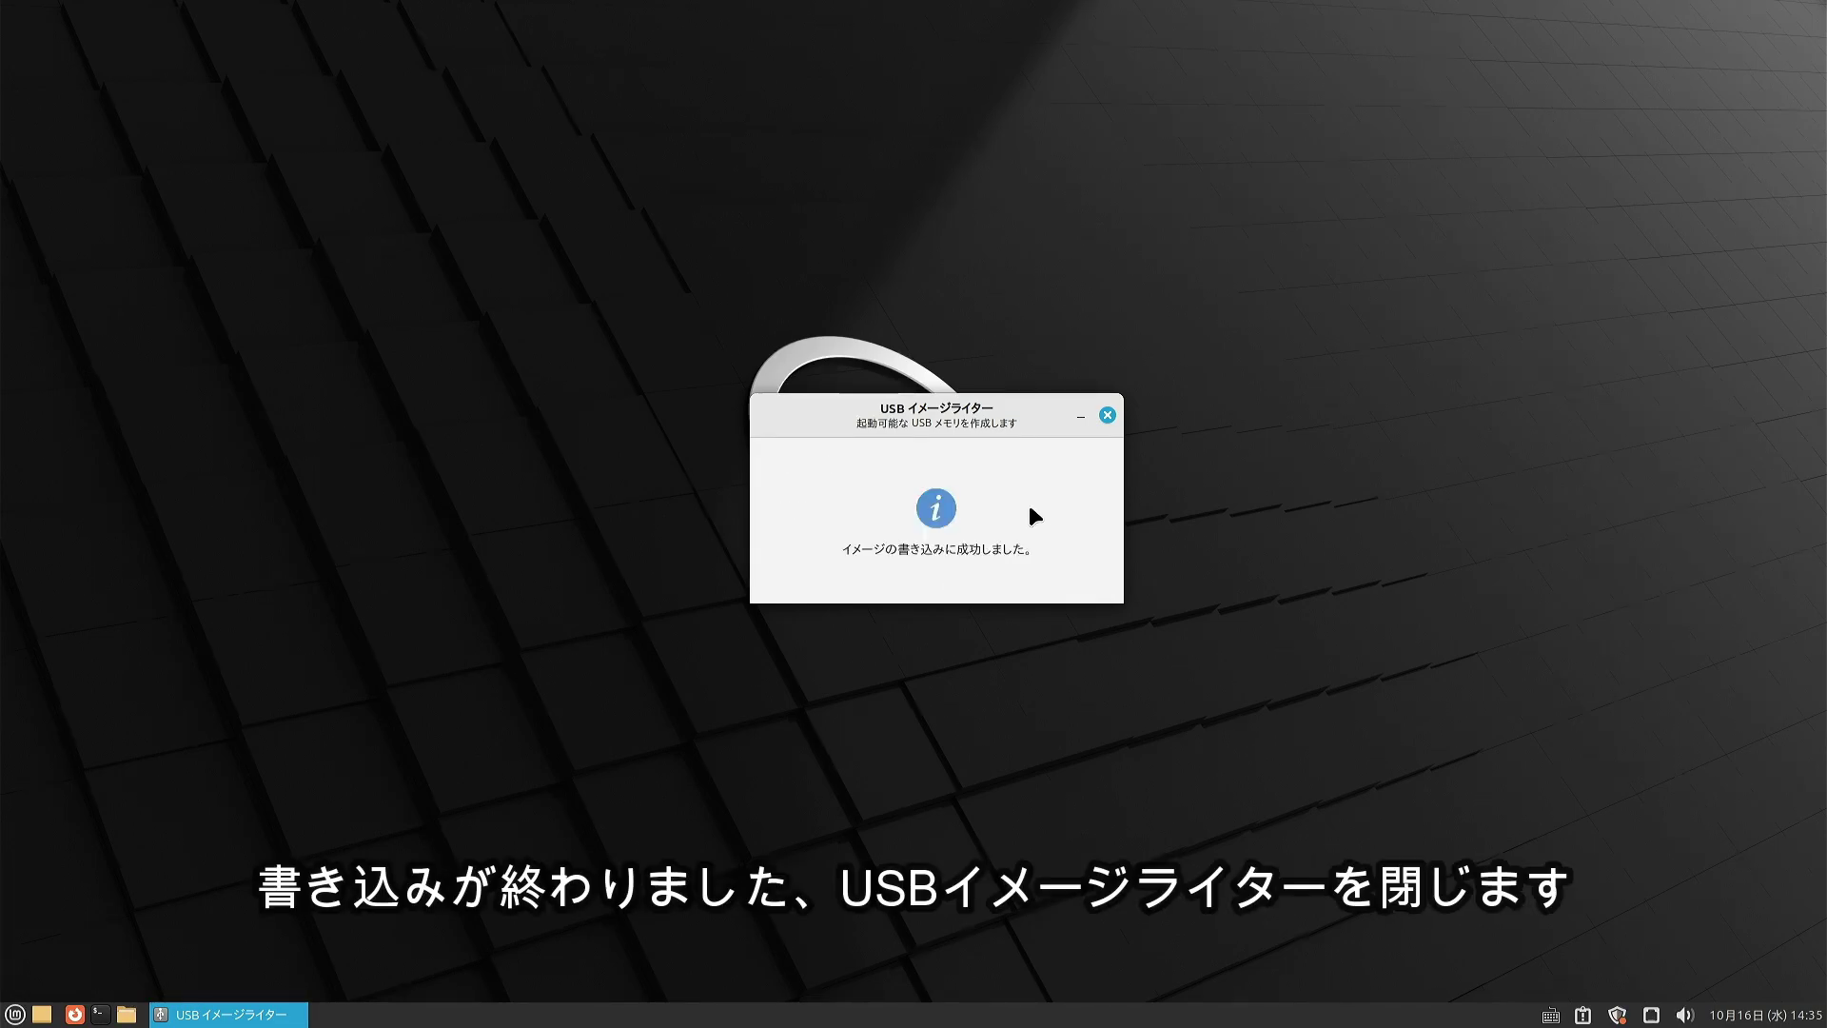
Close USB Image Writer, then move down the BIOS boot menu to 'UEFI: KIOXIA, Partition 2'.
left_click(1108, 416)
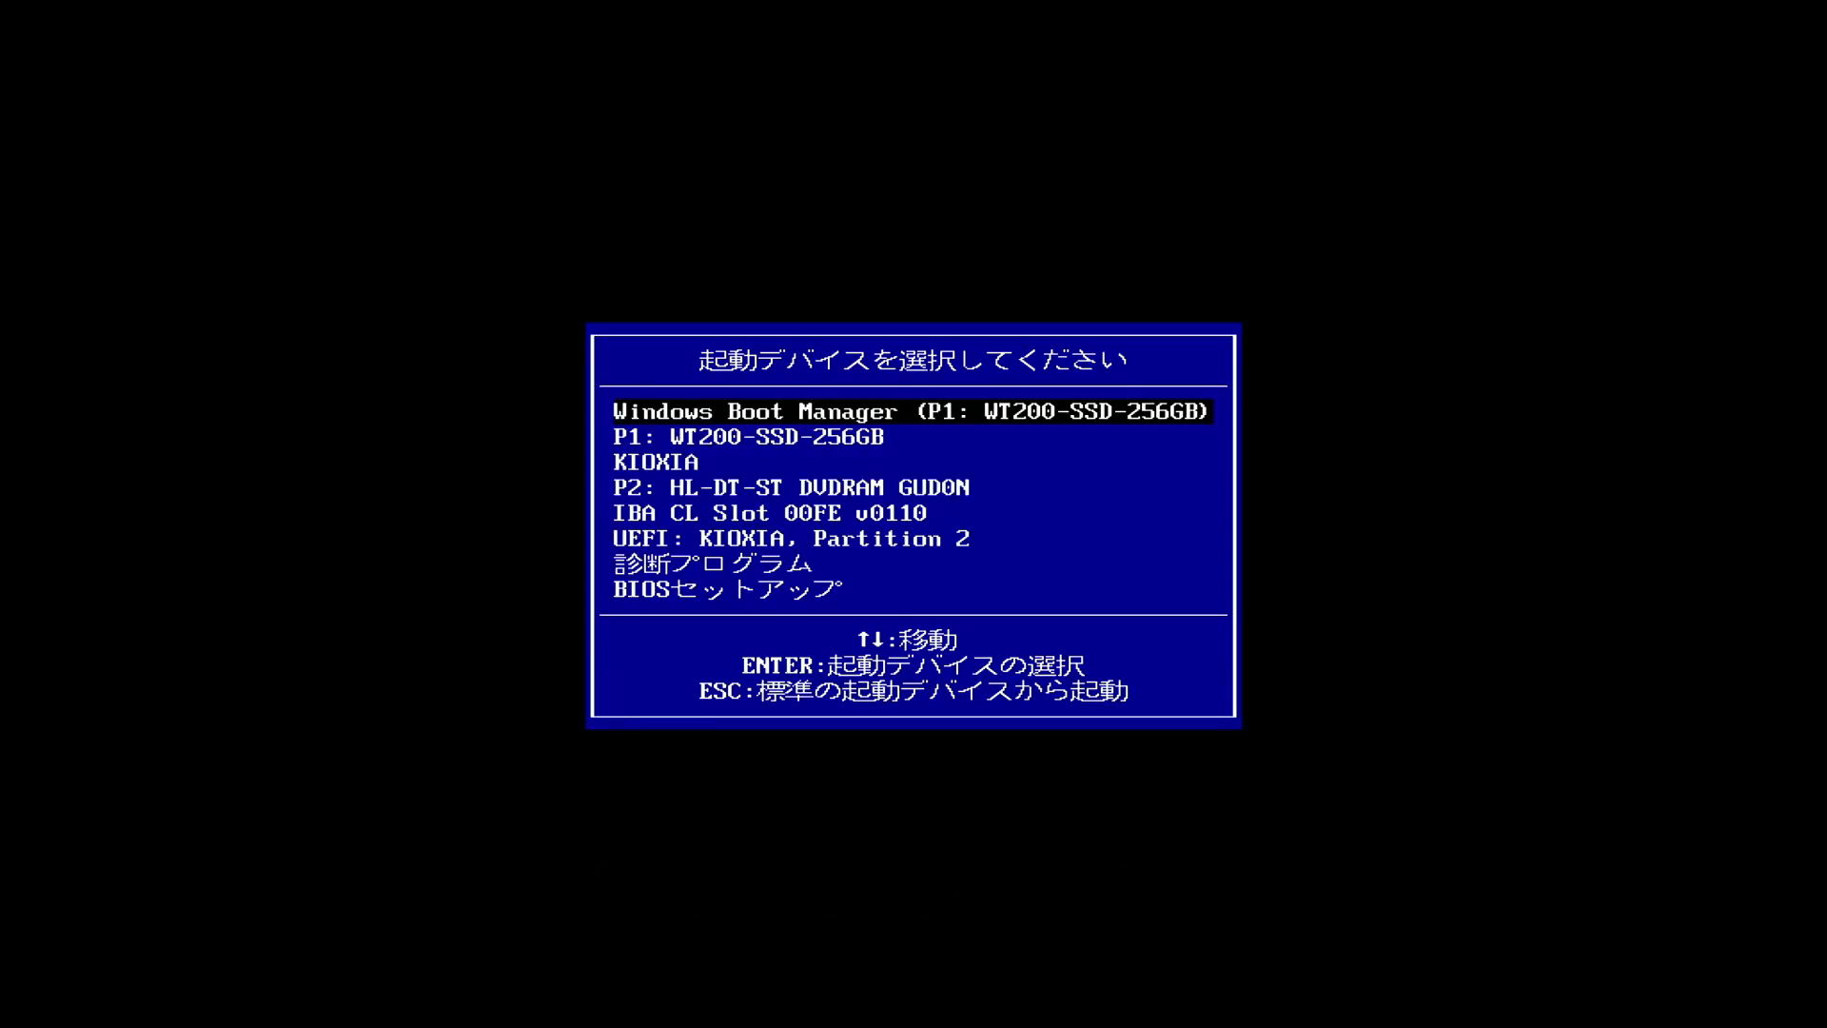
key("Down")
key("Down")
key("Down")
key("Down")
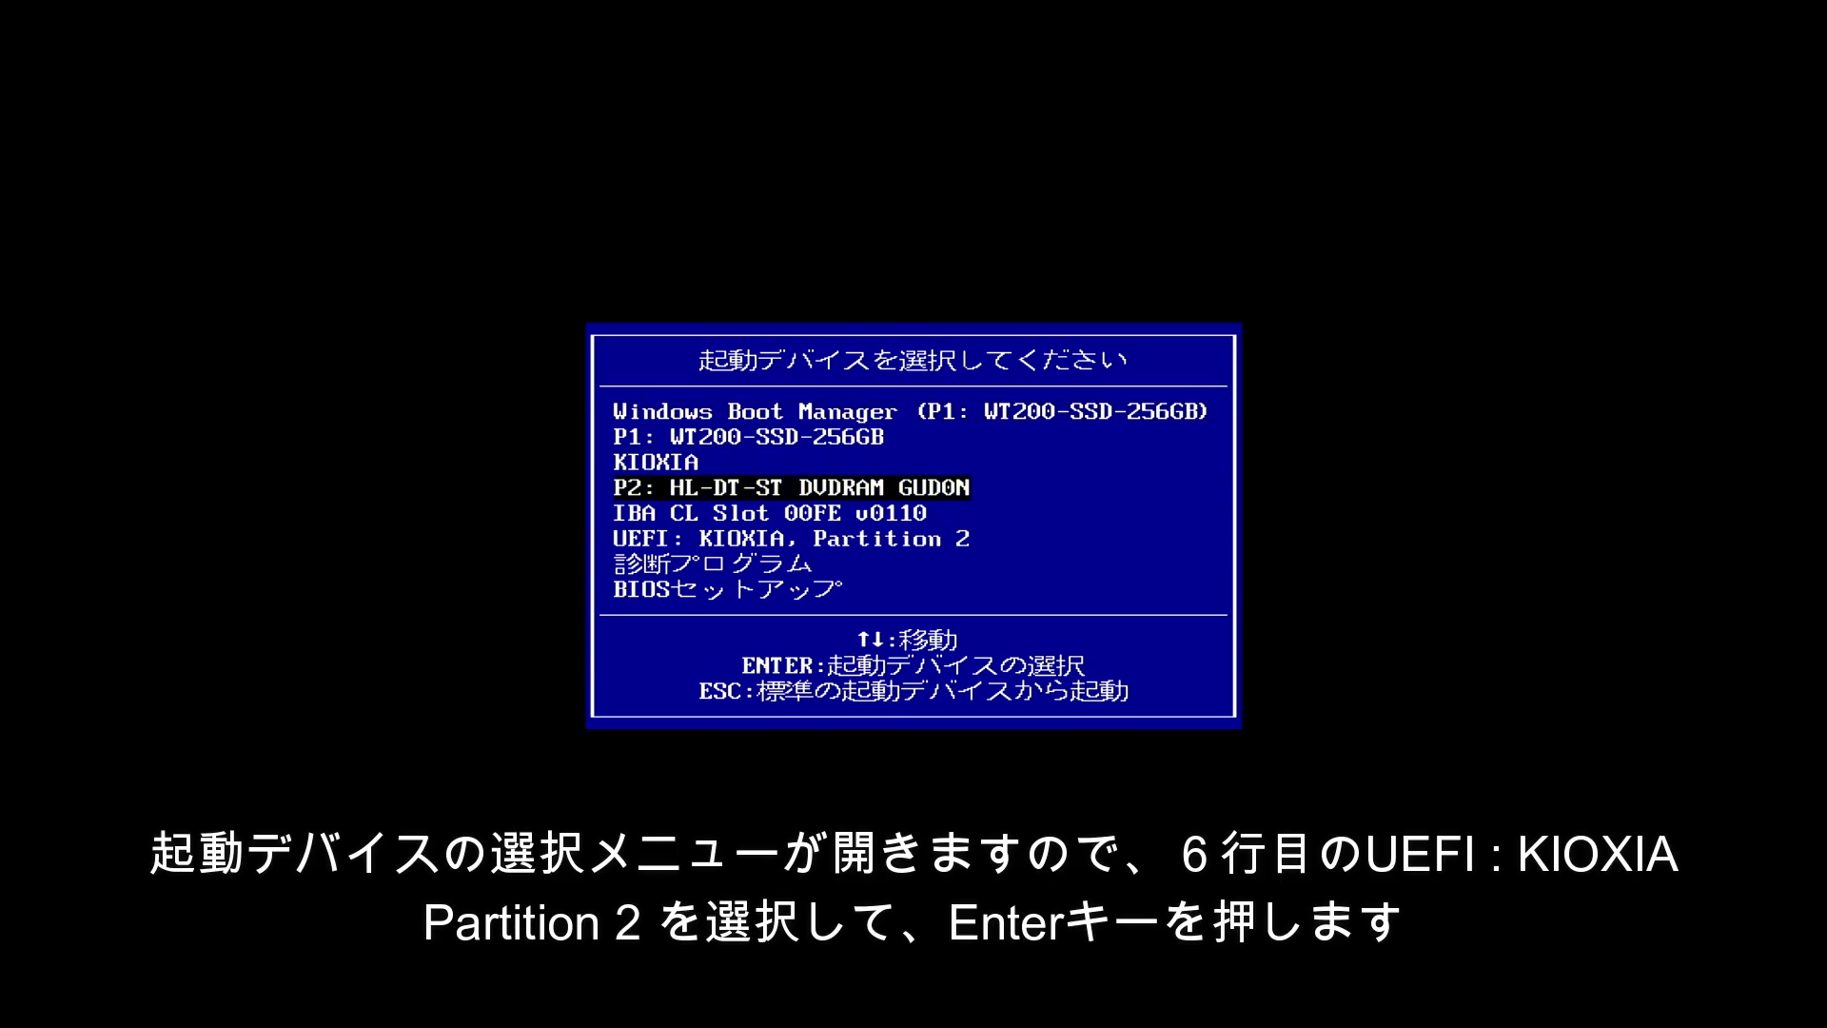
key("Down")
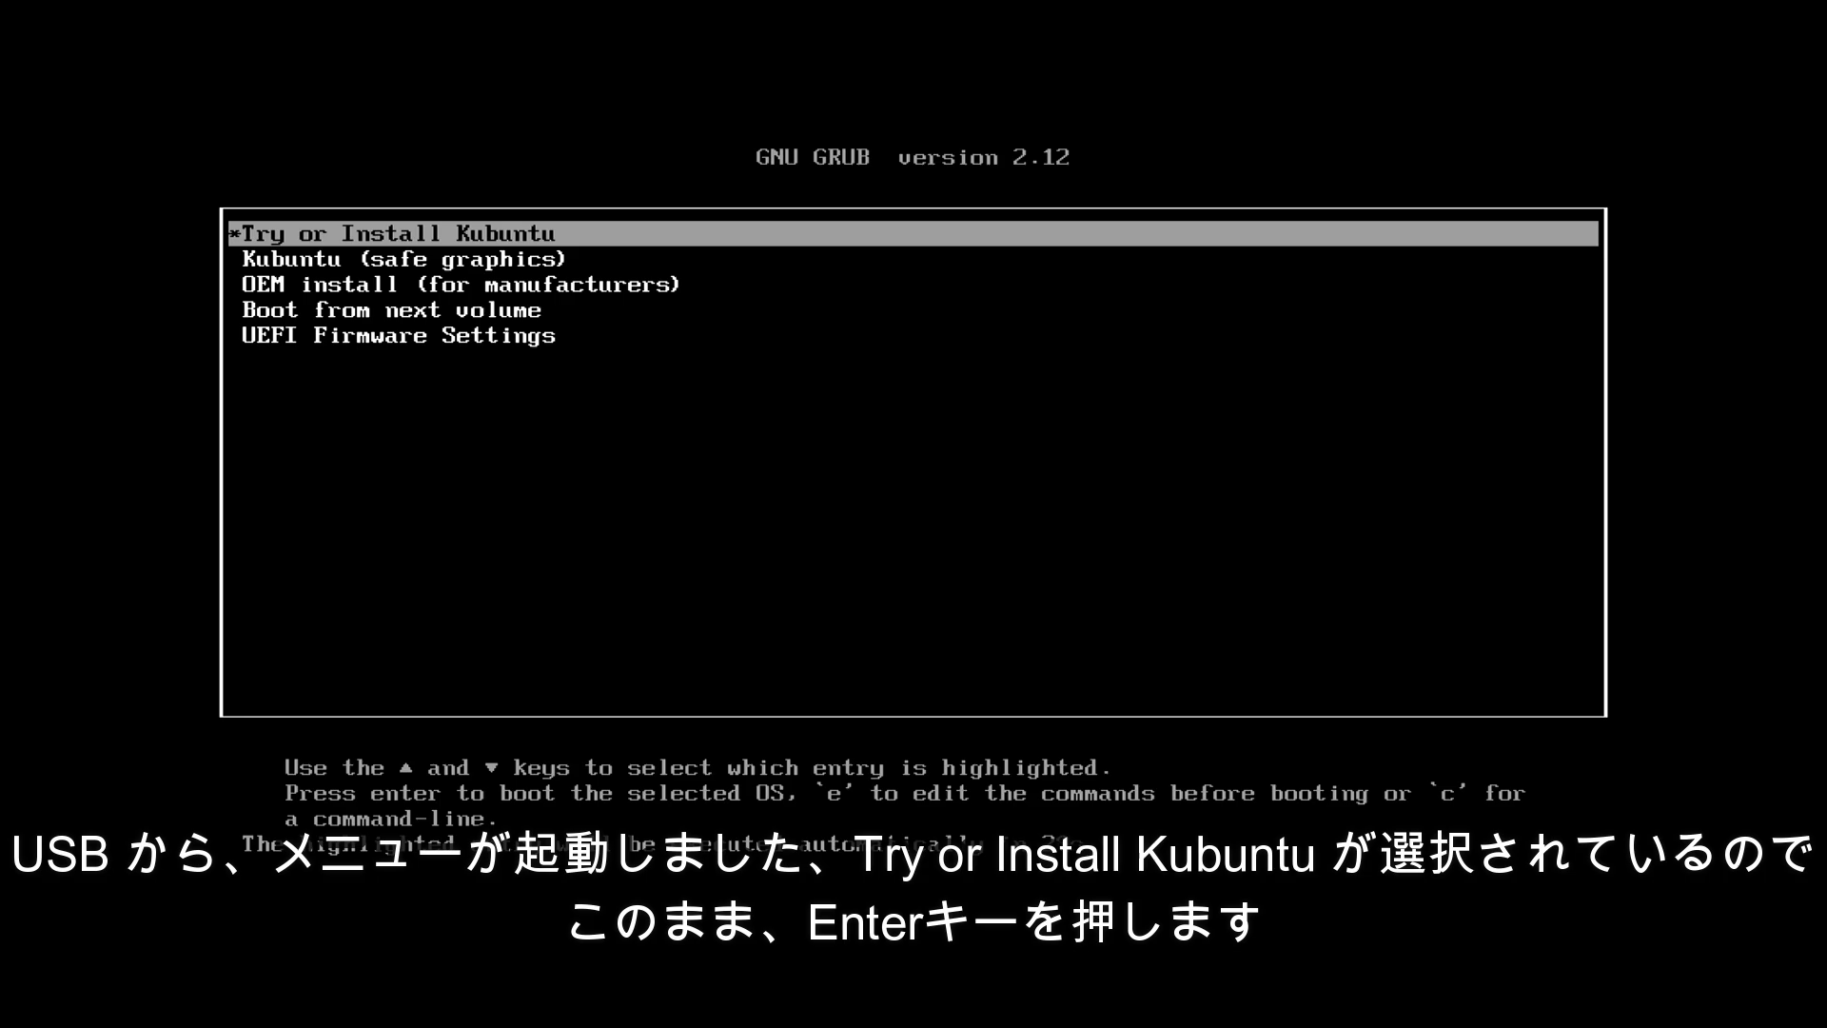
Boot the 'Try or Install Kubuntu' entry from the GRUB menu.
key("Return")
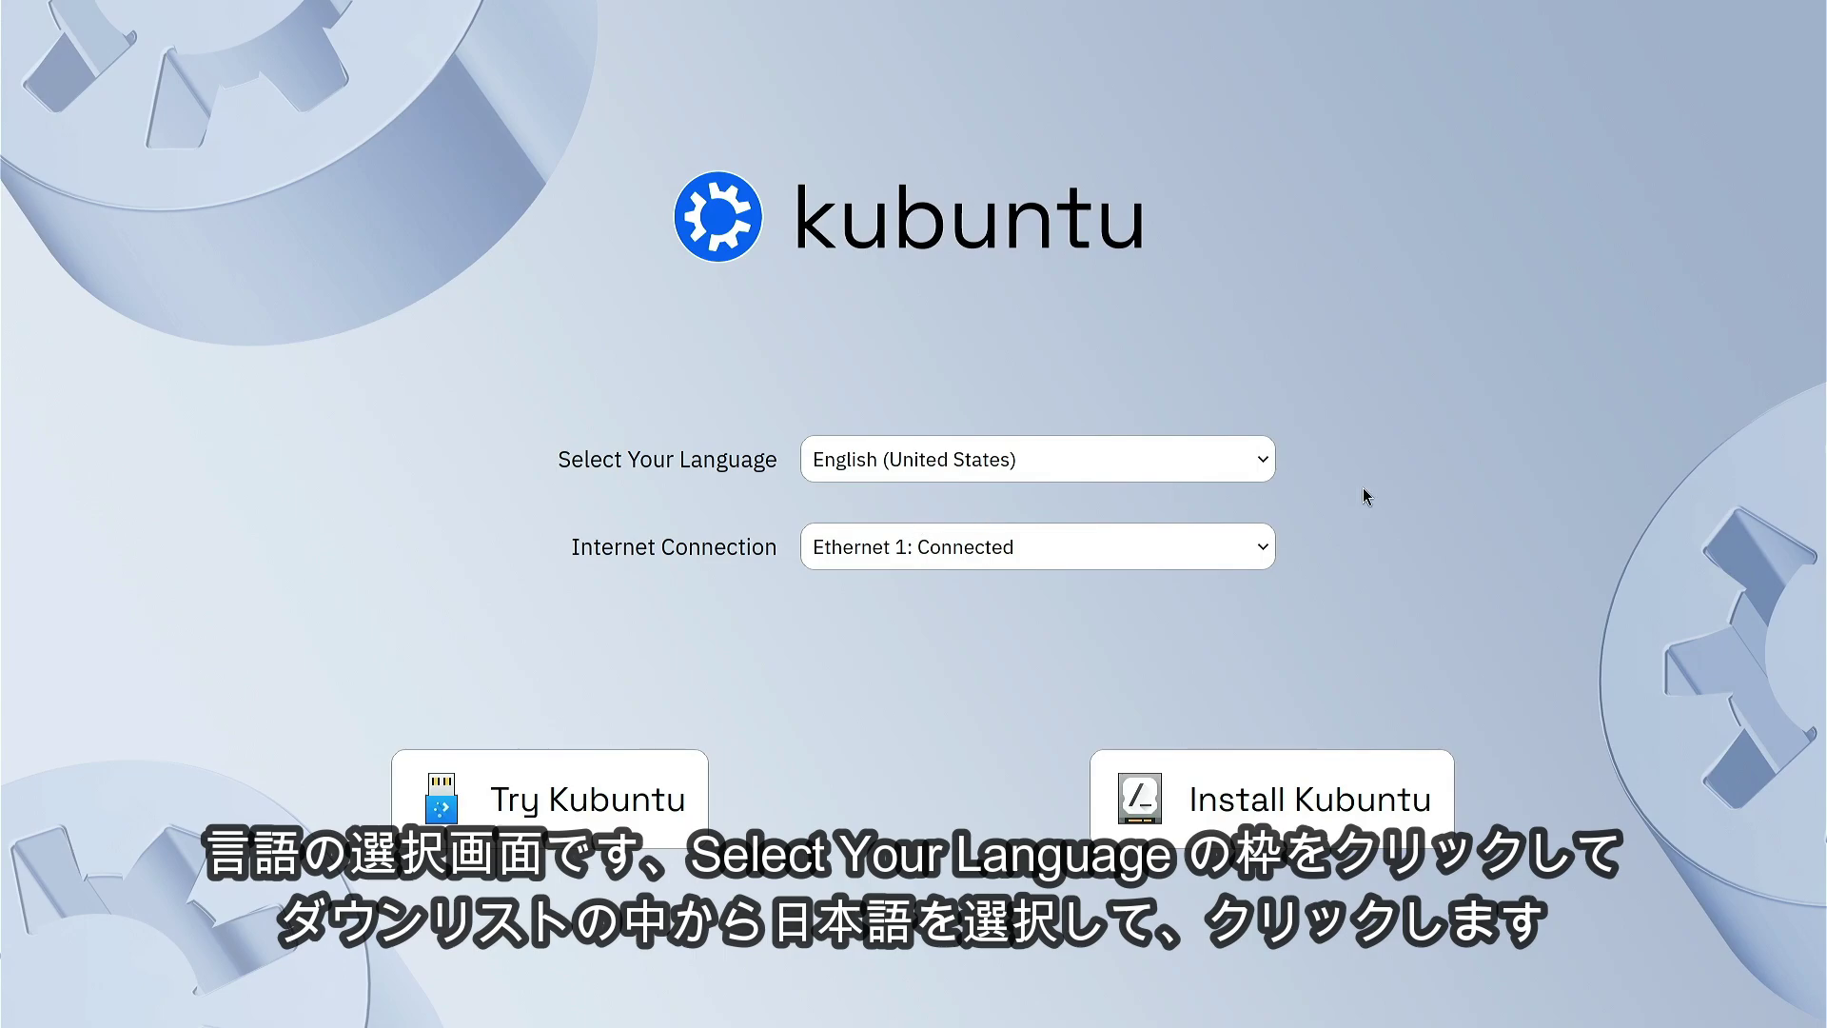
Switch the live session language to 日本語 (日本) - Japanese (Japan) and start Install Kubuntu.
left_click(1262, 455)
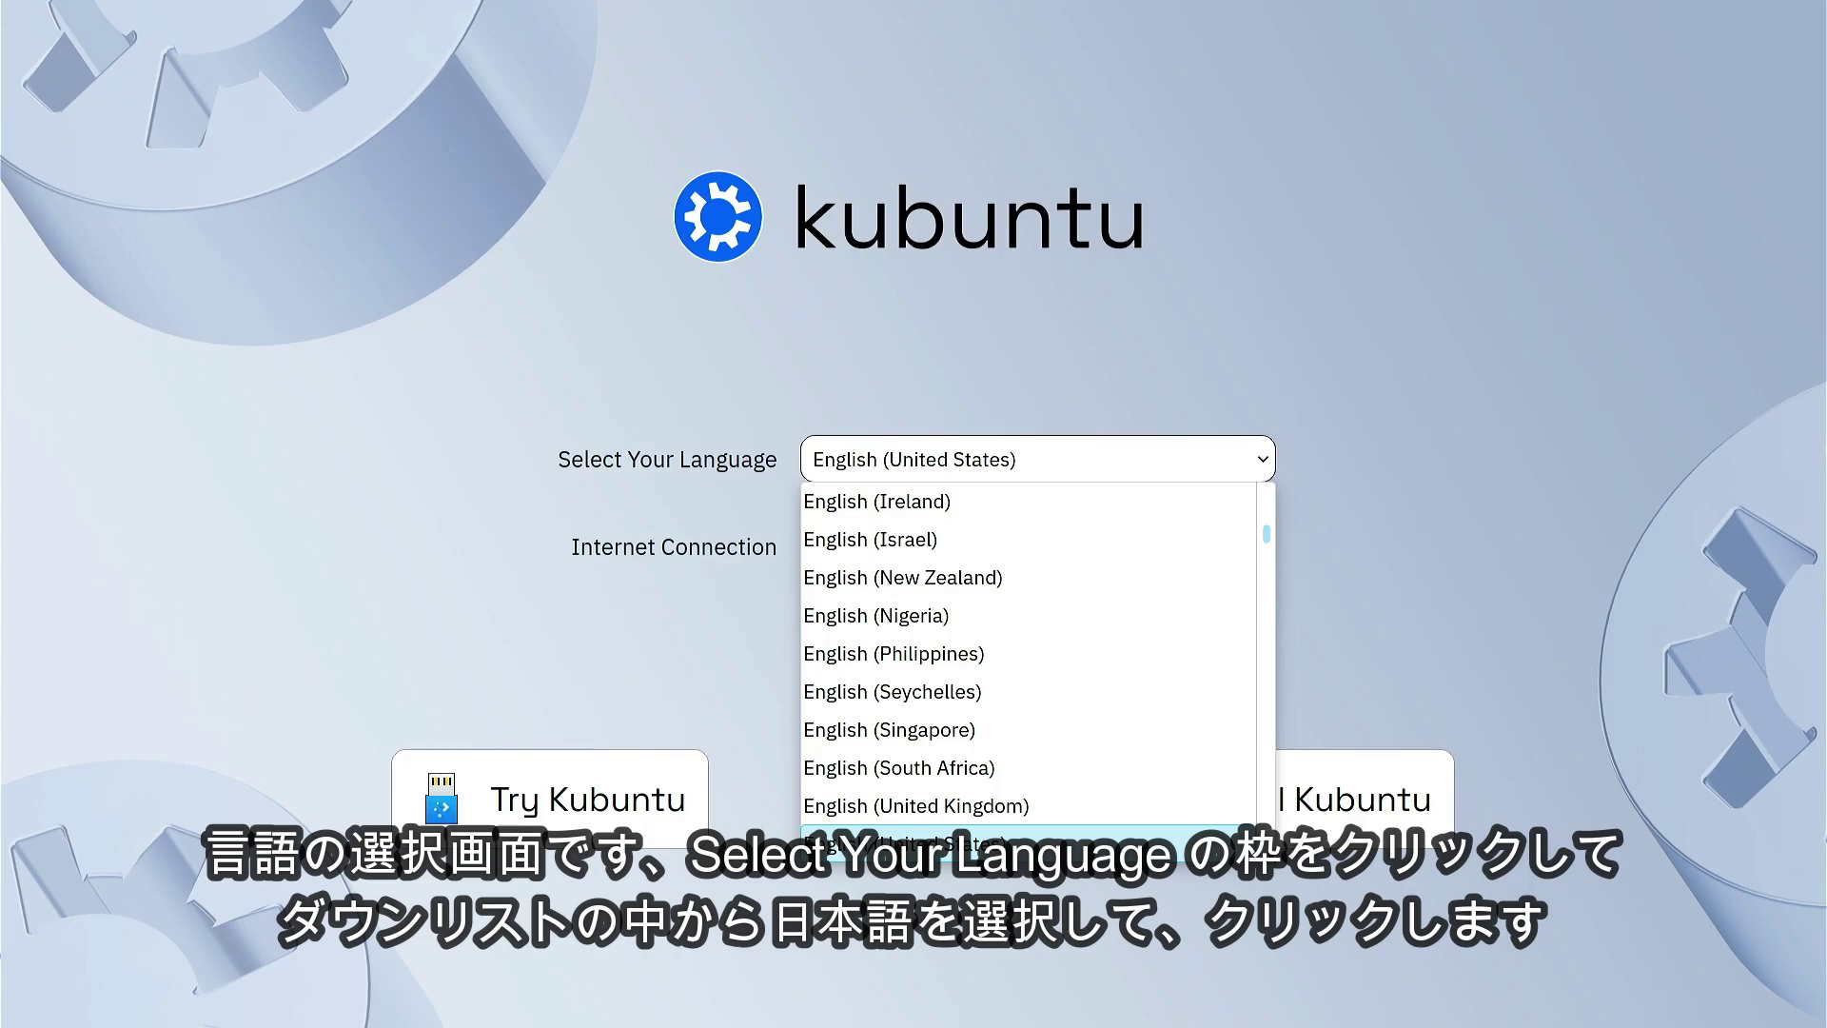
scroll(1028, 656, "down", 10)
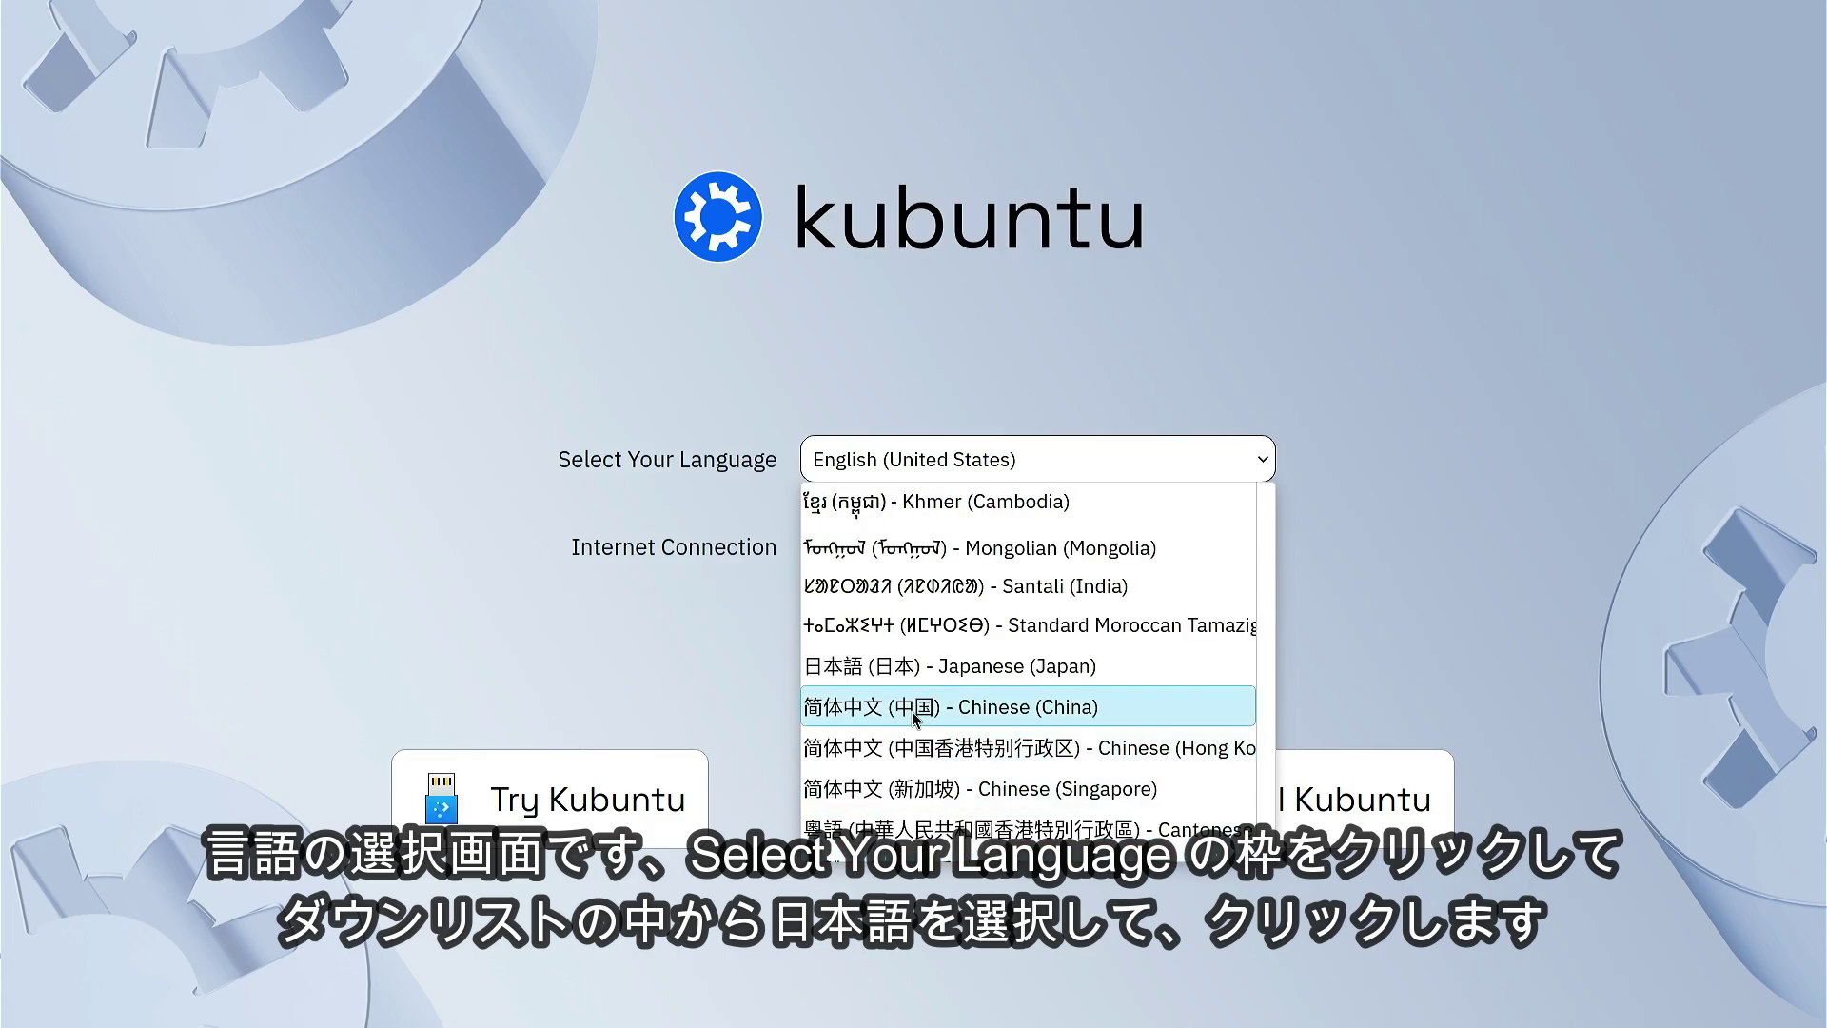
left_click(850, 678)
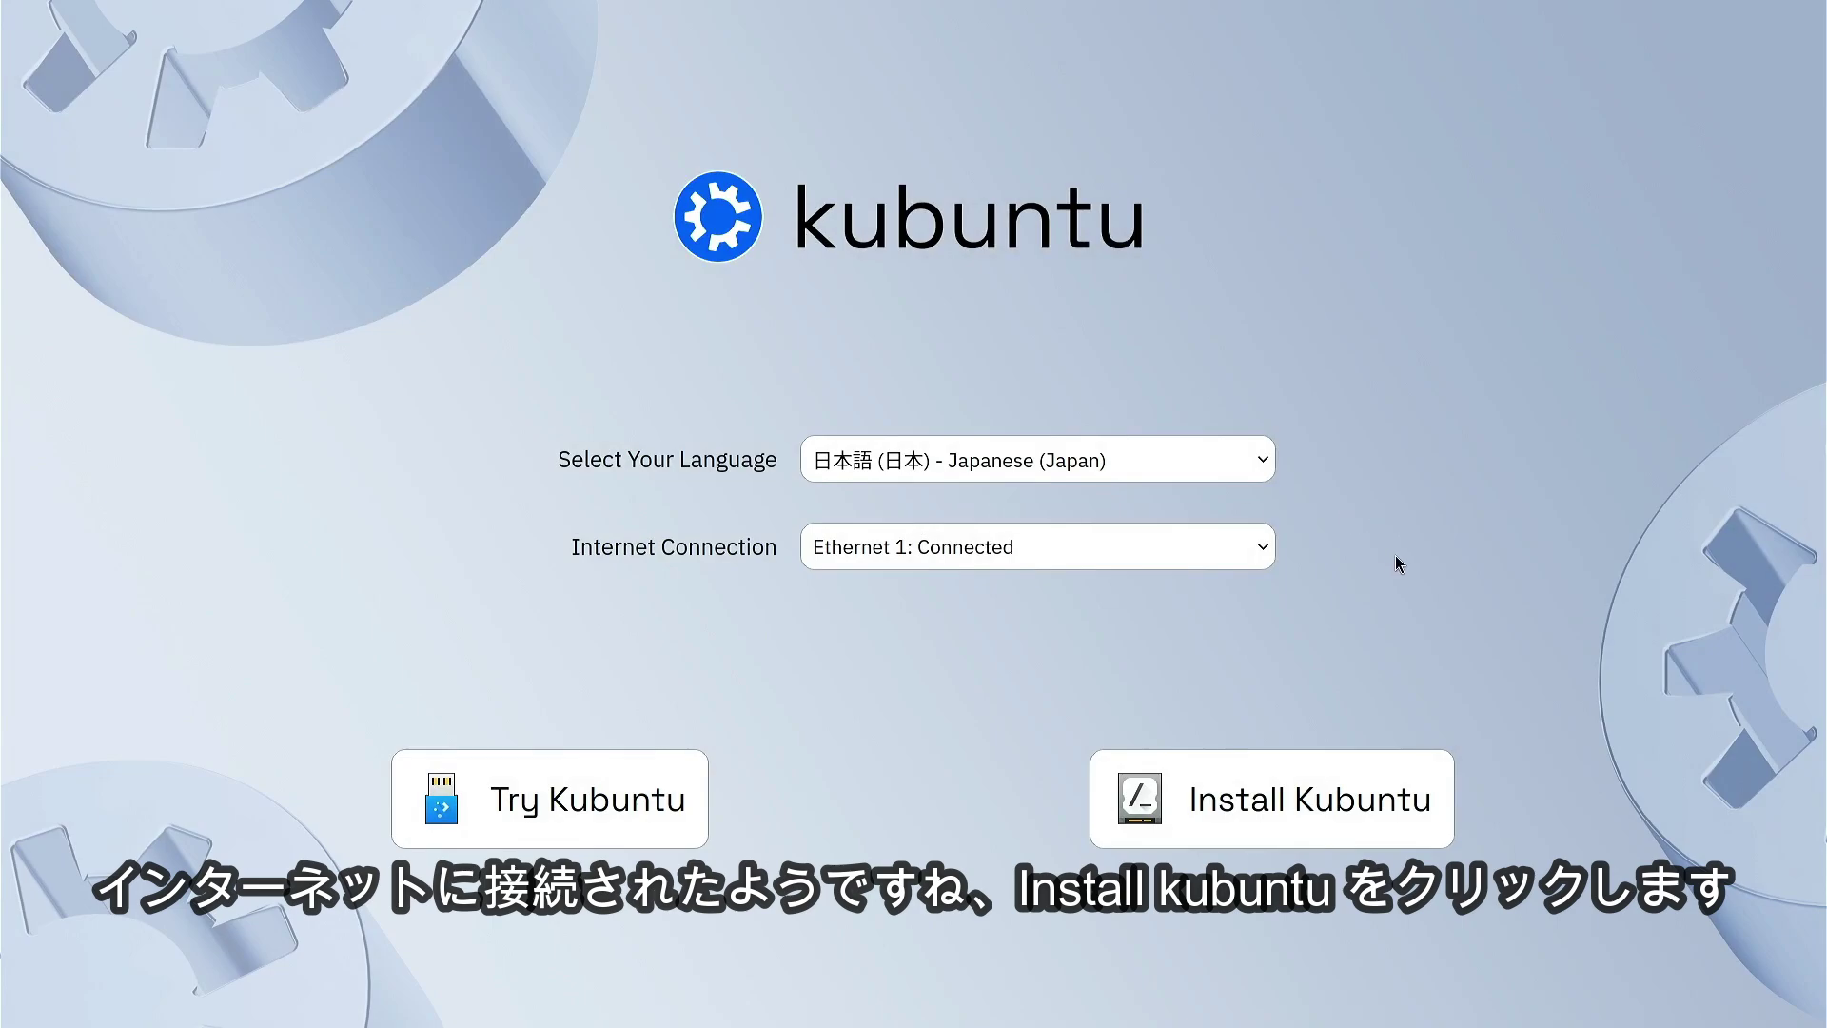
left_click(1232, 807)
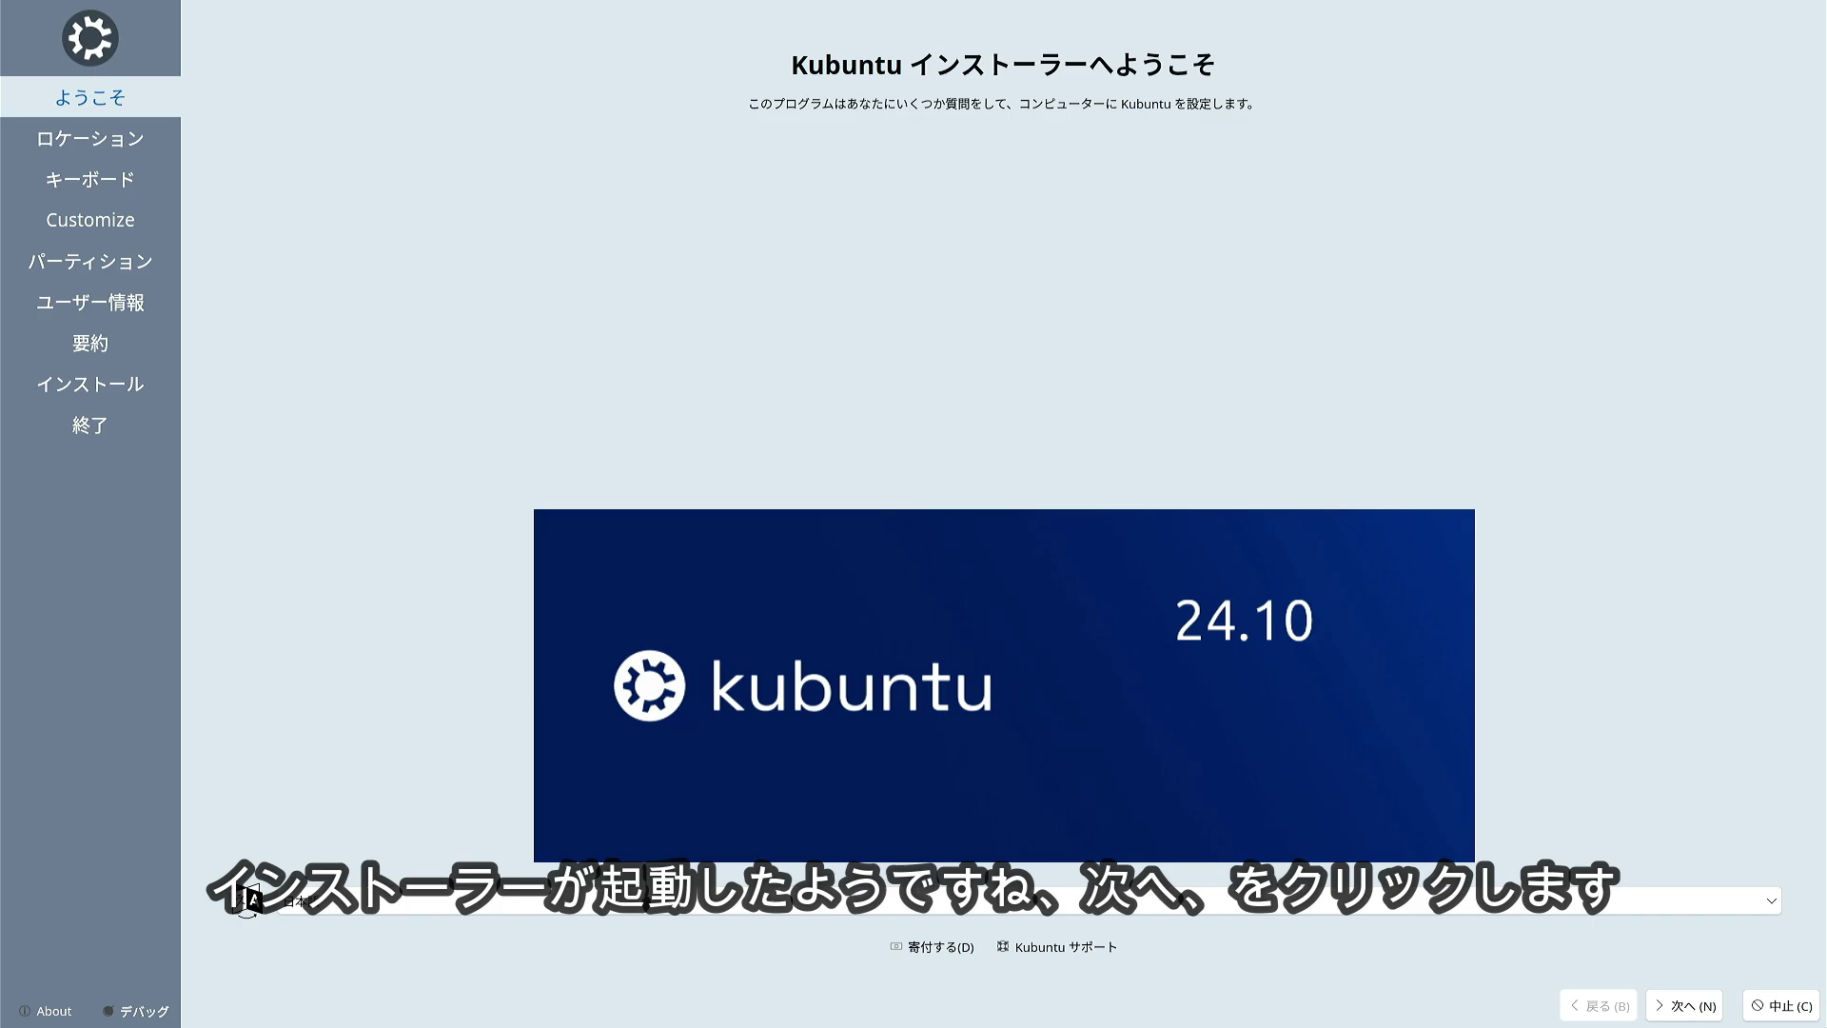
Advance through the installer keeping Asia/Tokyo, the Japanese default keyboard and Normal Installation.
left_click(1682, 1007)
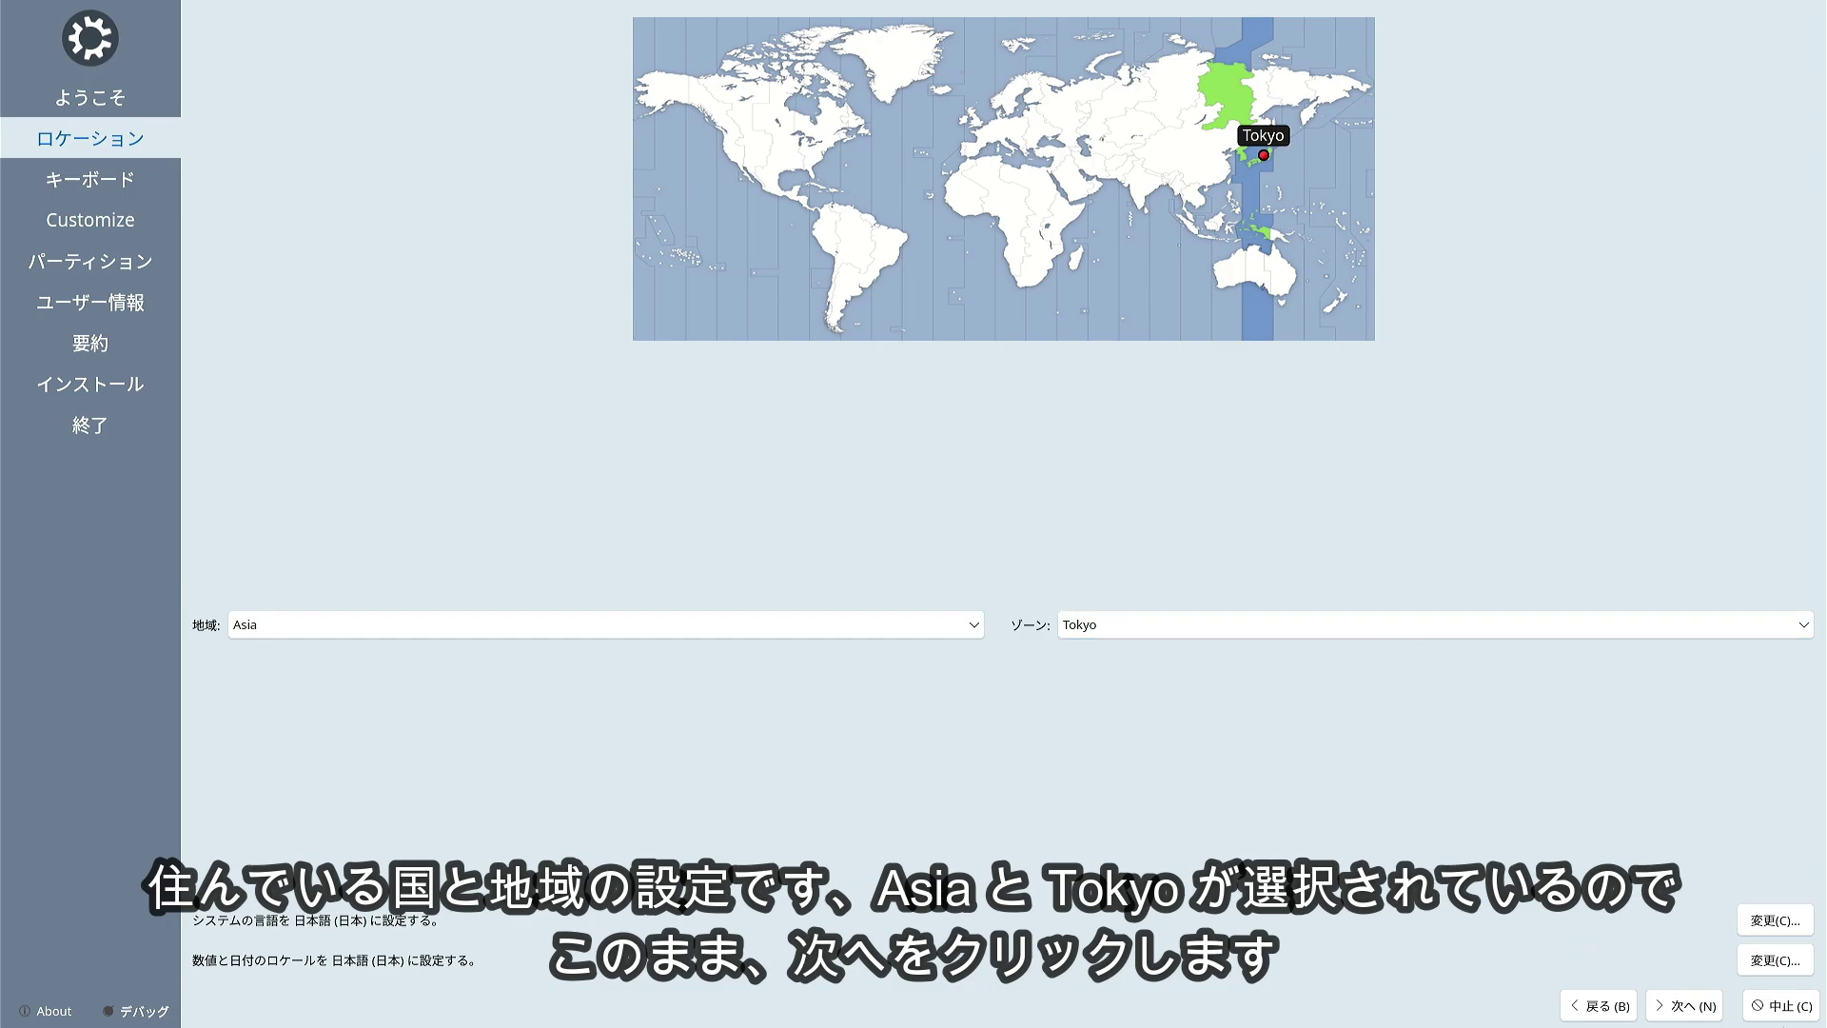
left_click(1702, 1003)
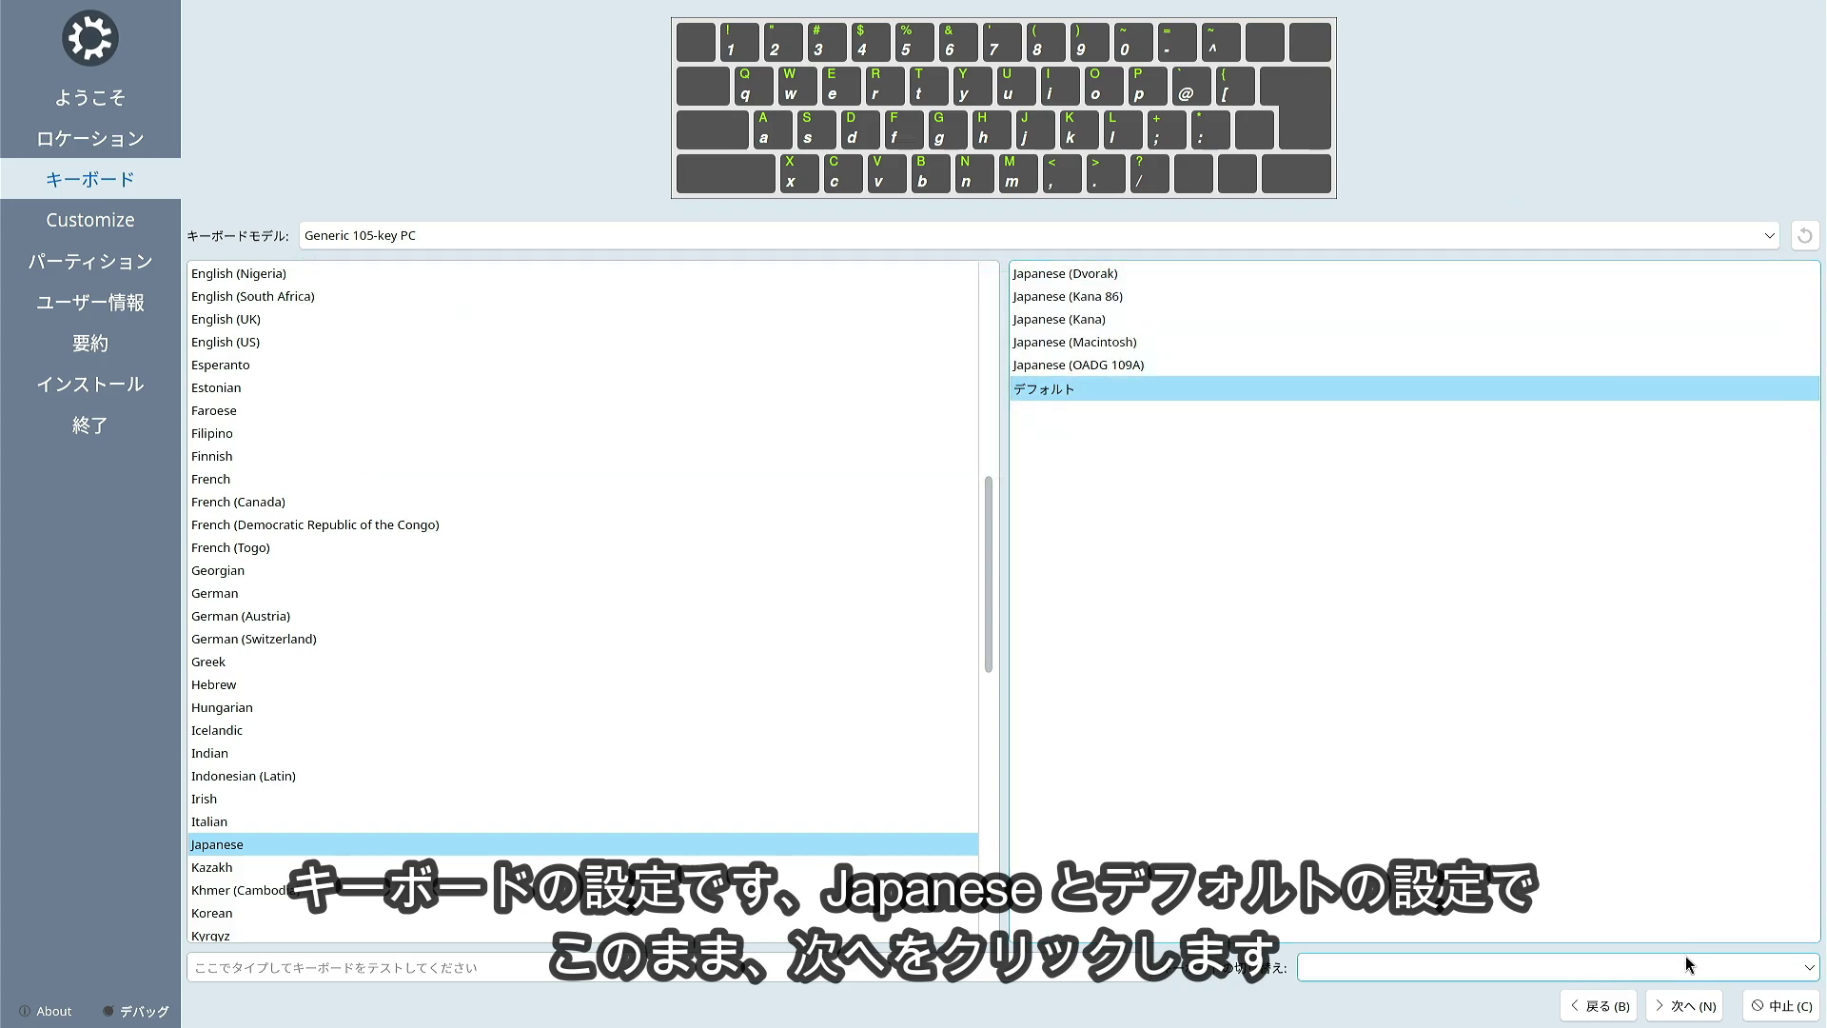
left_click(1683, 1006)
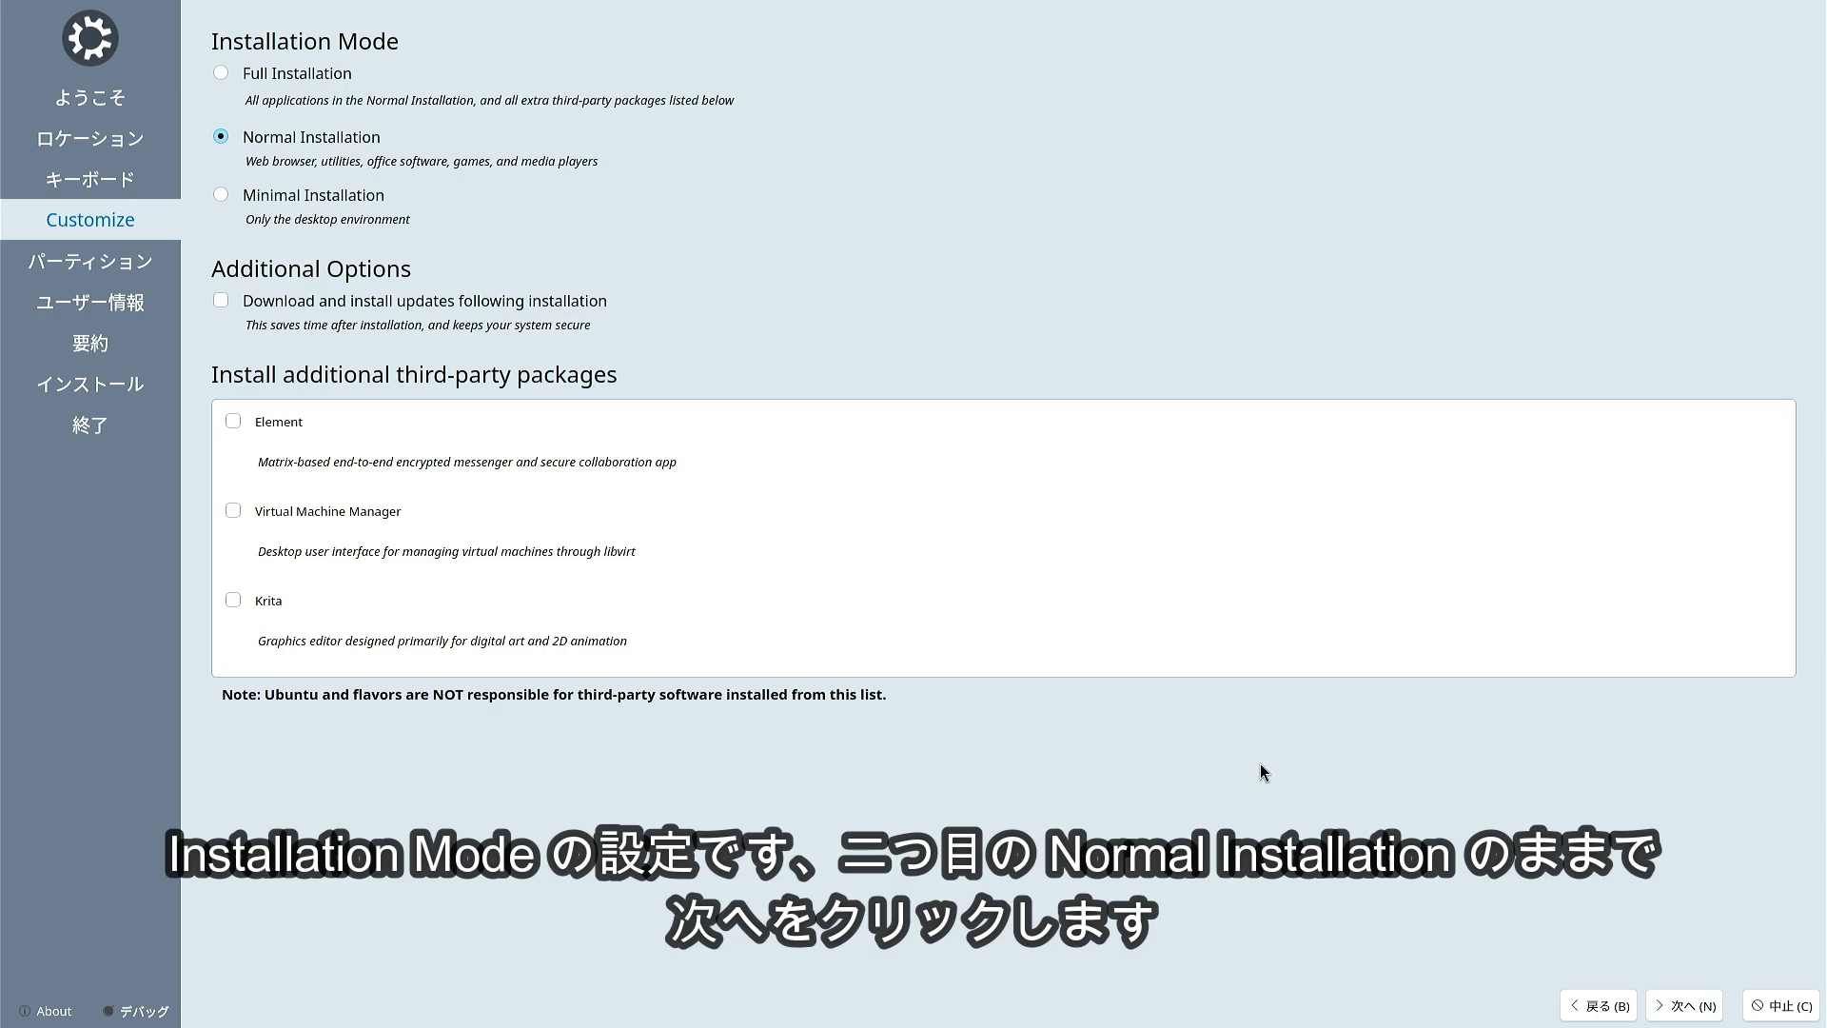
left_click(1681, 1007)
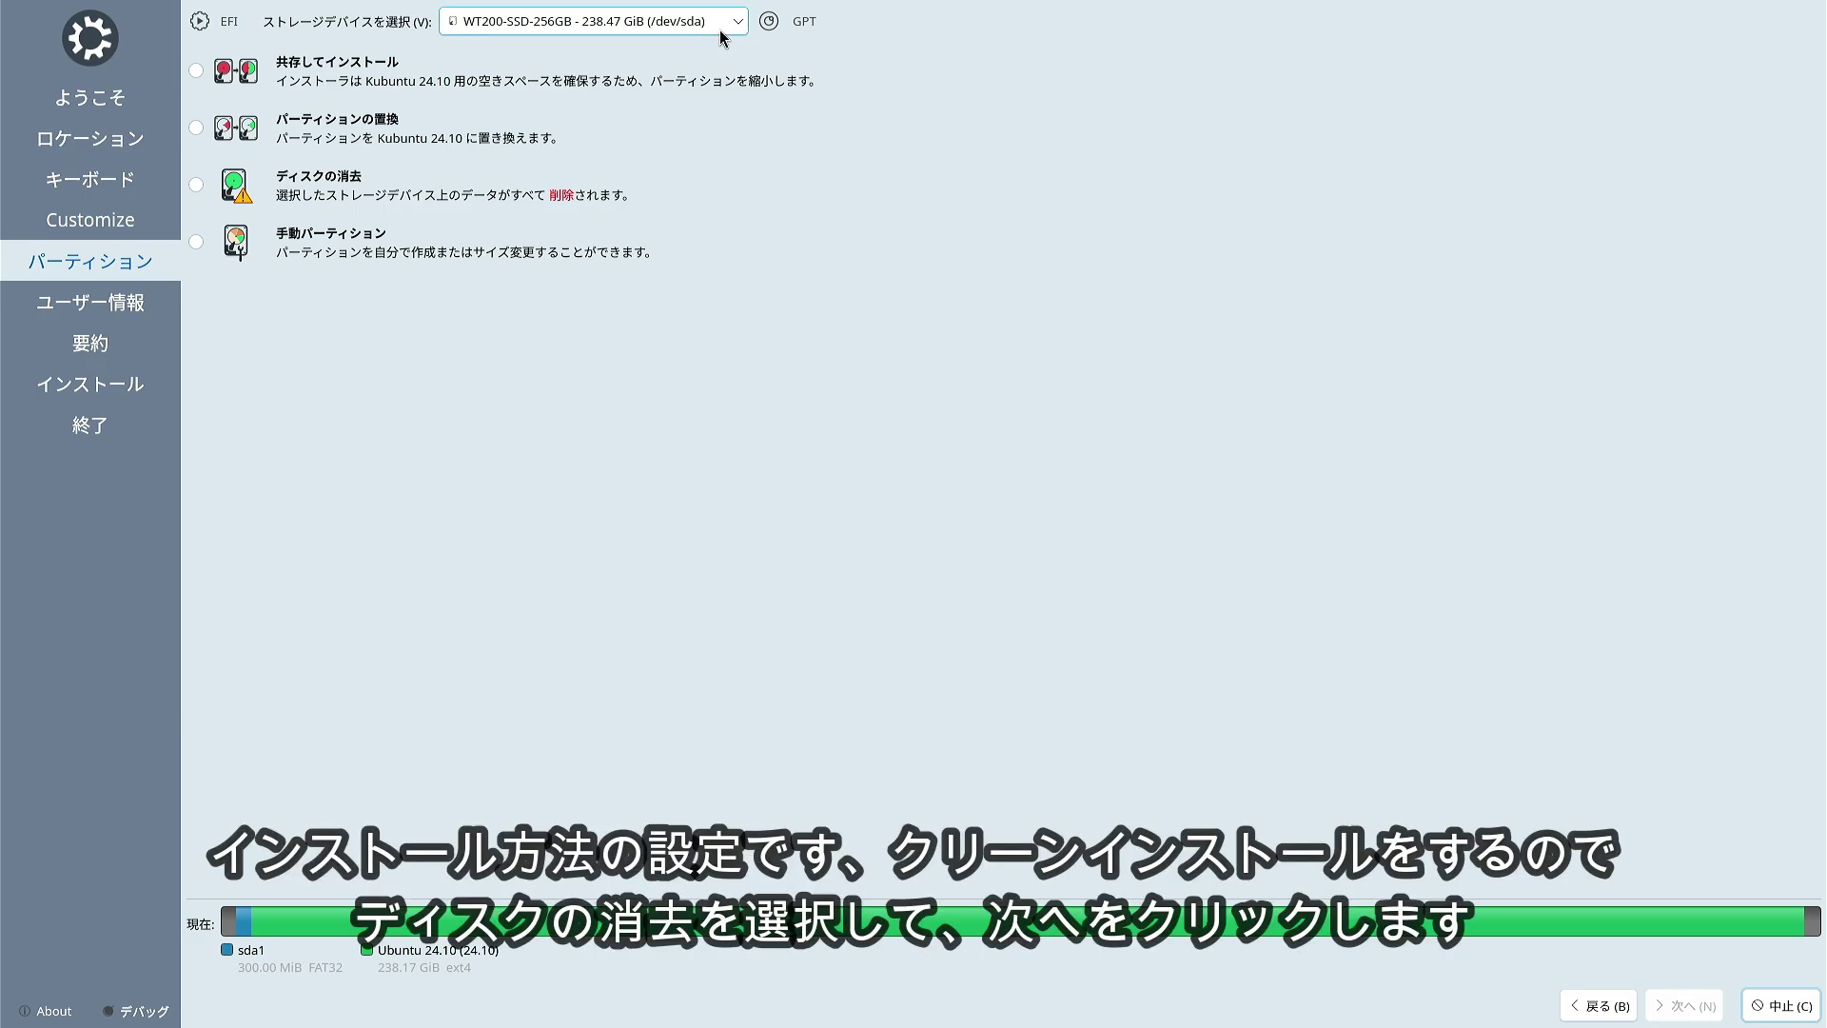
Choose to erase the entire WT200-SSD-256GB disk and continue to user setup.
left_click(197, 184)
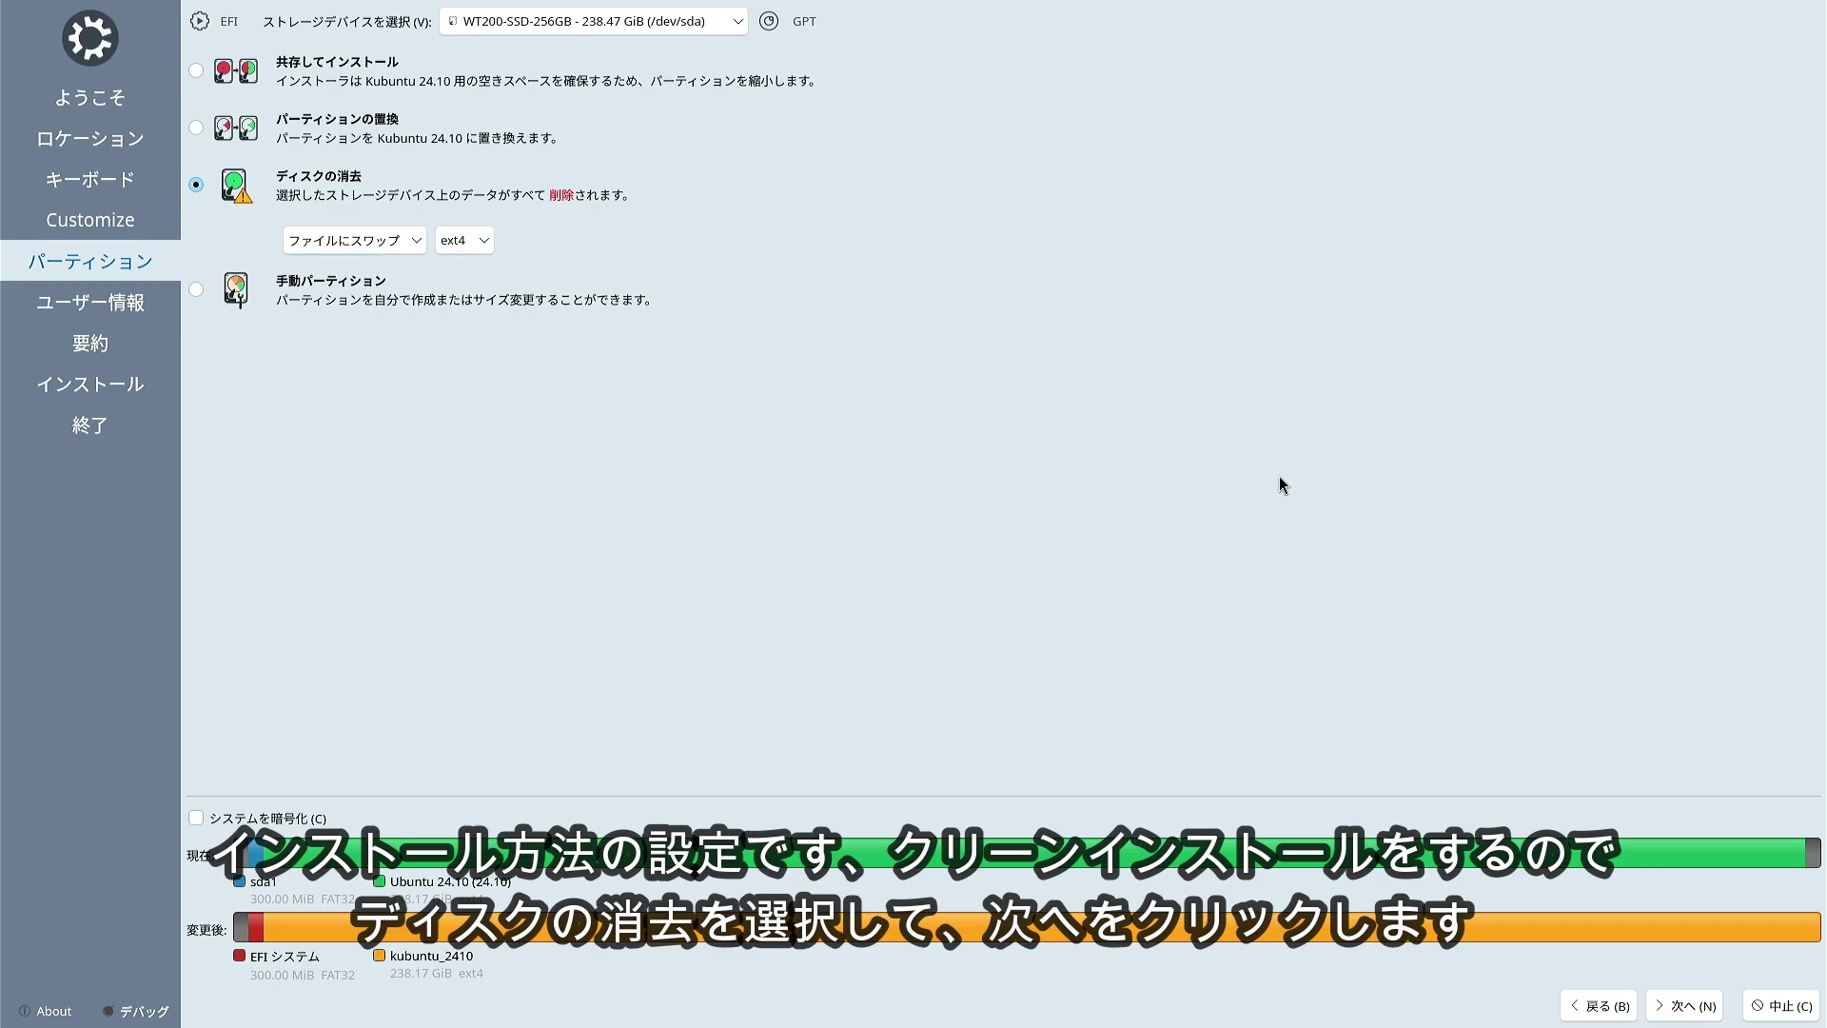
left_click(1699, 1007)
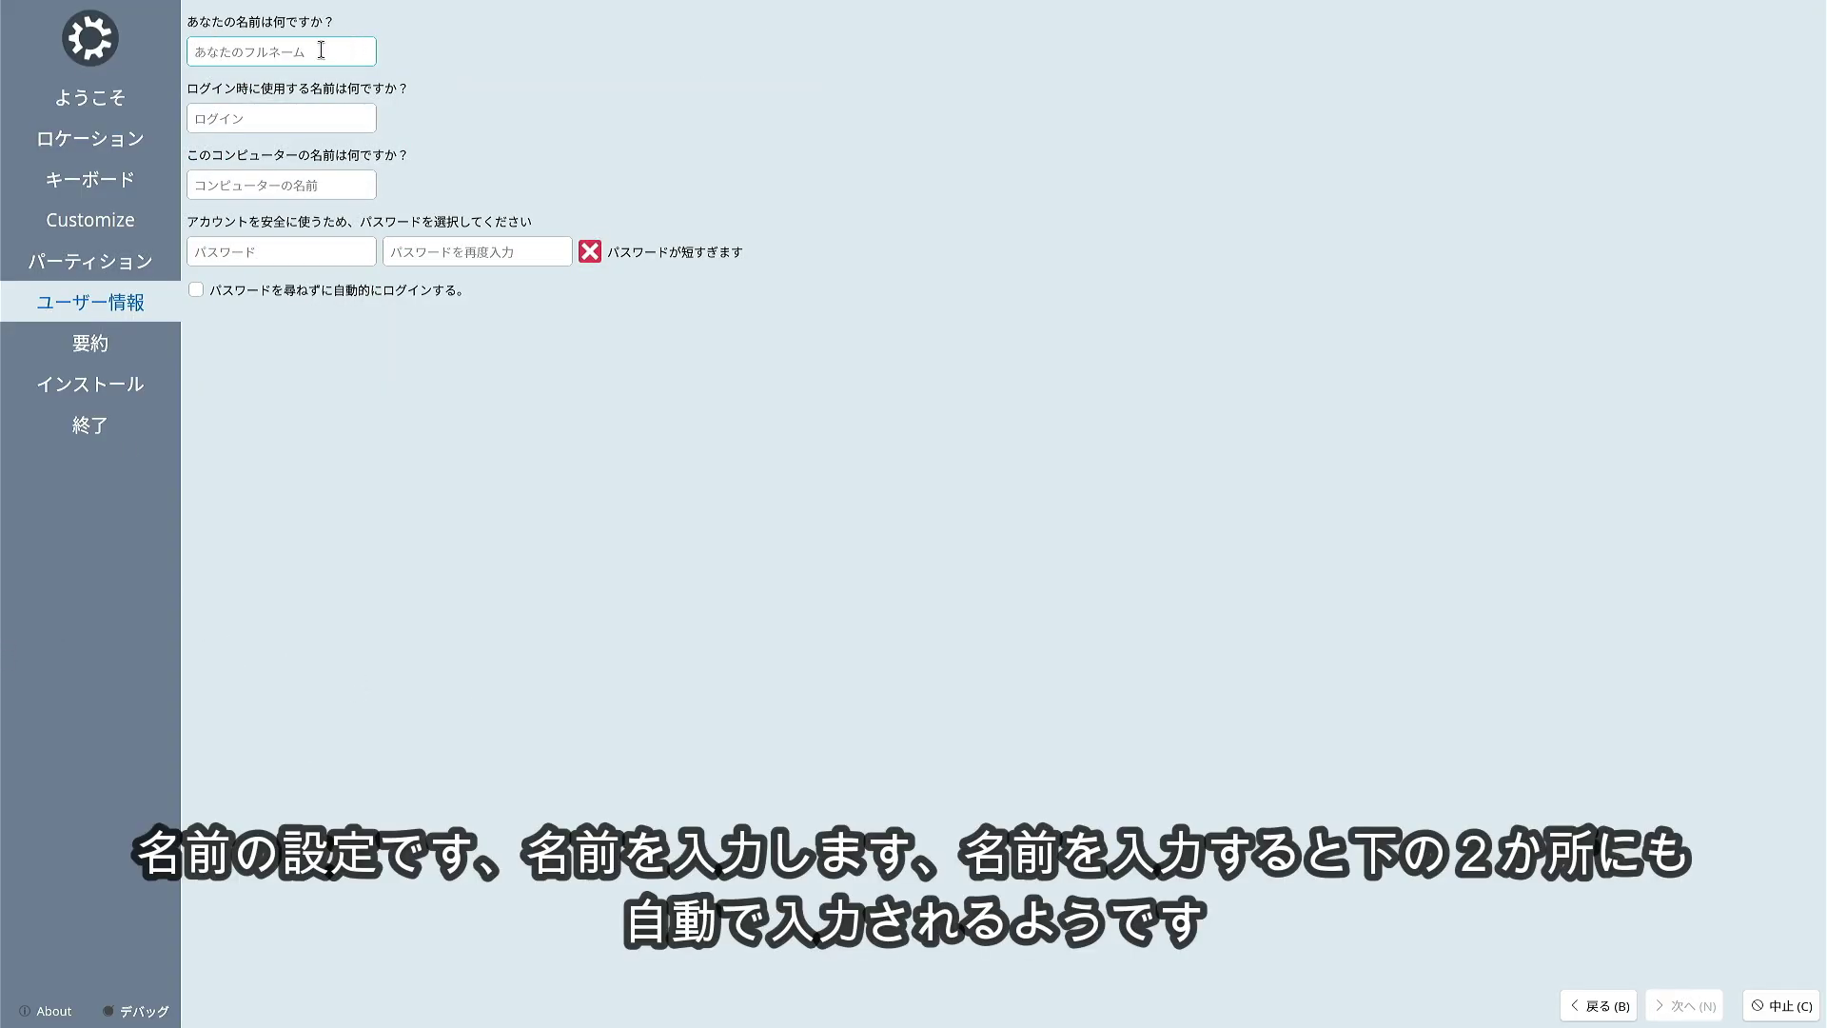
Create account 'user' with a password entered twice and automatic login enabled.
type("u")
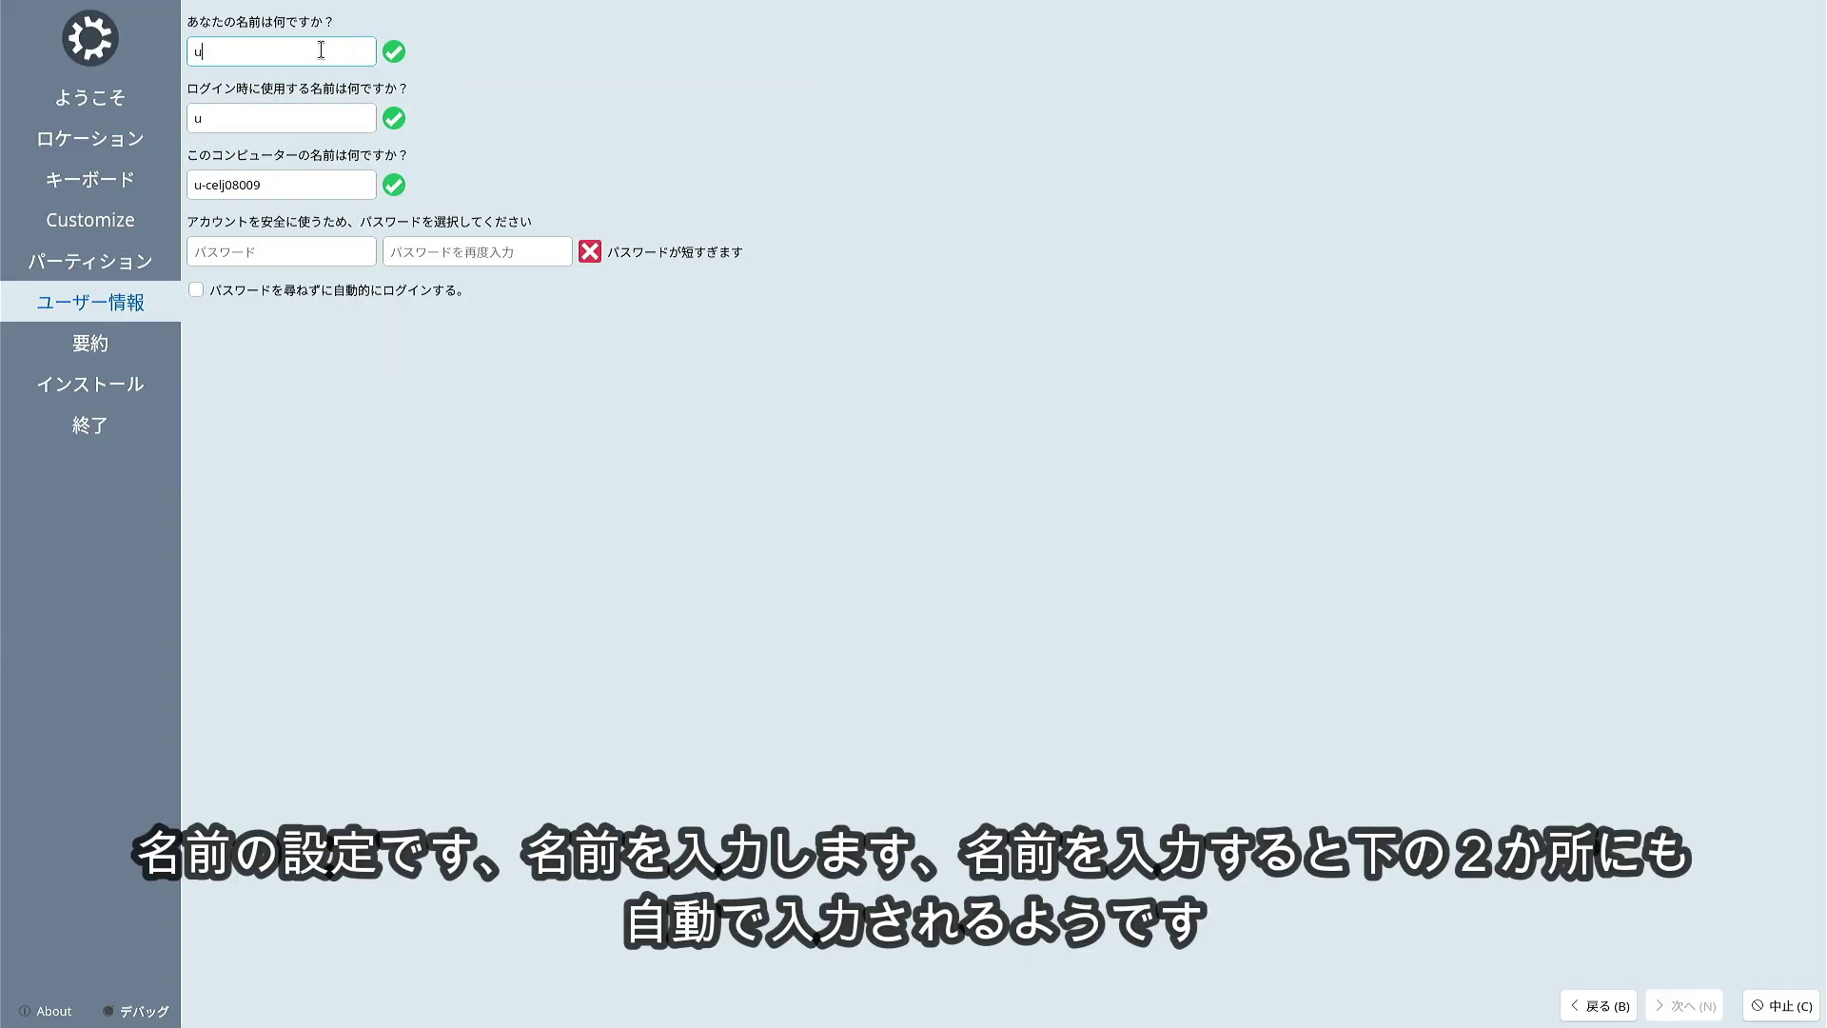
type("ser")
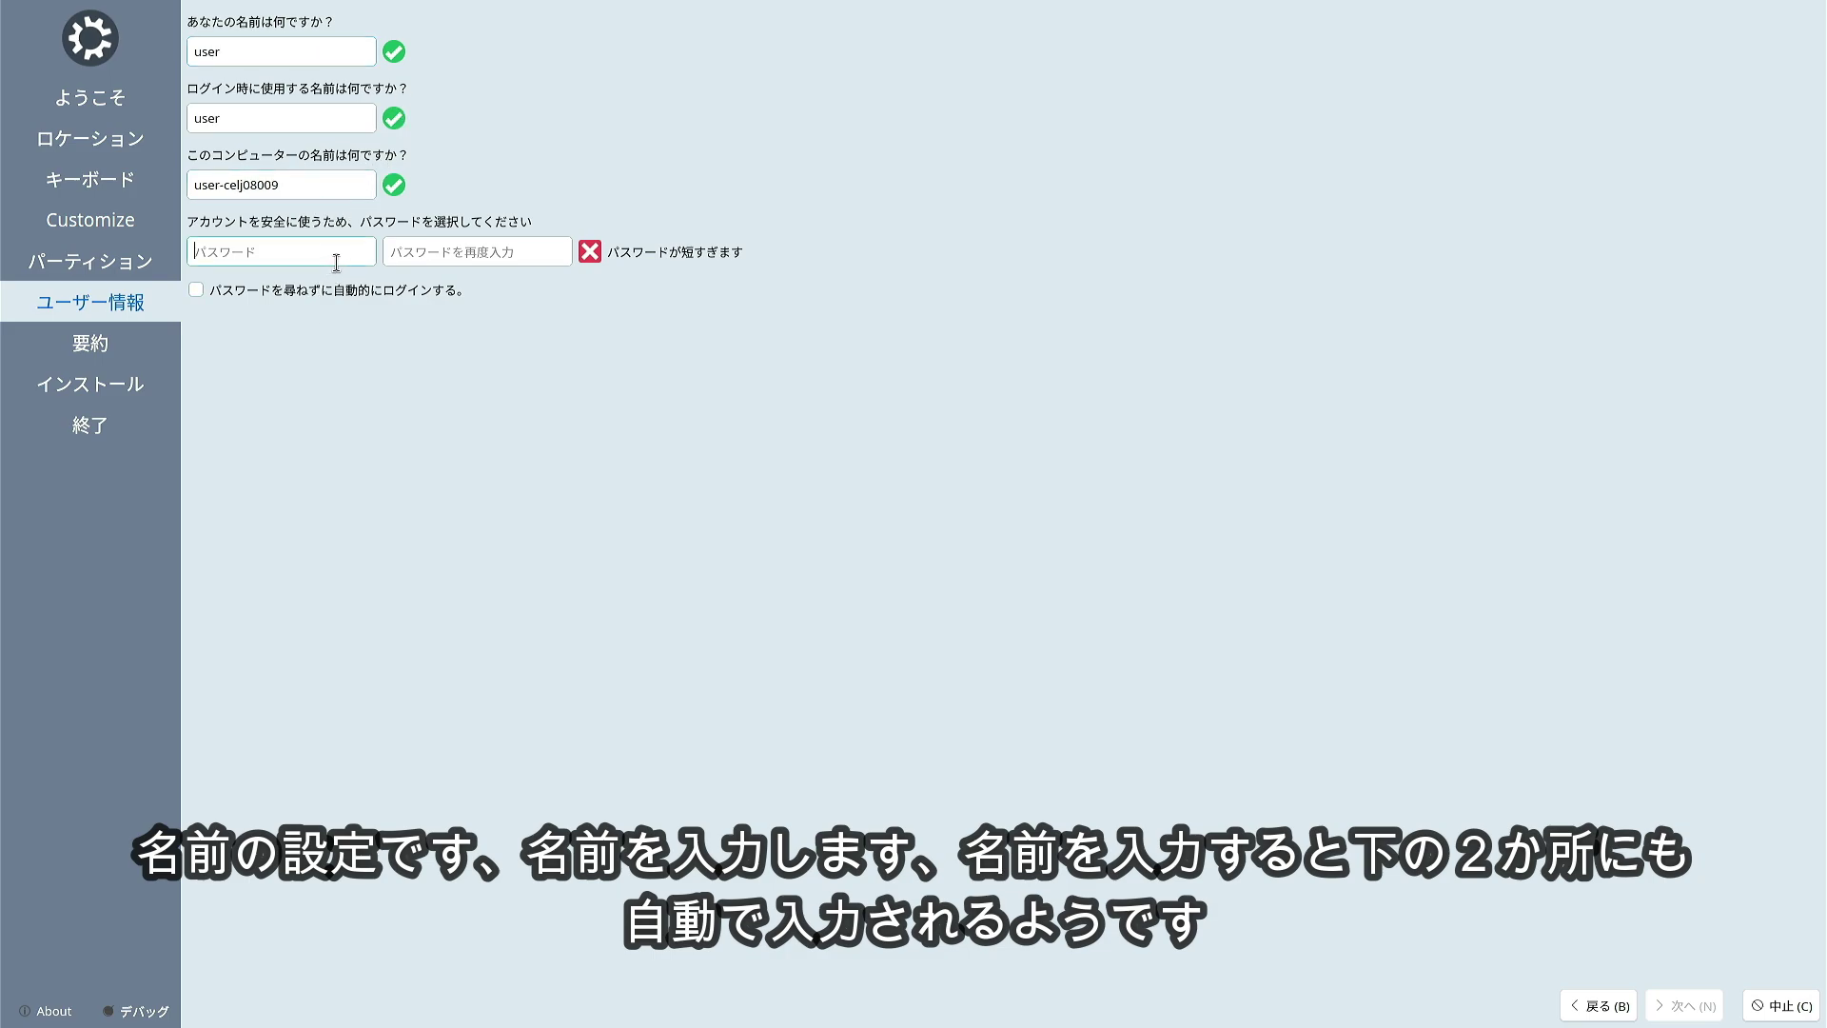
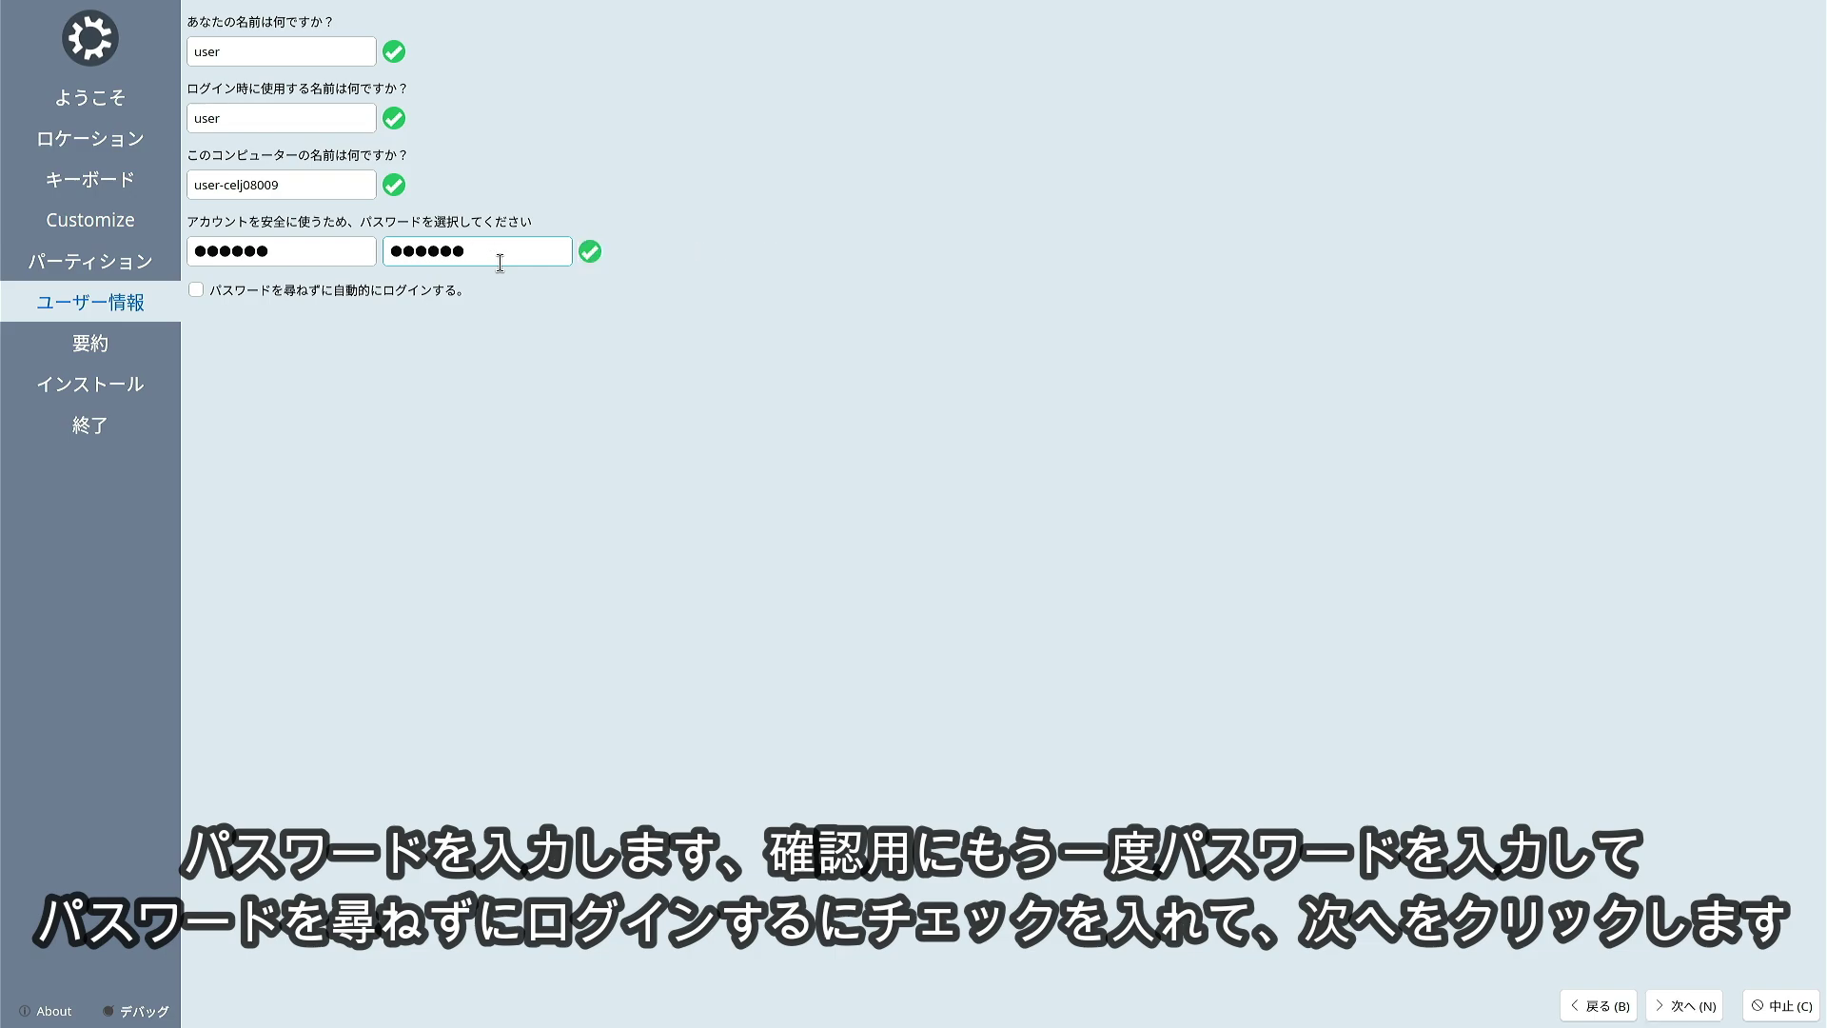
left_click(403, 295)
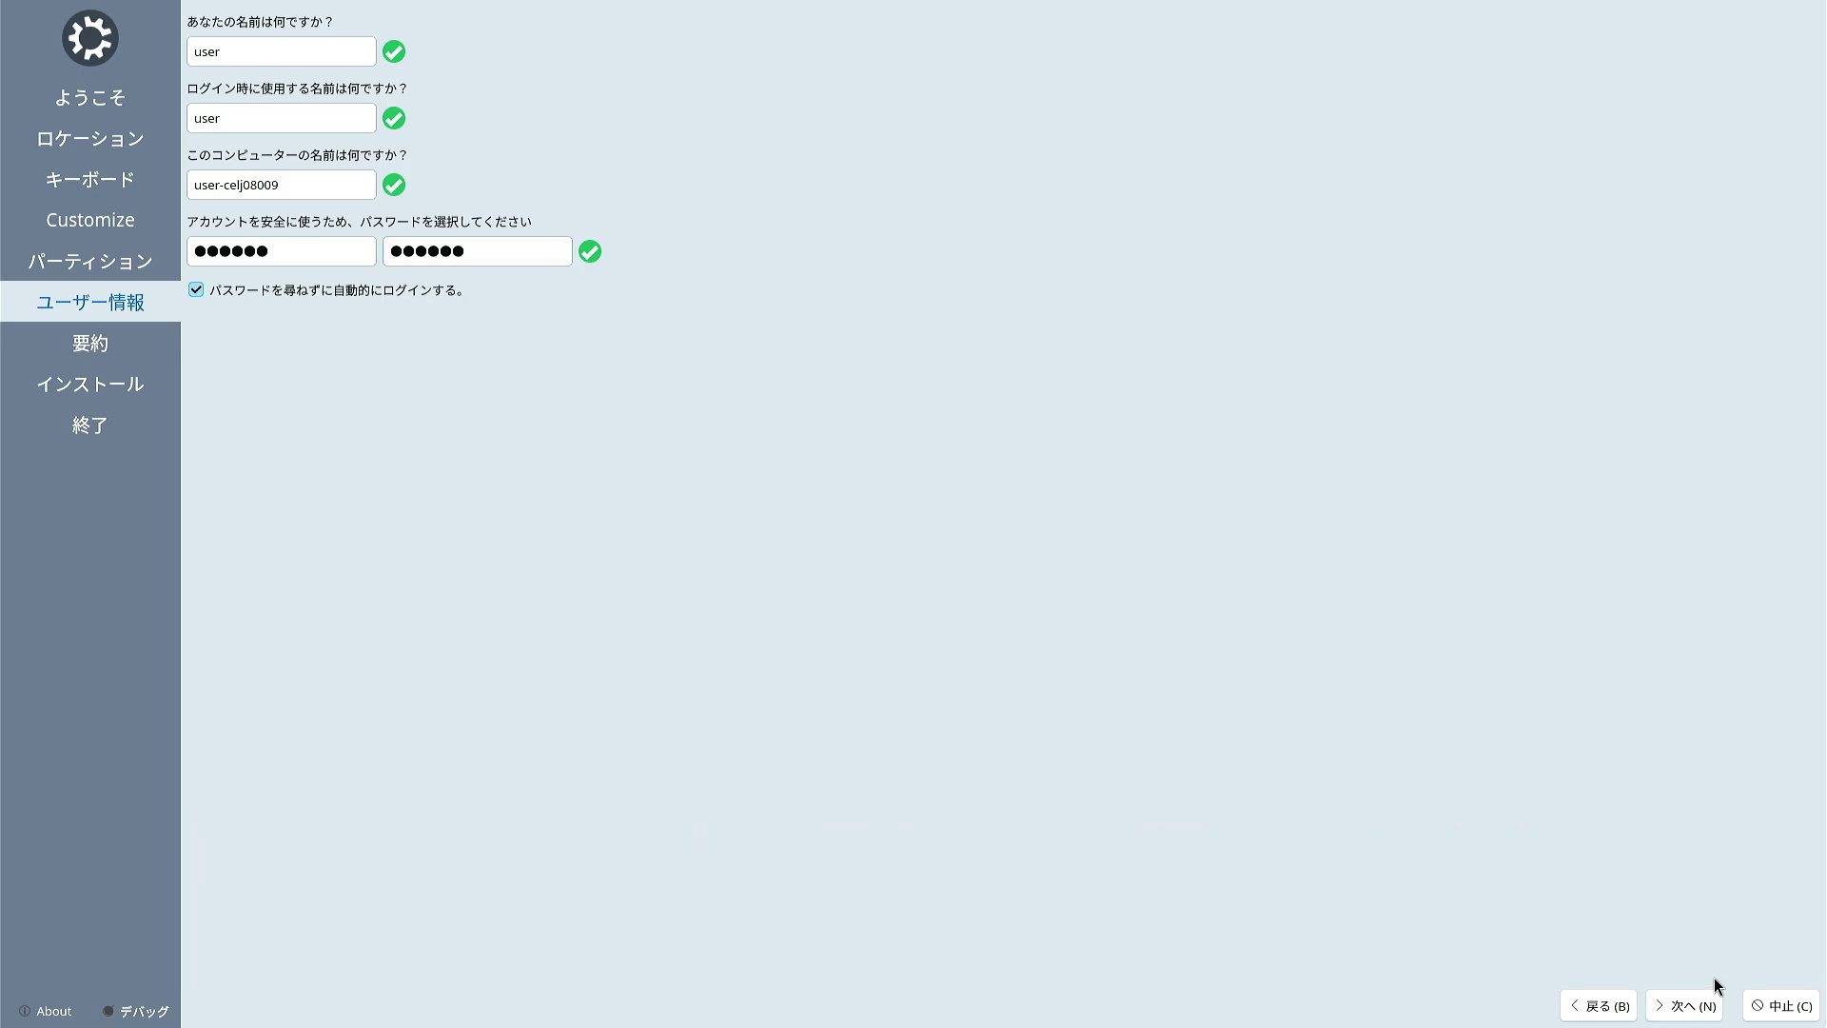
left_click(1699, 1007)
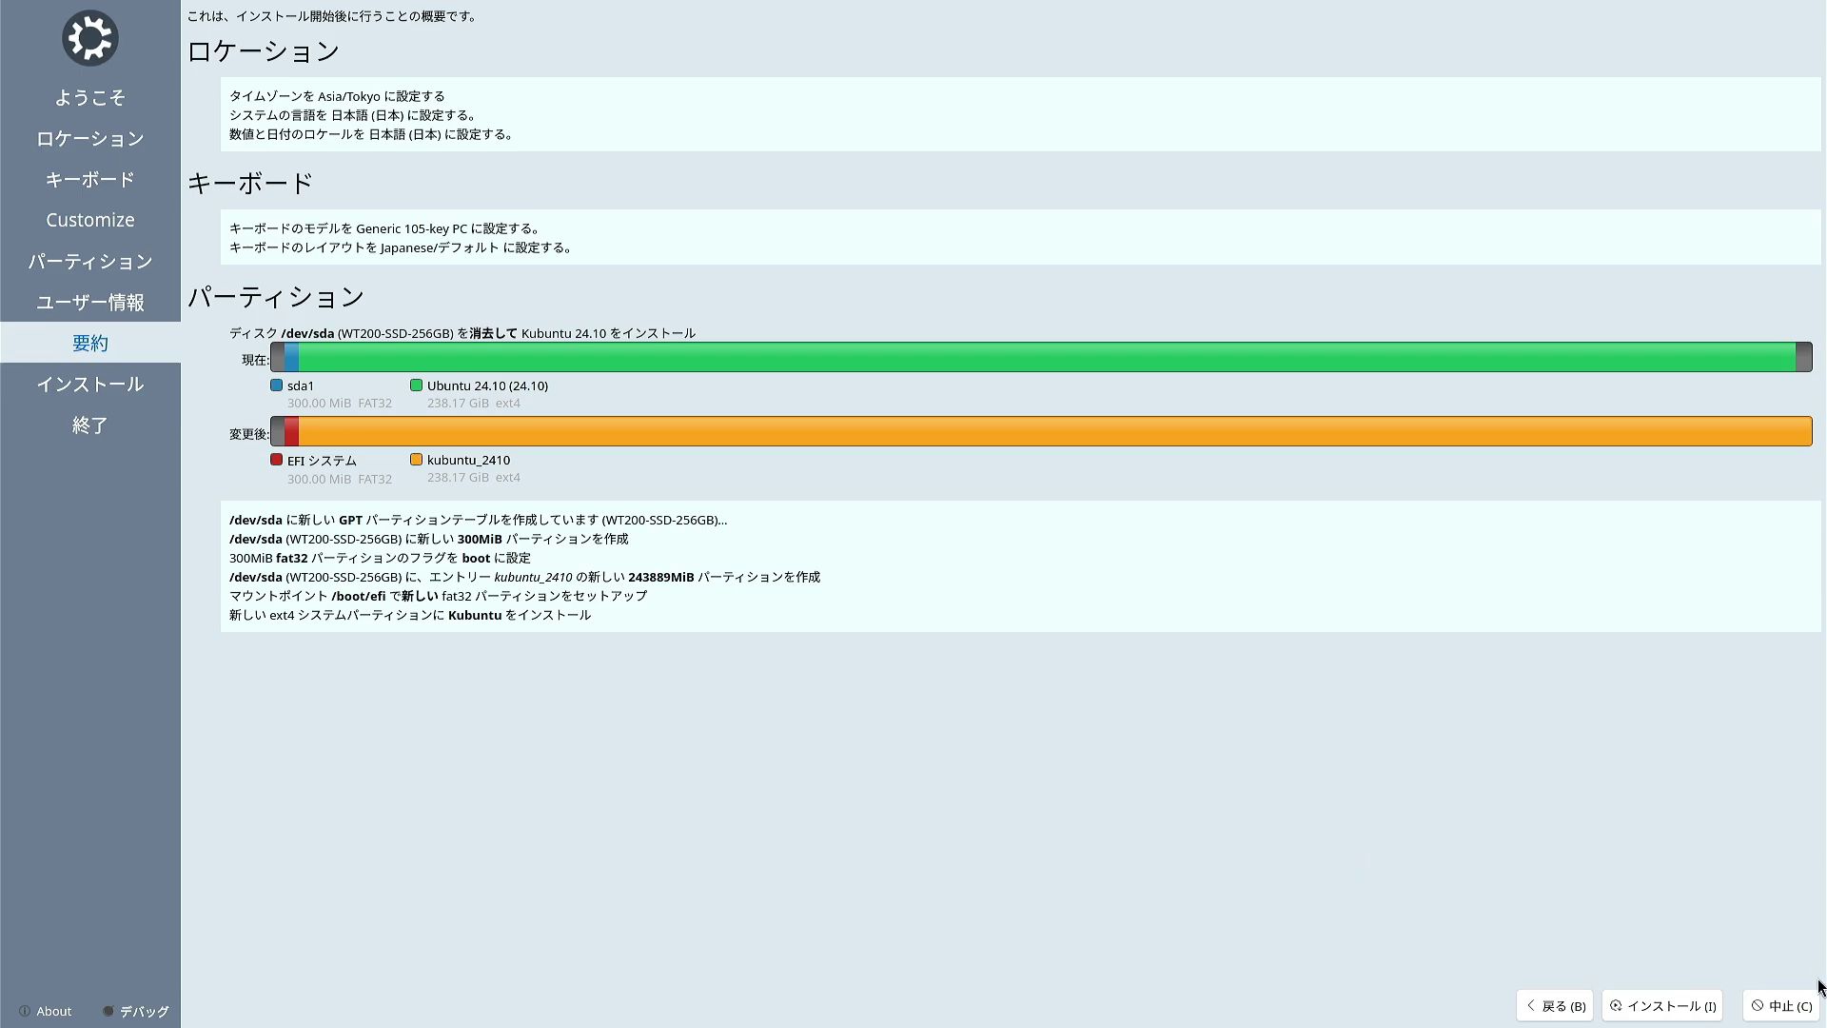
Start installing Kubuntu 24.10 and confirm the irreversible disk changes.
left_click(1675, 1005)
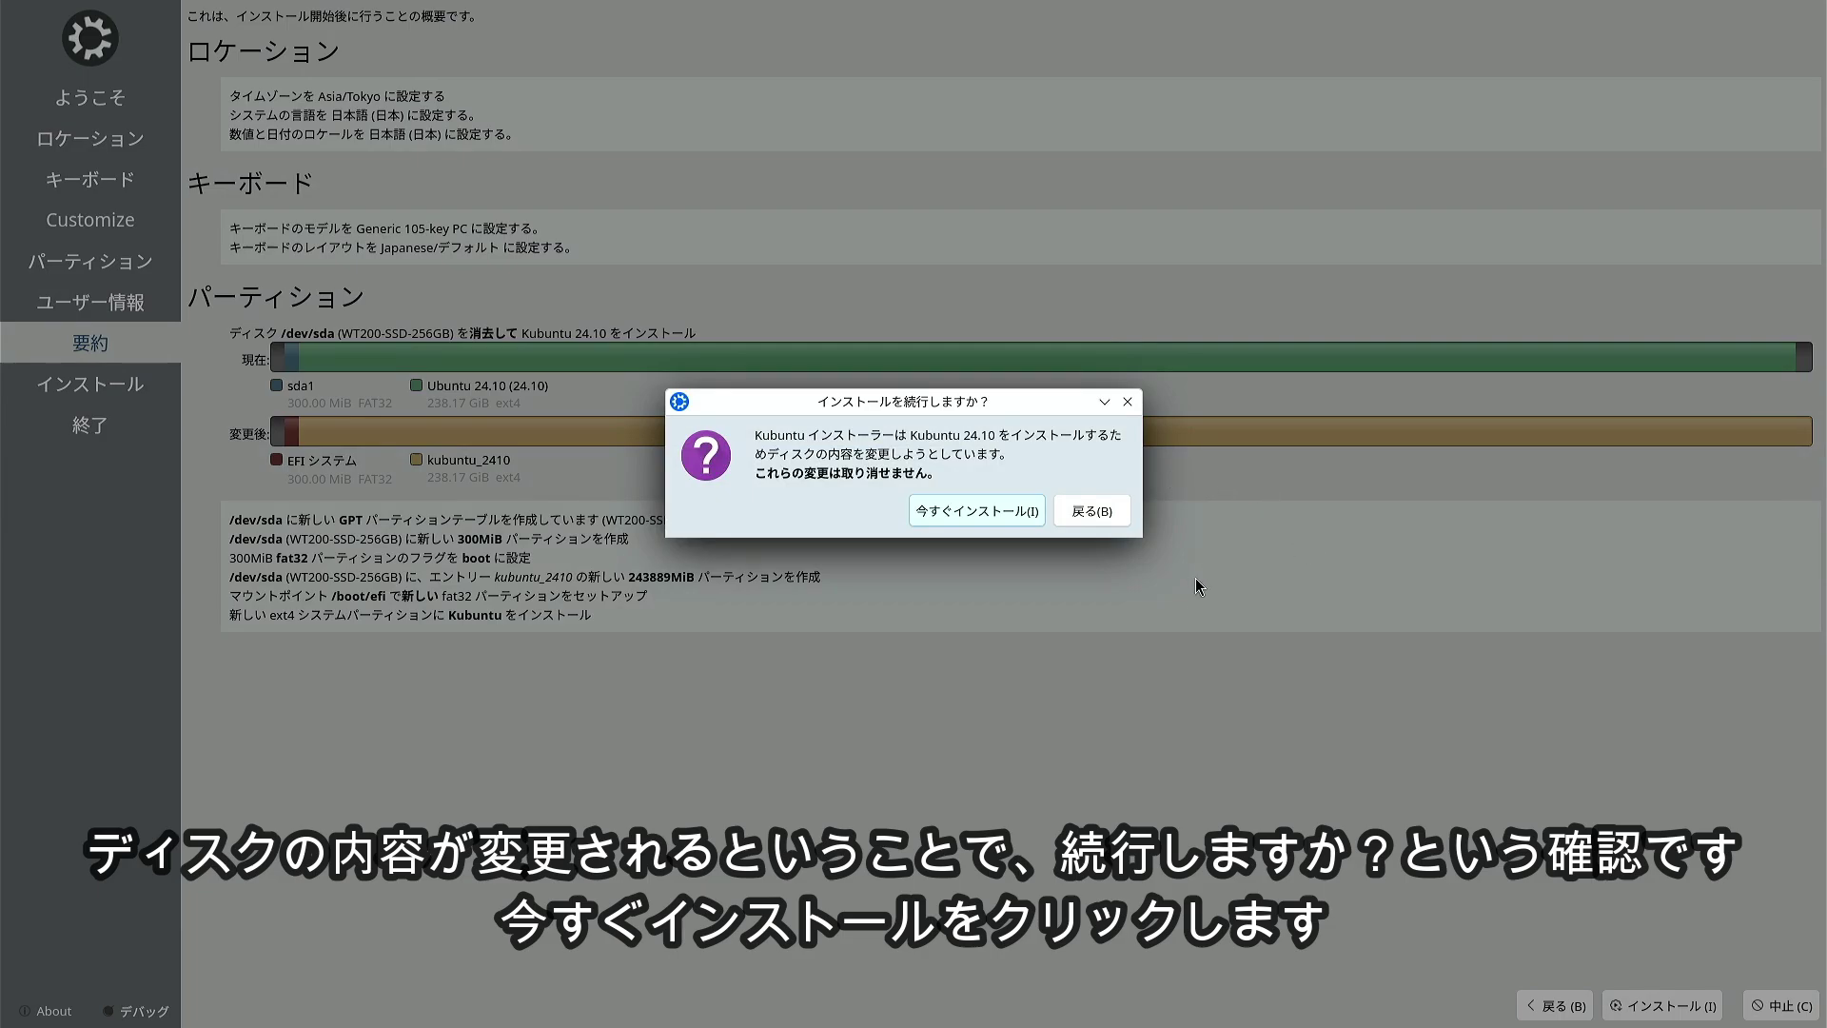
left_click(978, 512)
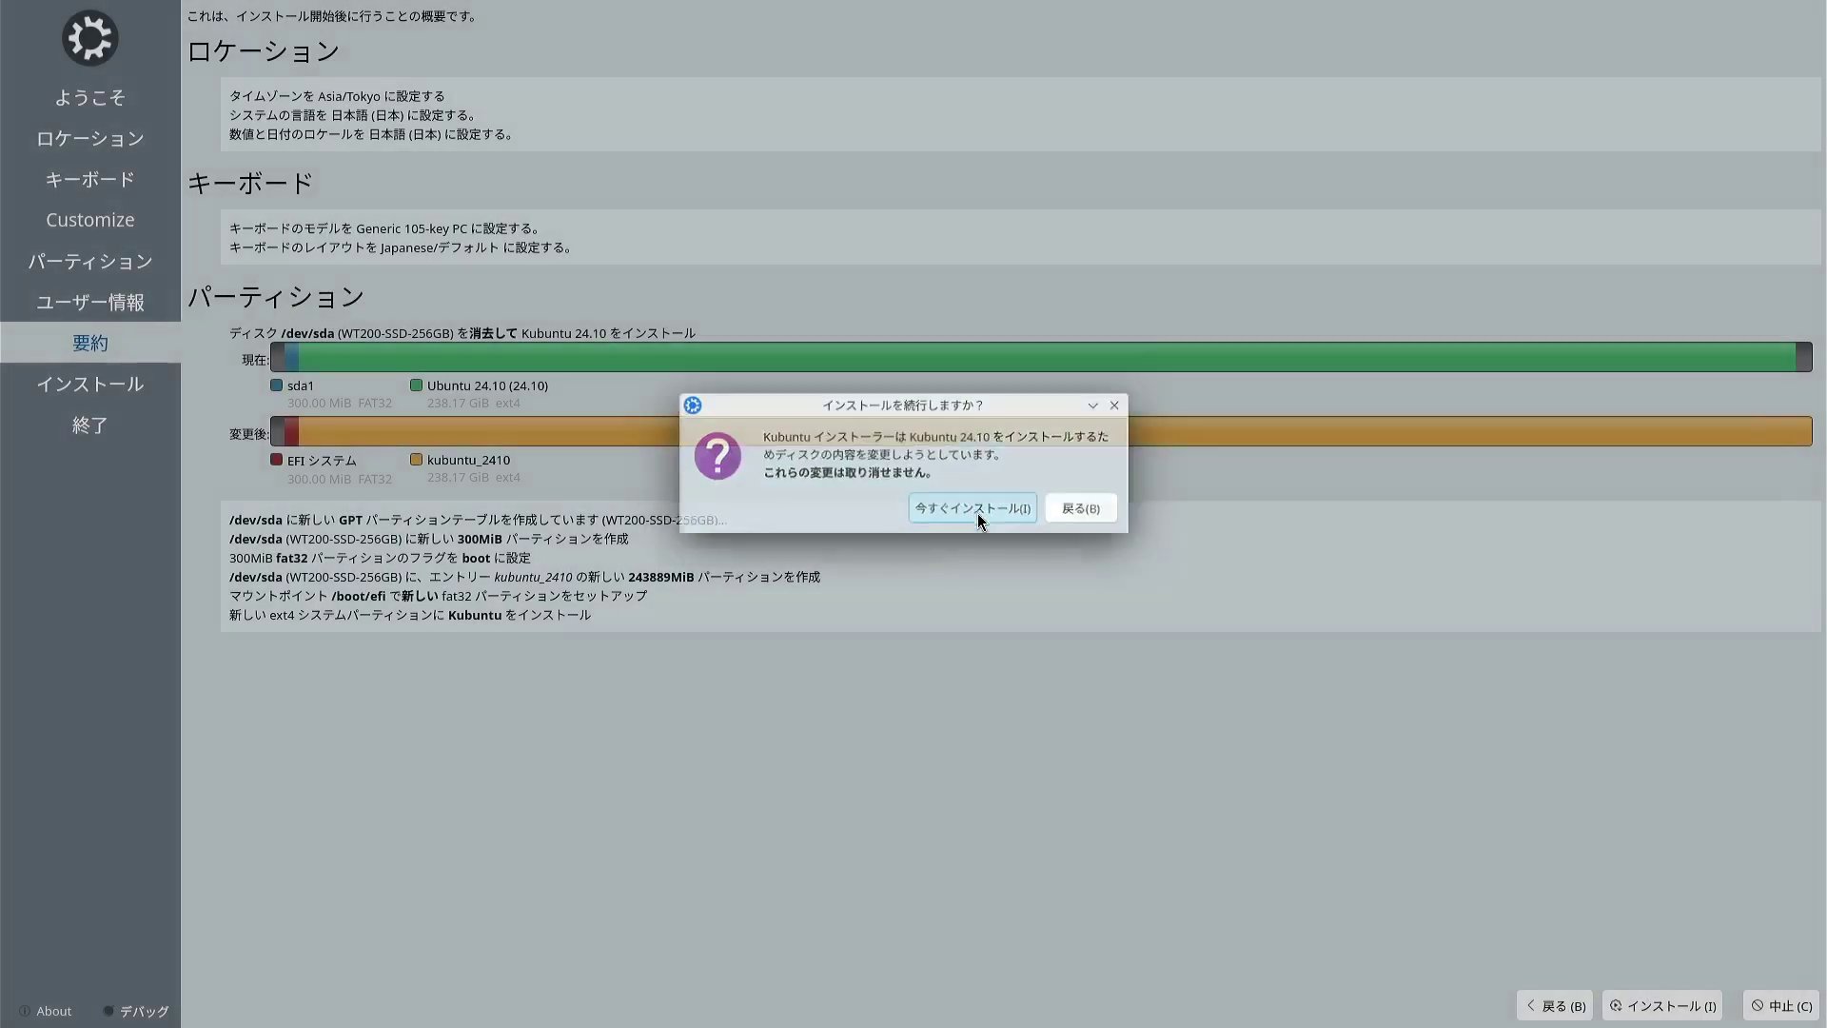
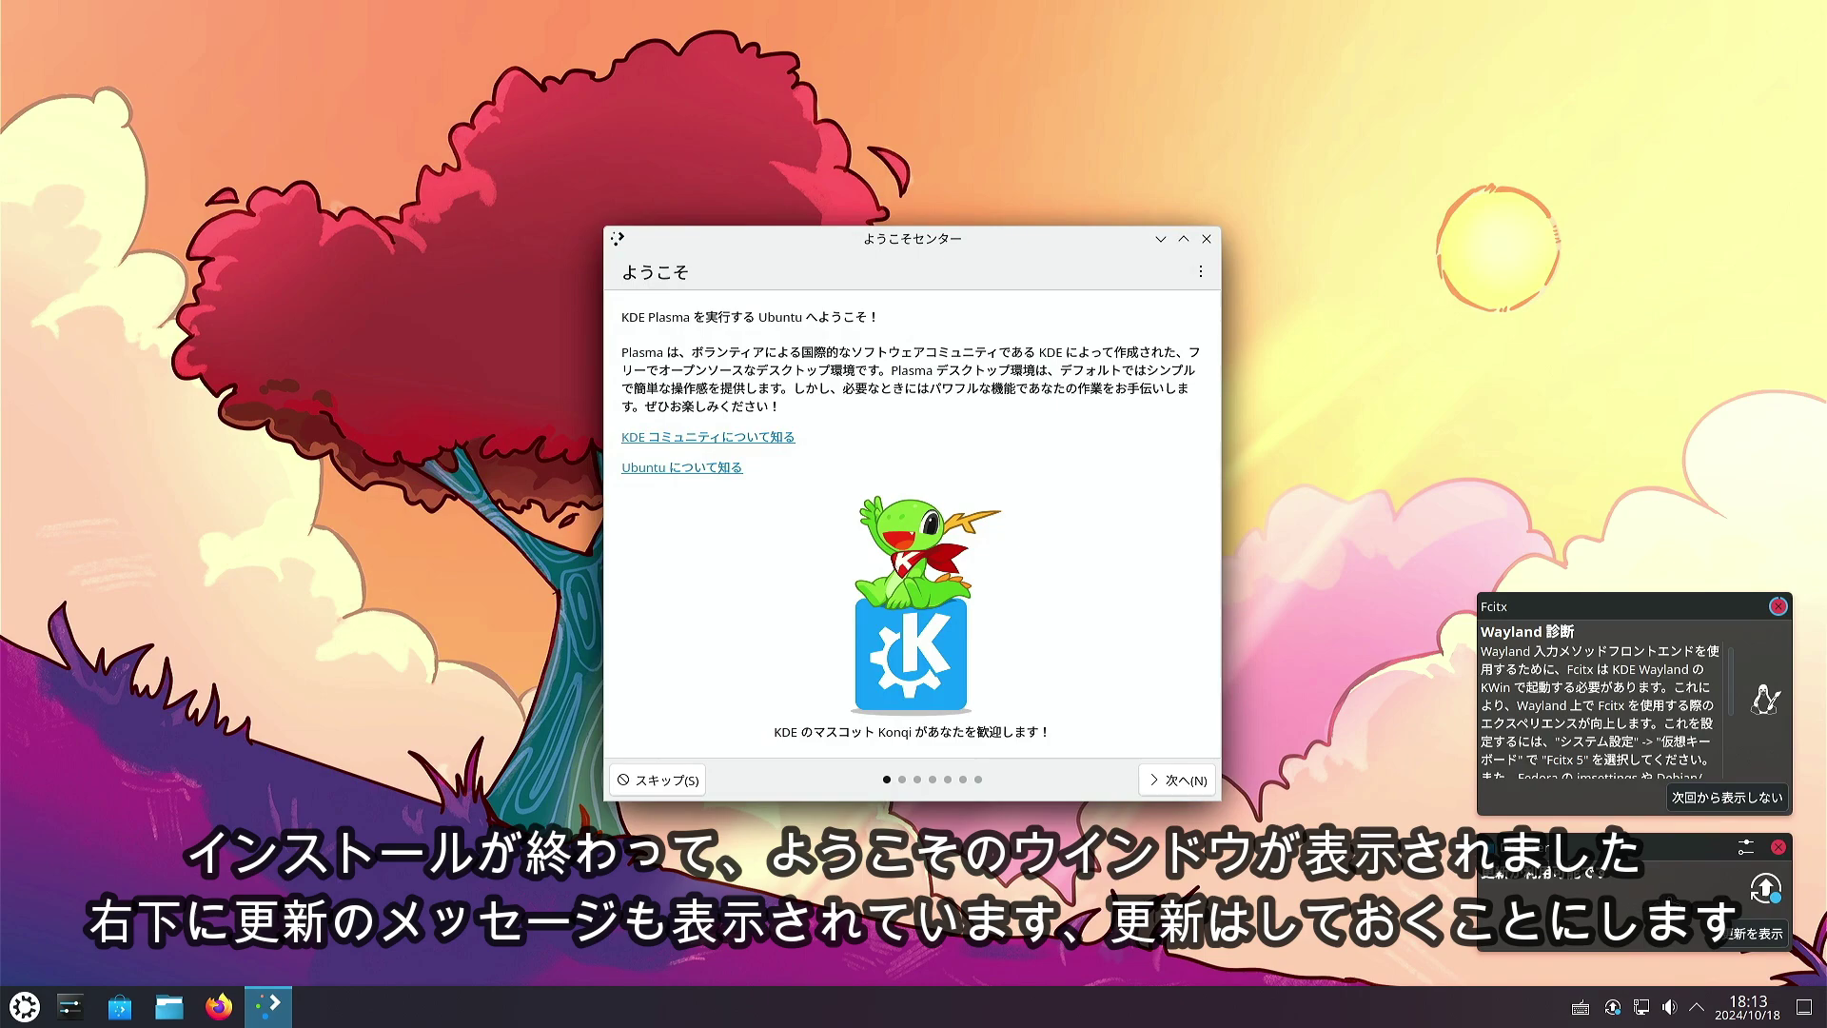
Install all pending updates in Discover, including firefox and thunderbird, authorizing with the account password.
left_click(1778, 847)
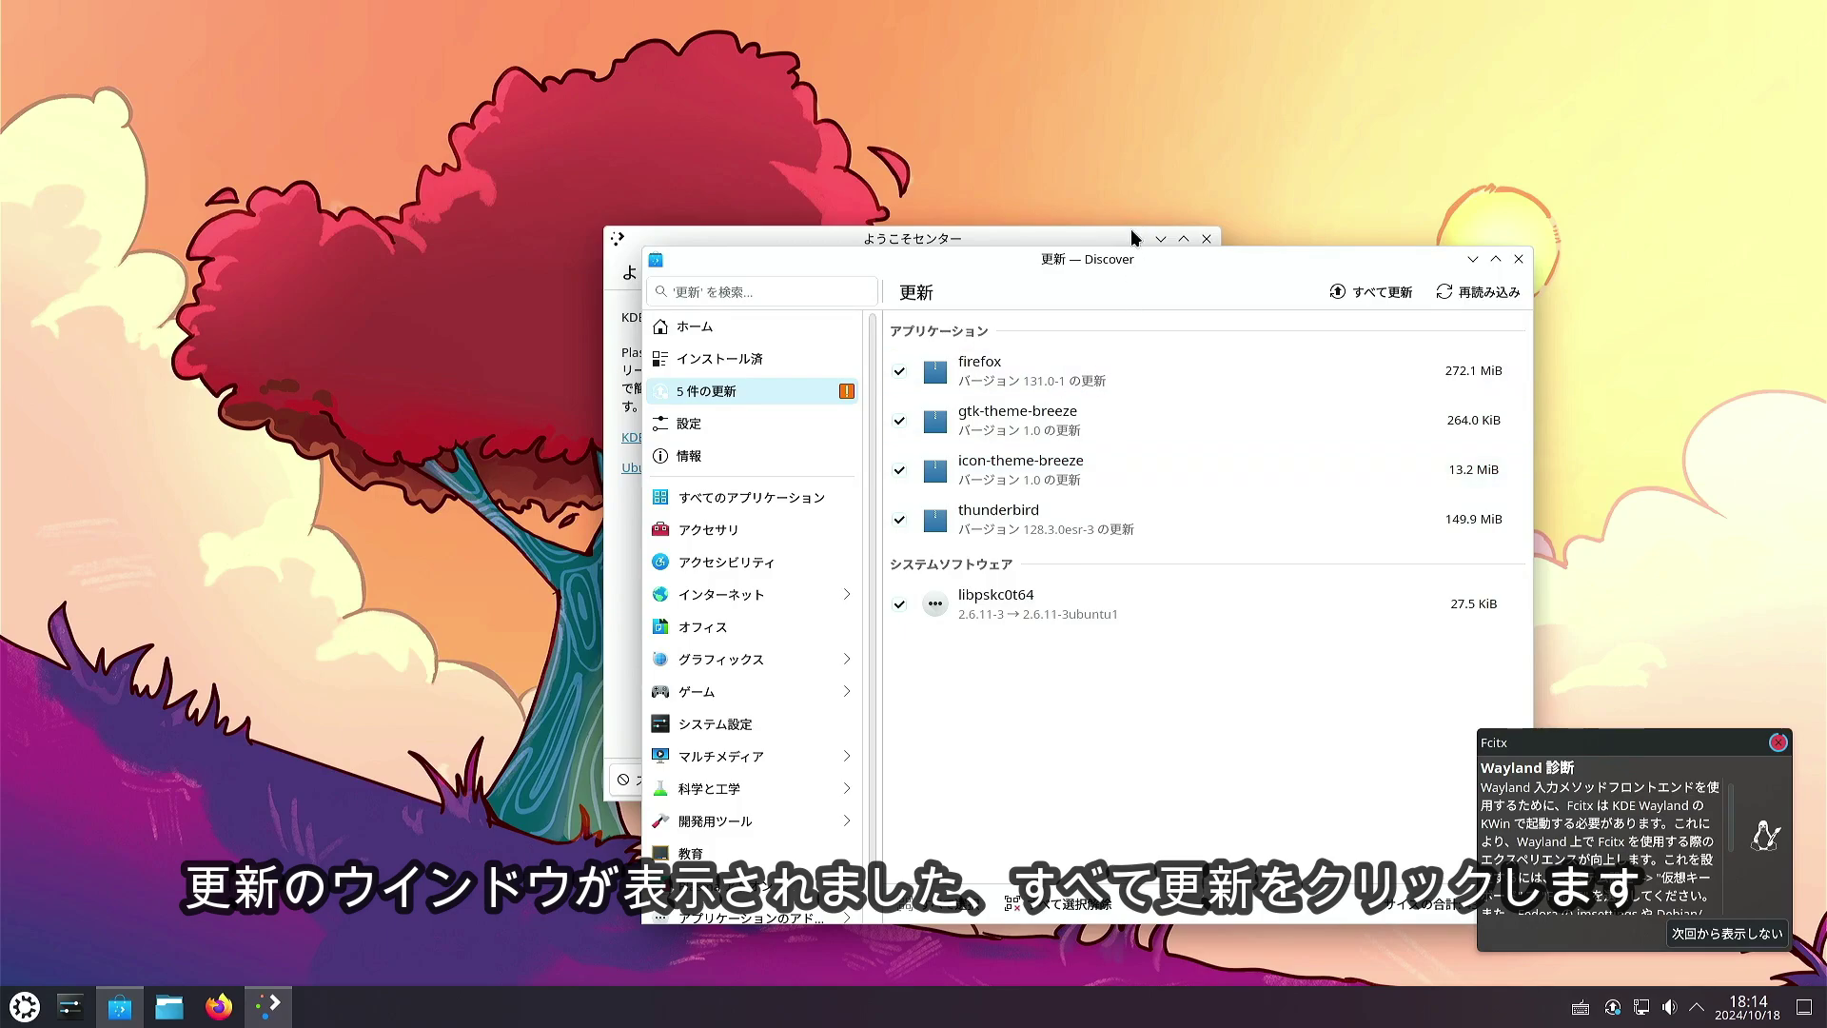
left_click(1382, 292)
type("******")
key("Return")
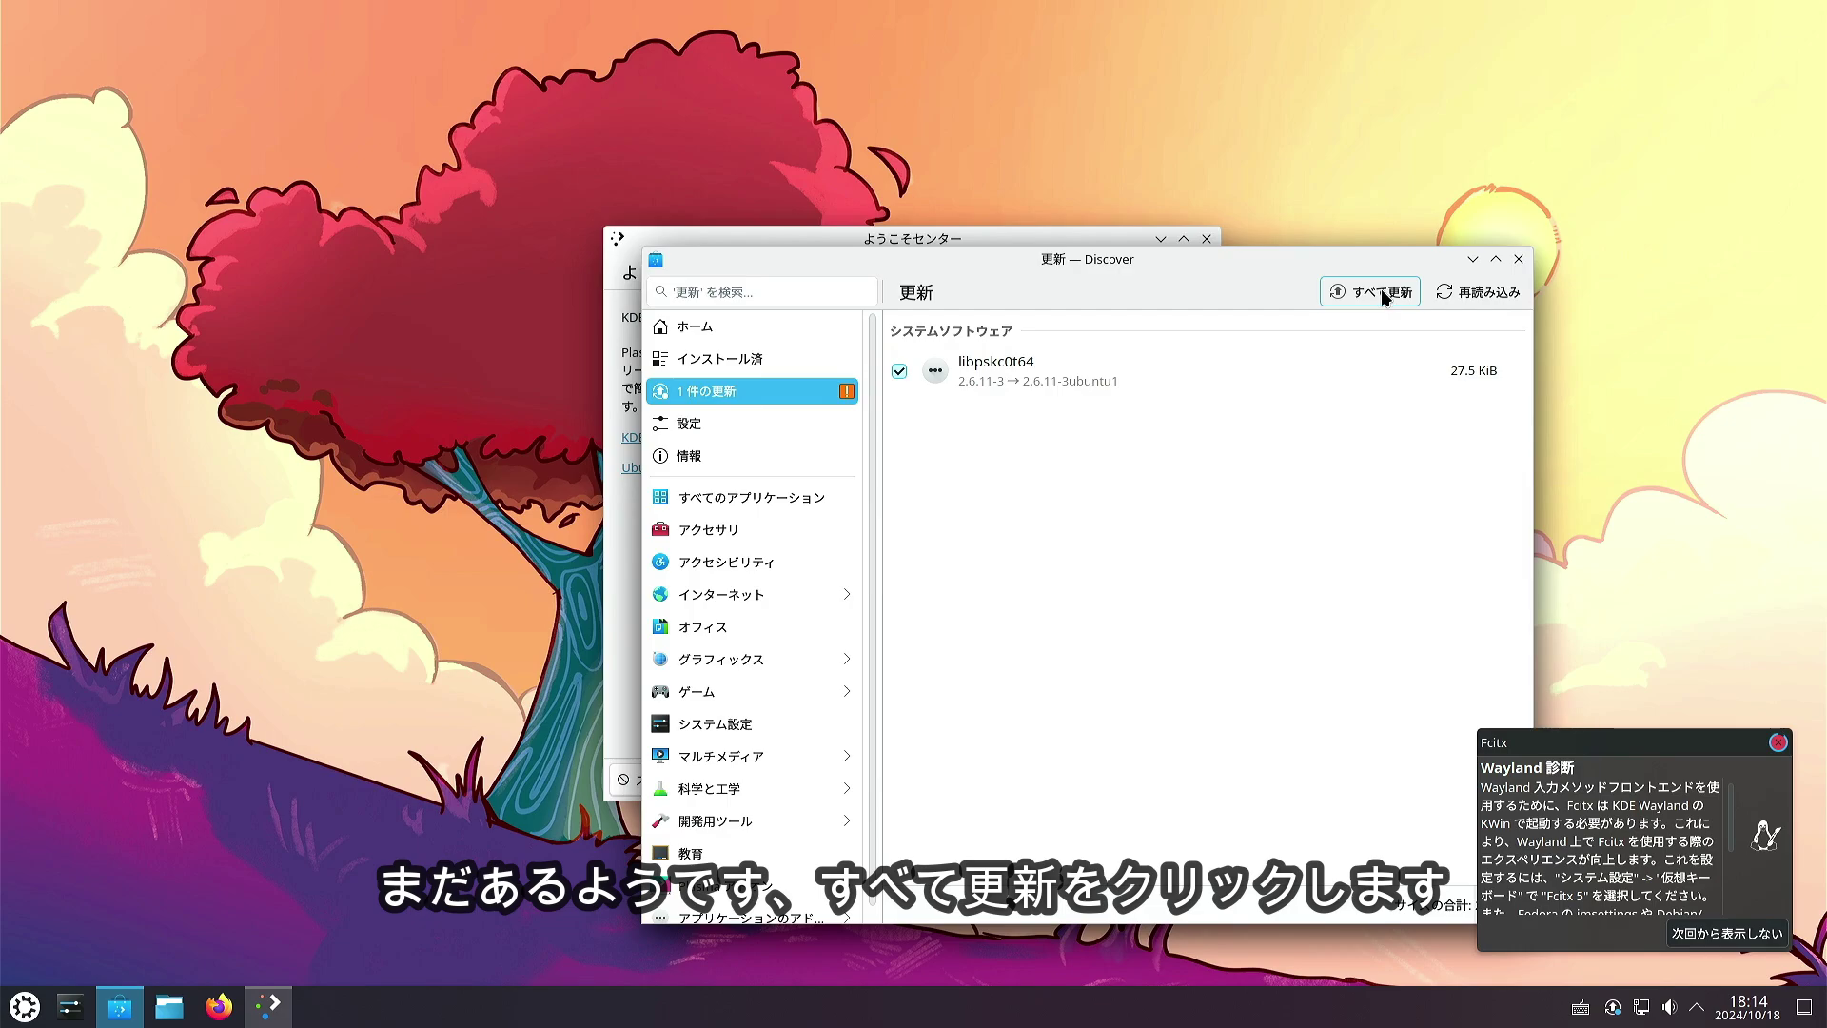
Install the remaining libpskc0t64 update with password authorization and close Discover once up to date.
left_click(1380, 291)
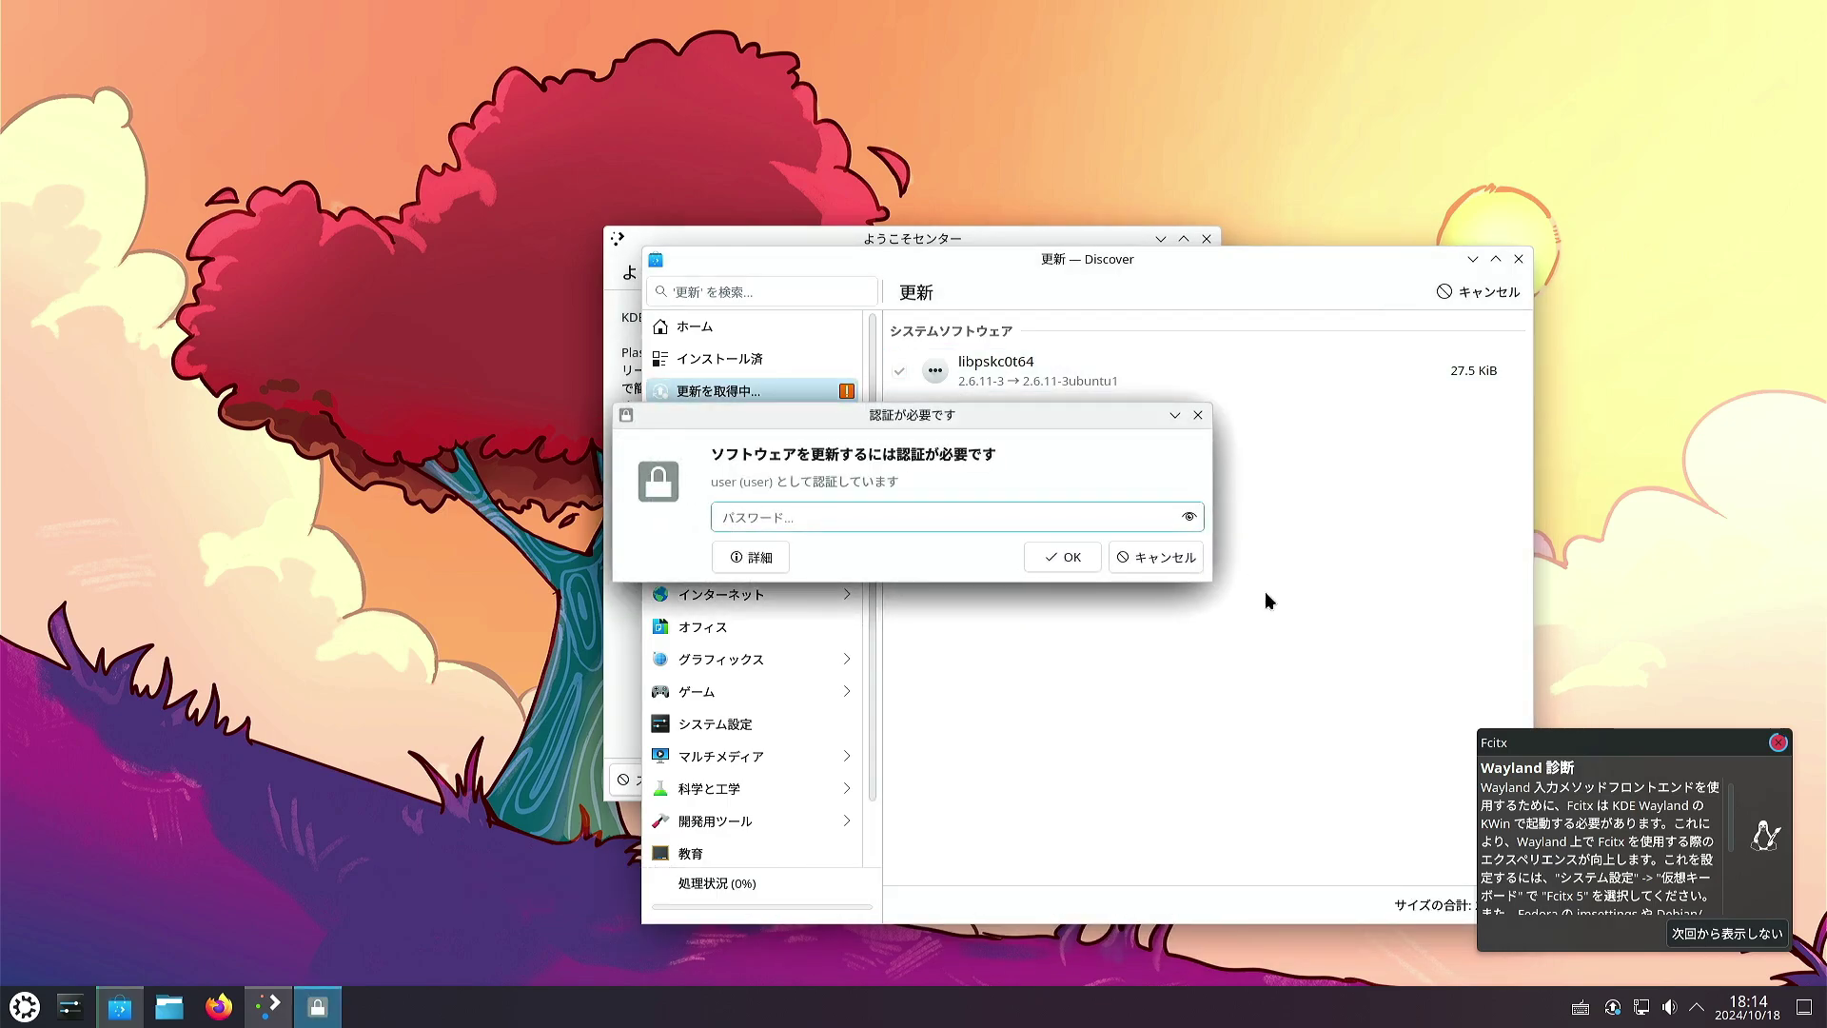
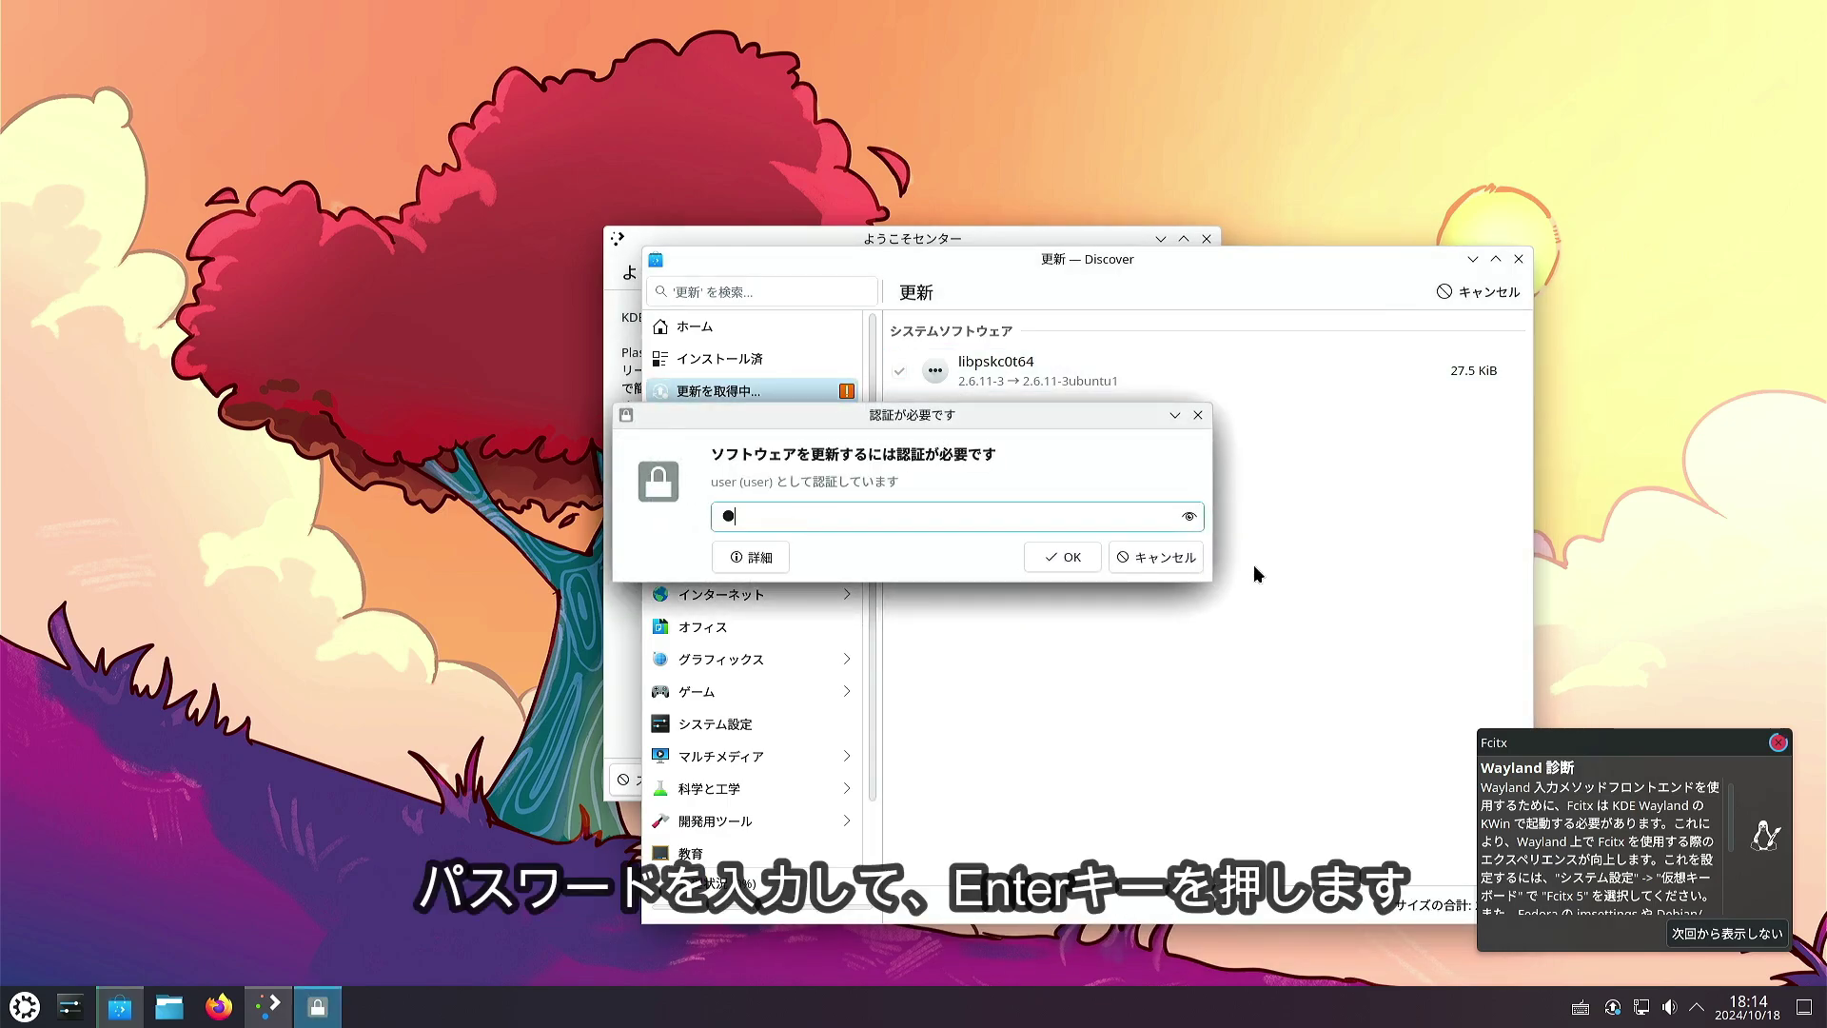
key("Return")
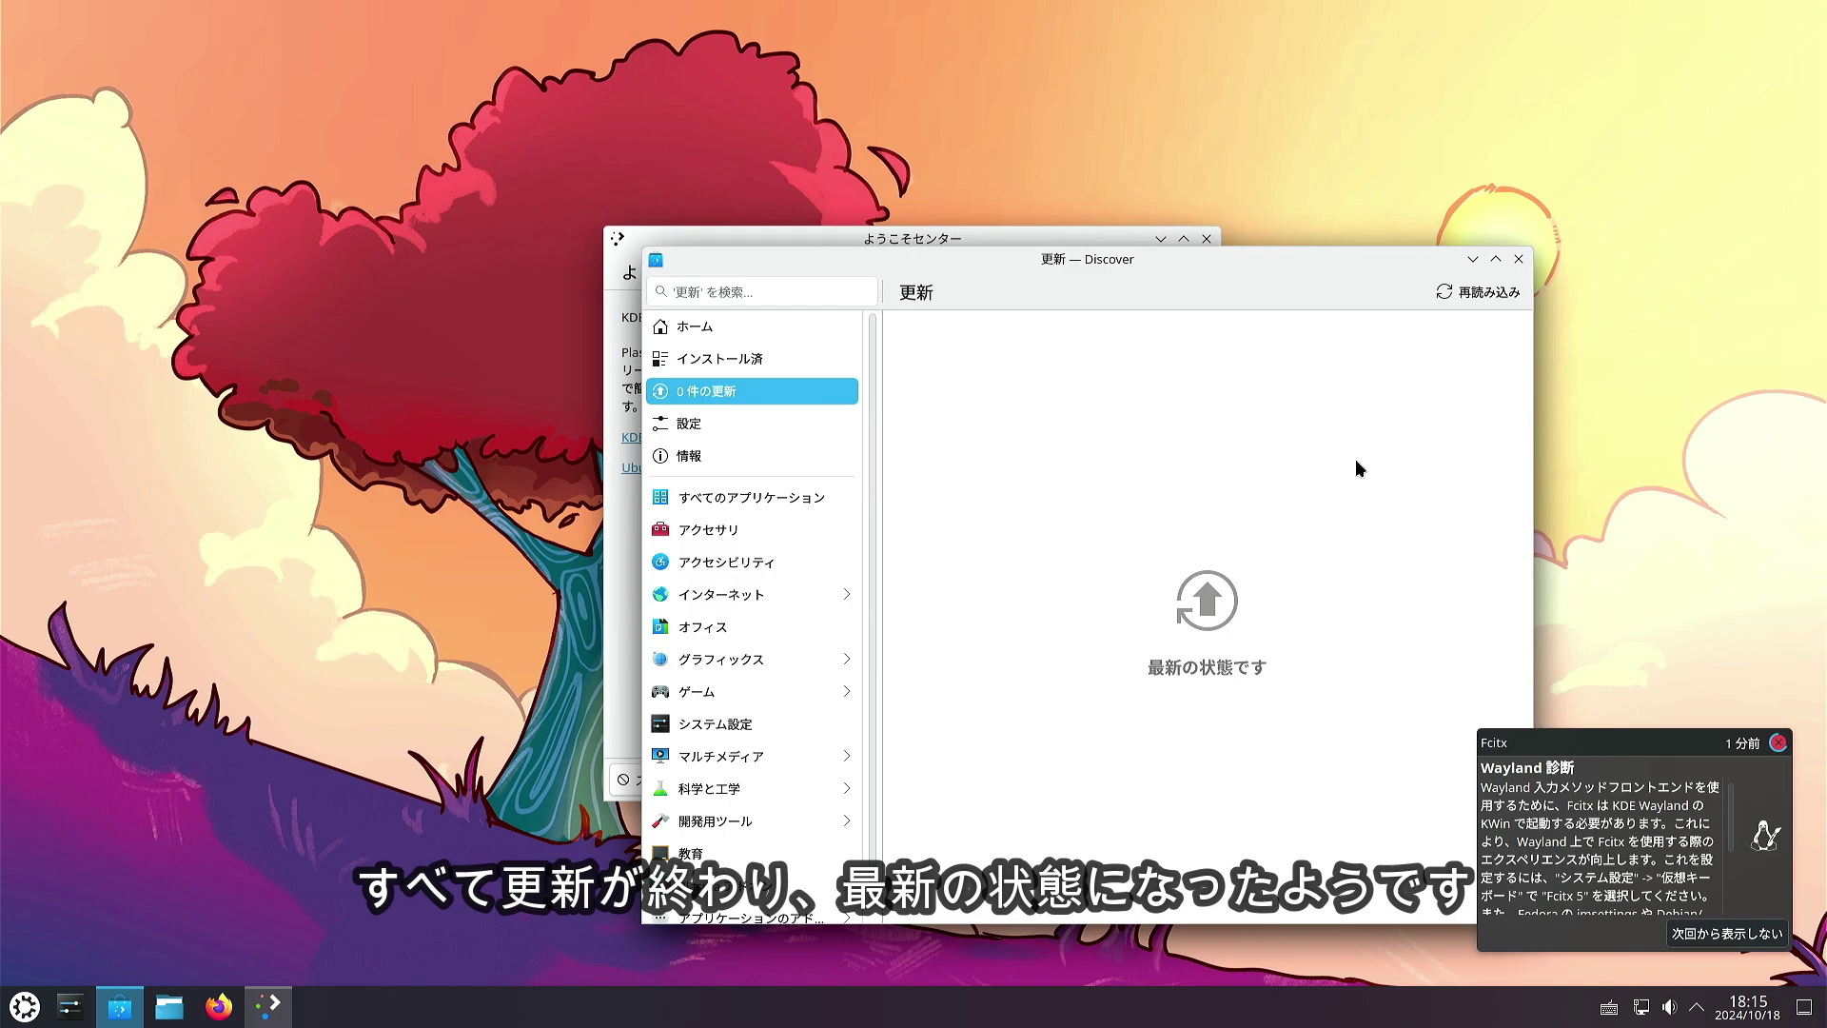
left_click(1520, 261)
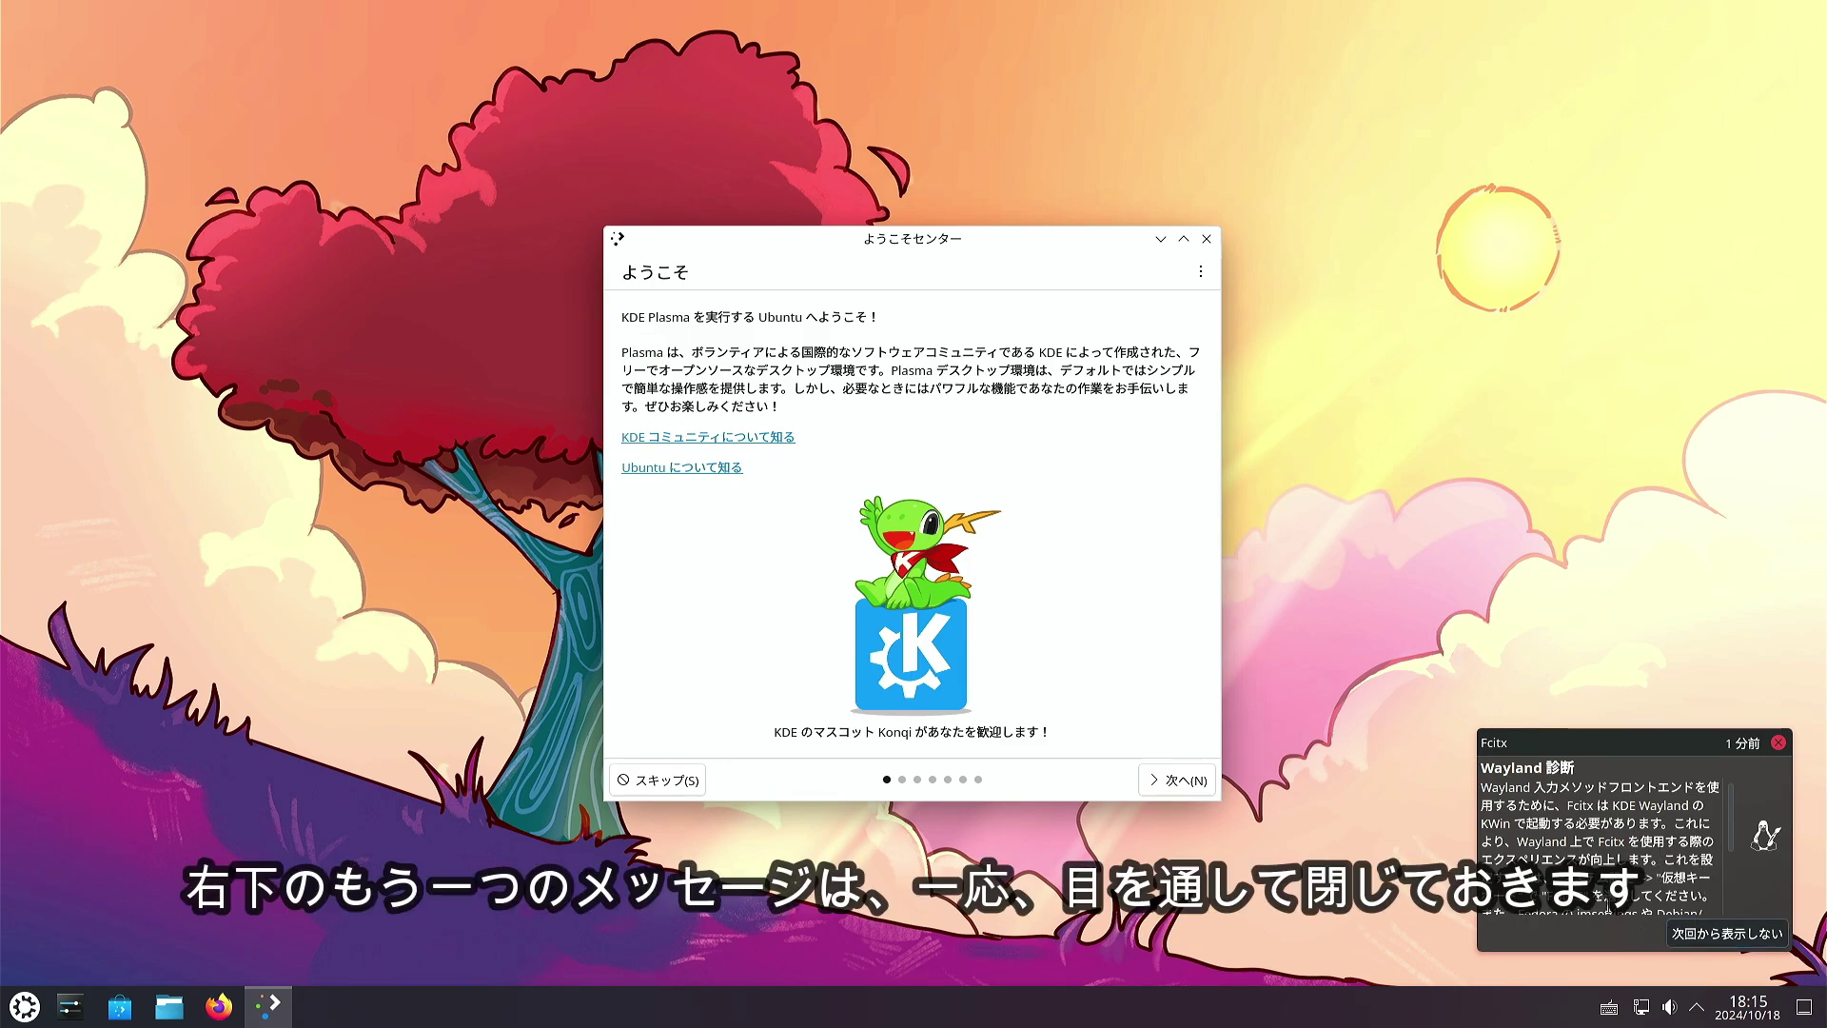
Dismiss the Fcitx Wayland notice and advance to the デフォルトではシンプル welcome page.
scroll(1622, 813, "down", 3)
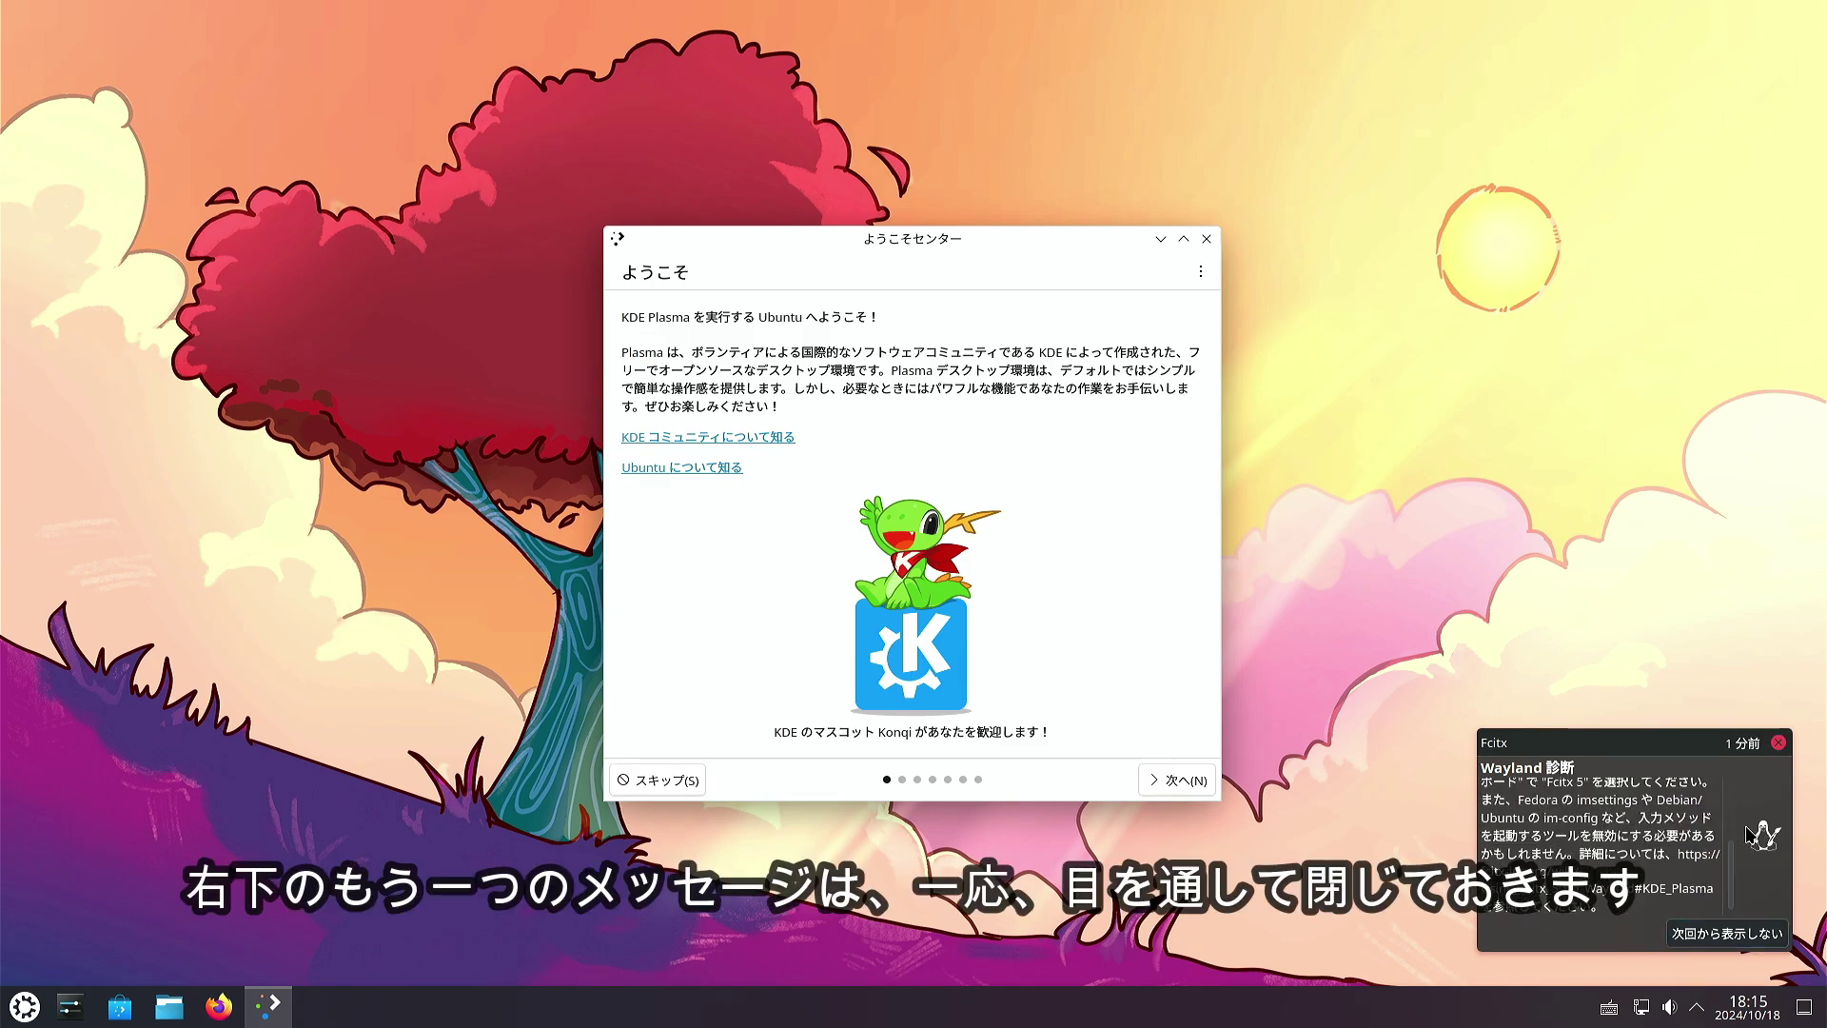
left_click(1782, 743)
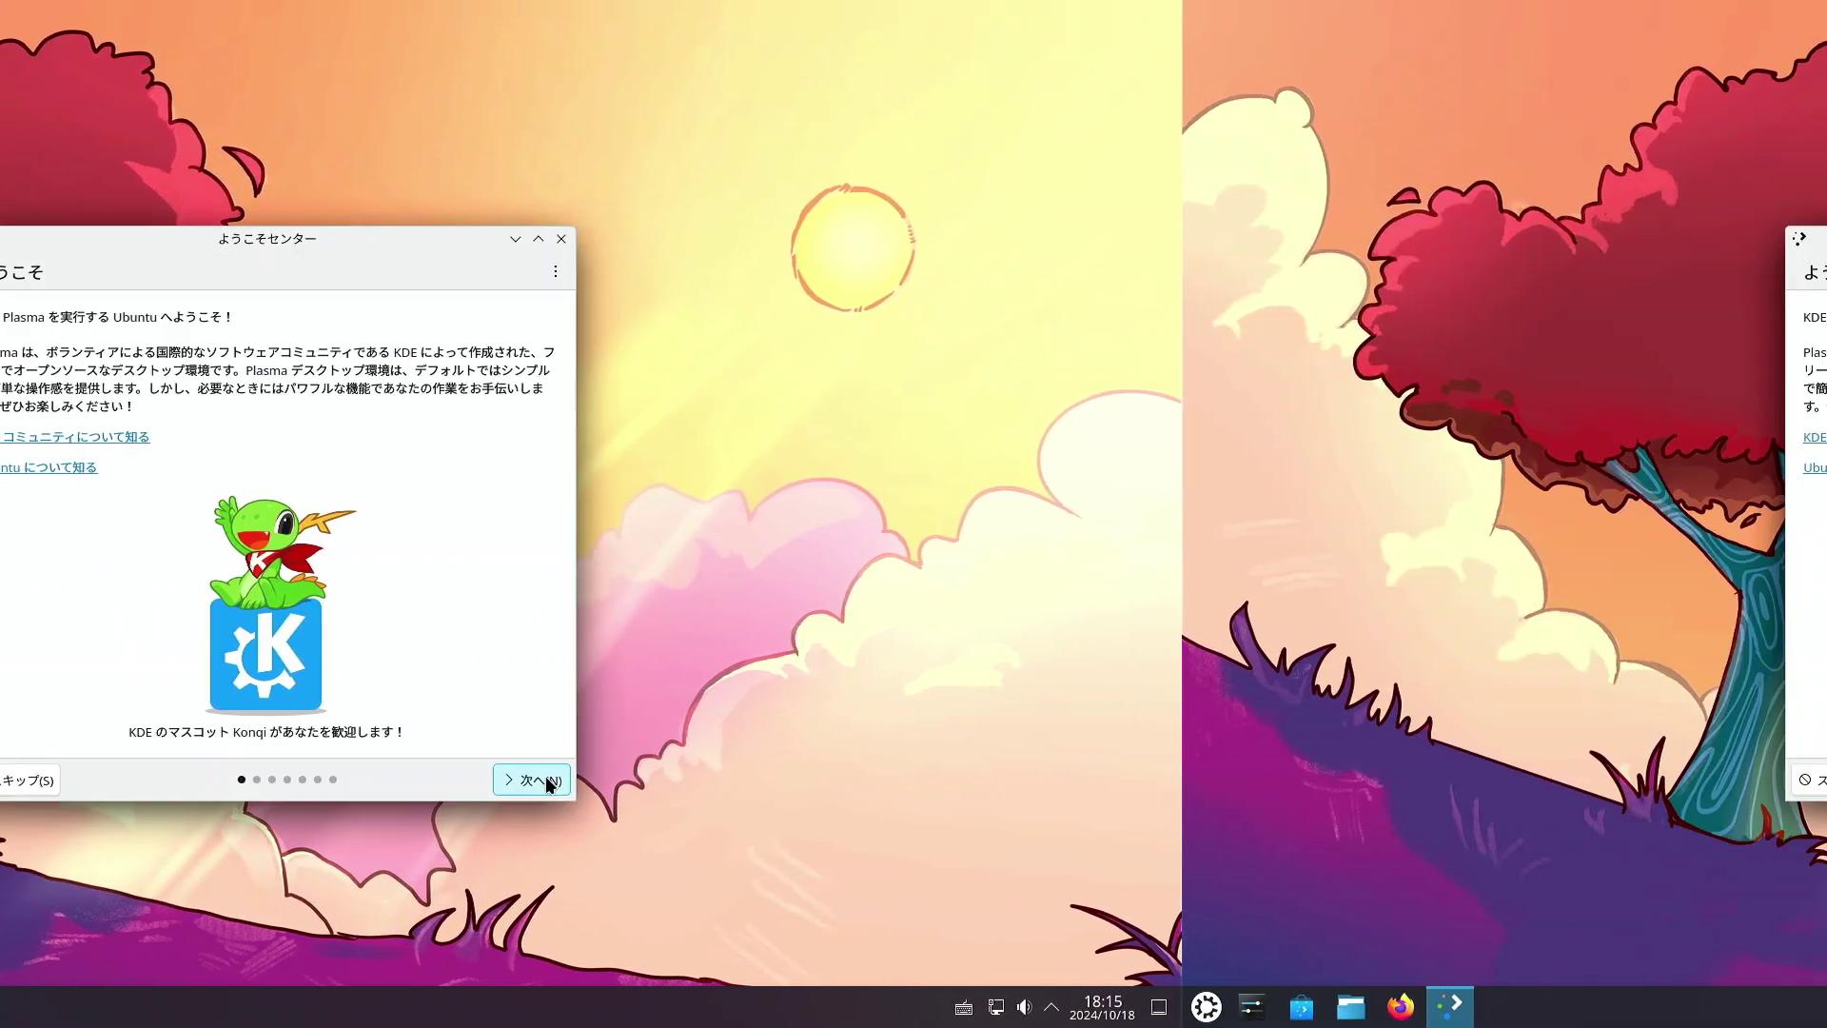
left_click(548, 782)
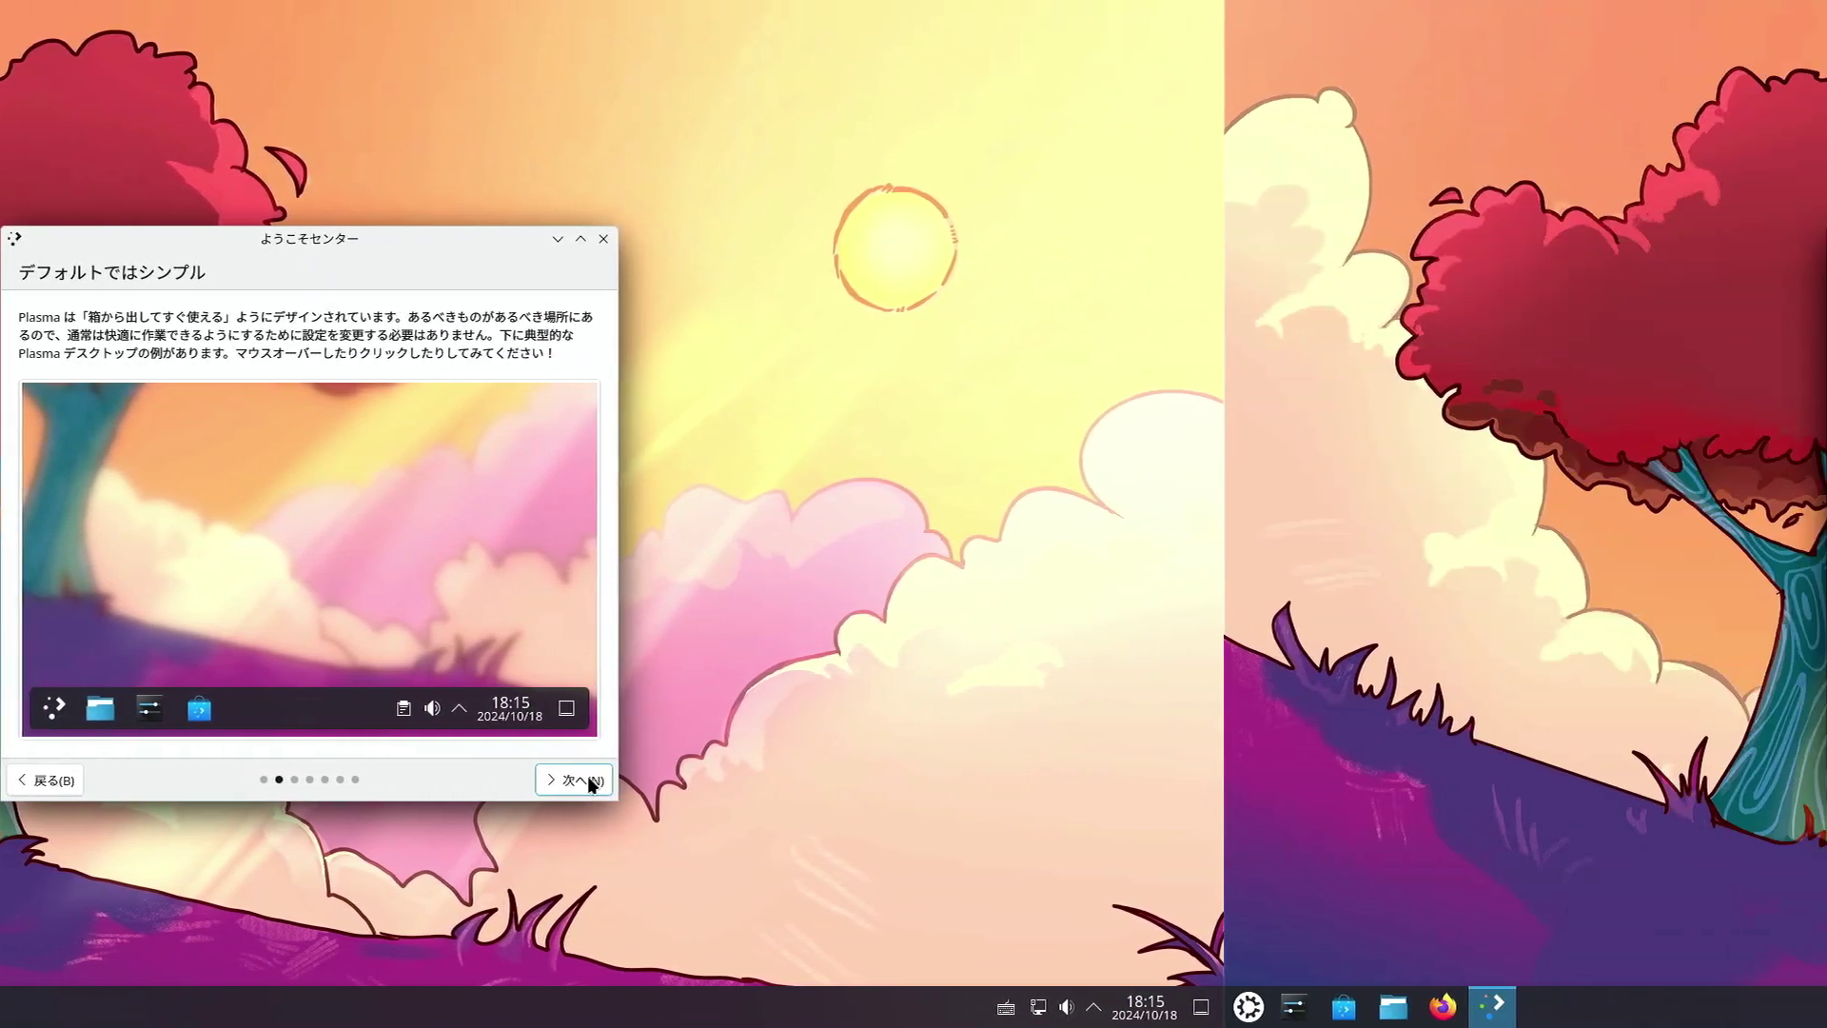
Step through the remaining Welcome Center pages to Enjoy It! and close the tour.
left_click(1190, 780)
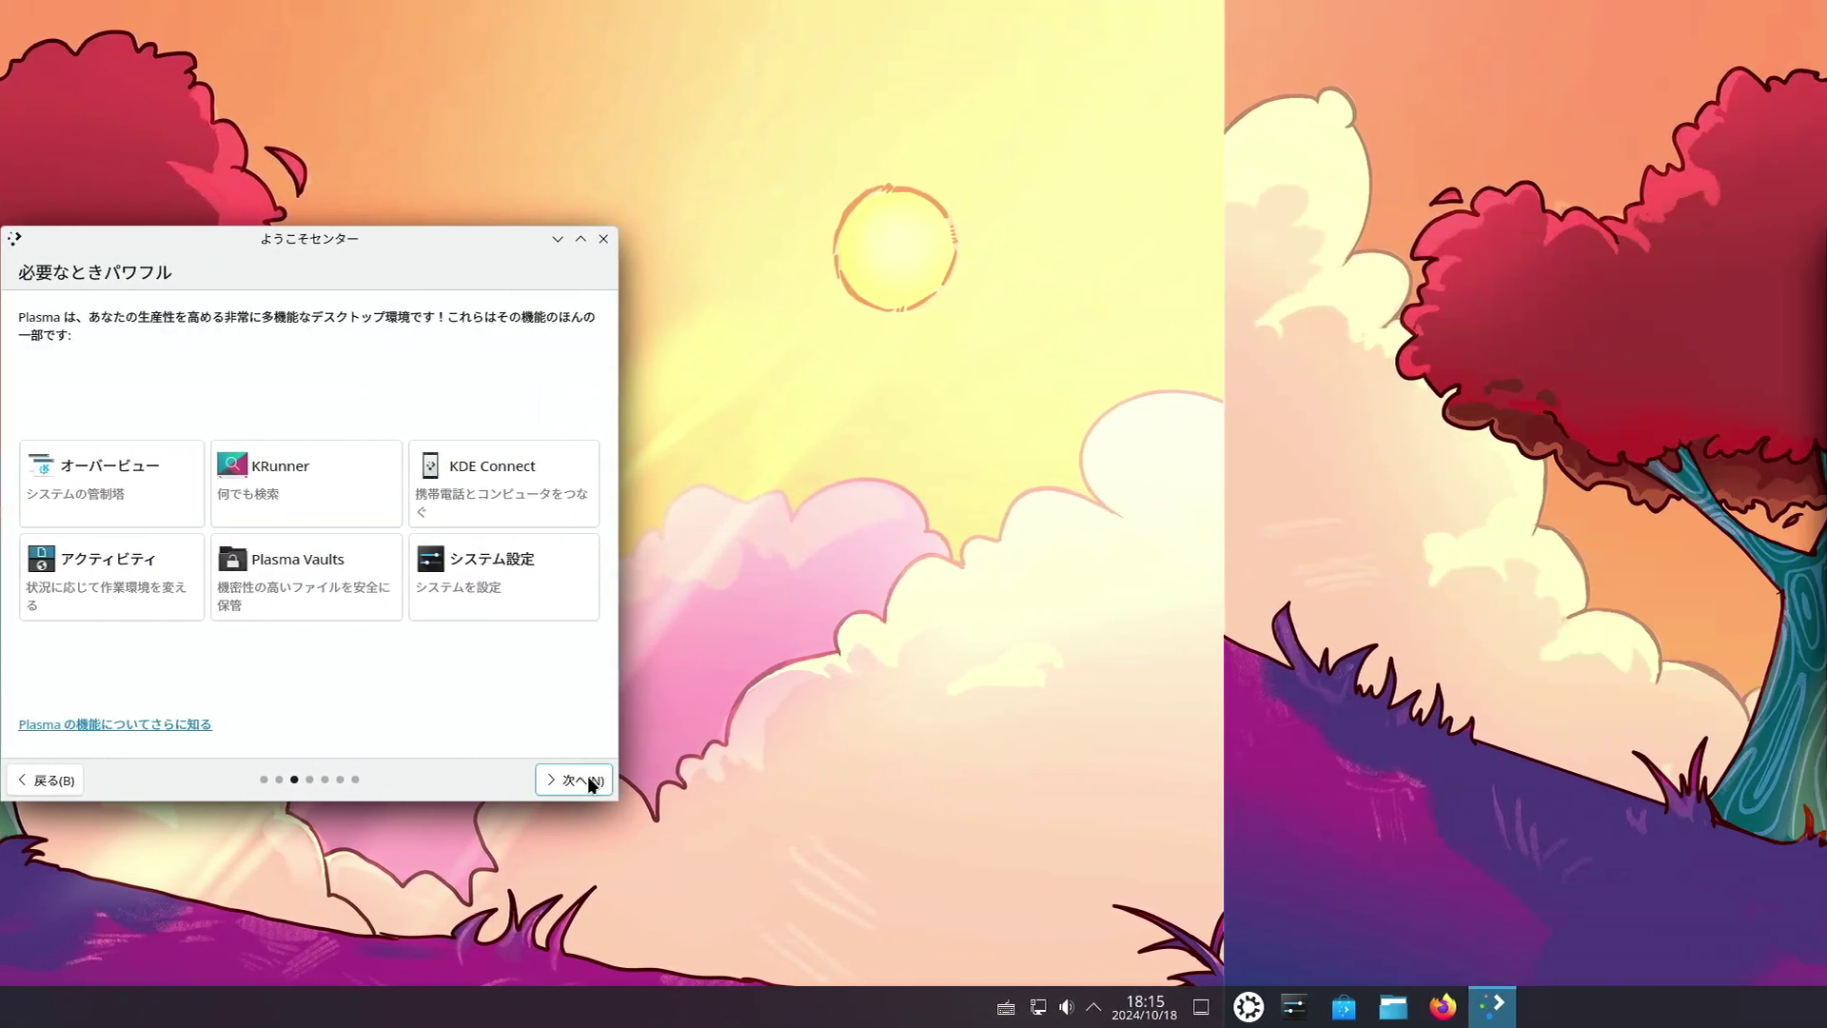
left_click(1190, 781)
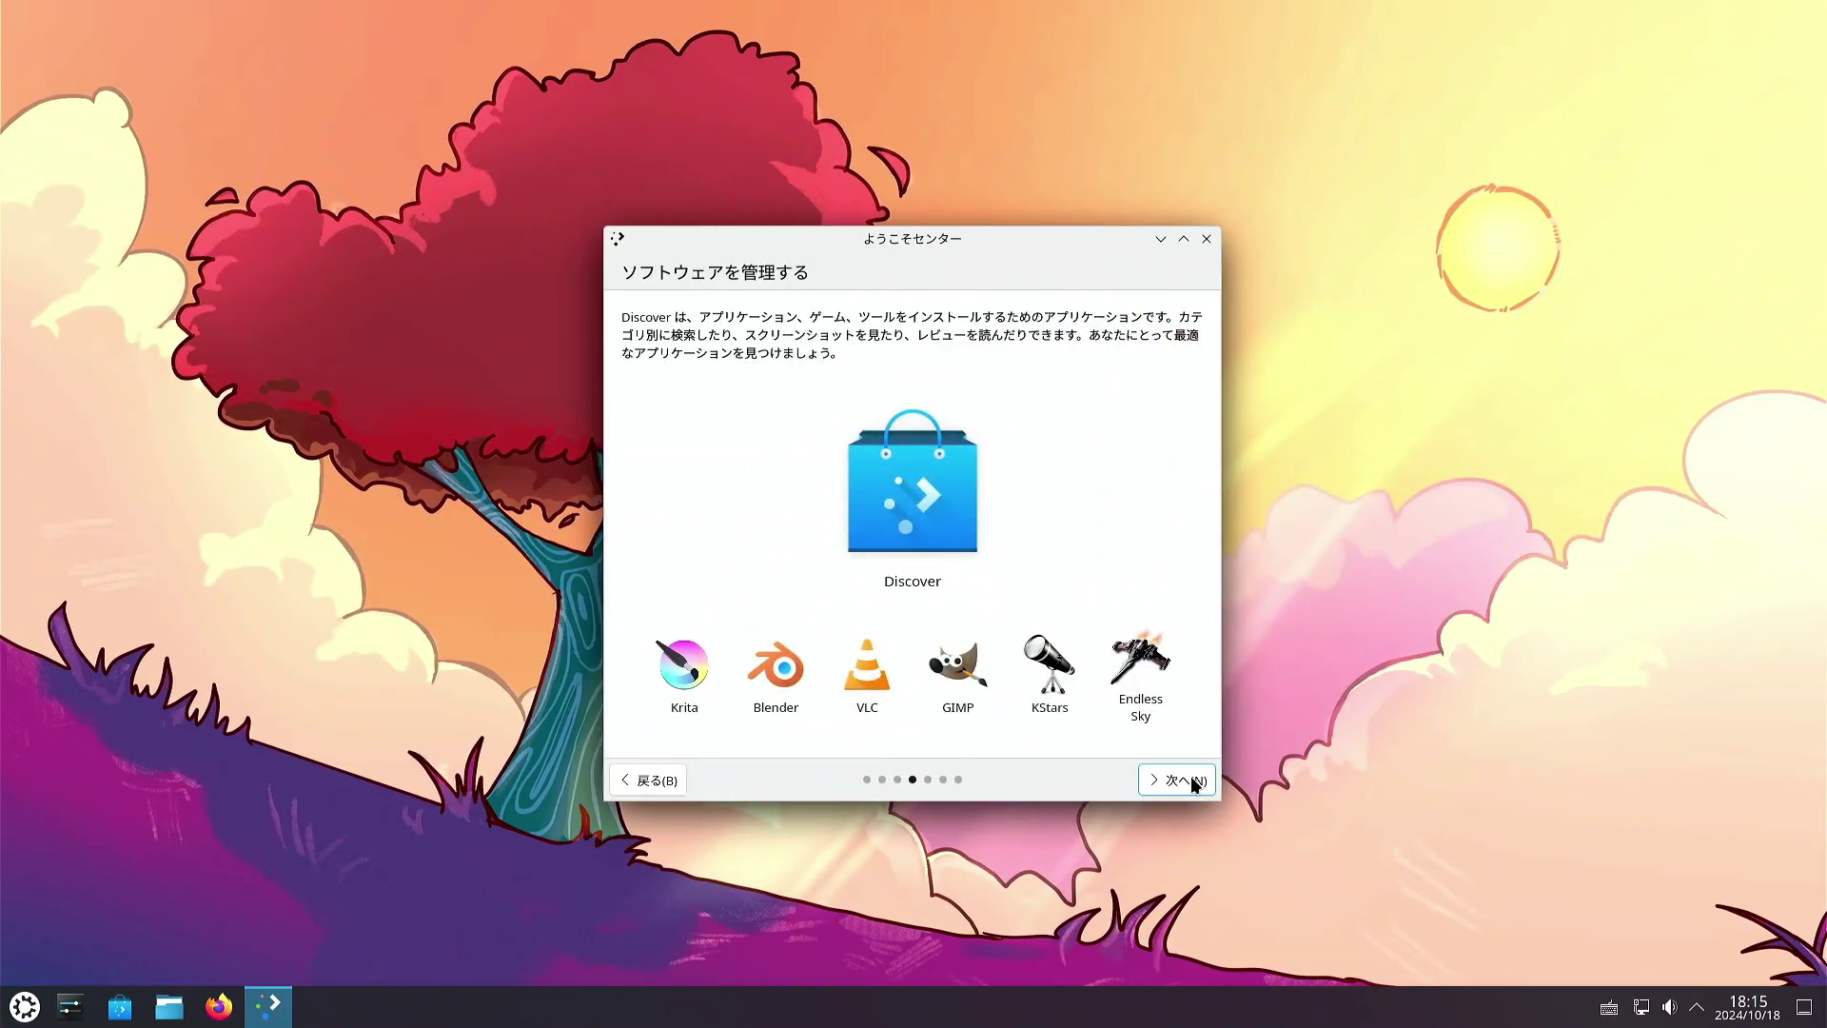
left_click(1191, 780)
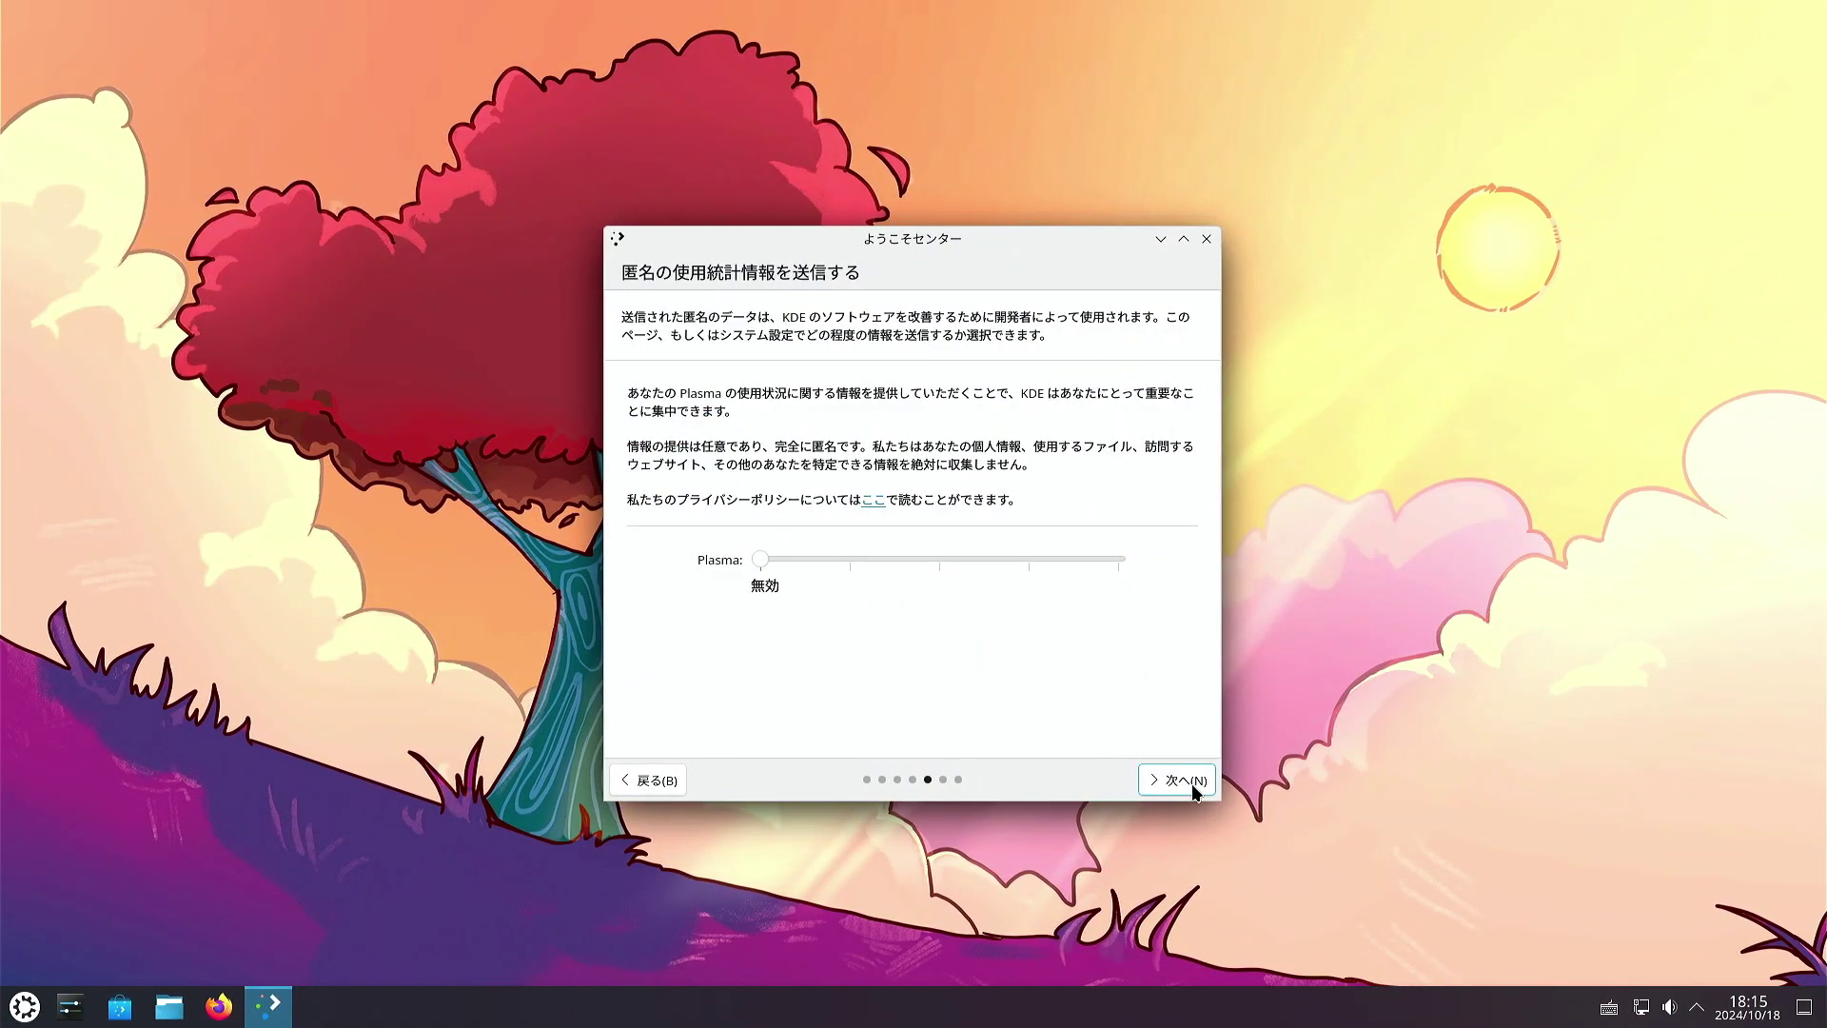
left_click(1192, 782)
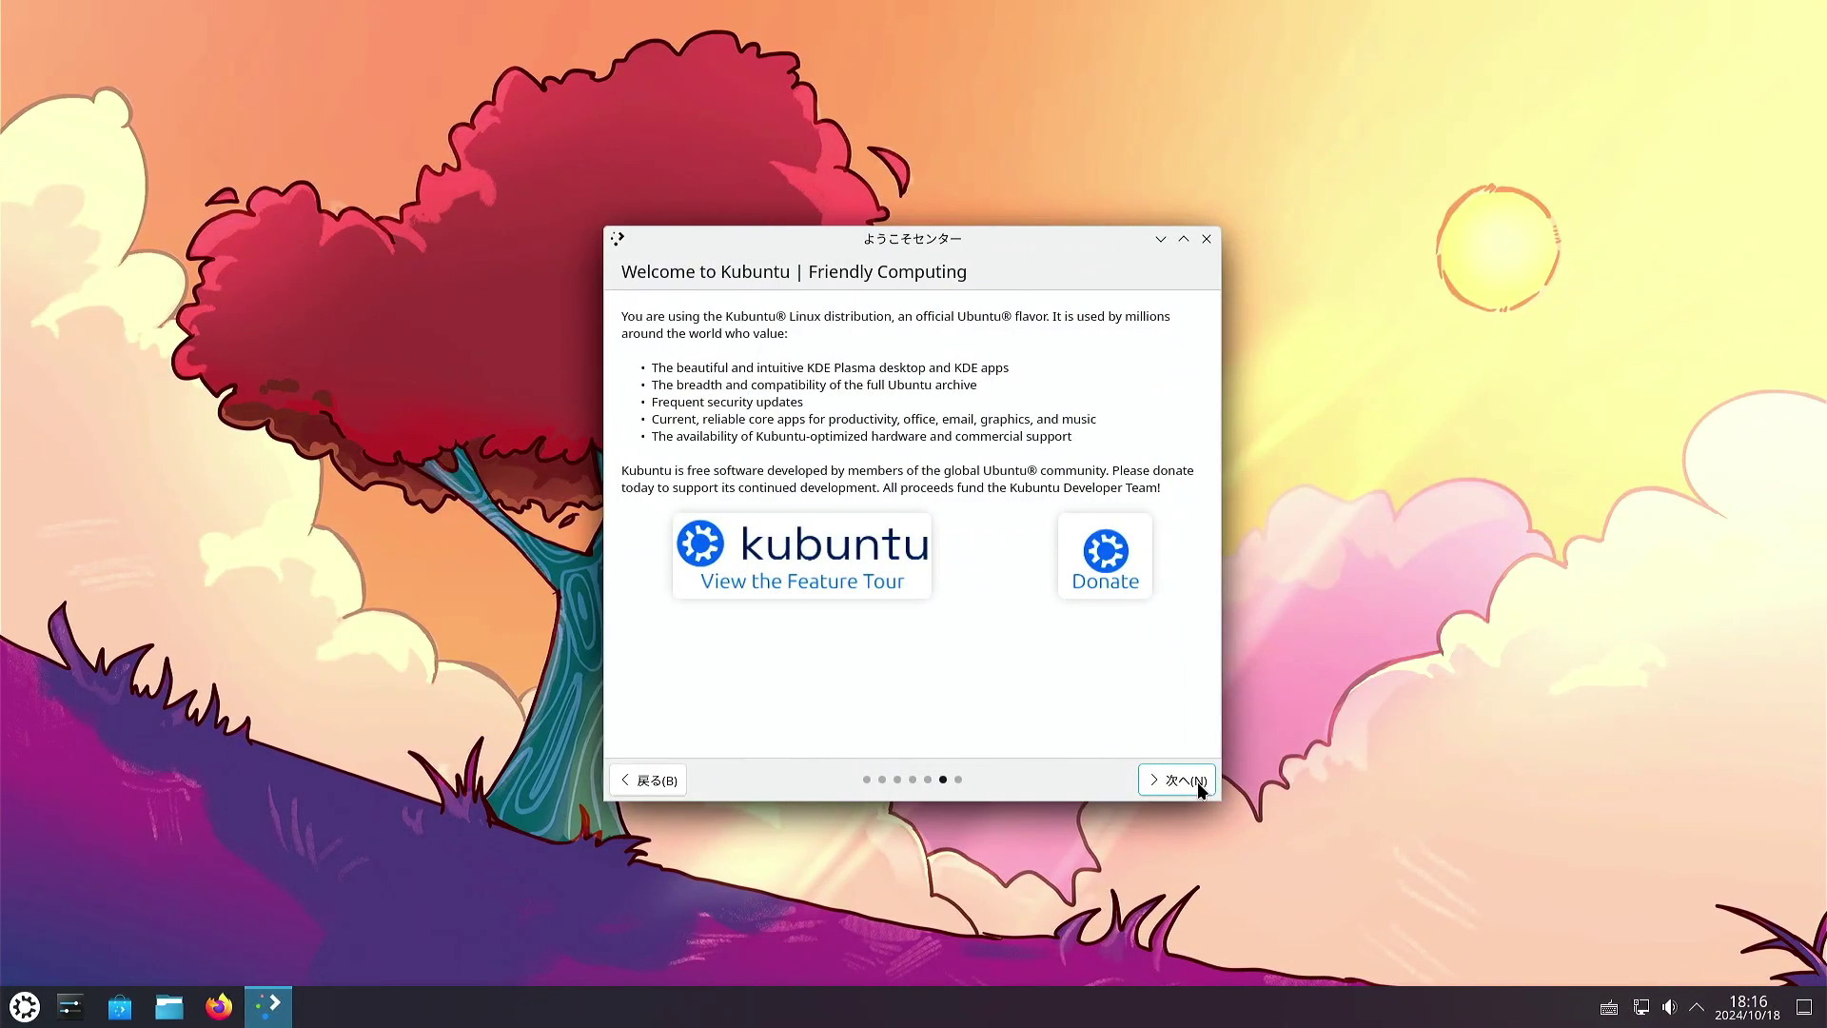
left_click(1199, 789)
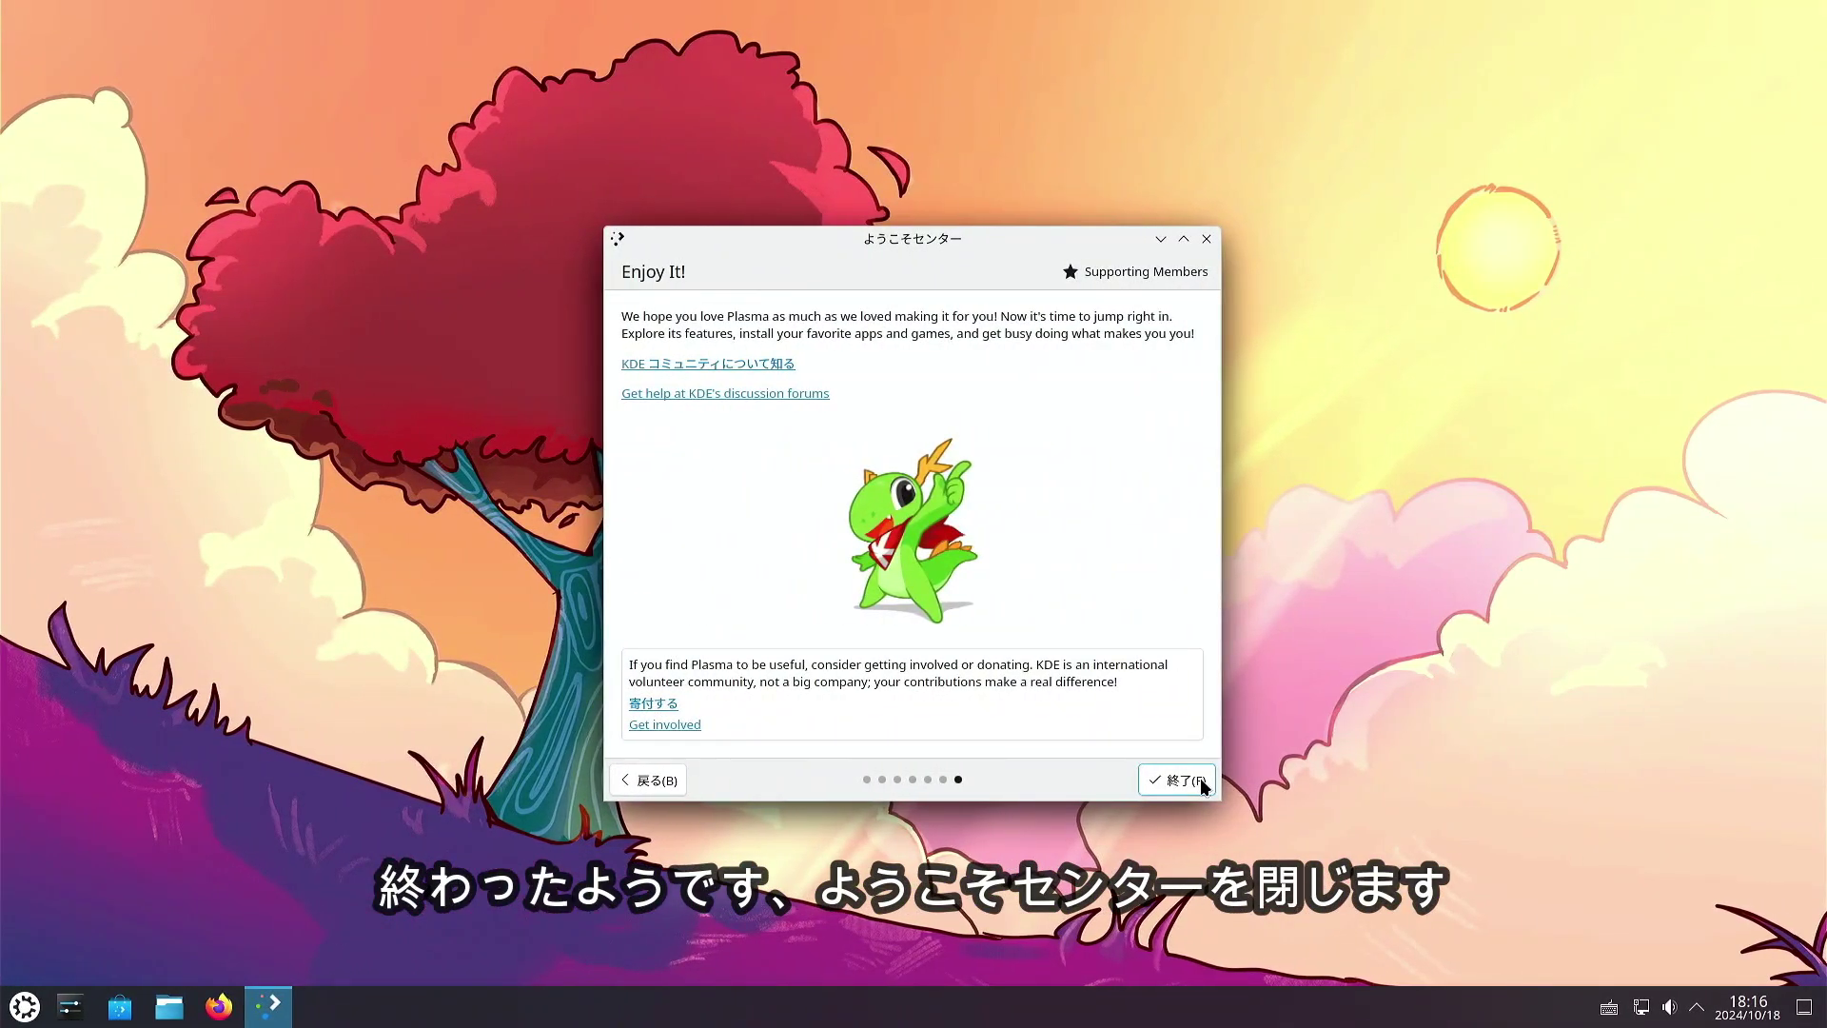
left_click(1195, 784)
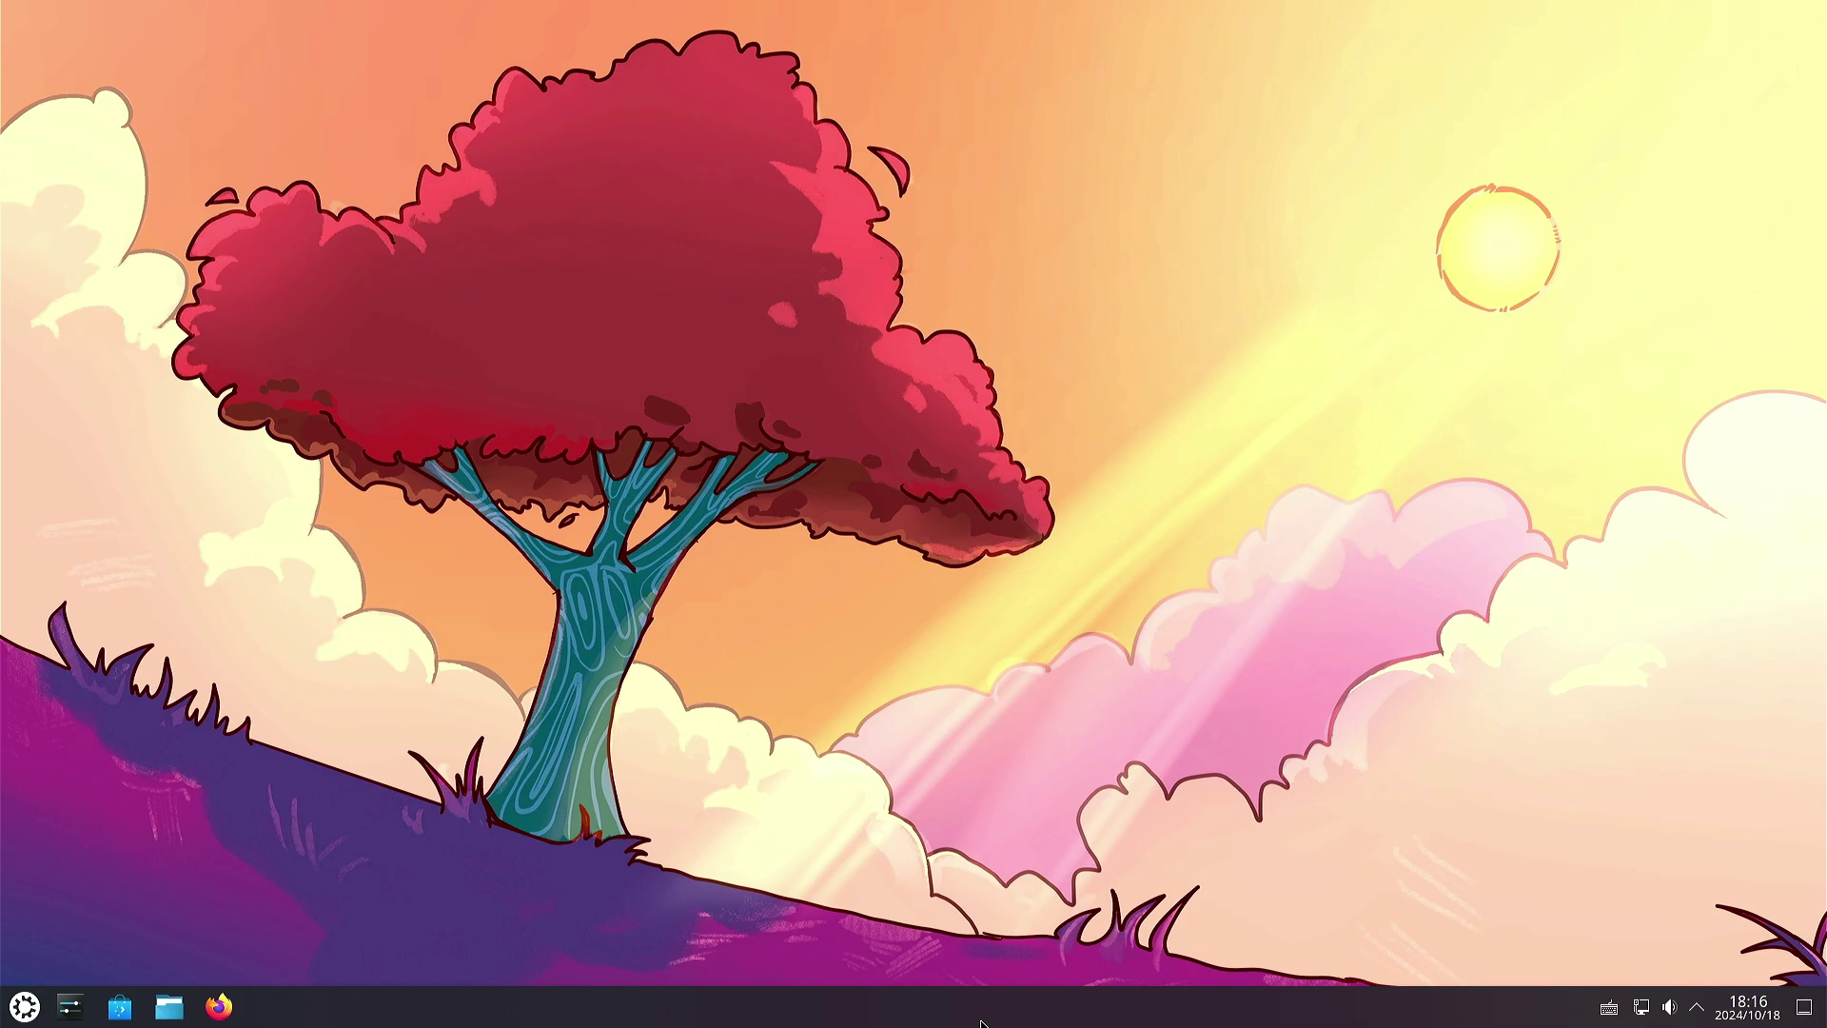
Inspect the Fcitx input methods, finding only キーボード - 英語 (US), and close the settings unchanged.
right_click(1608, 1006)
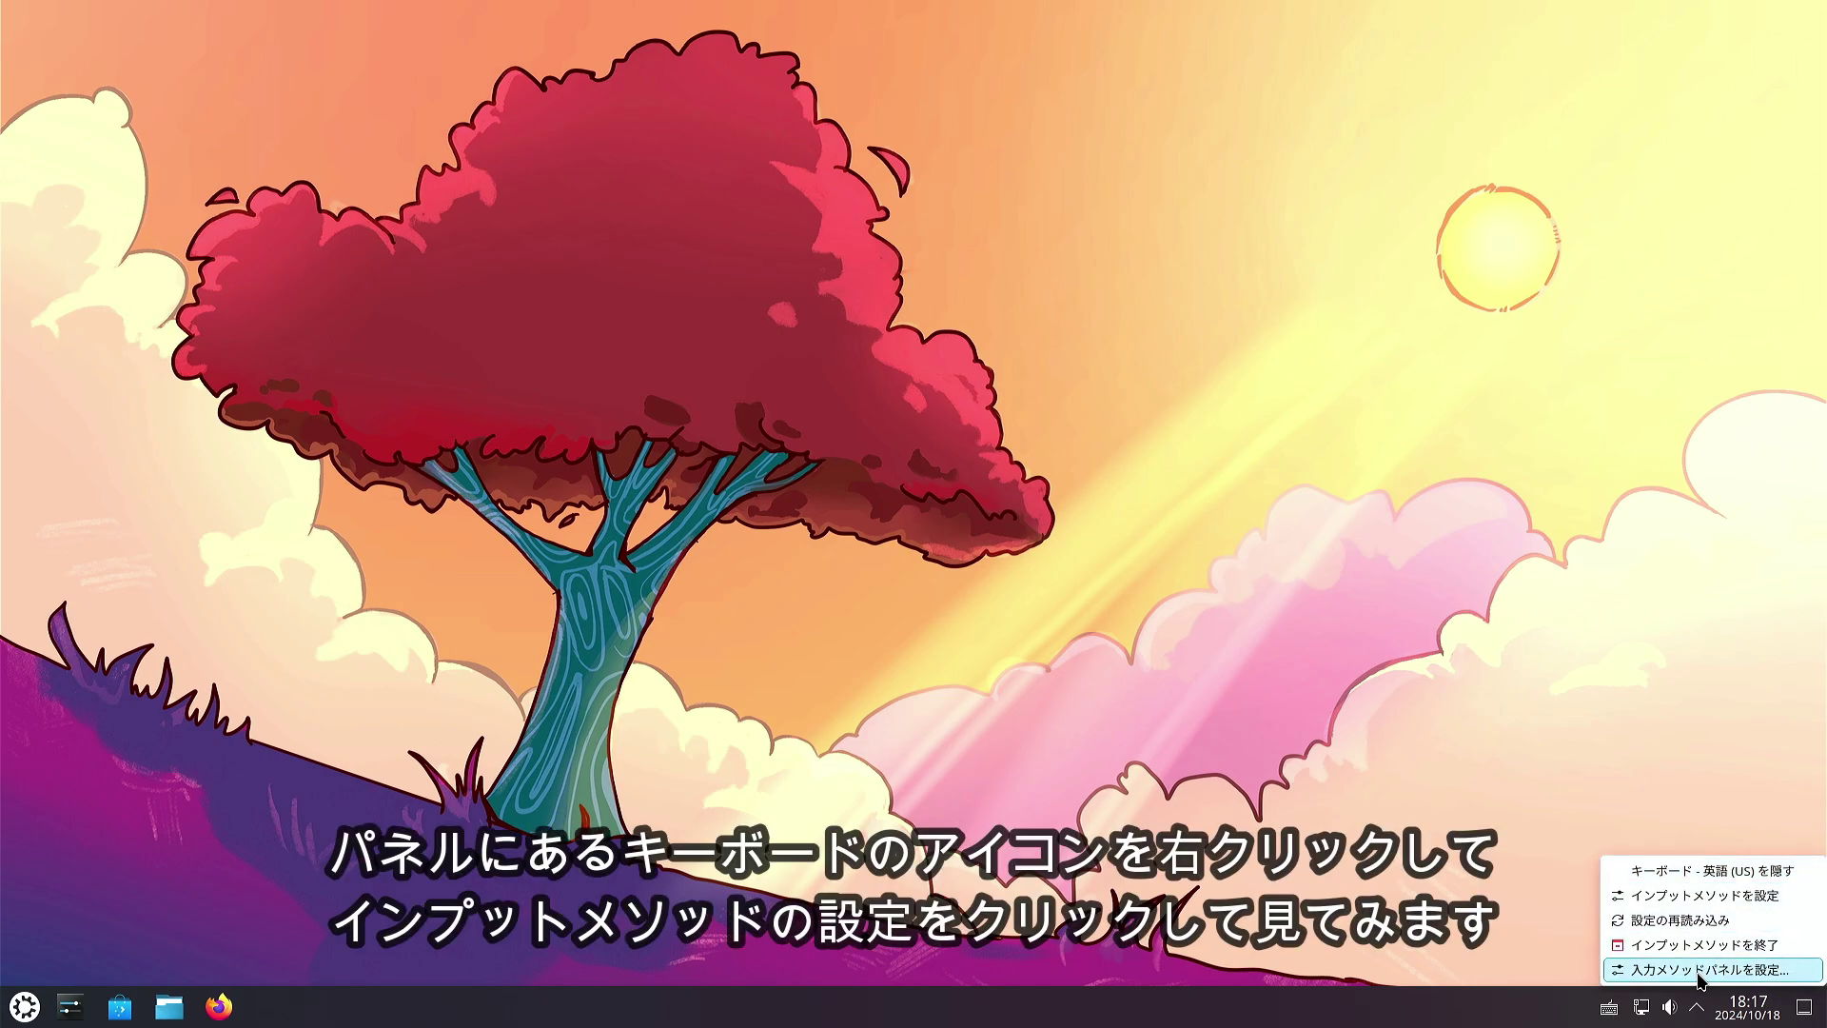
left_click(1691, 904)
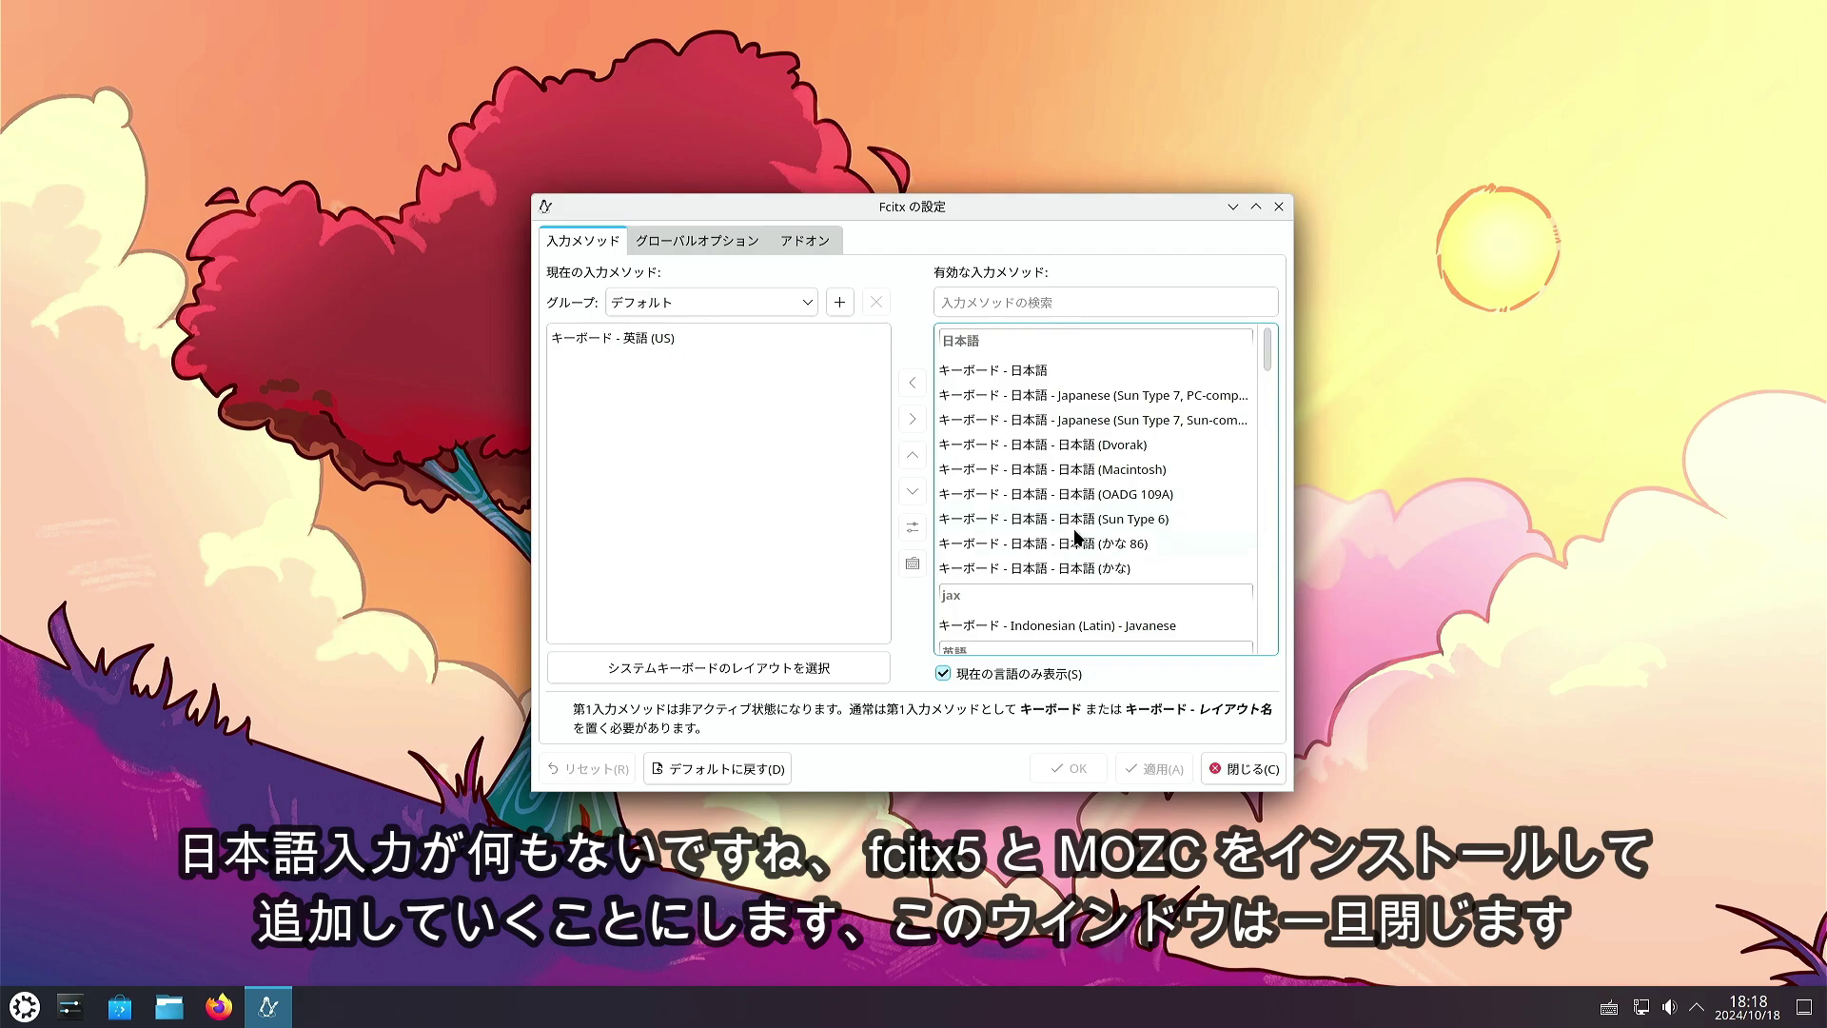
left_click(1075, 545)
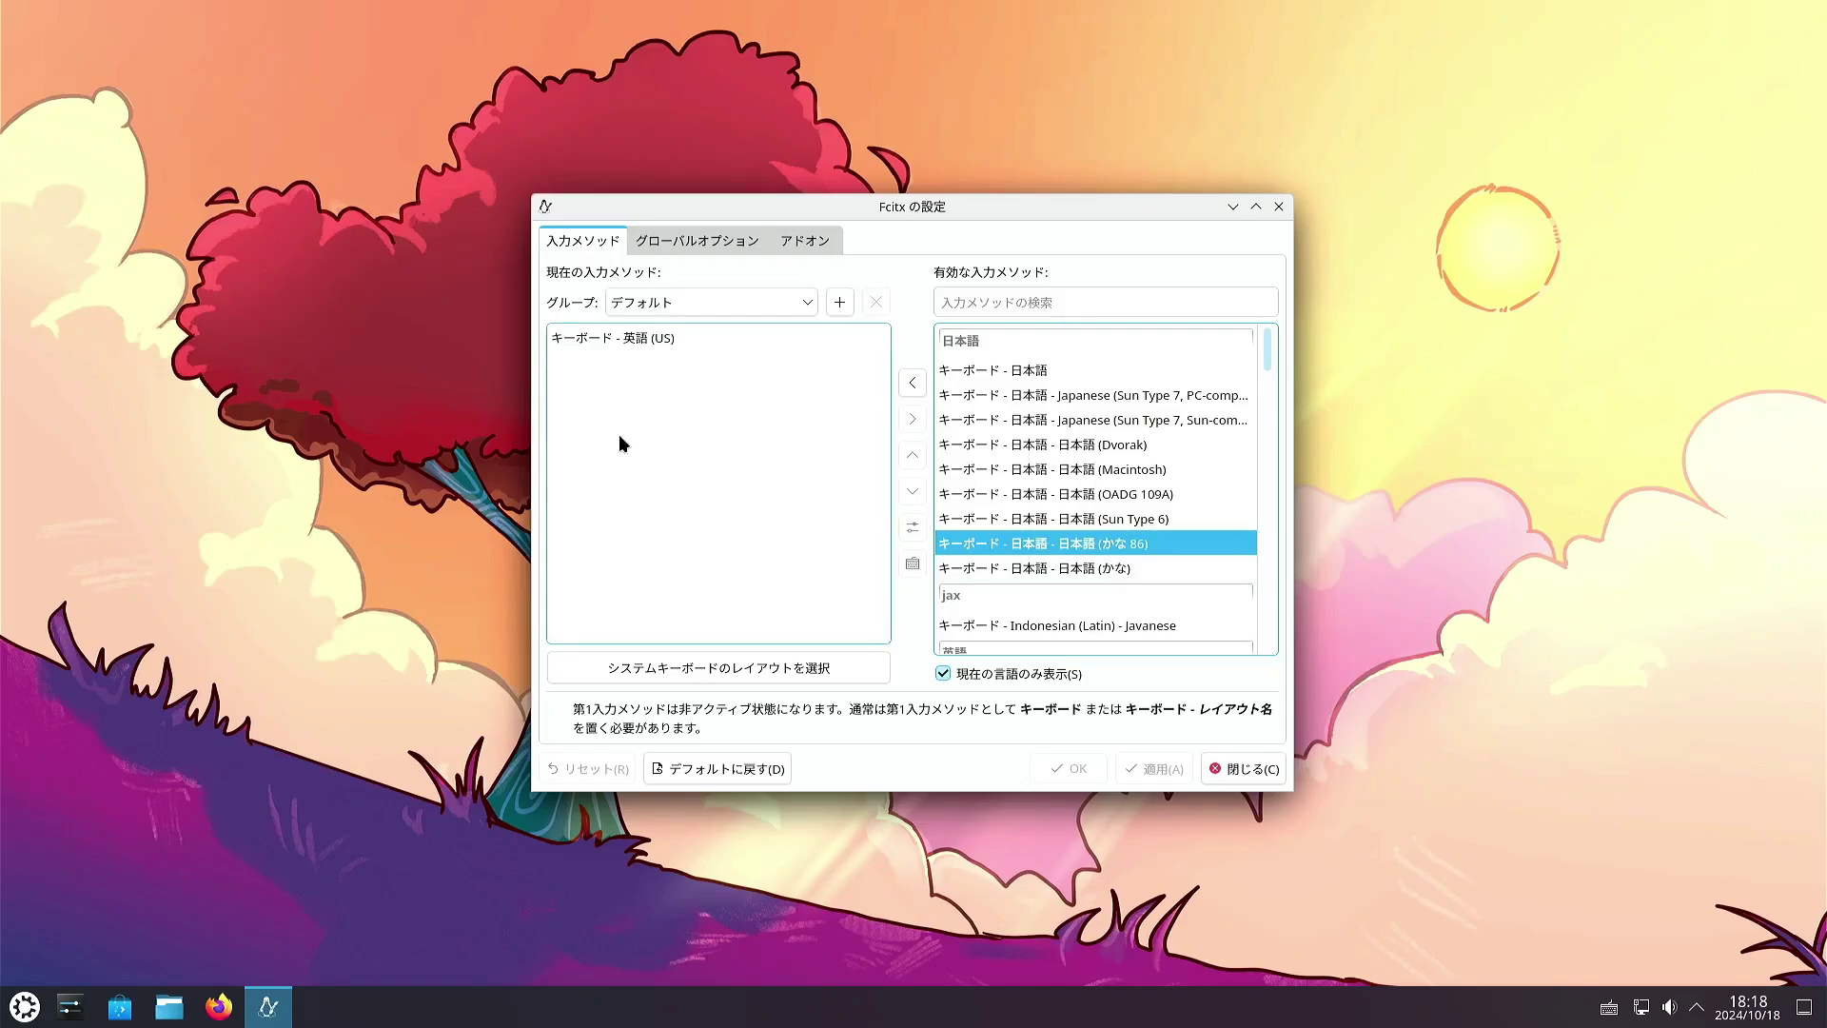
left_click(616, 338)
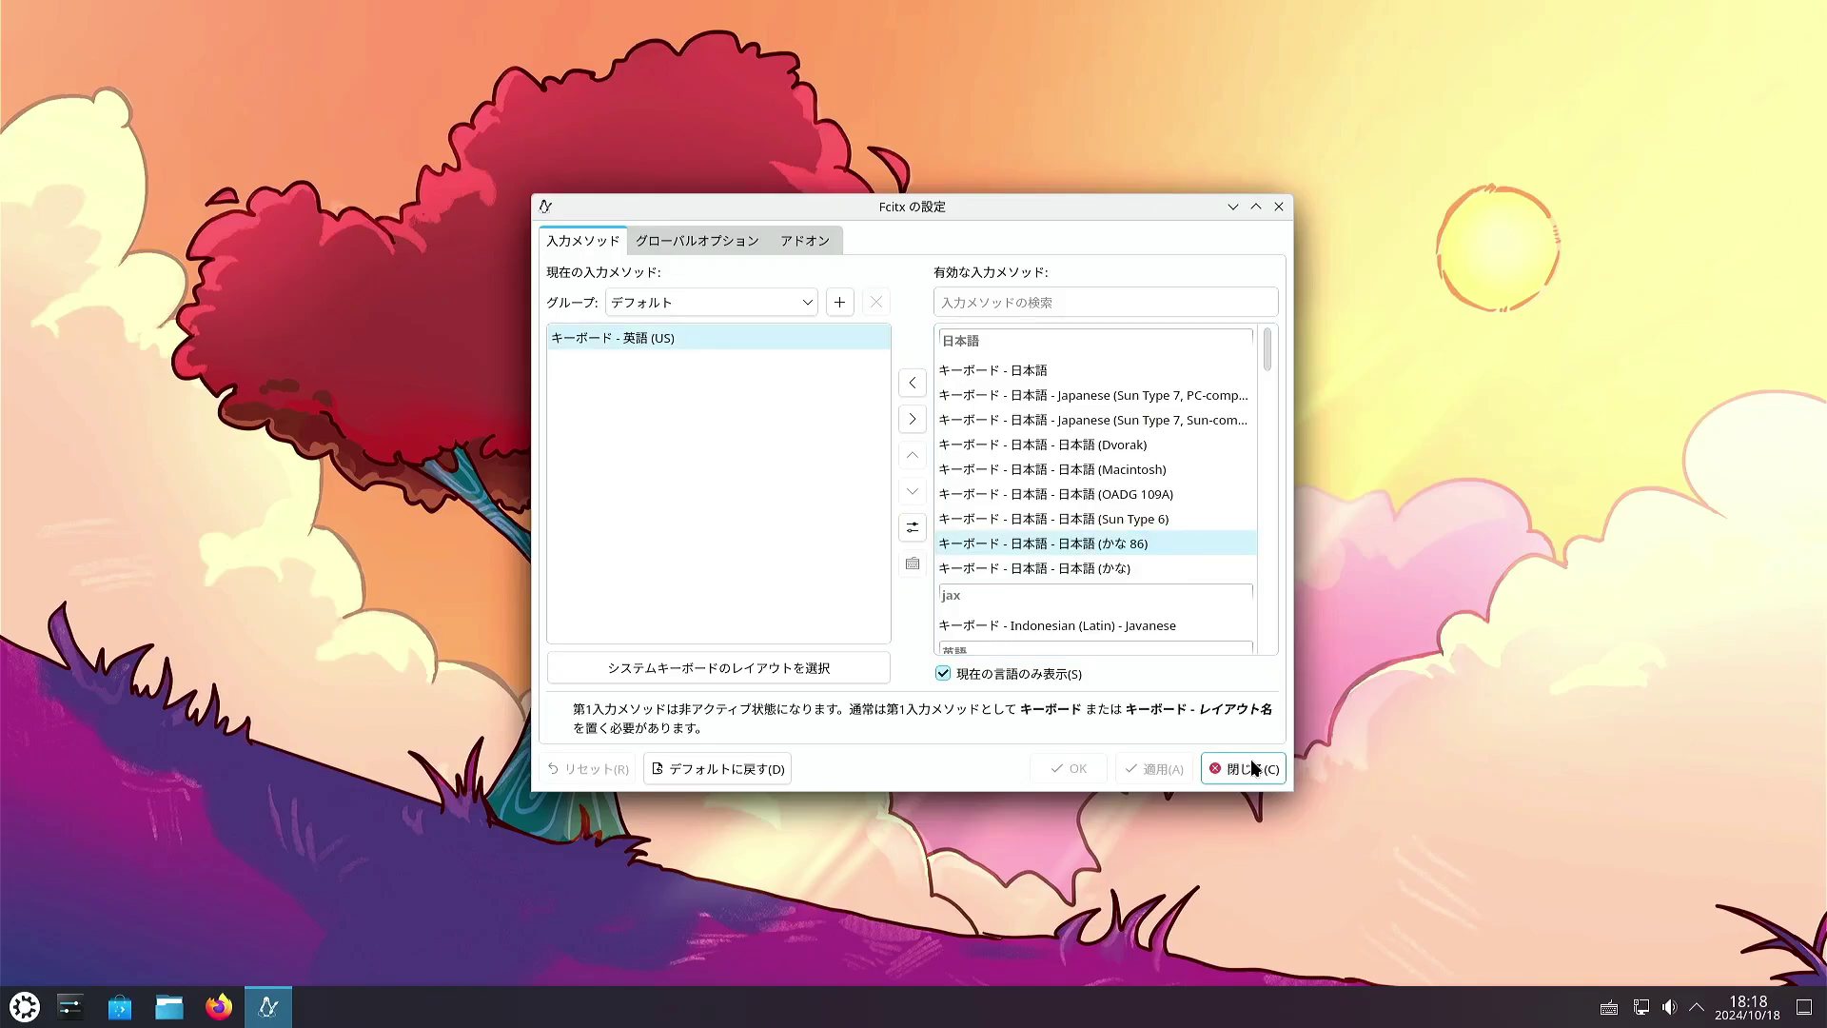
left_click(1251, 767)
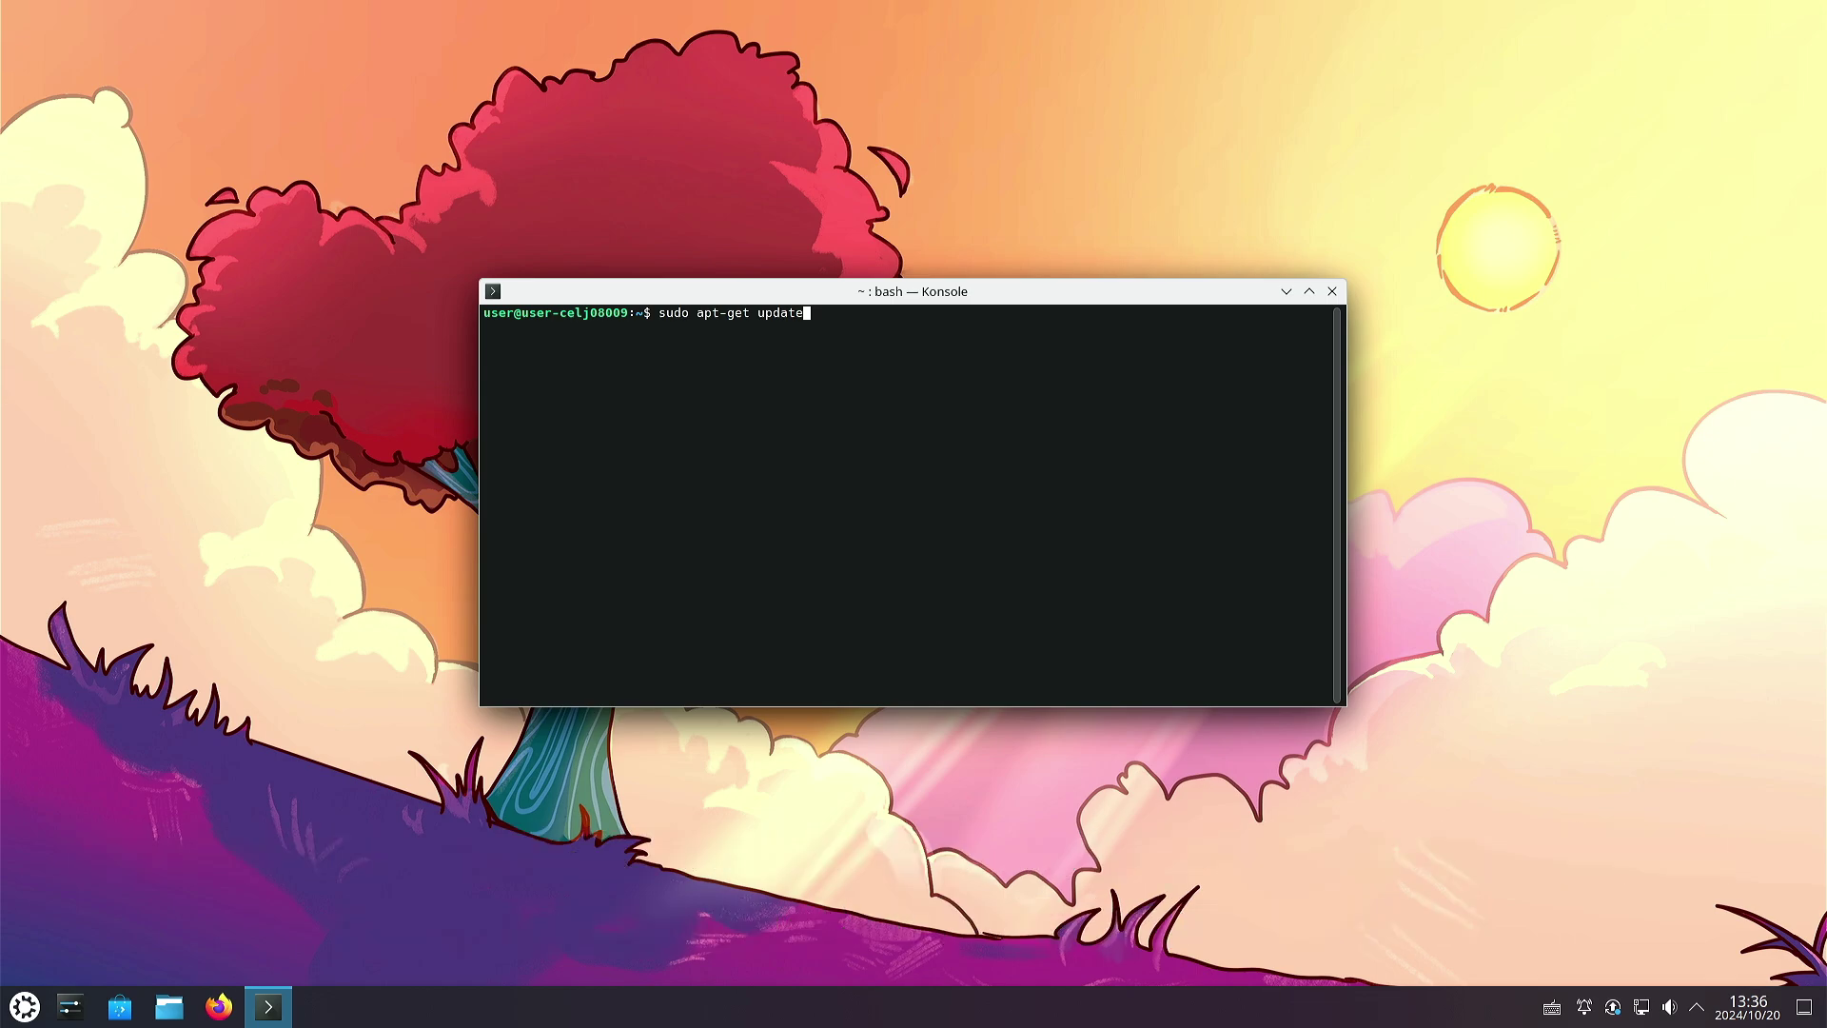
Refresh package lists with sudo, then install fcitx5-mozc and its Mozc dependencies, answering y.
key("Return")
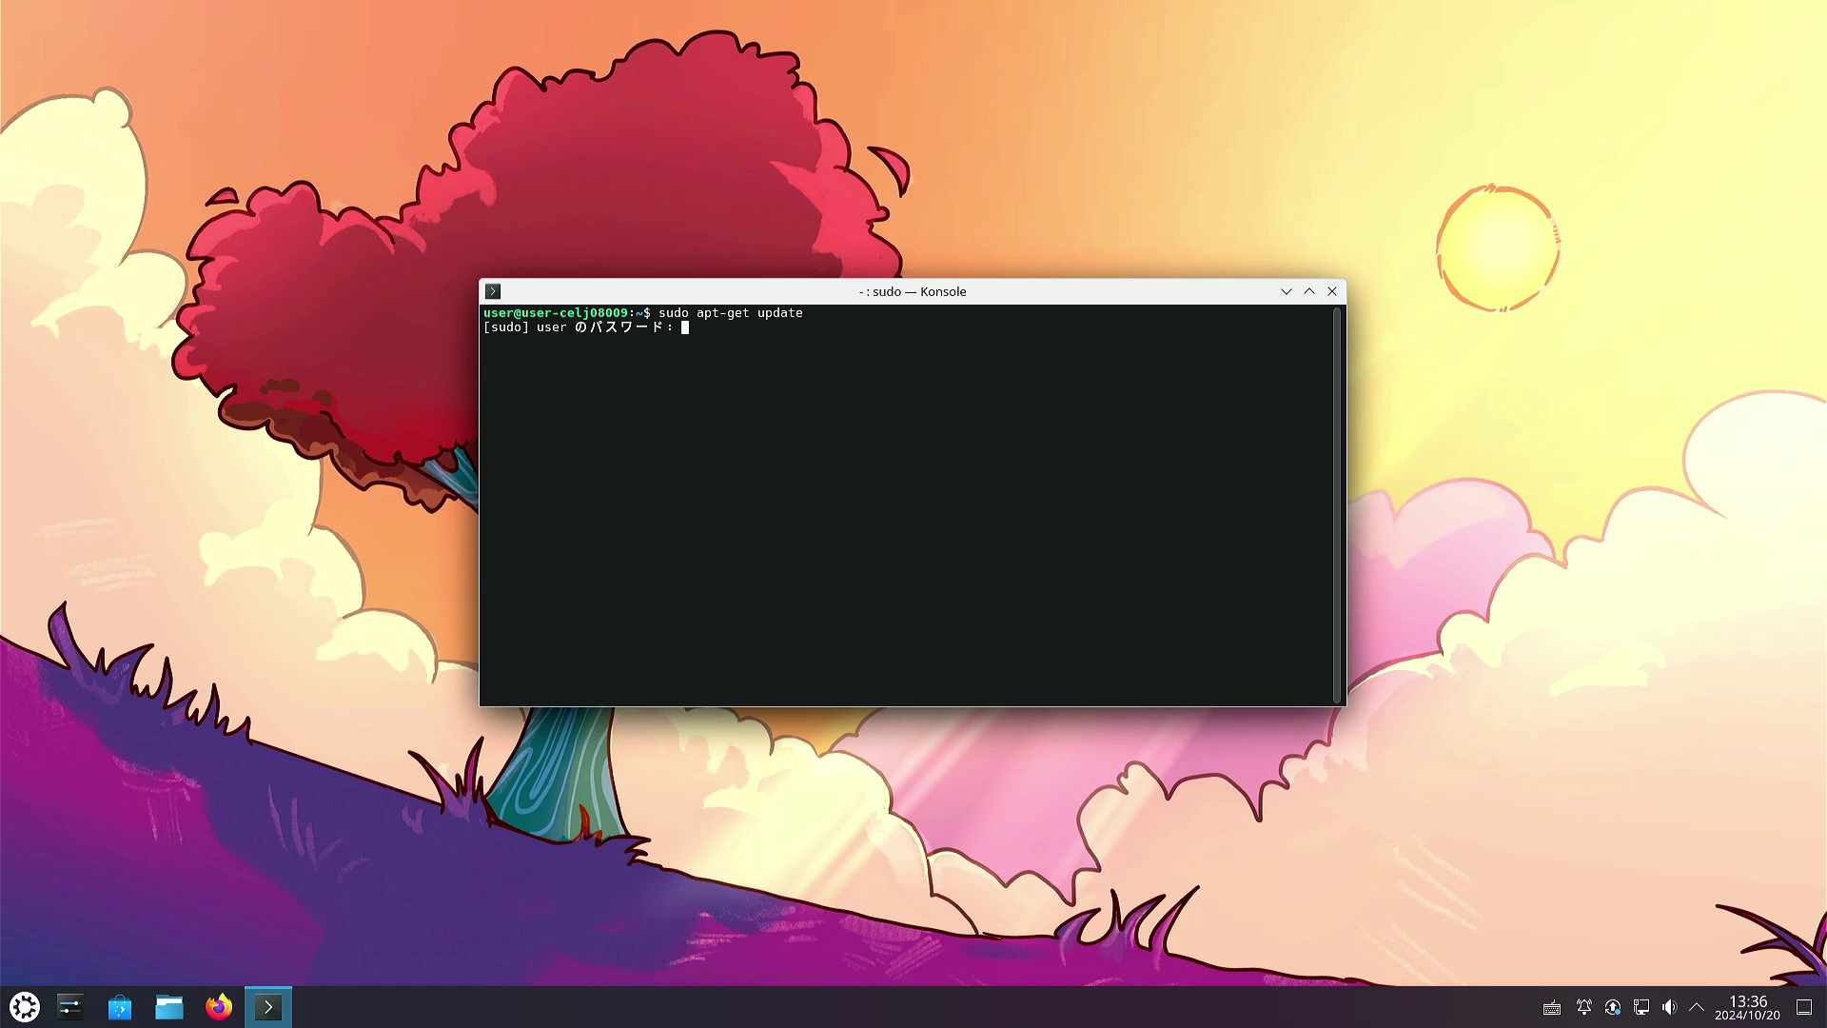
key("Return")
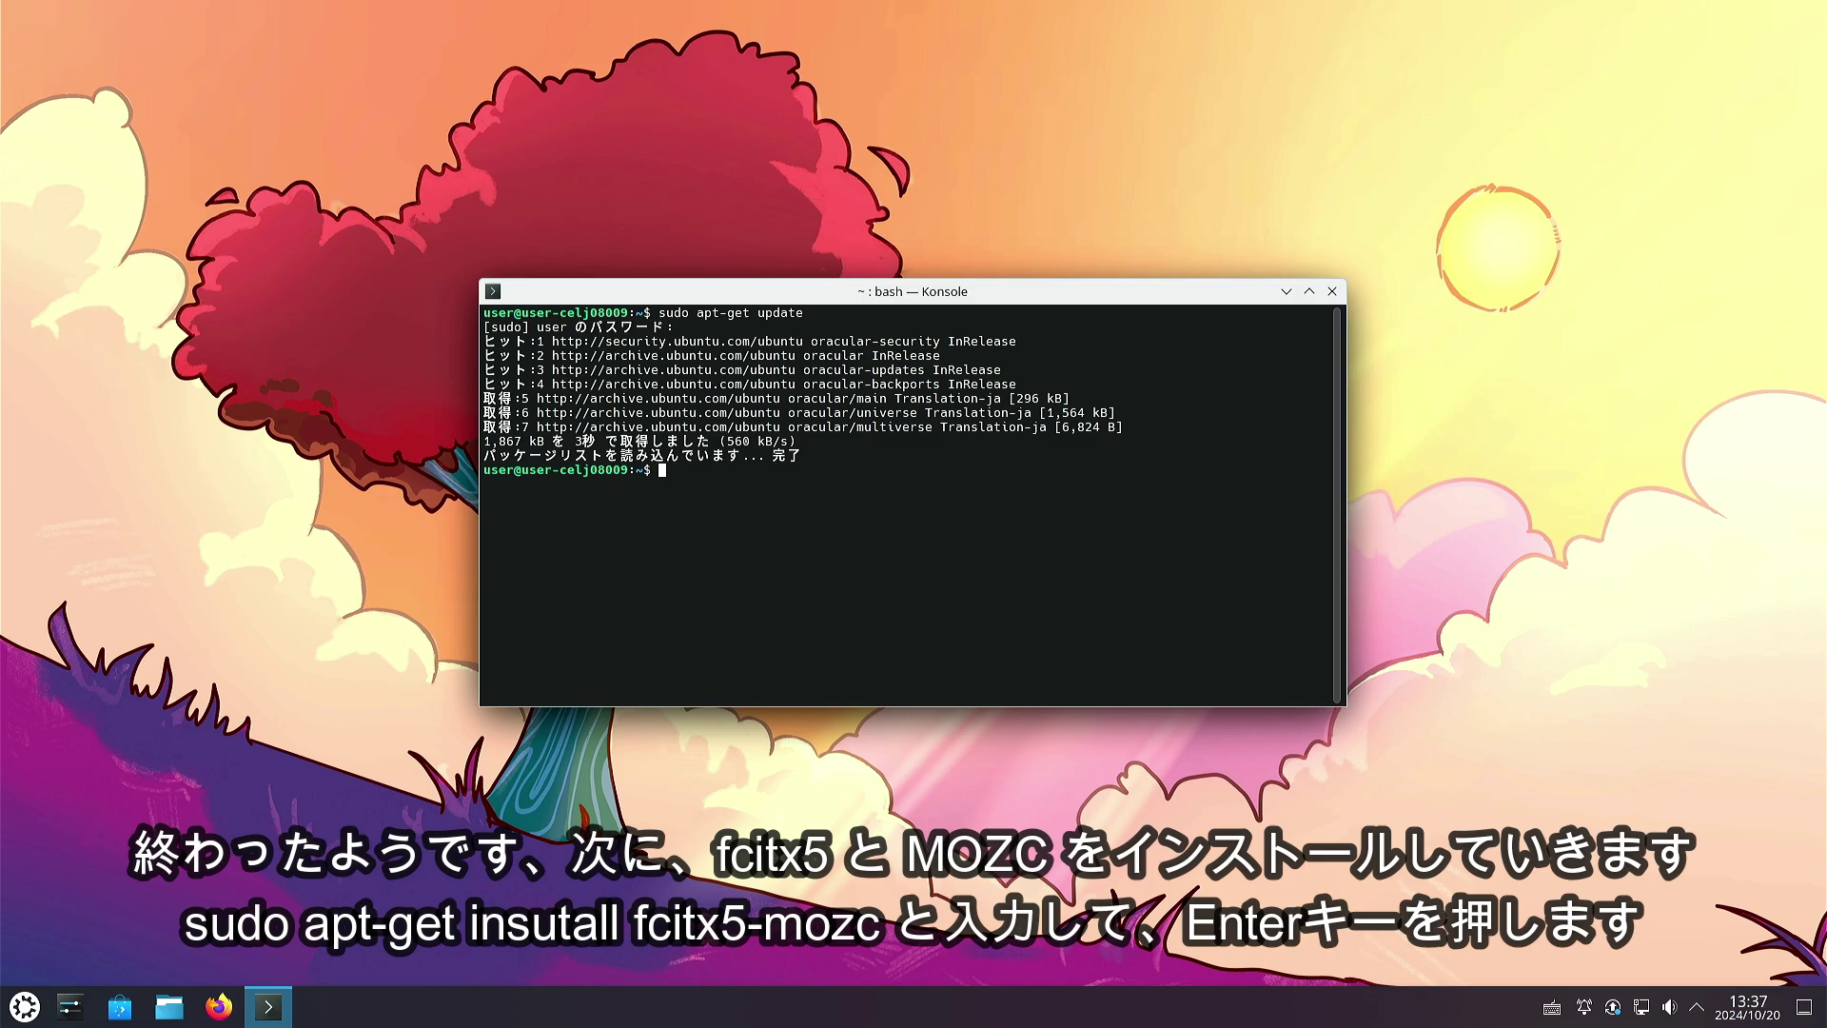
type("sudo apt-get install fcitx5-mozc")
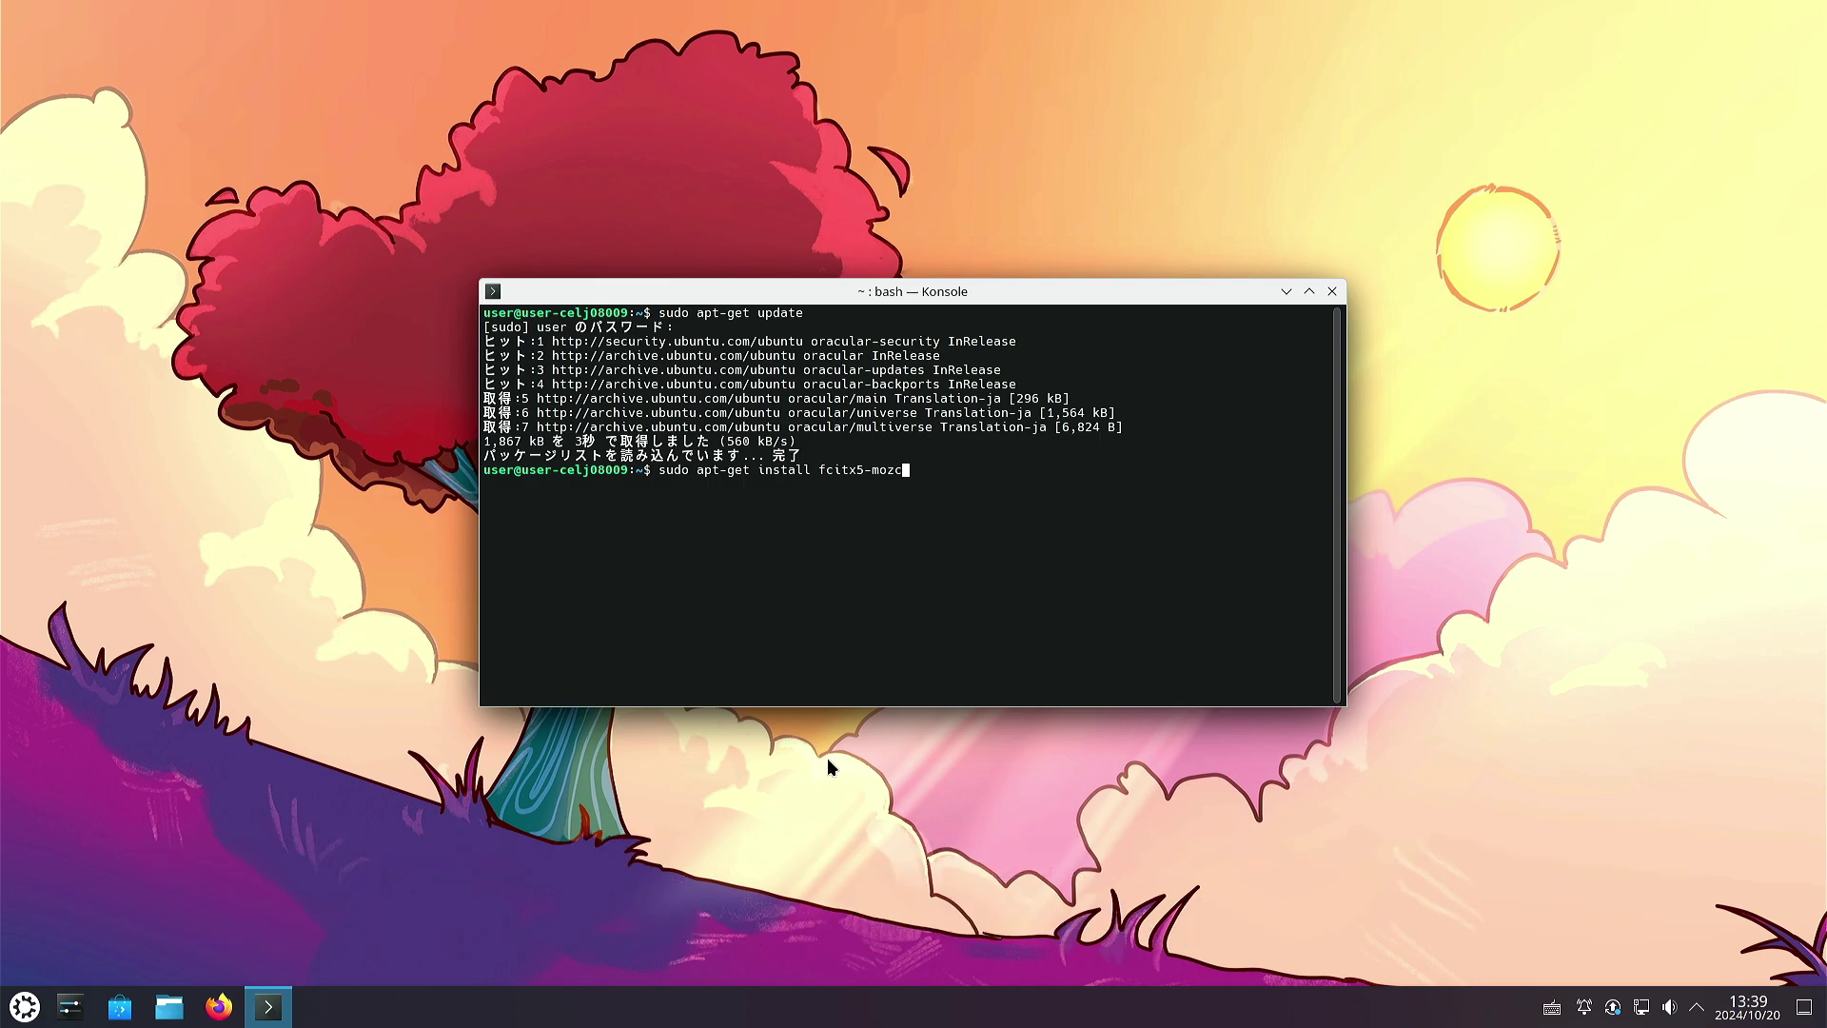
key("Return")
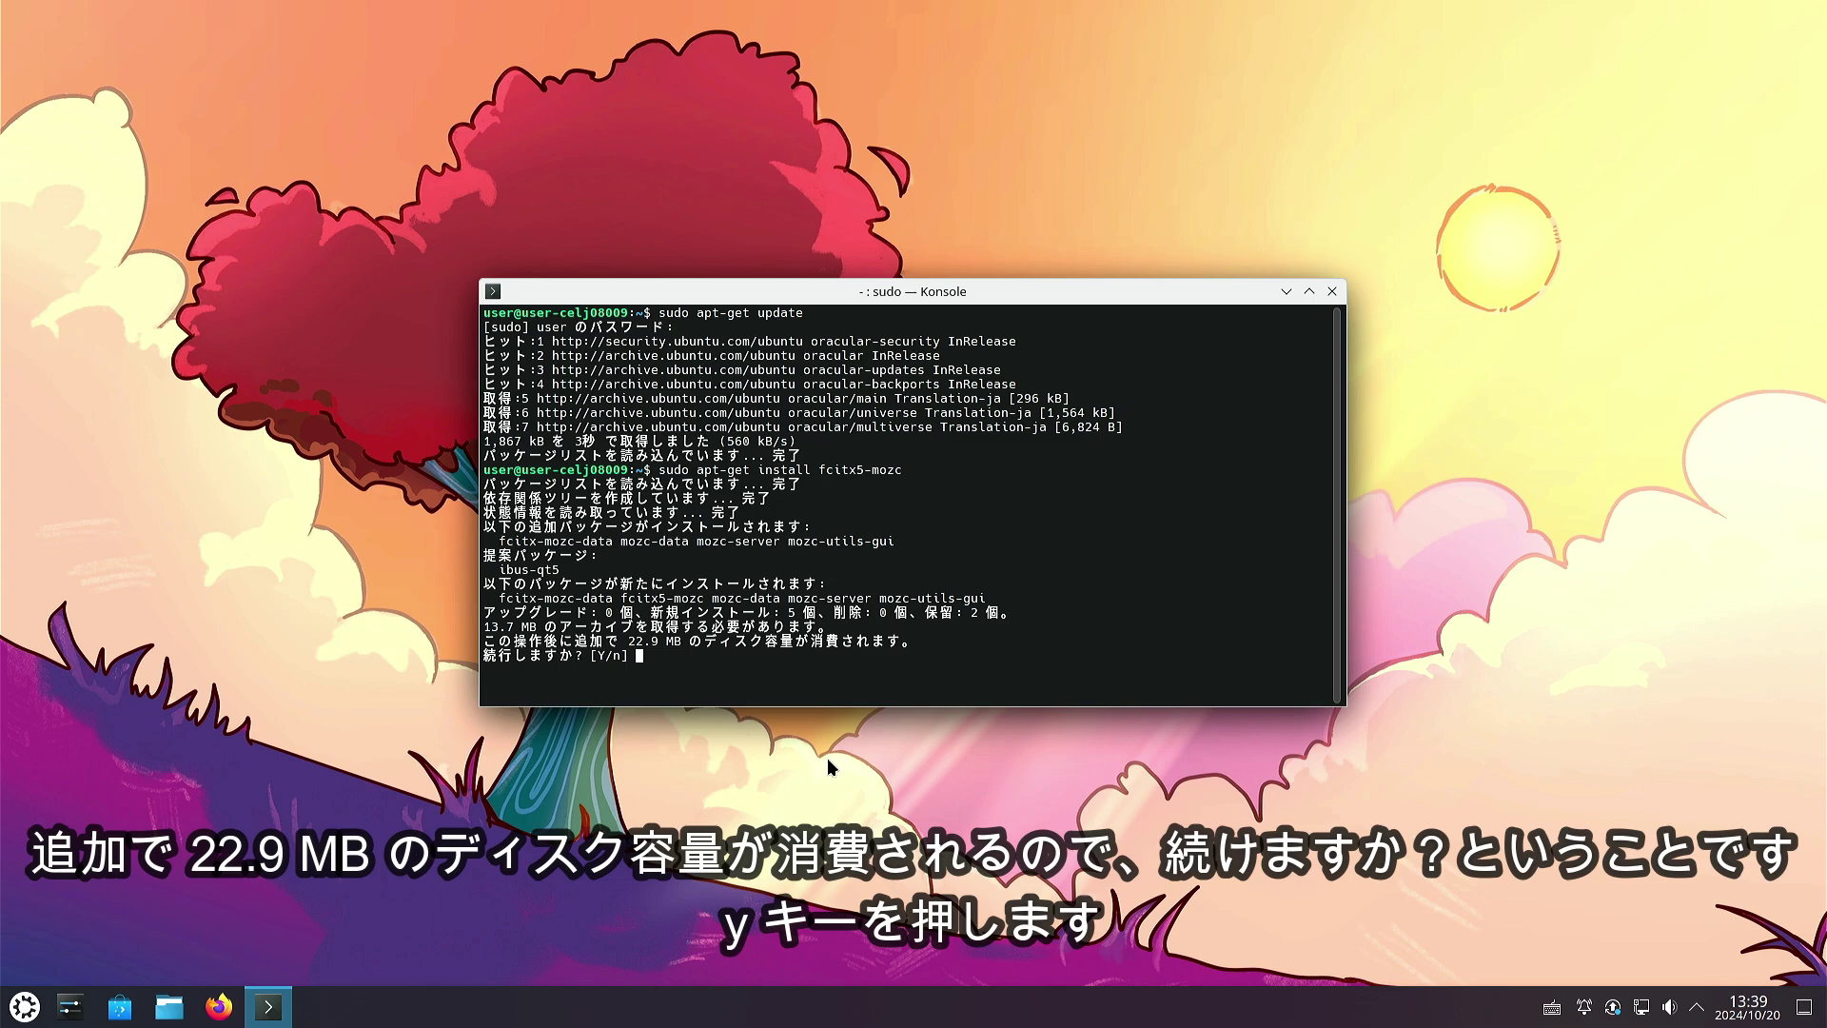
type("y")
key("Return")
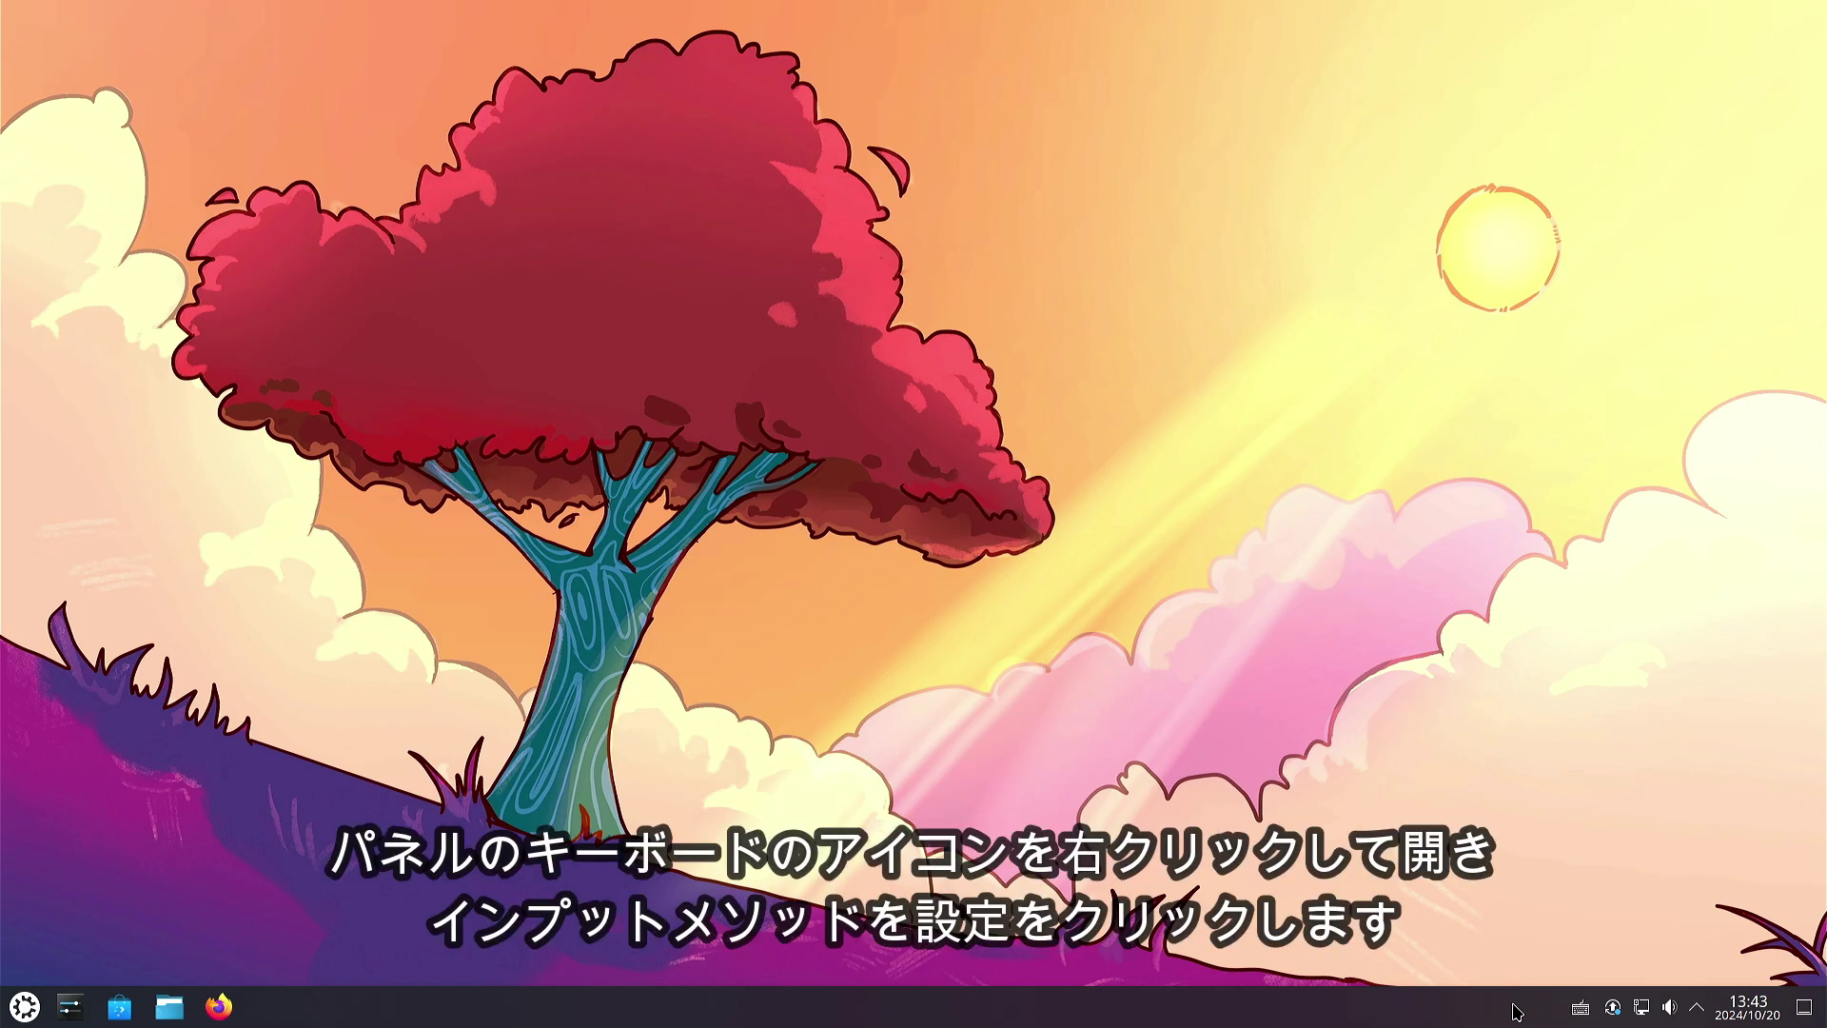
Add Mozc to the current input methods in Fcitx Settings.
right_click(1578, 1011)
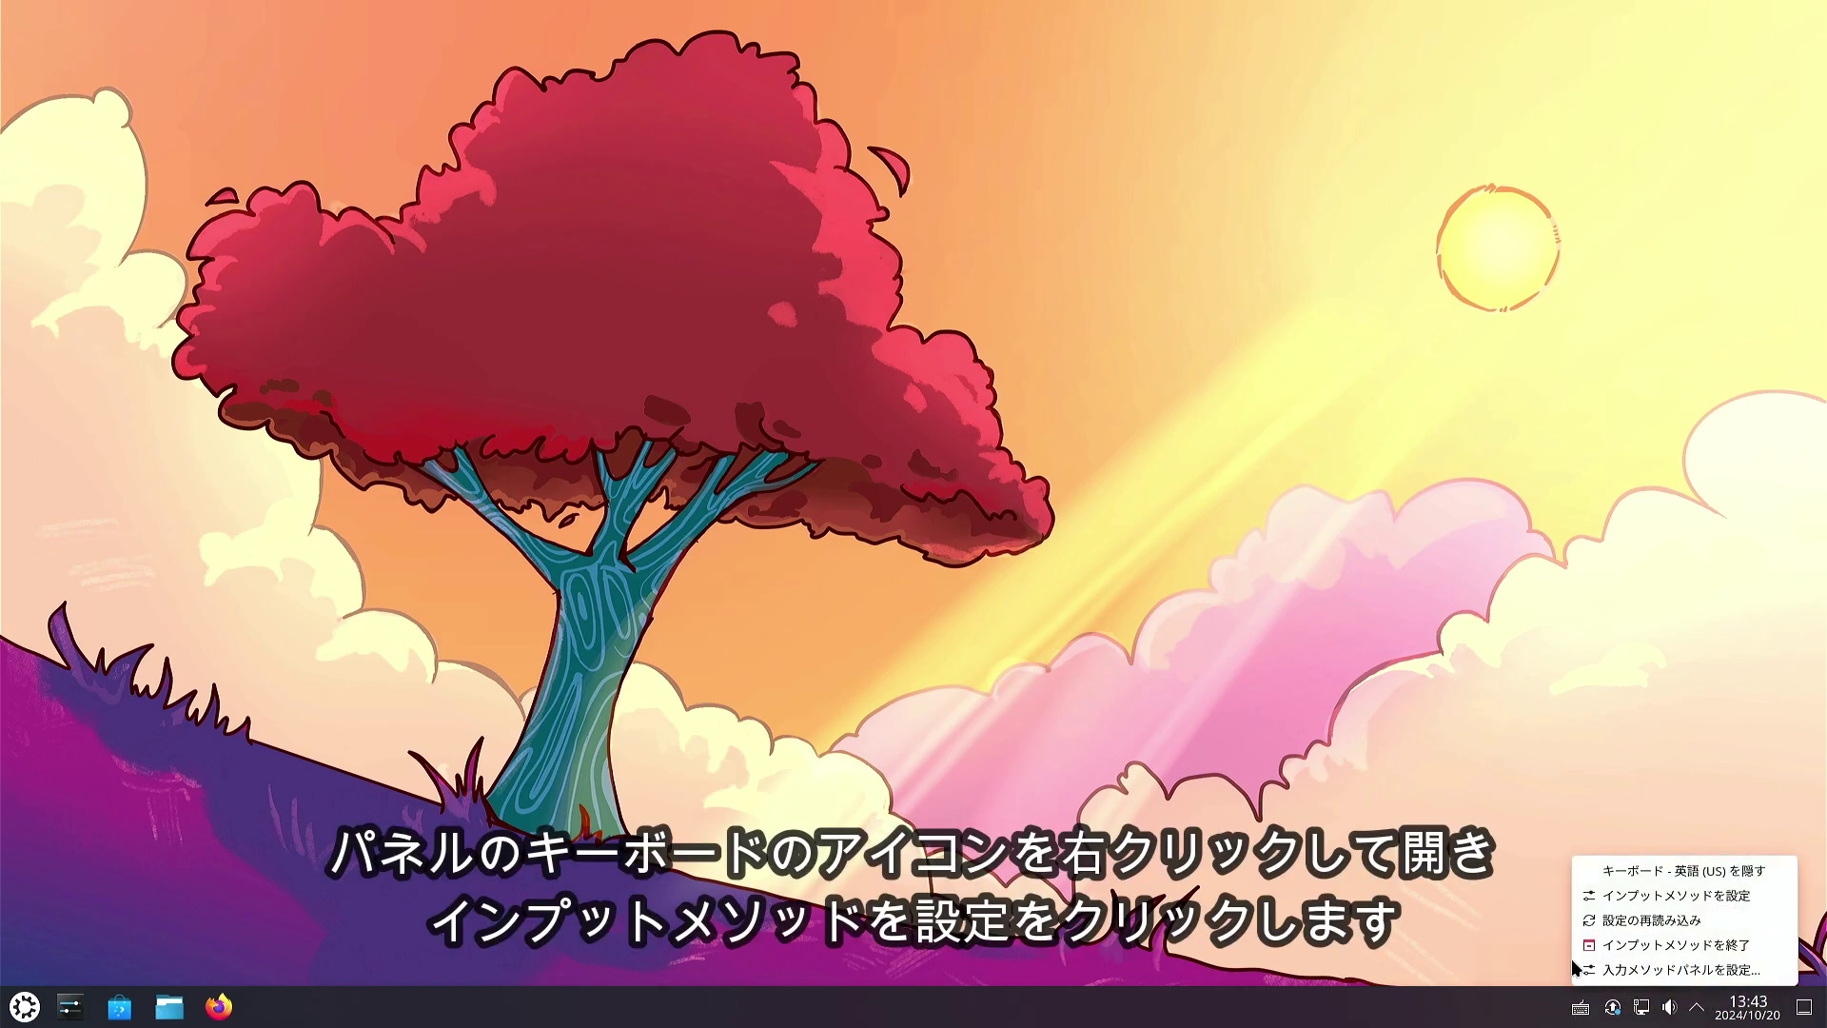
left_click(1621, 897)
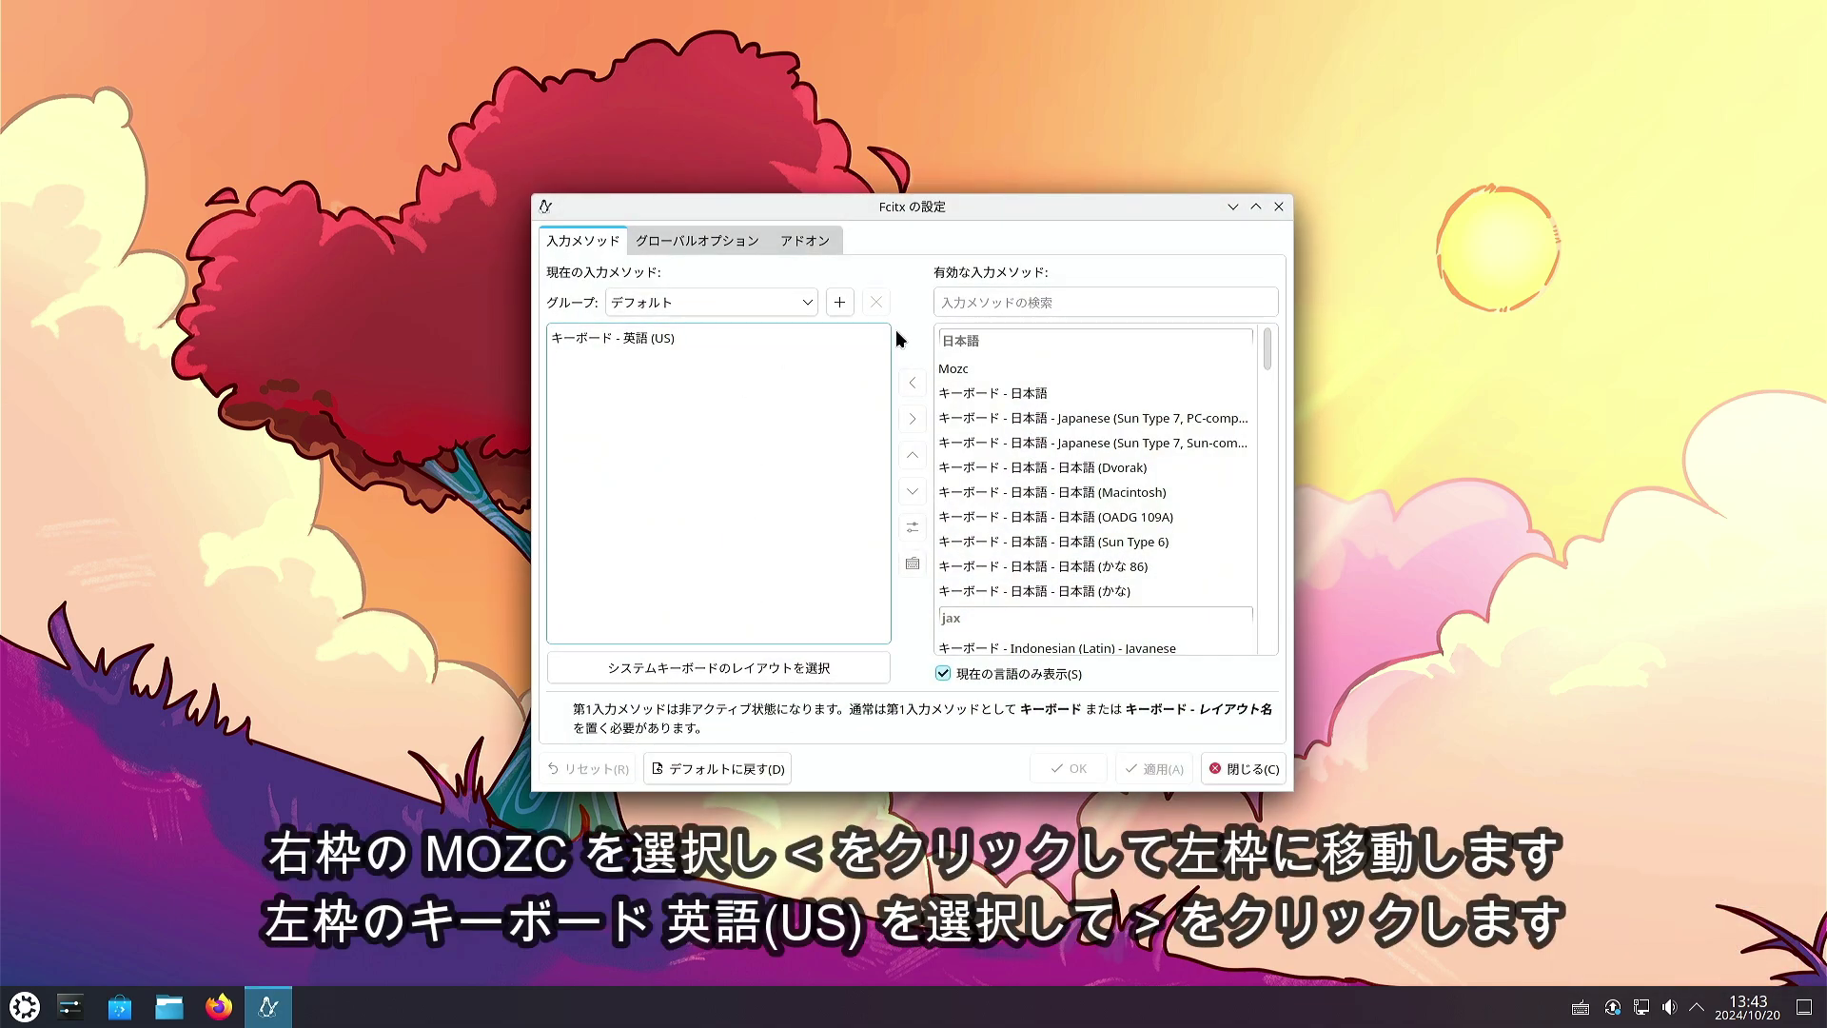
left_click(992, 370)
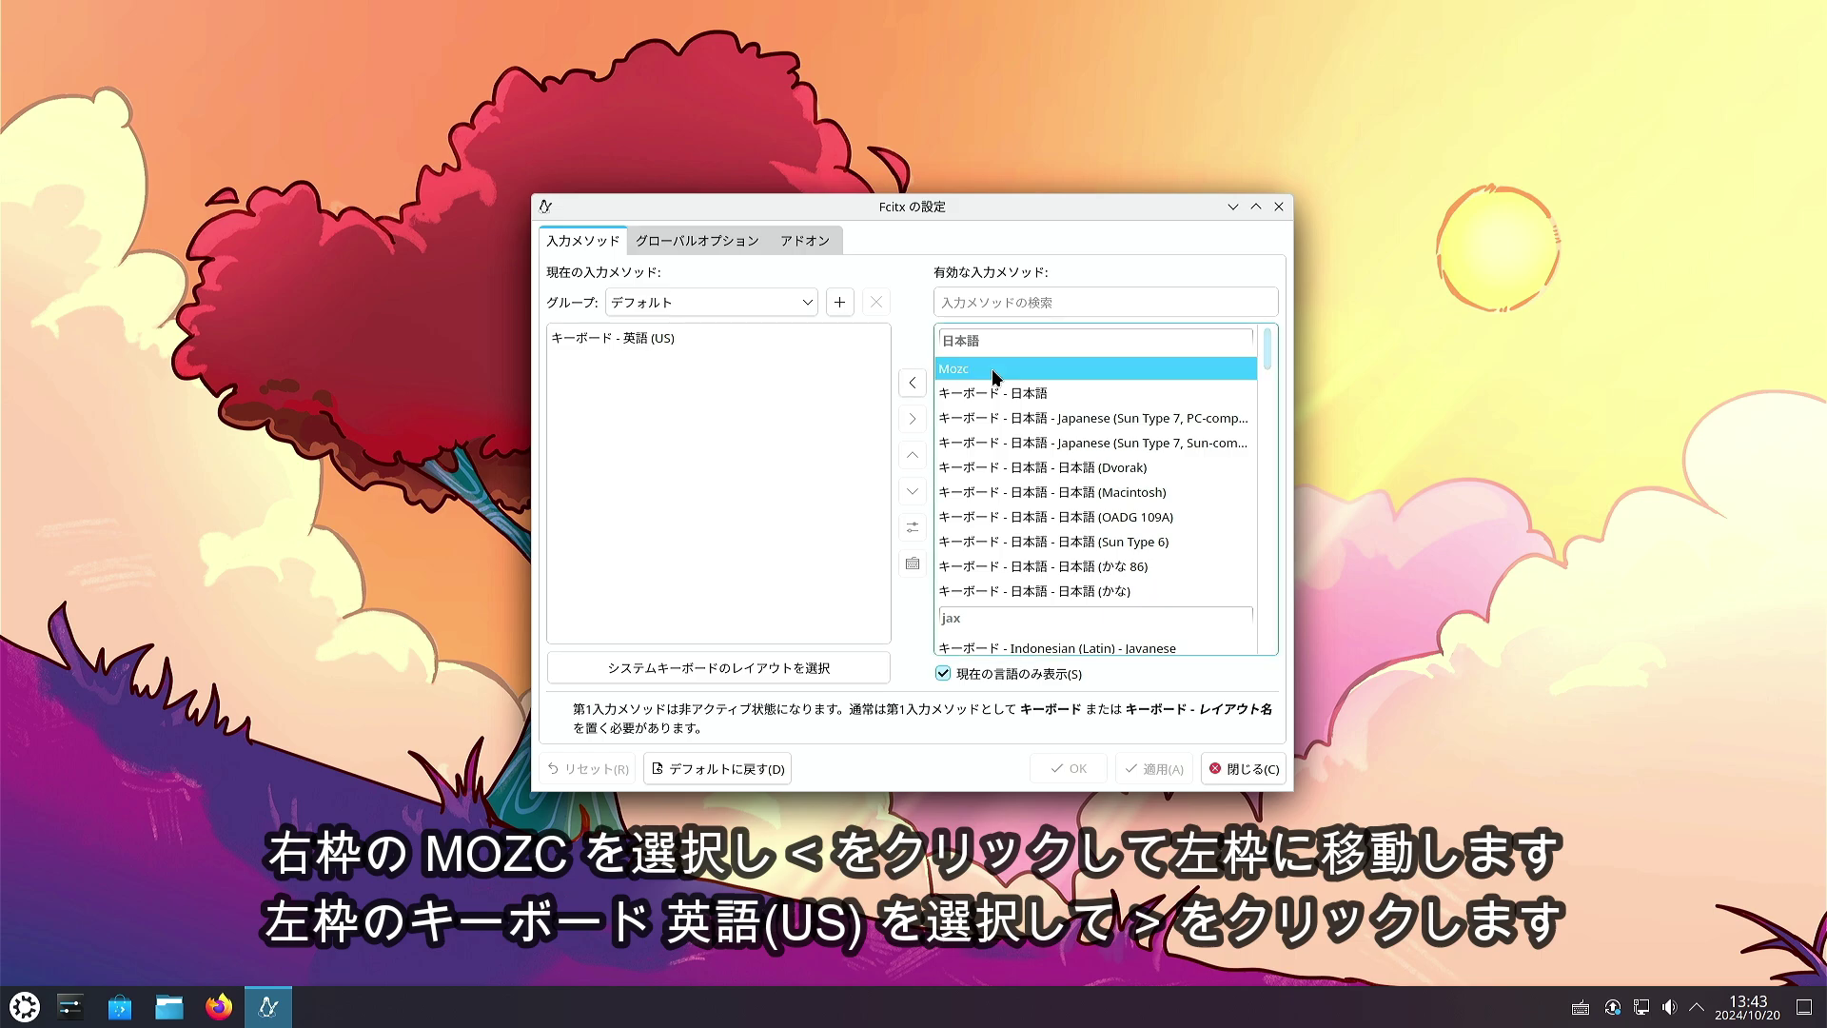
left_click(911, 385)
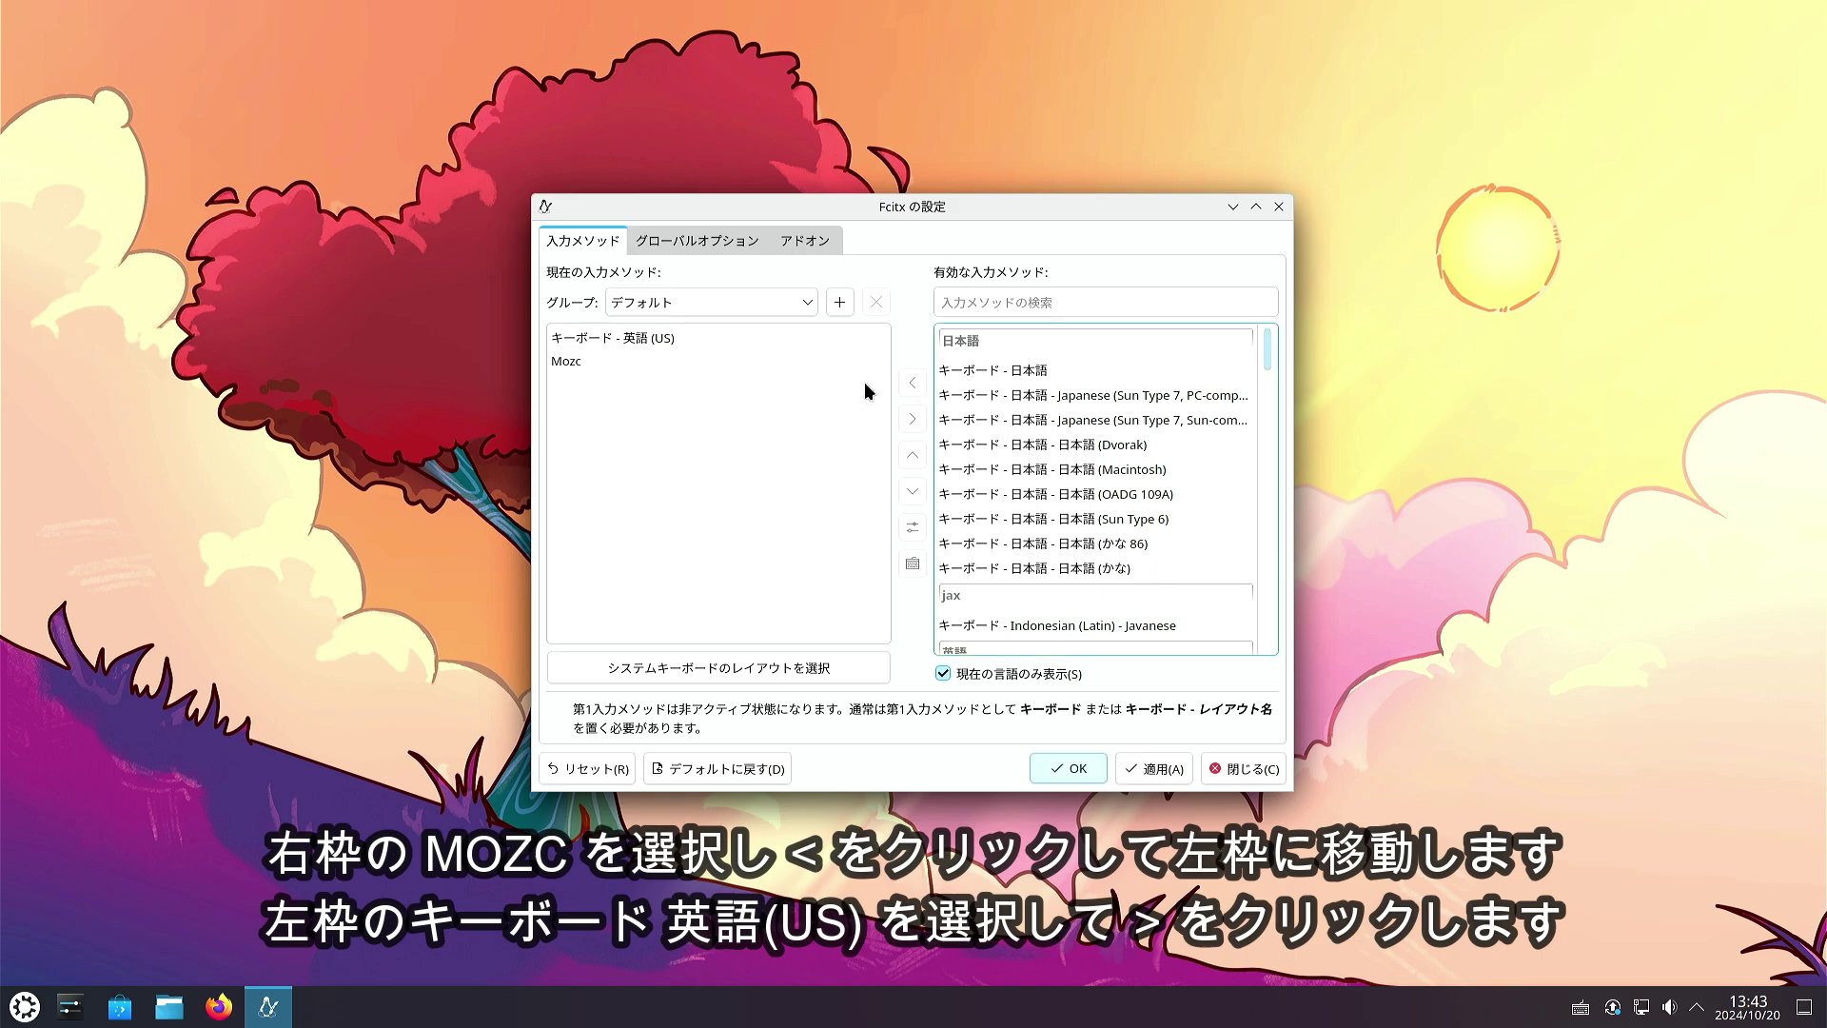
Replace 英語 (US) with キーボード - 日本語 below Mozc, apply, and close the settings.
left_click(590, 338)
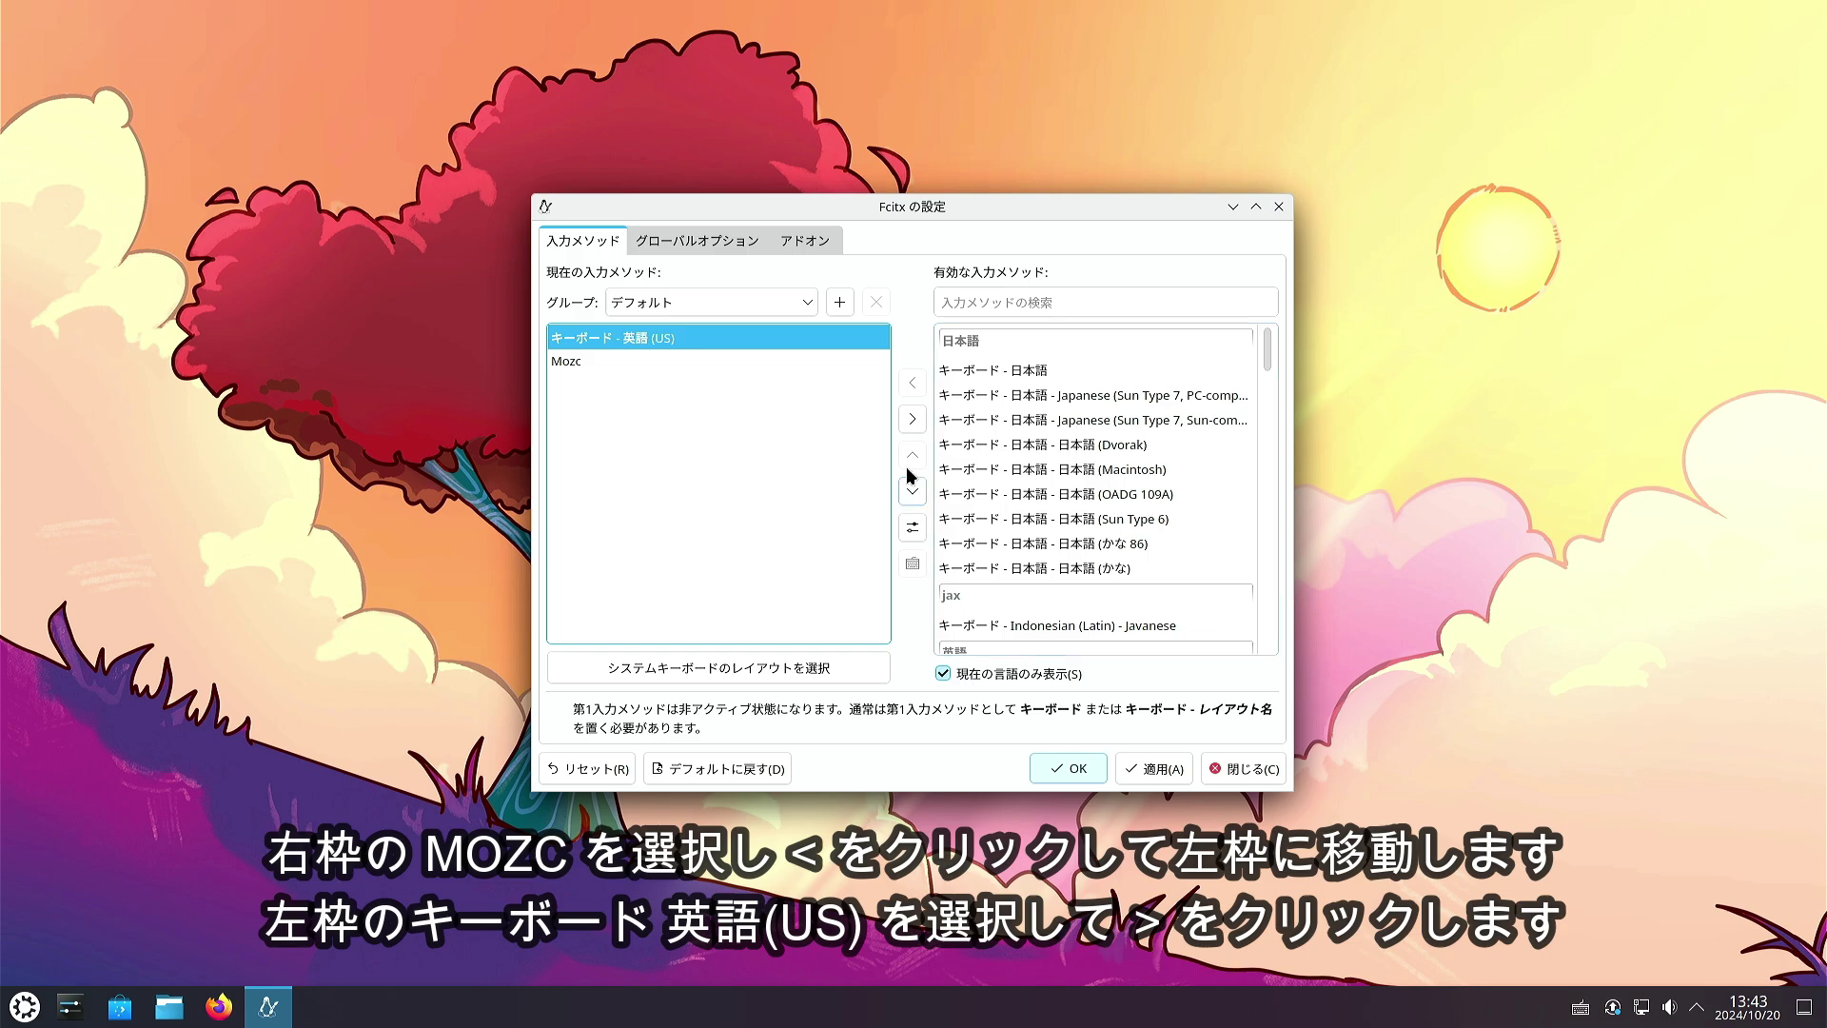
left_click(906, 417)
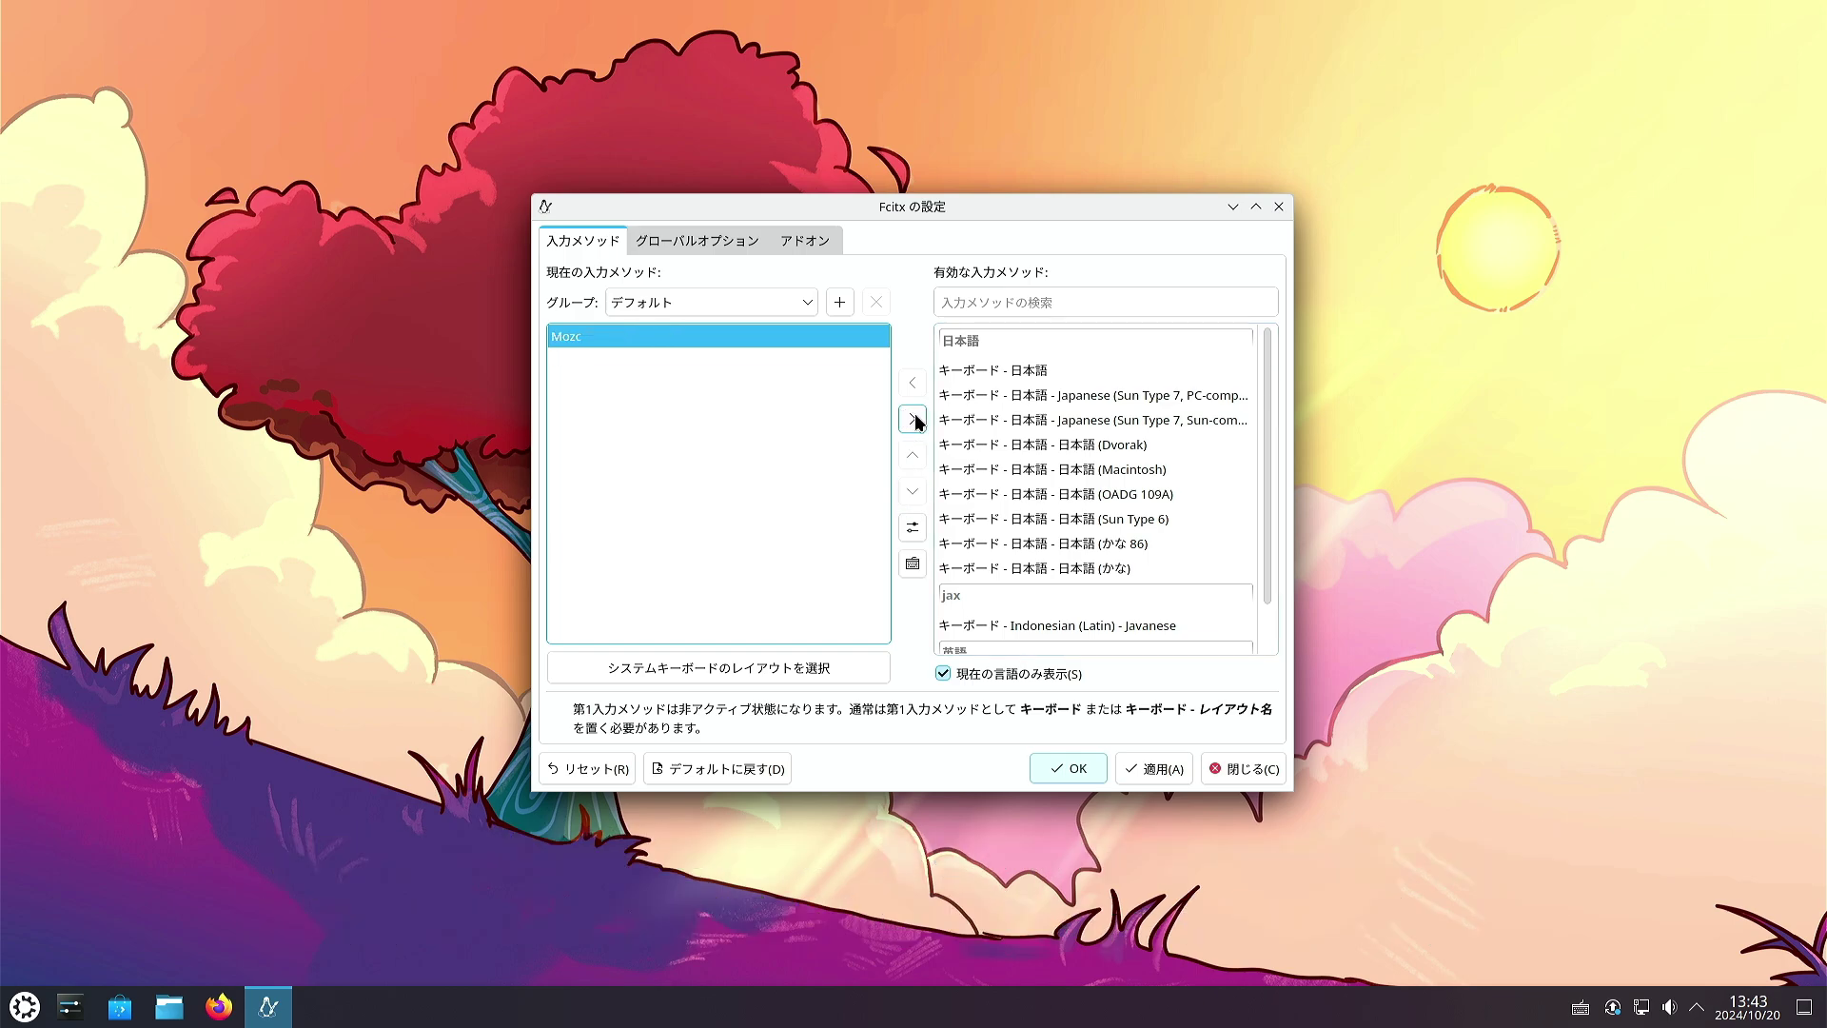
left_click(985, 373)
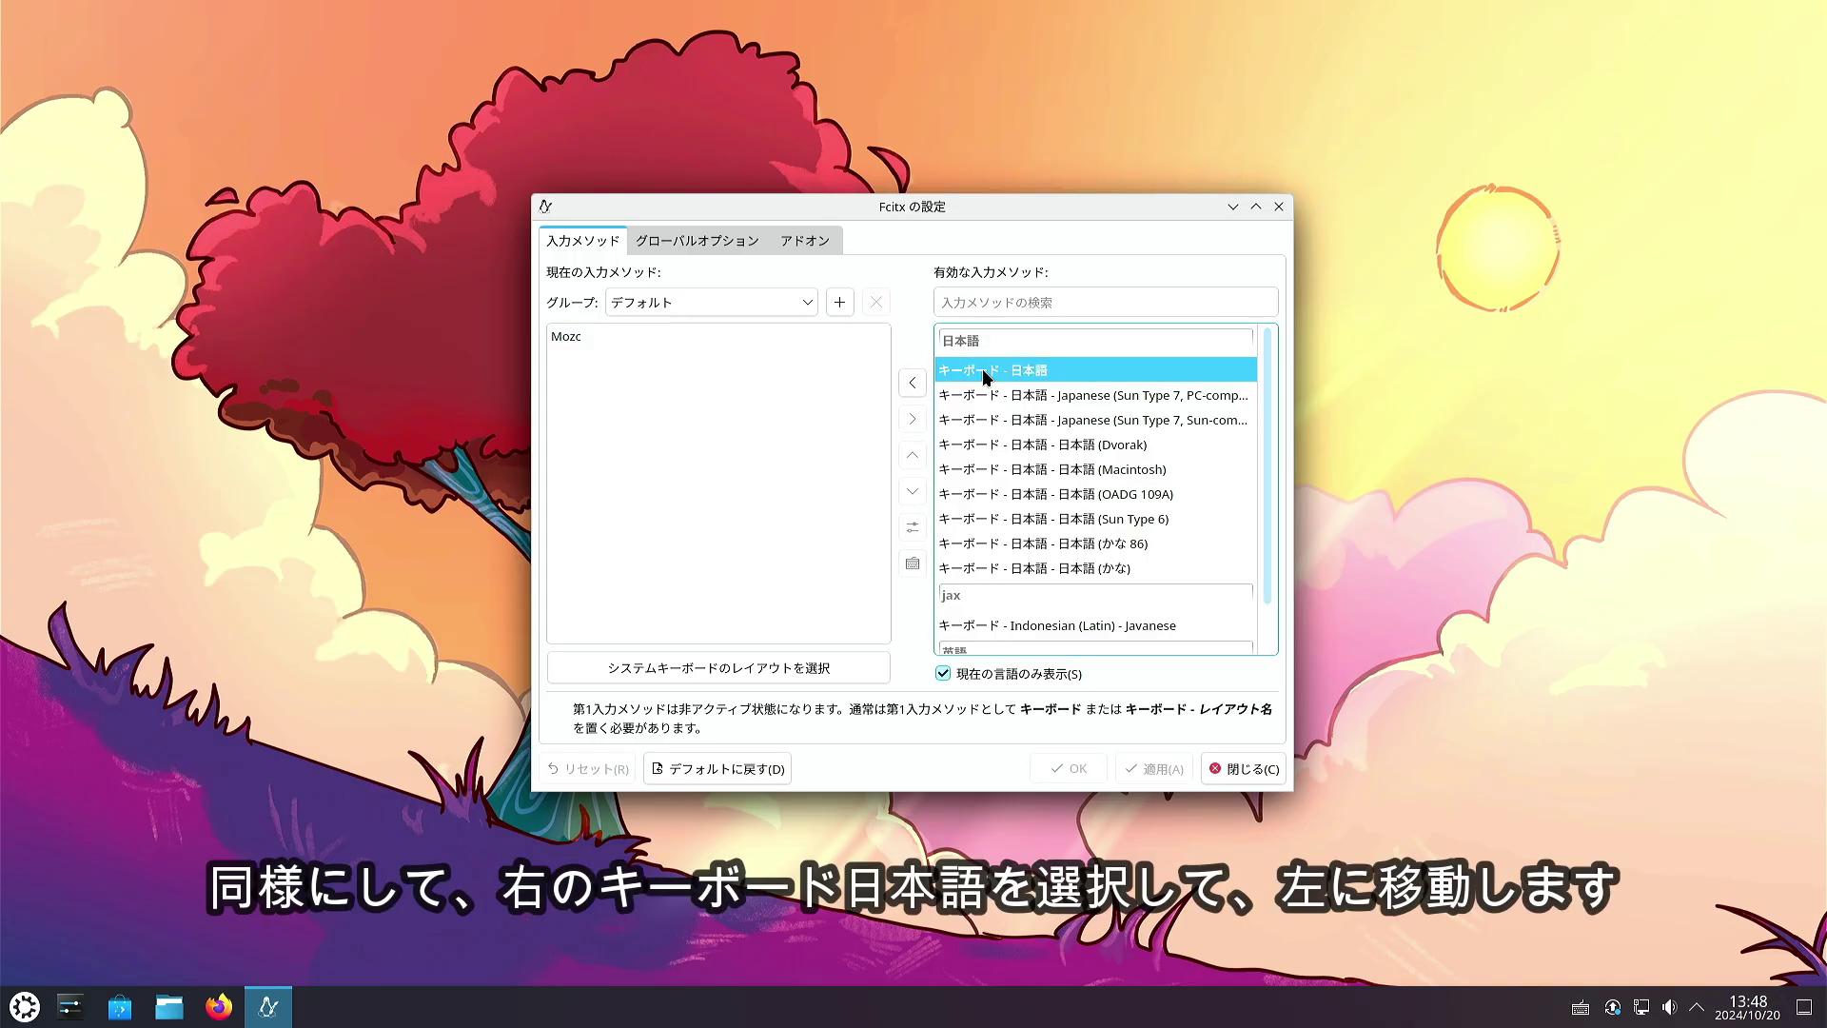
left_click(909, 390)
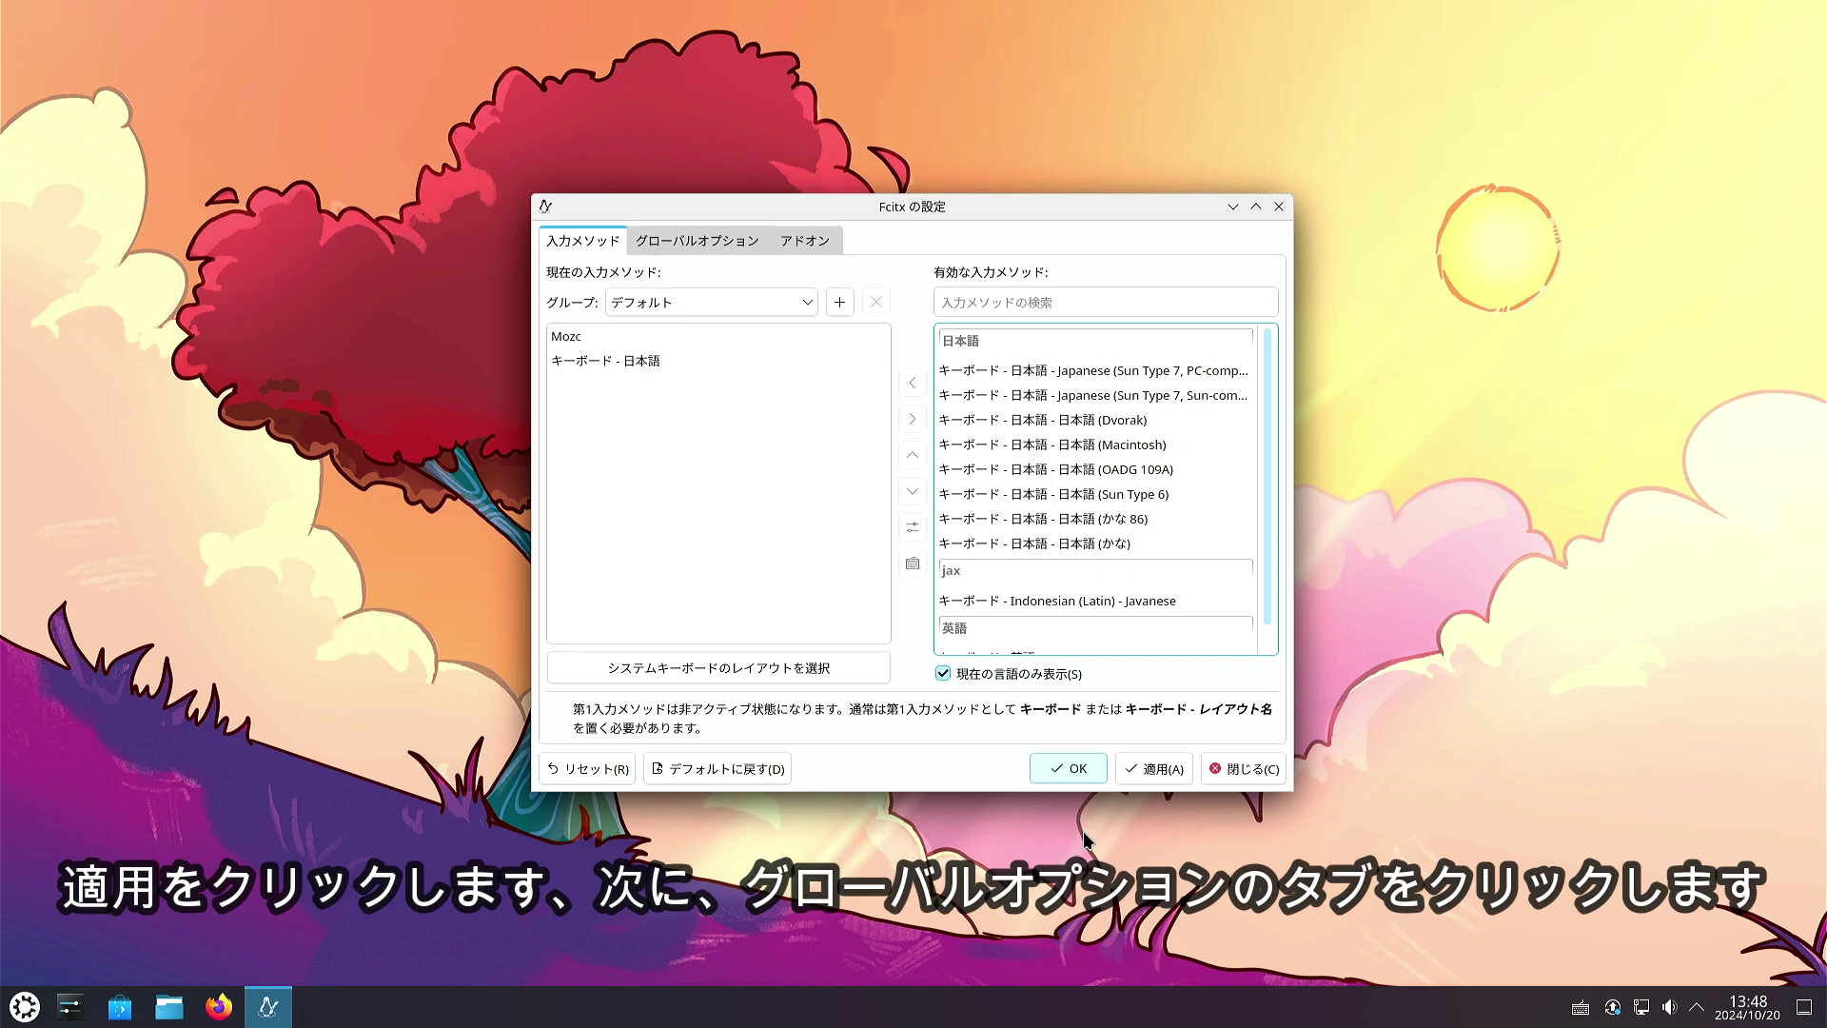
left_click(1156, 780)
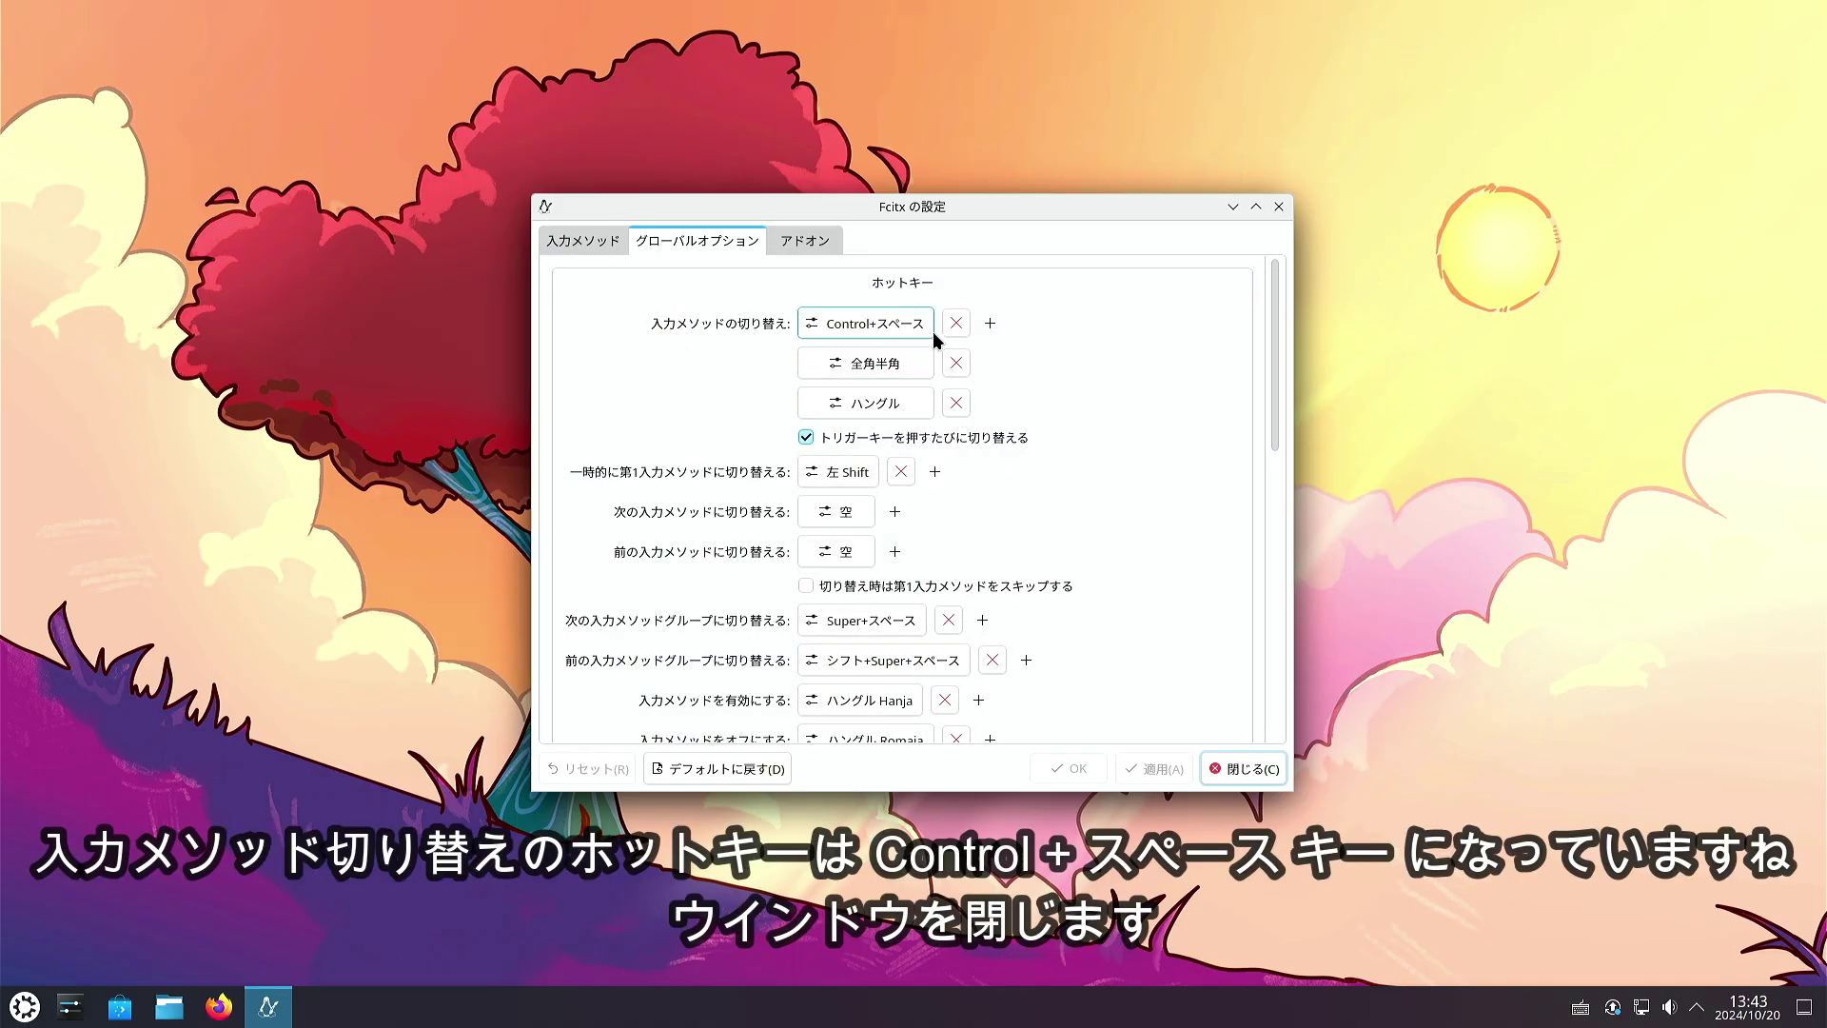
left_click(1233, 770)
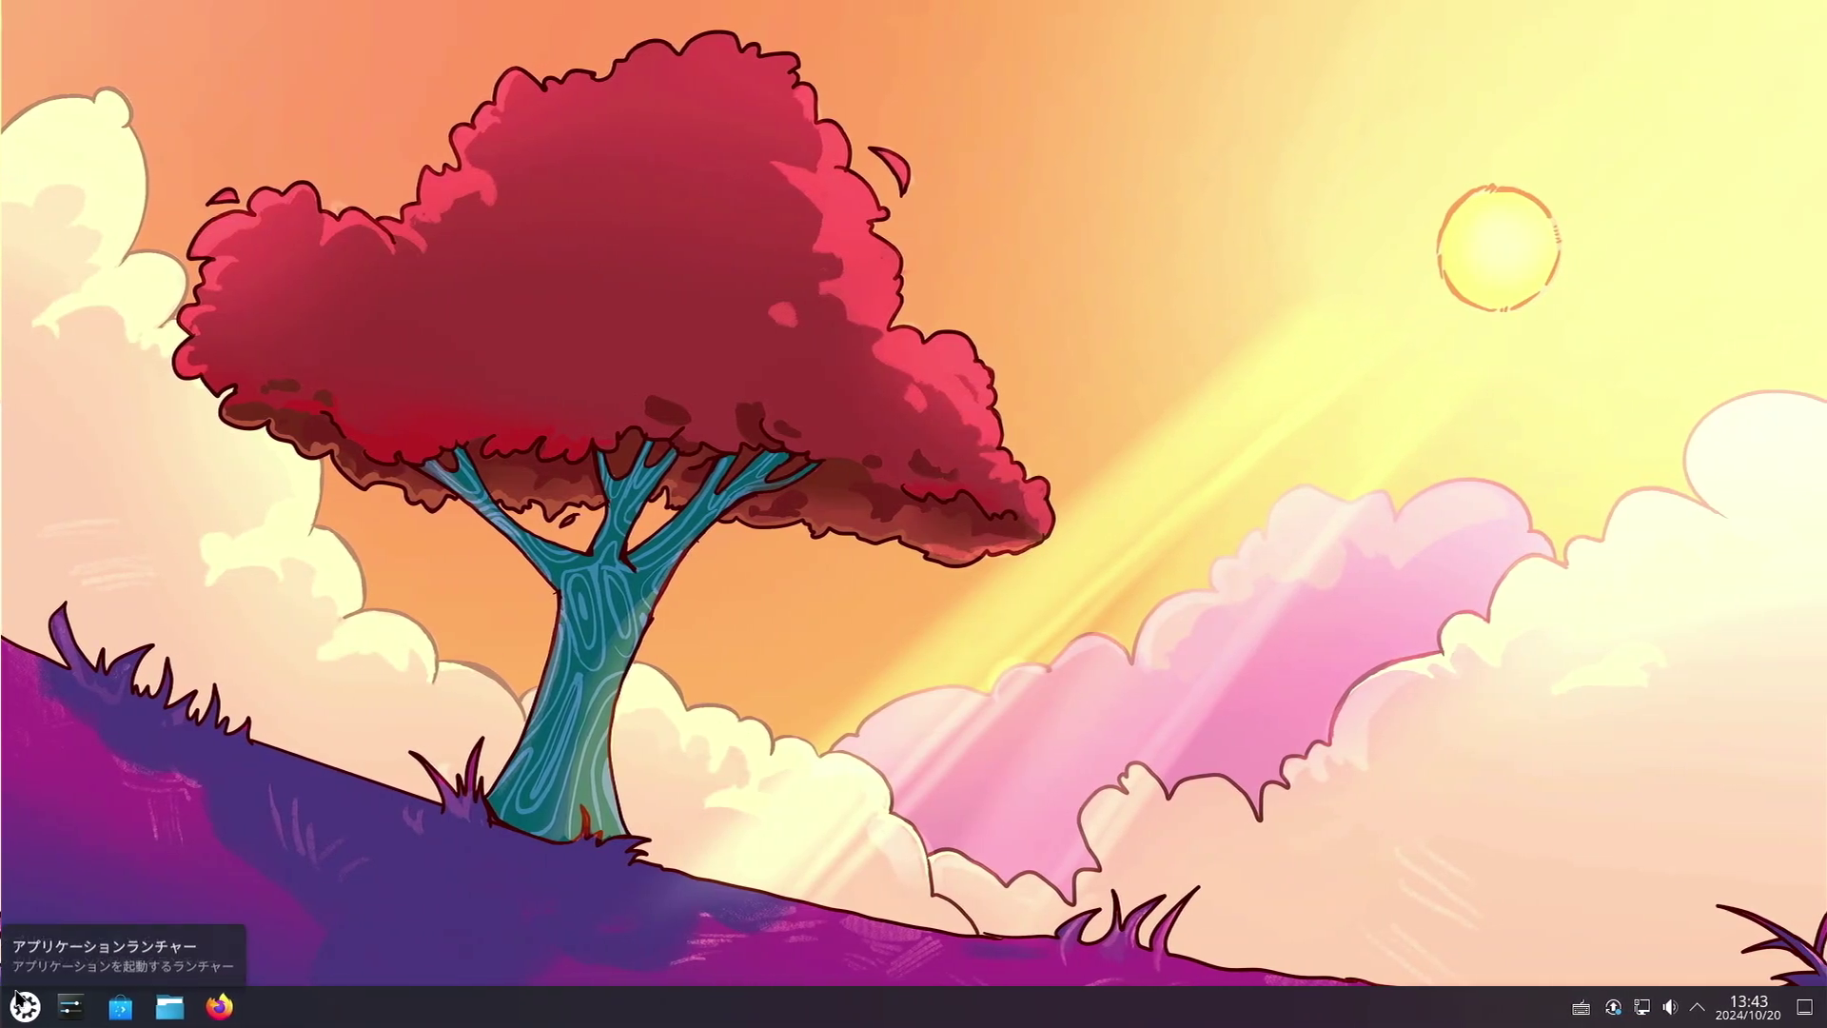
Launch the Kate text editor from the application launcher.
left_click(25, 1016)
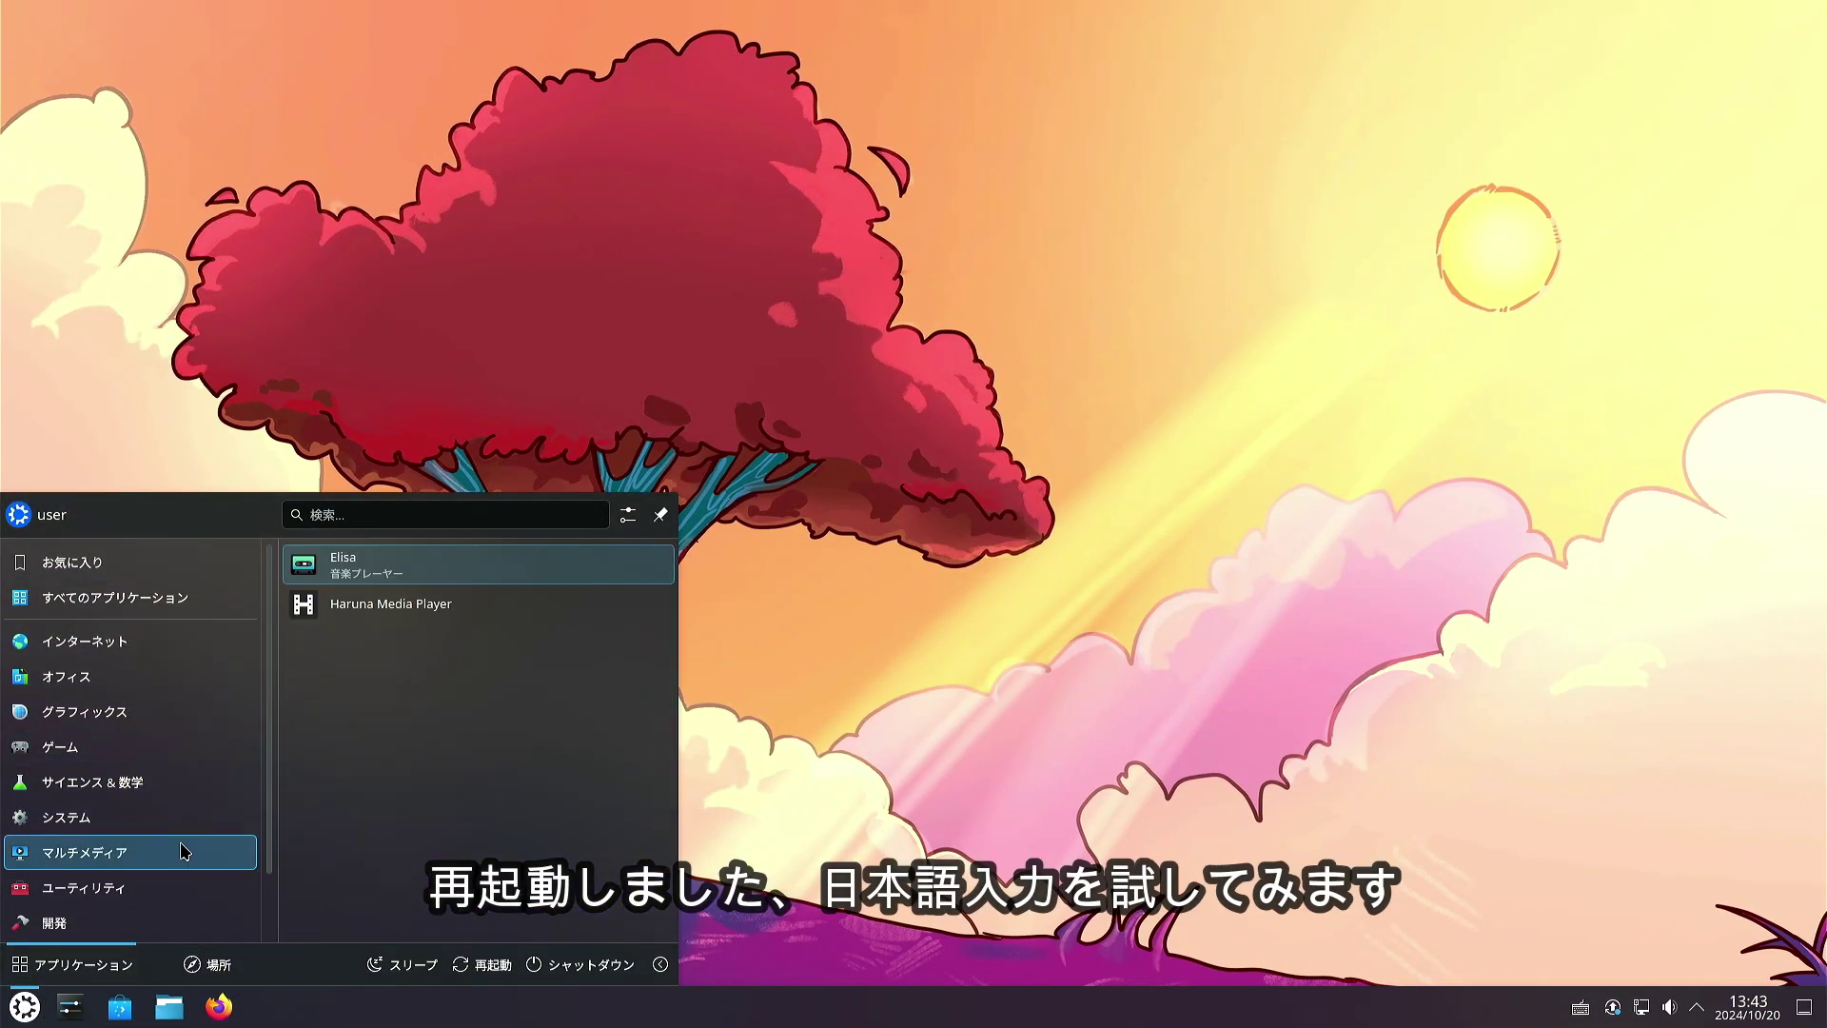
mouse_move(154, 710)
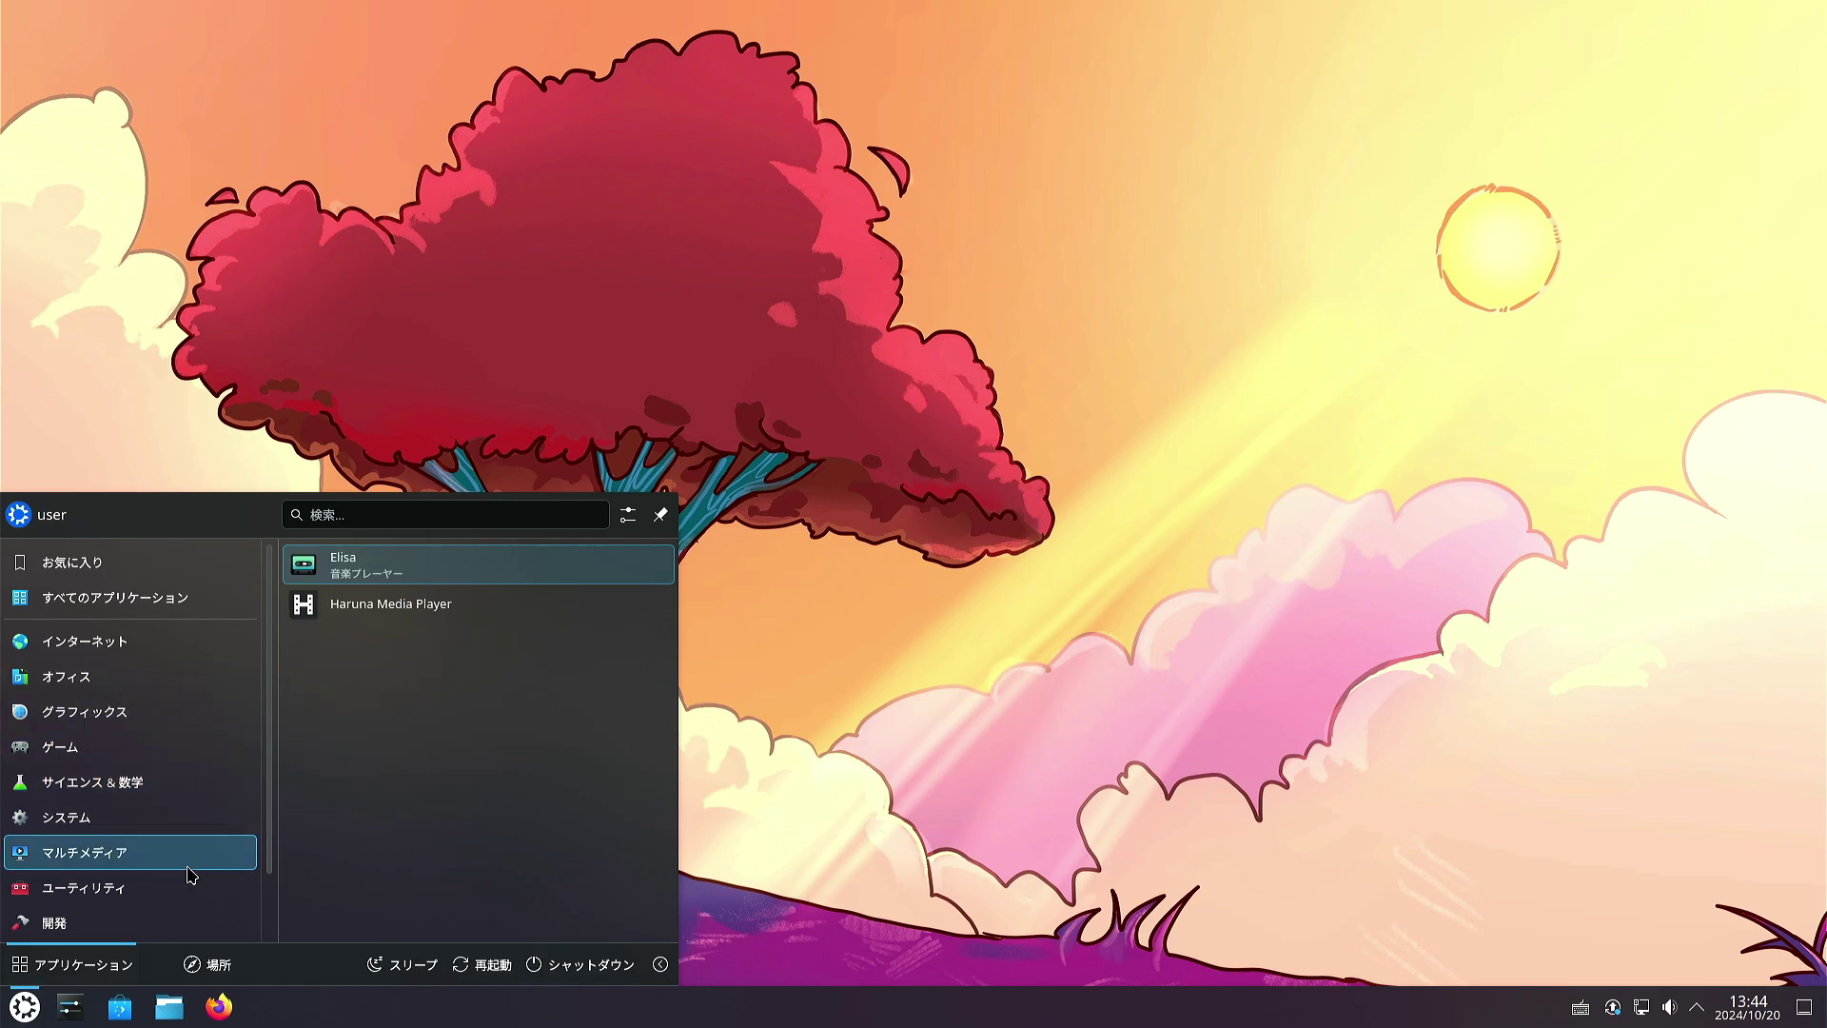
mouse_move(185, 817)
mouse_move(95, 887)
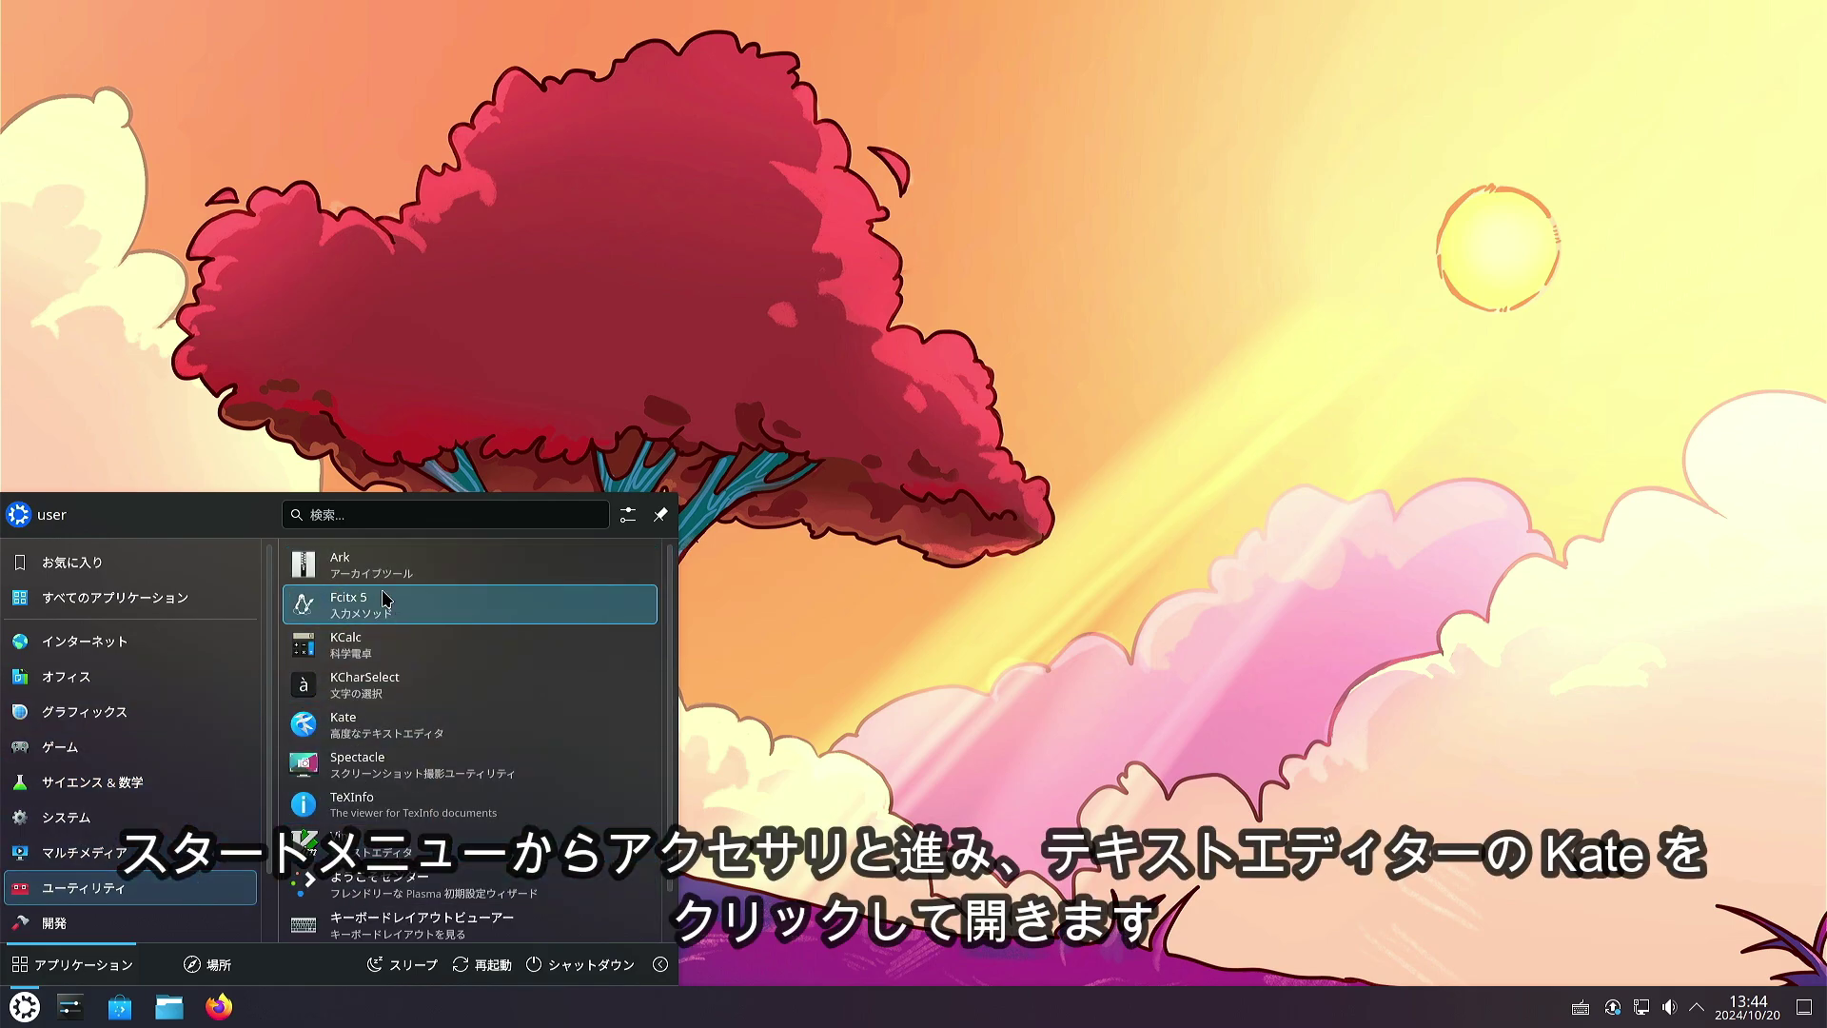
left_click(407, 721)
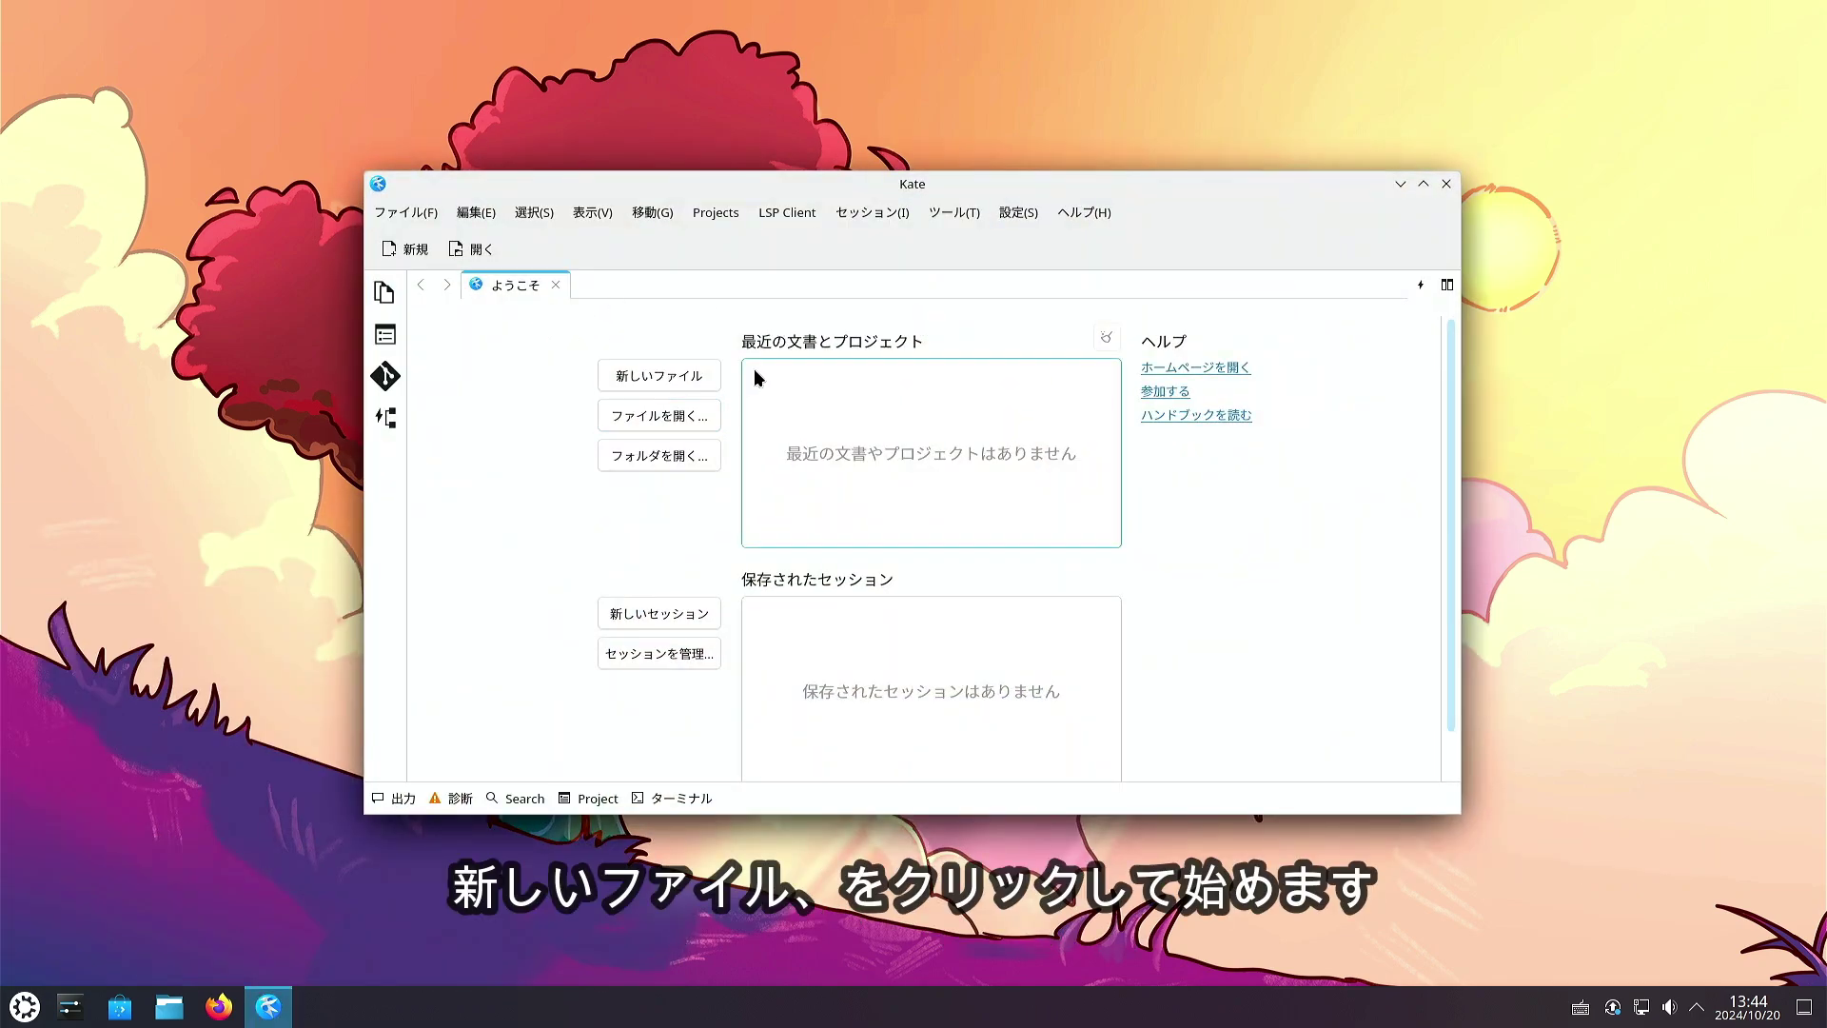
Type nihongo nyuuryoku in a new document, converting it to 日本語入力, then close discarding it.
left_click(650, 377)
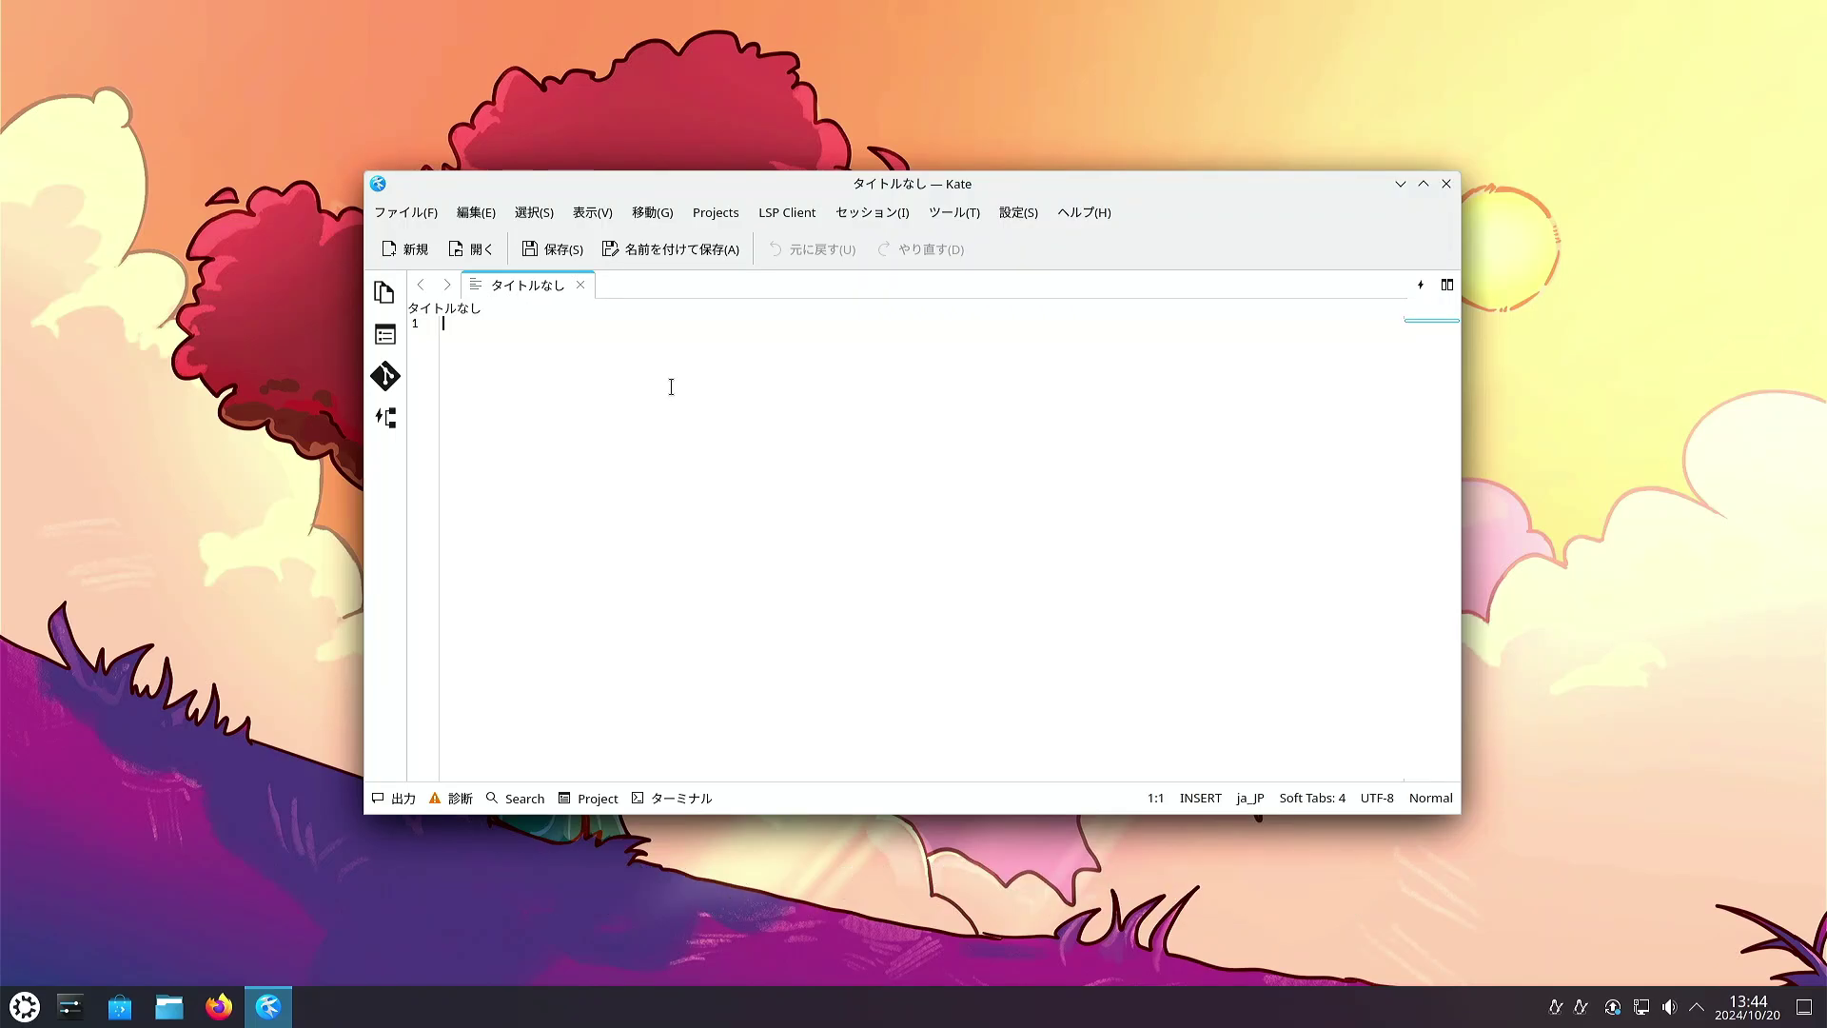
type("ni")
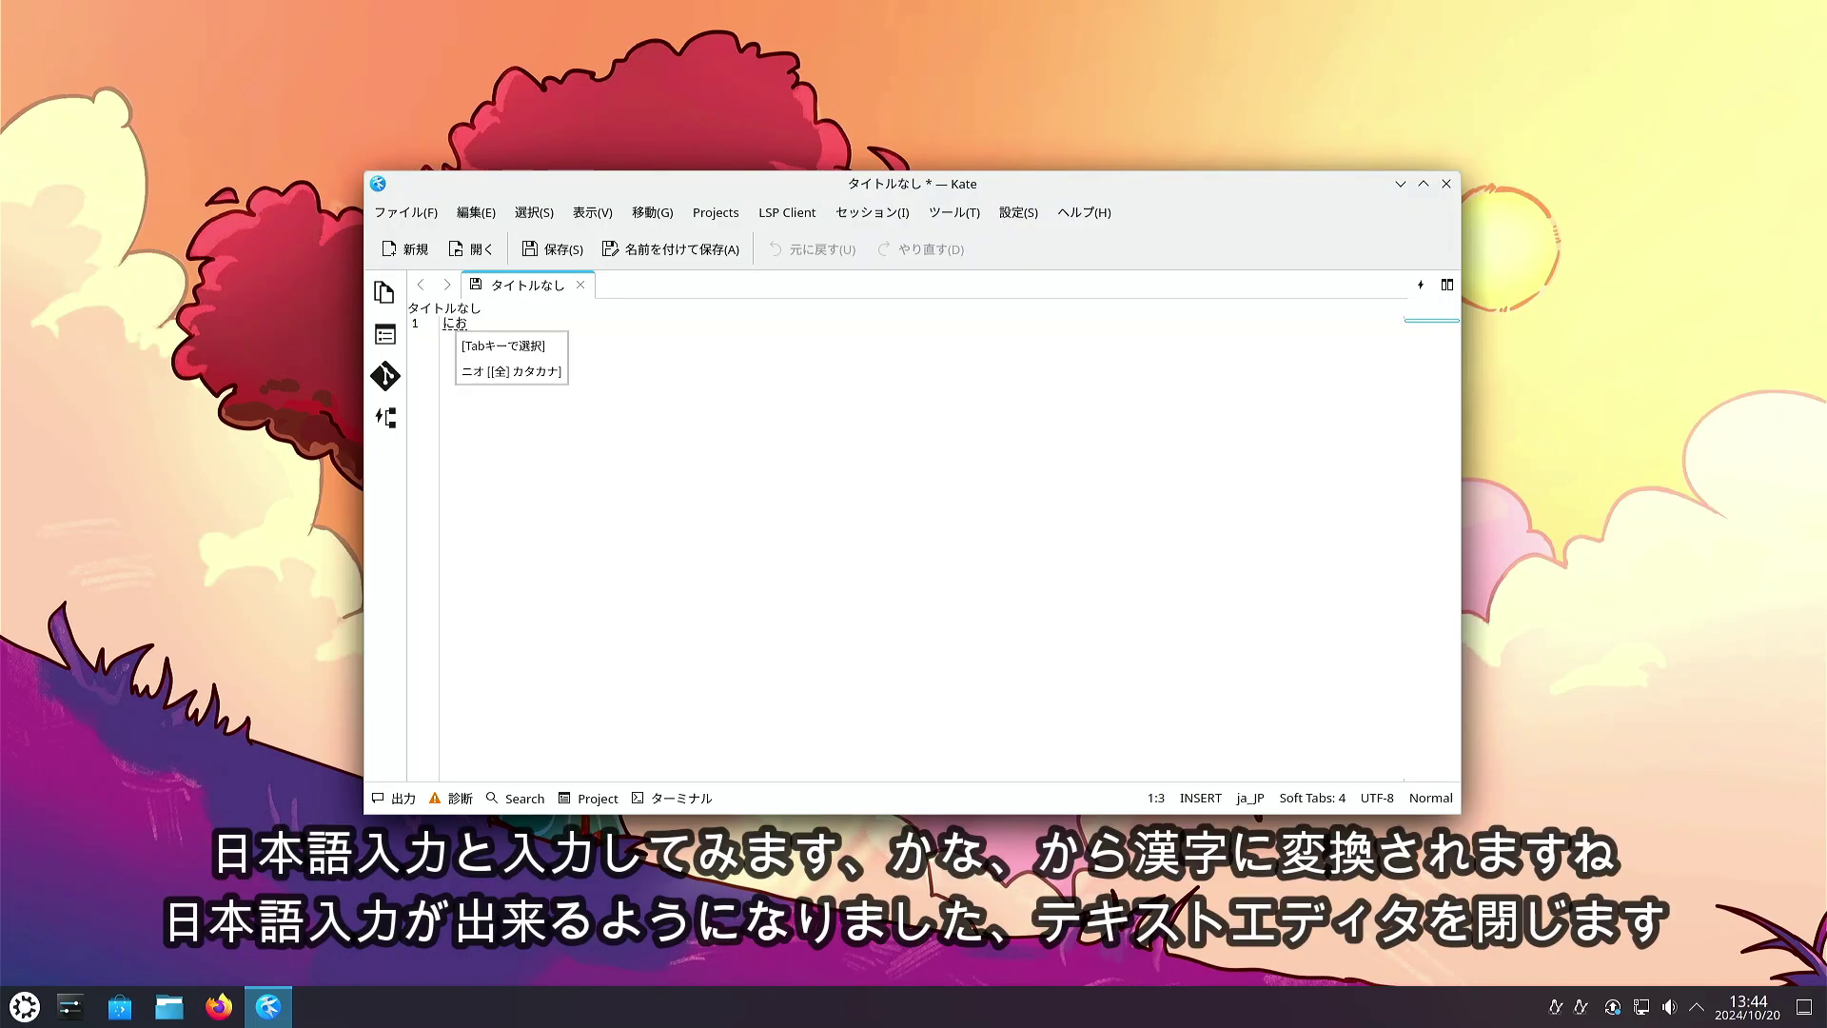
type("hongo")
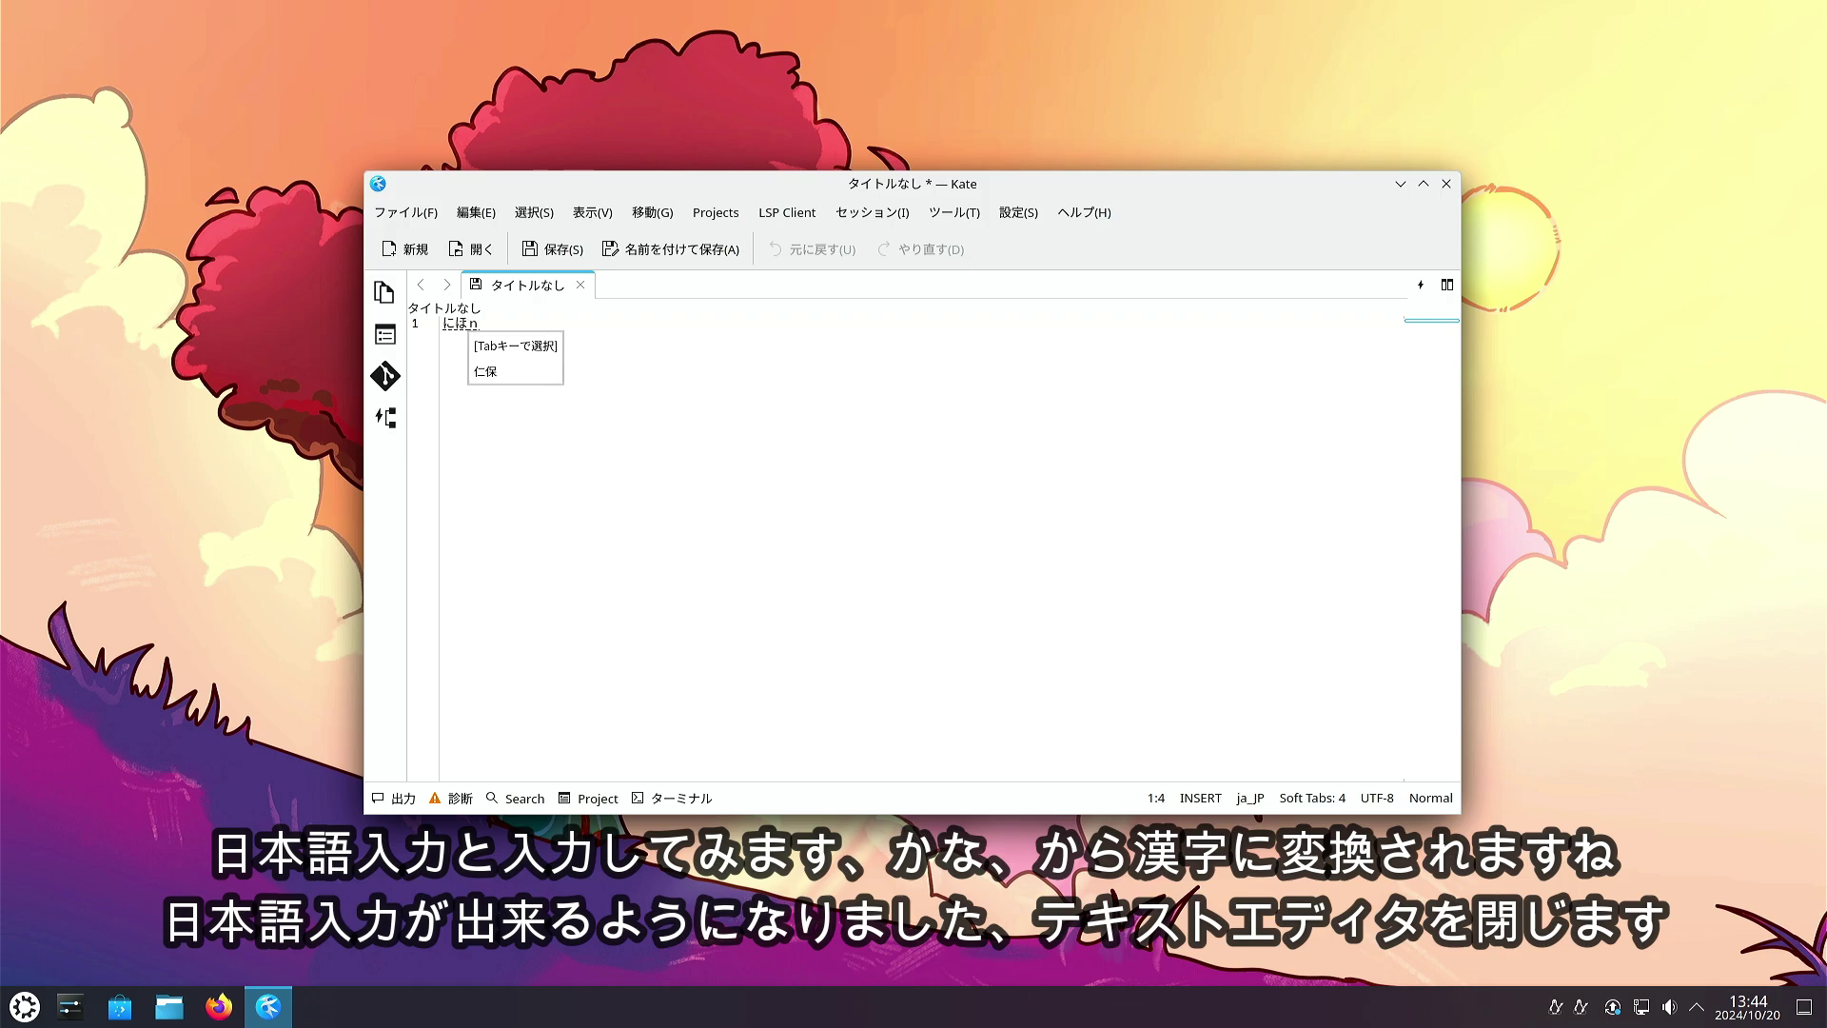
key("space")
type("nyuuryo")
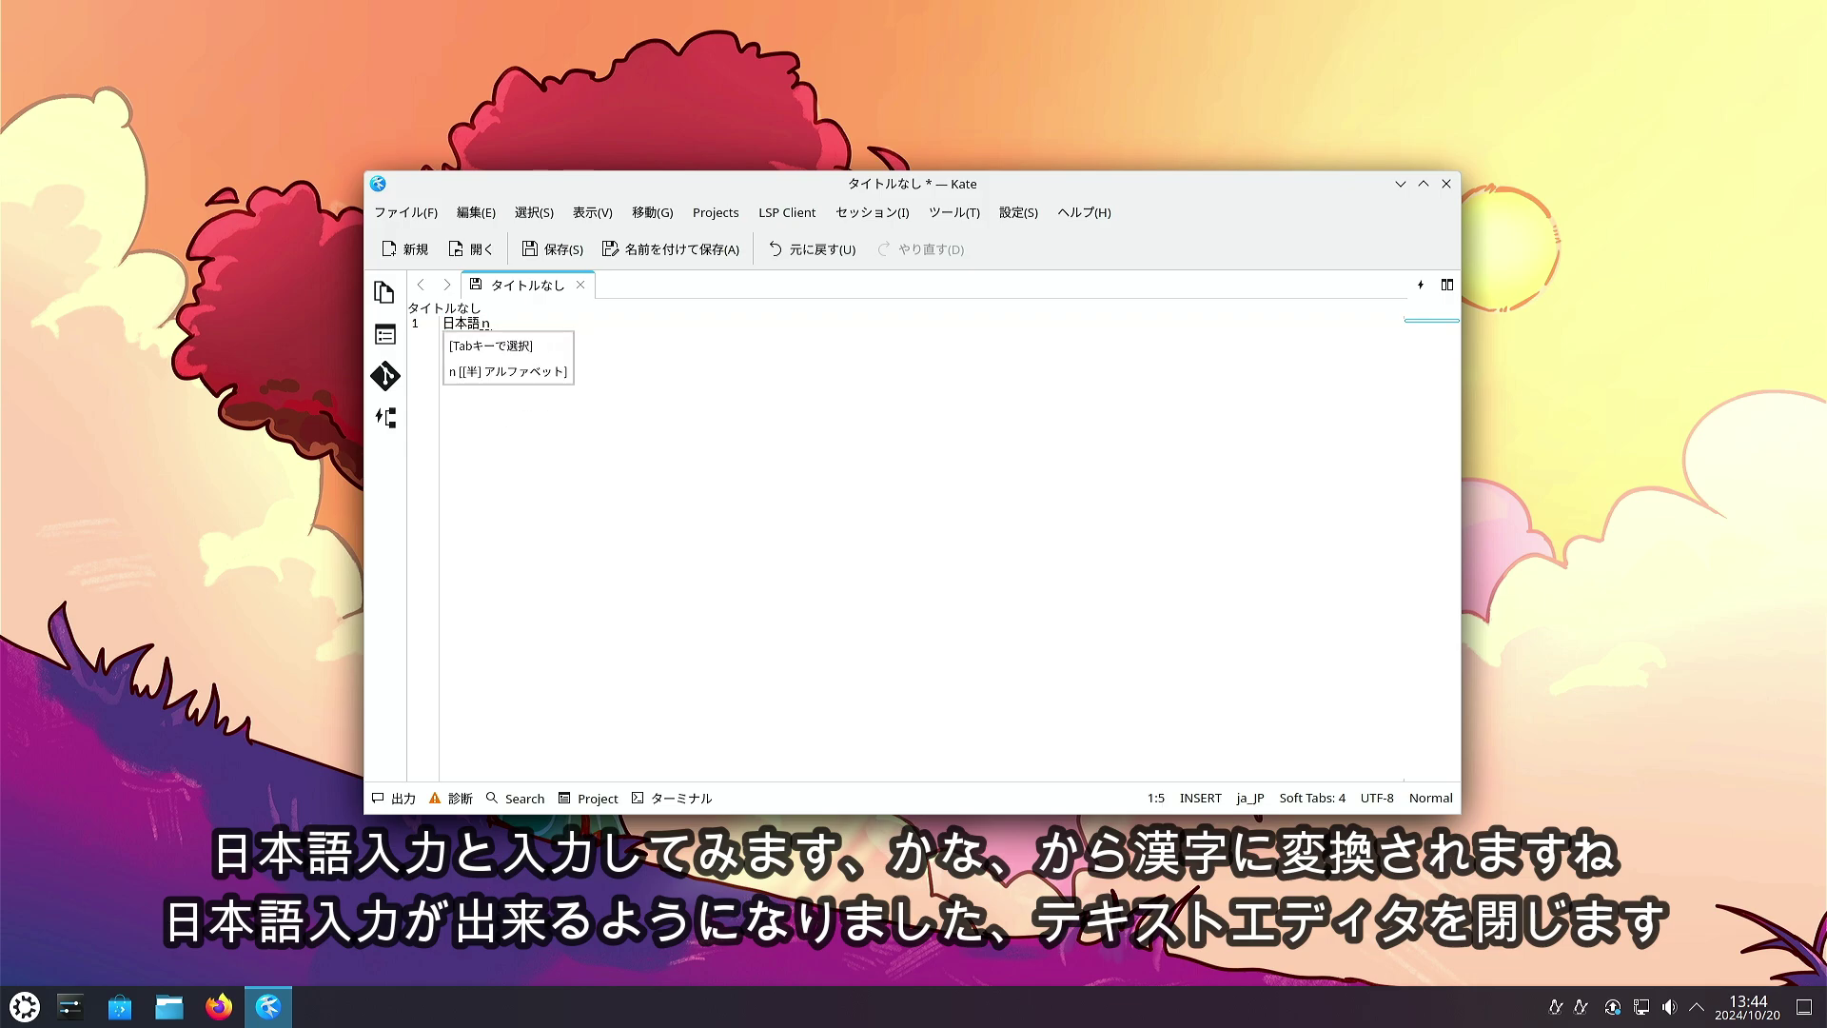
type("ku")
key("space")
key("Return")
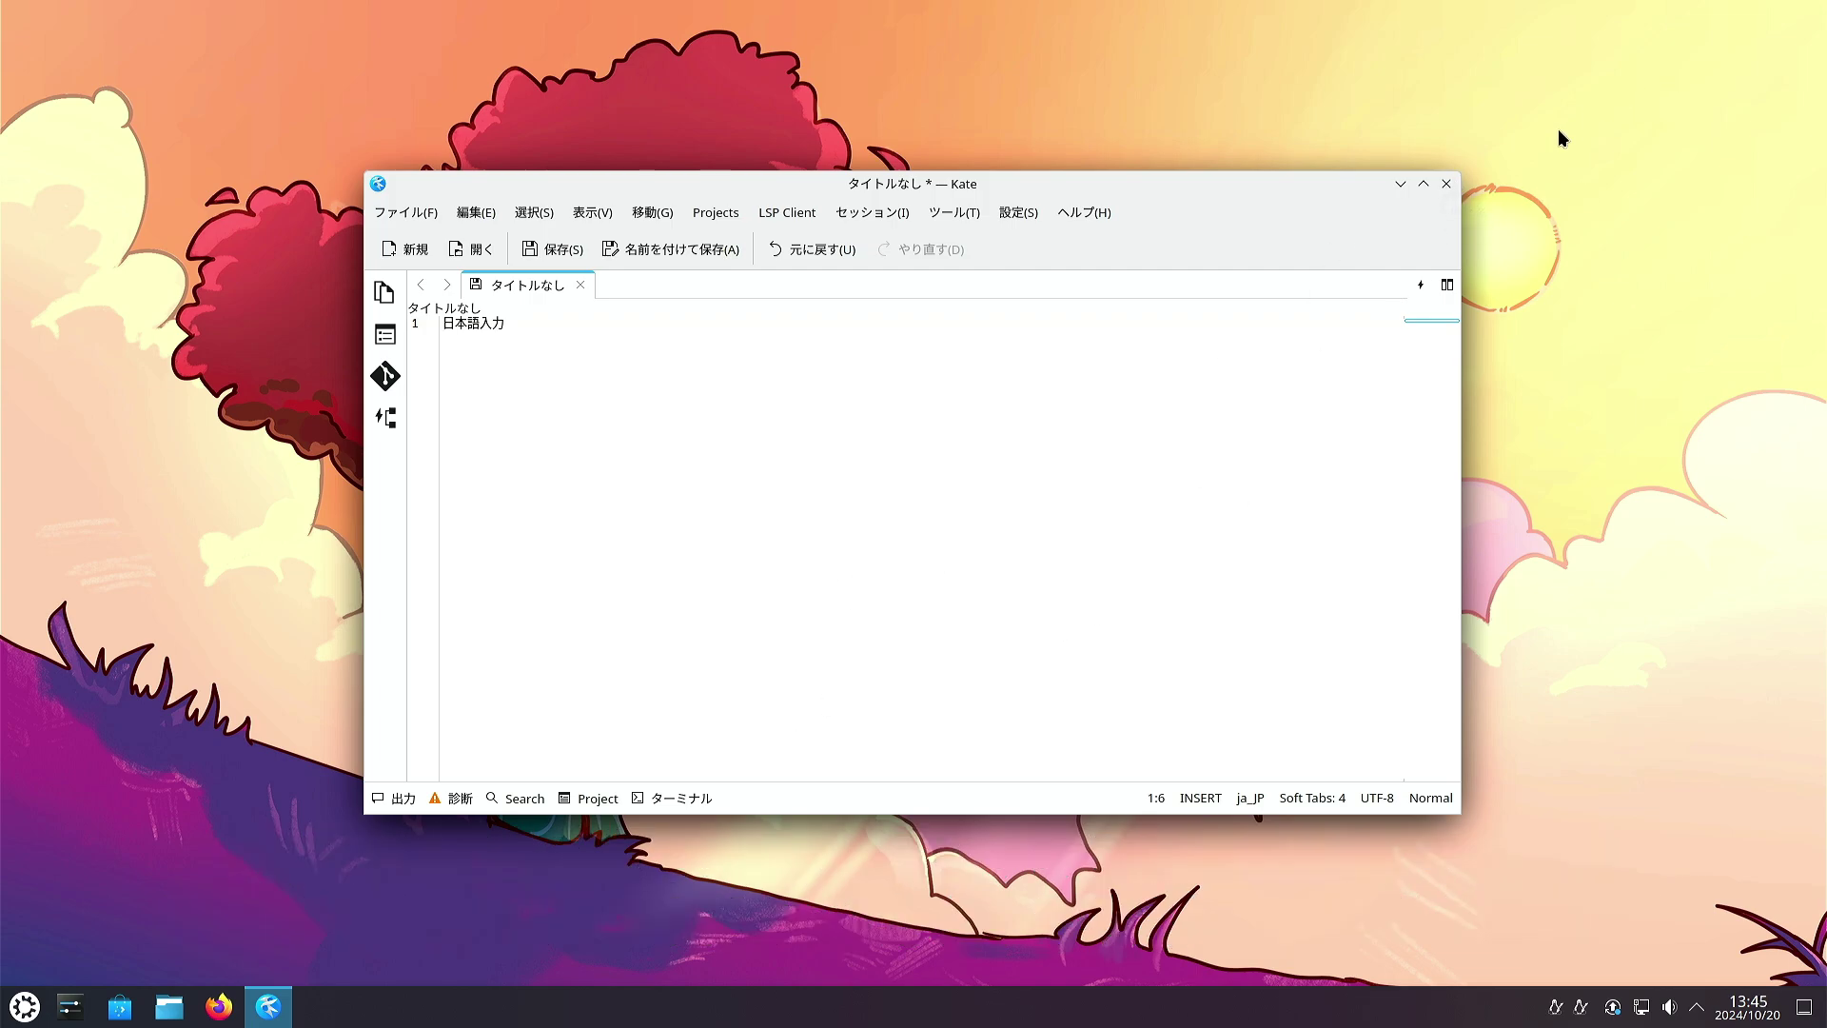
left_click(1442, 185)
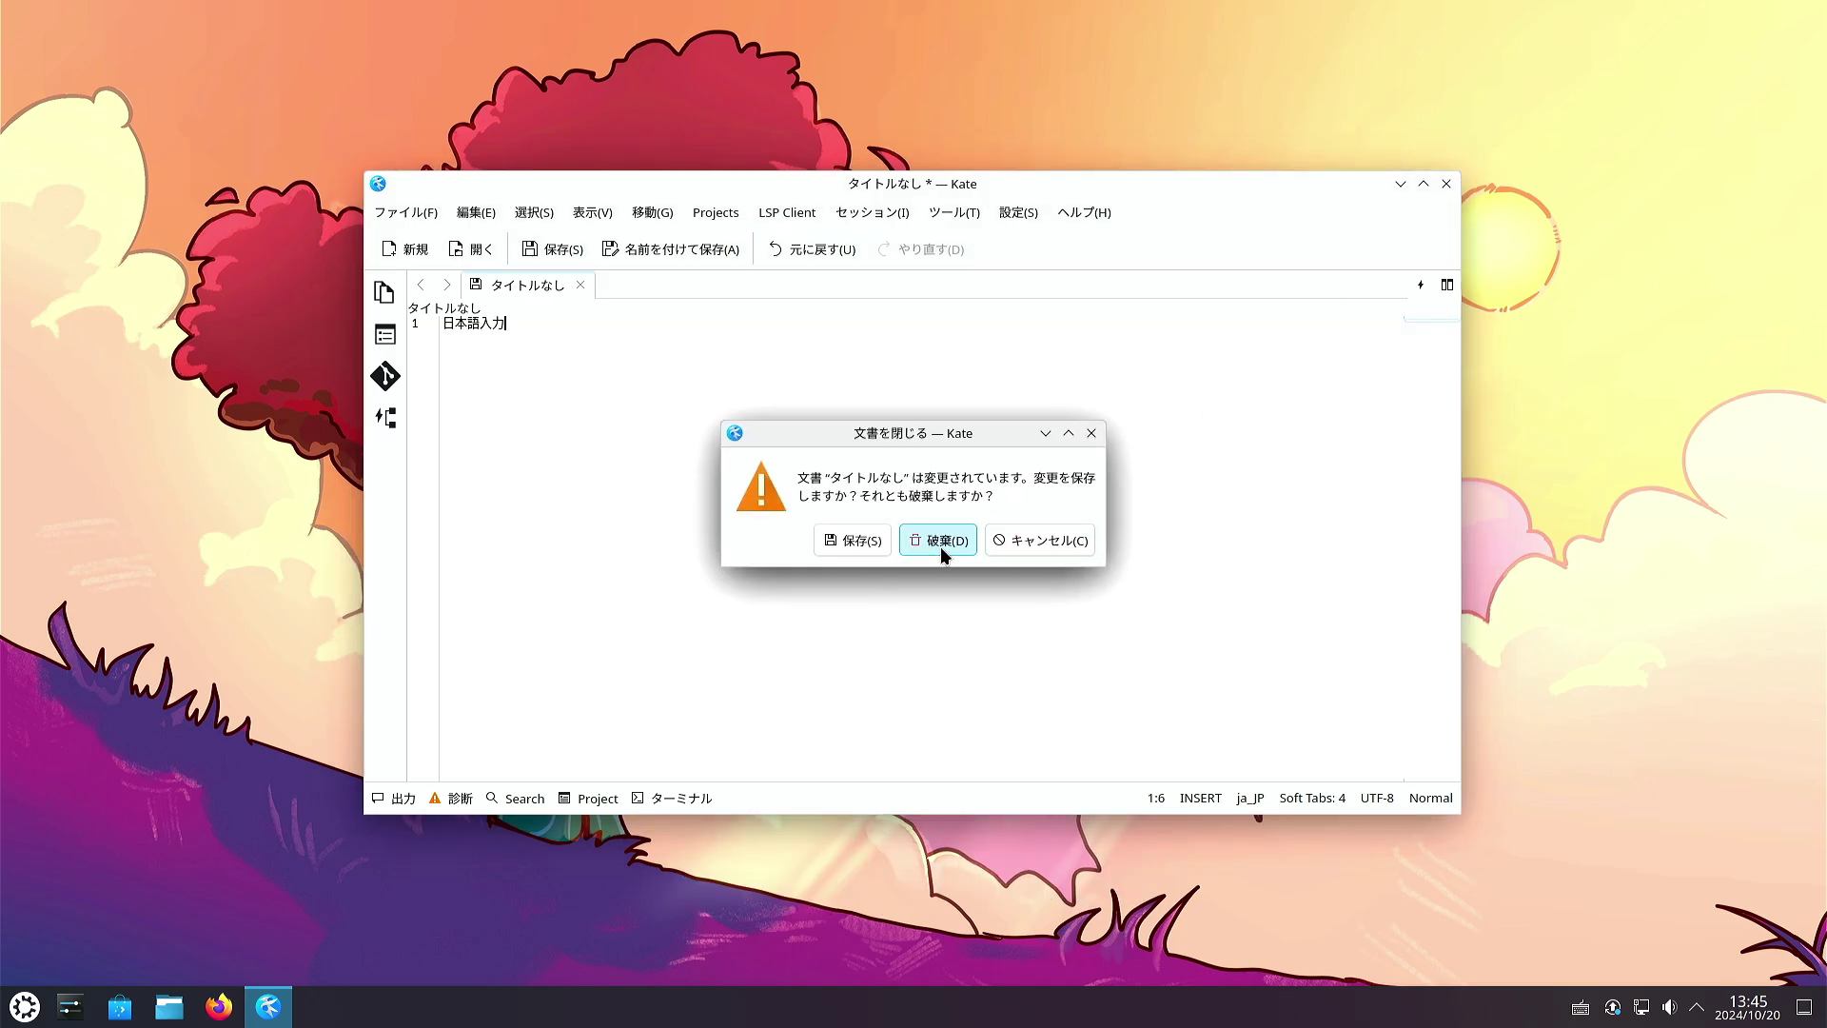
left_click(940, 546)
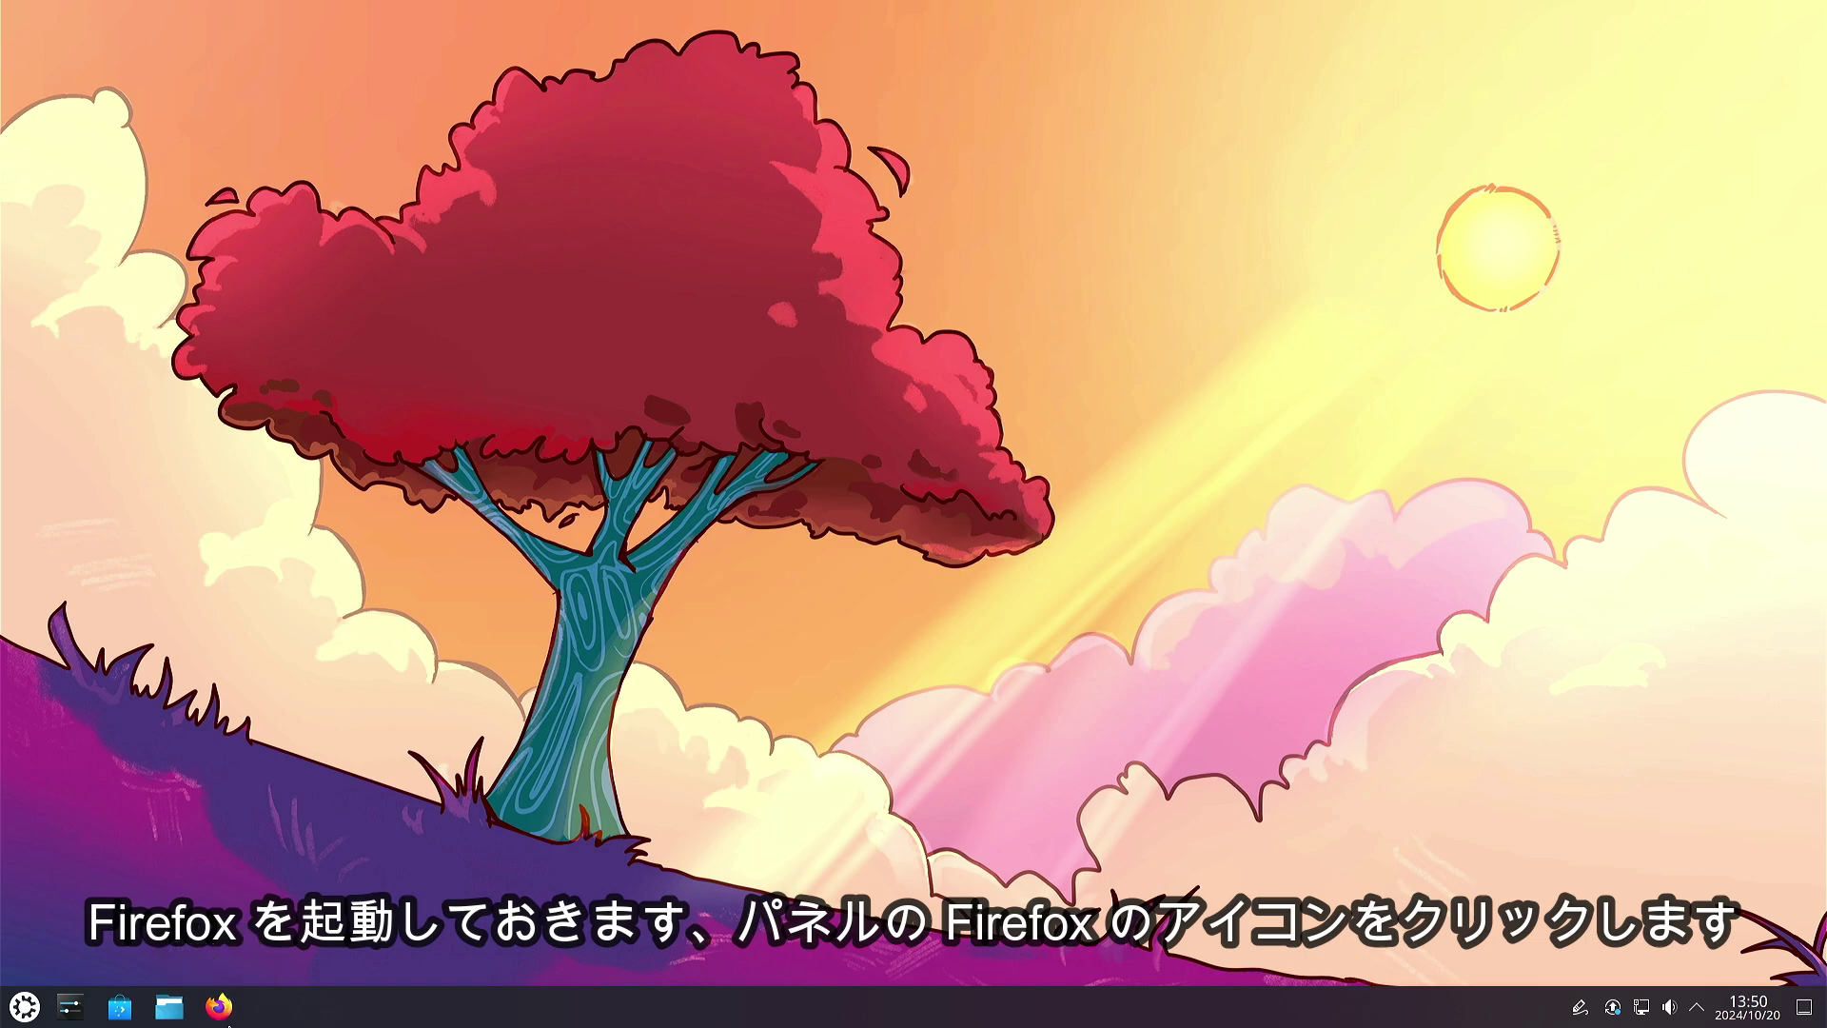
Launch Firefox, skip the import and phone sync steps, start browsing, and close the privacy notice tab.
left_click(229, 1018)
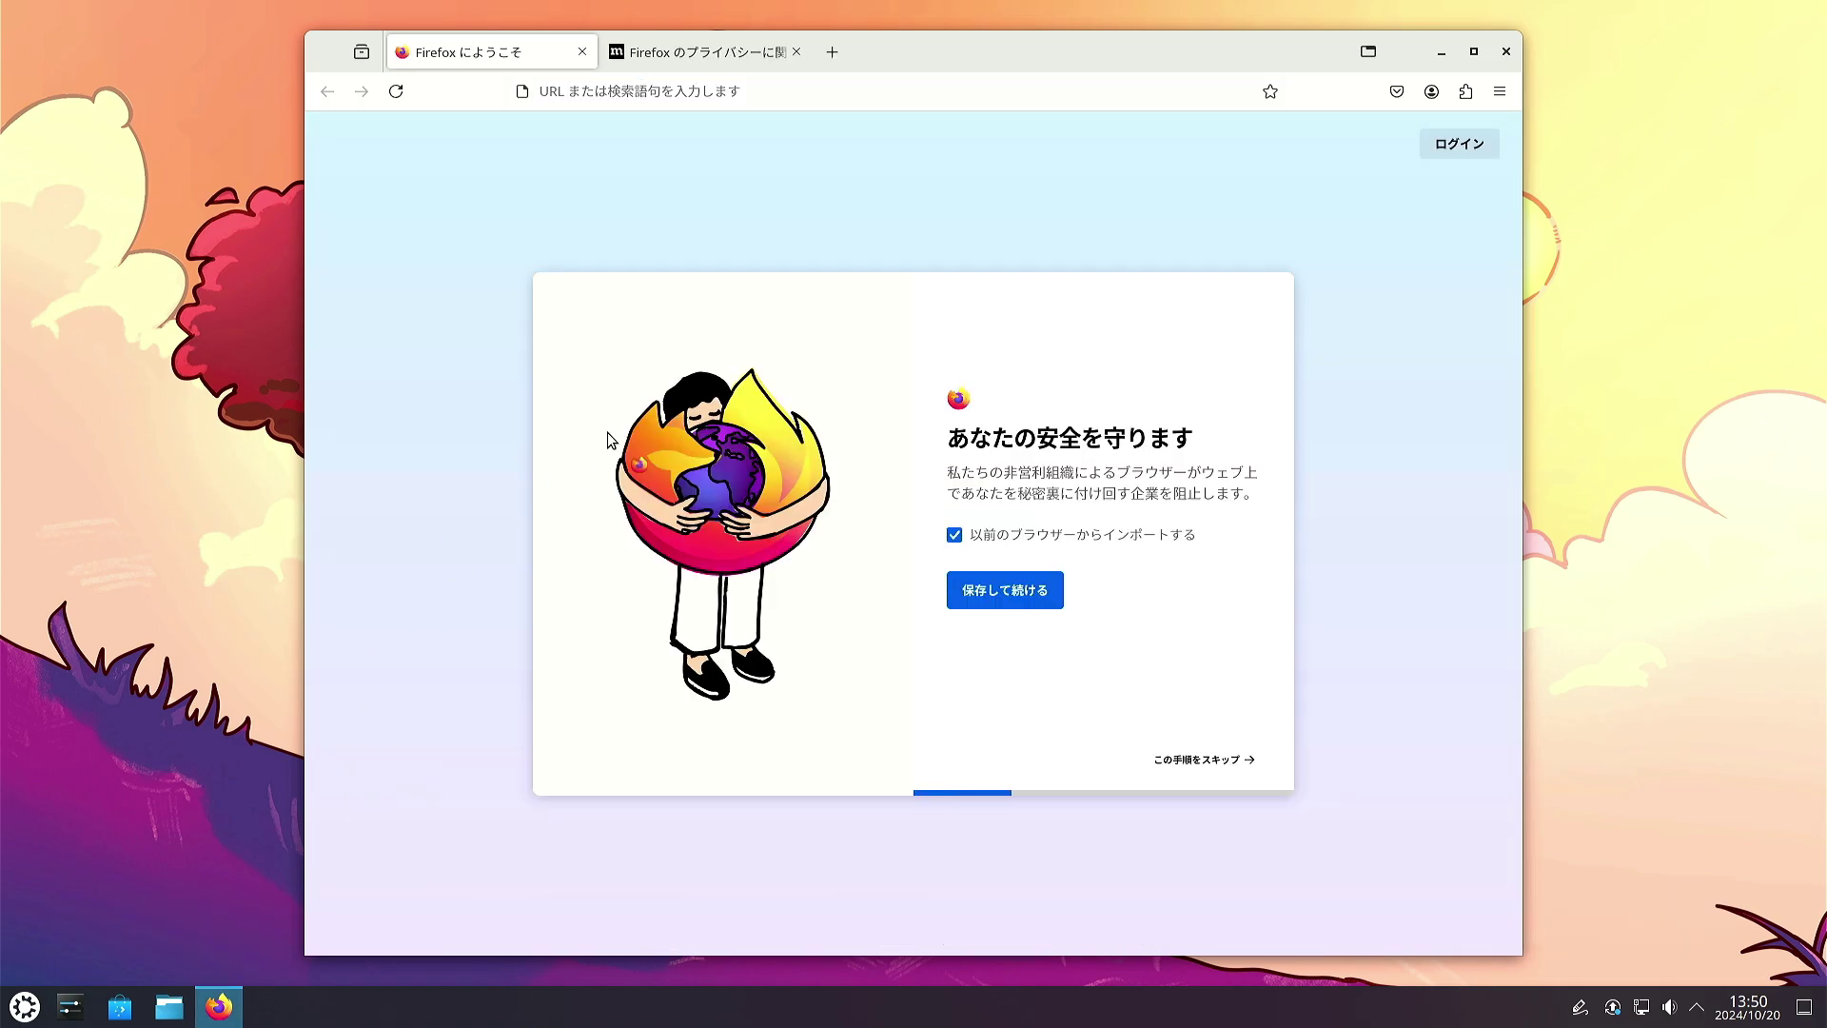
left_click(1218, 759)
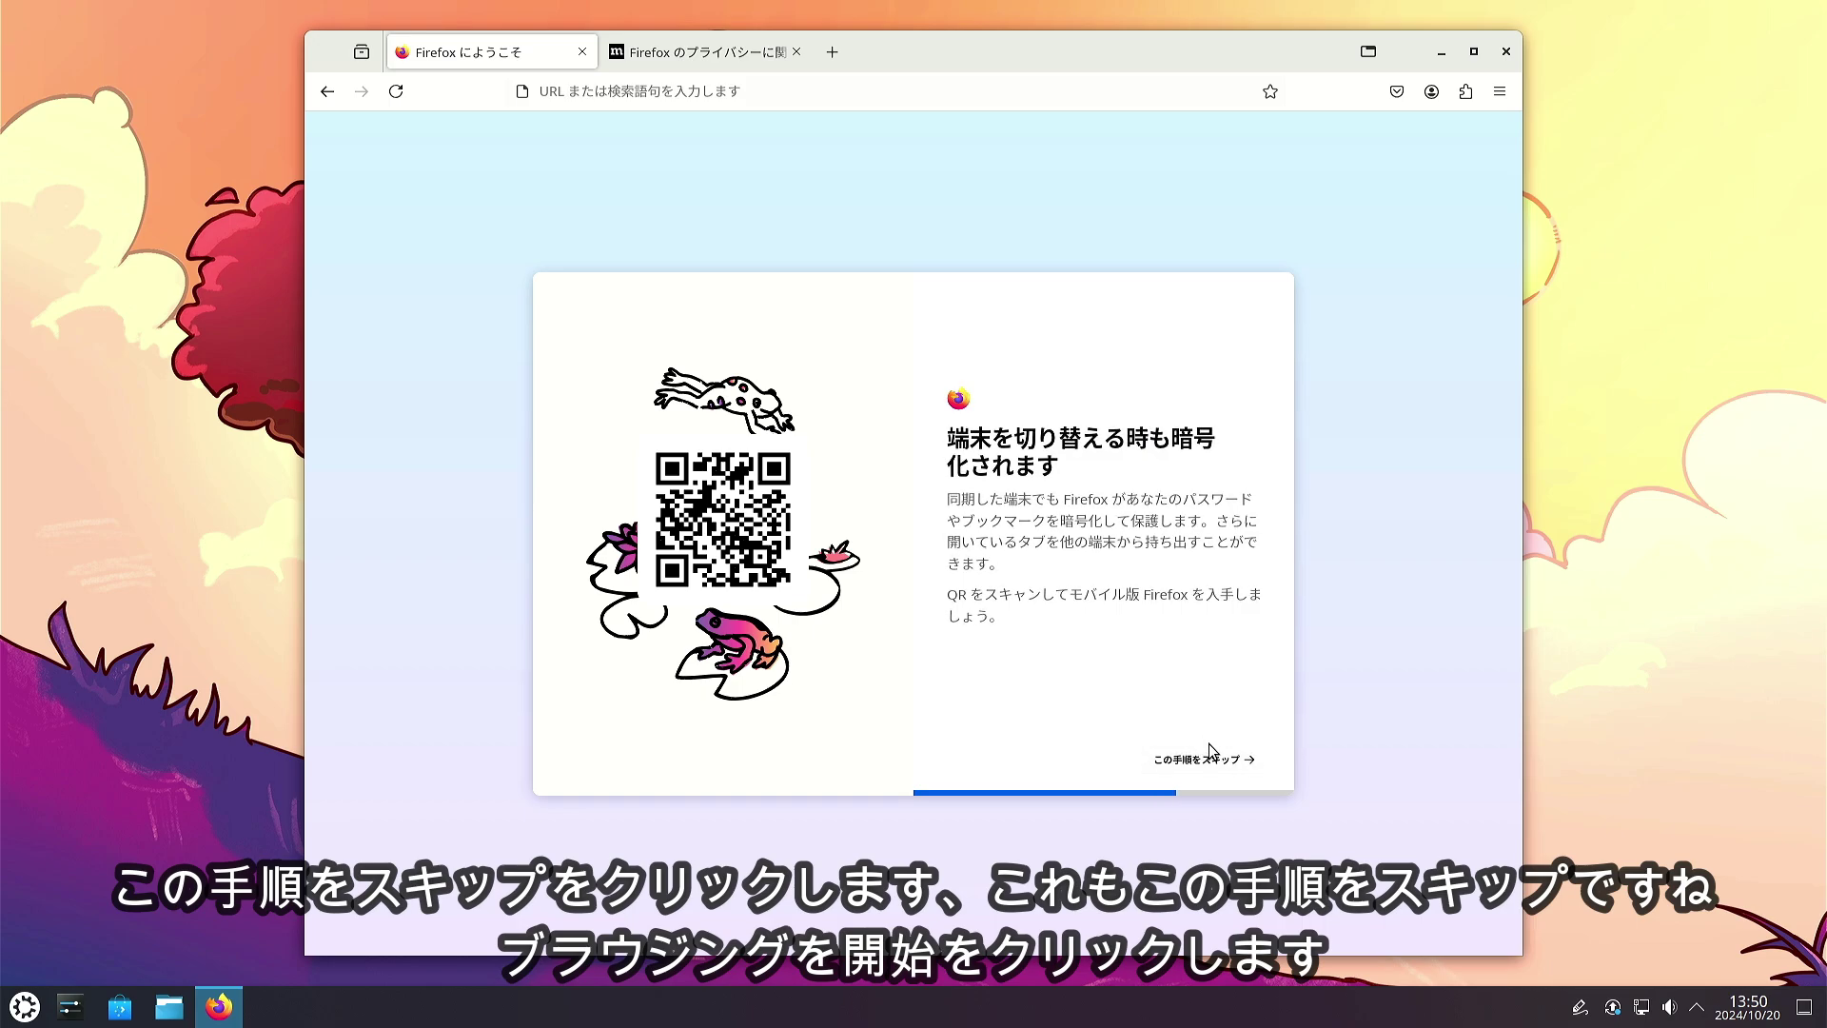
left_click(1226, 768)
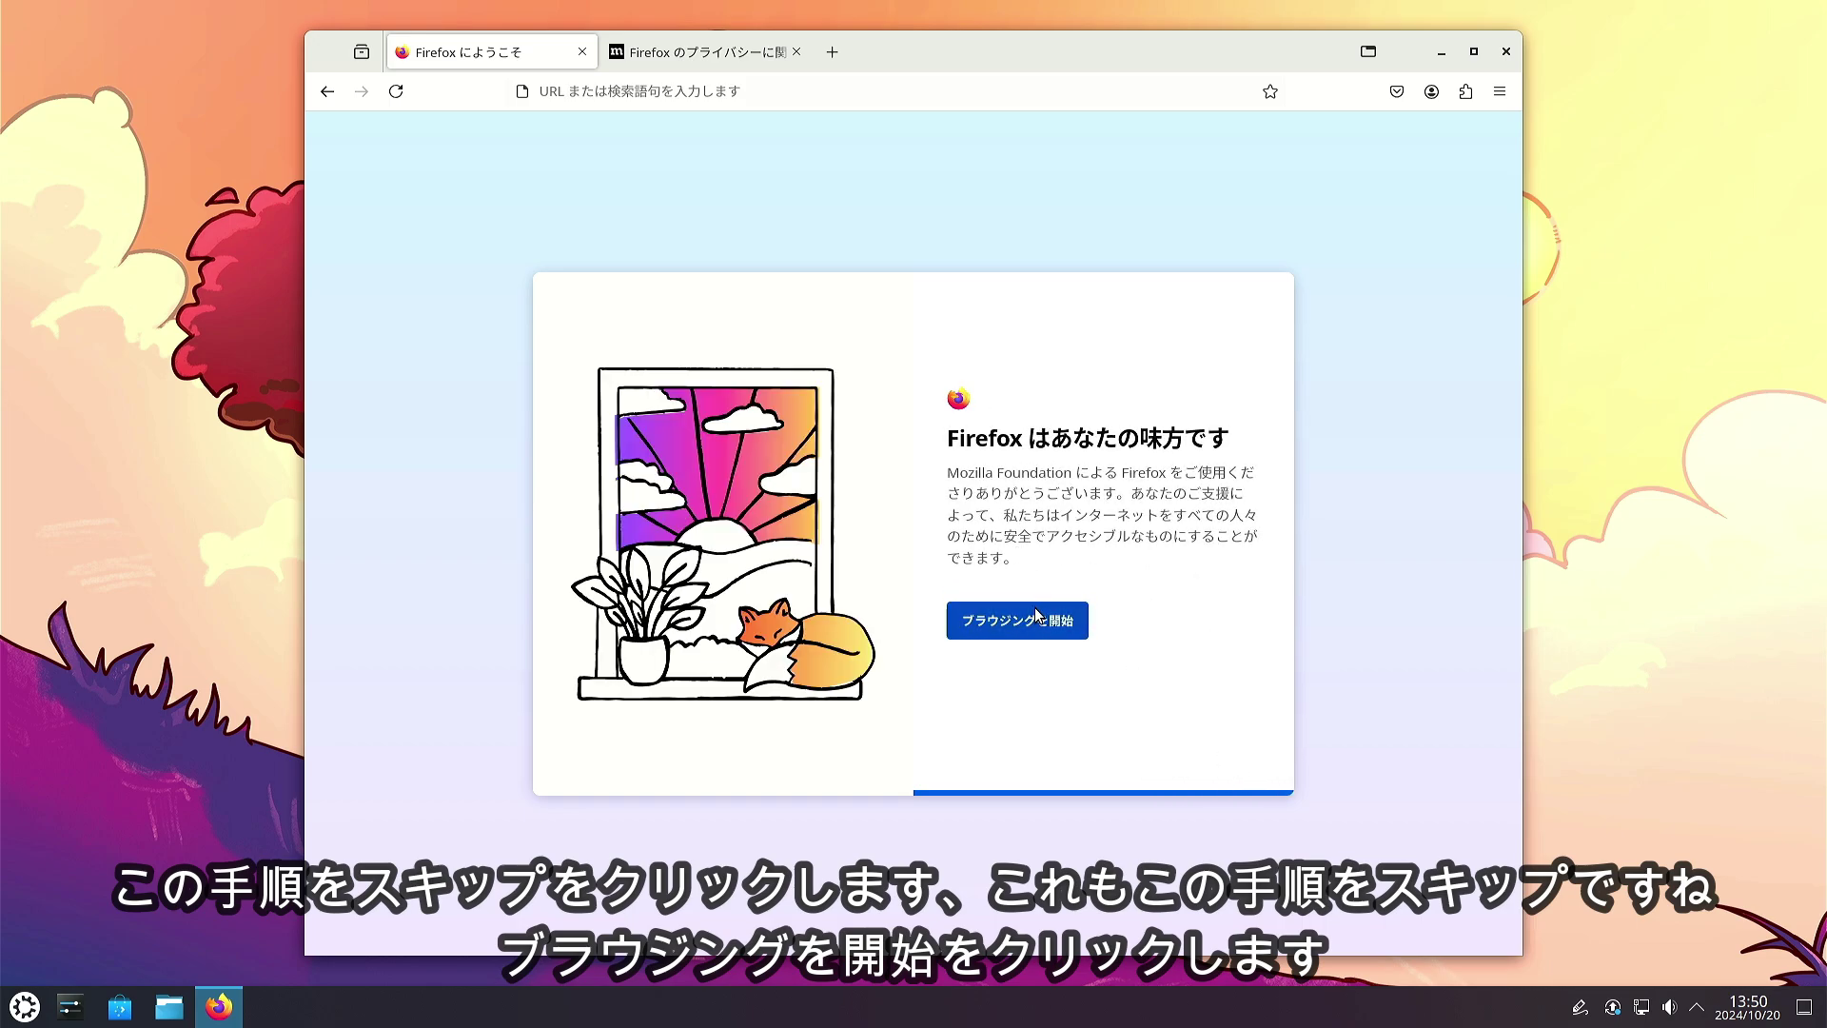
left_click(1040, 628)
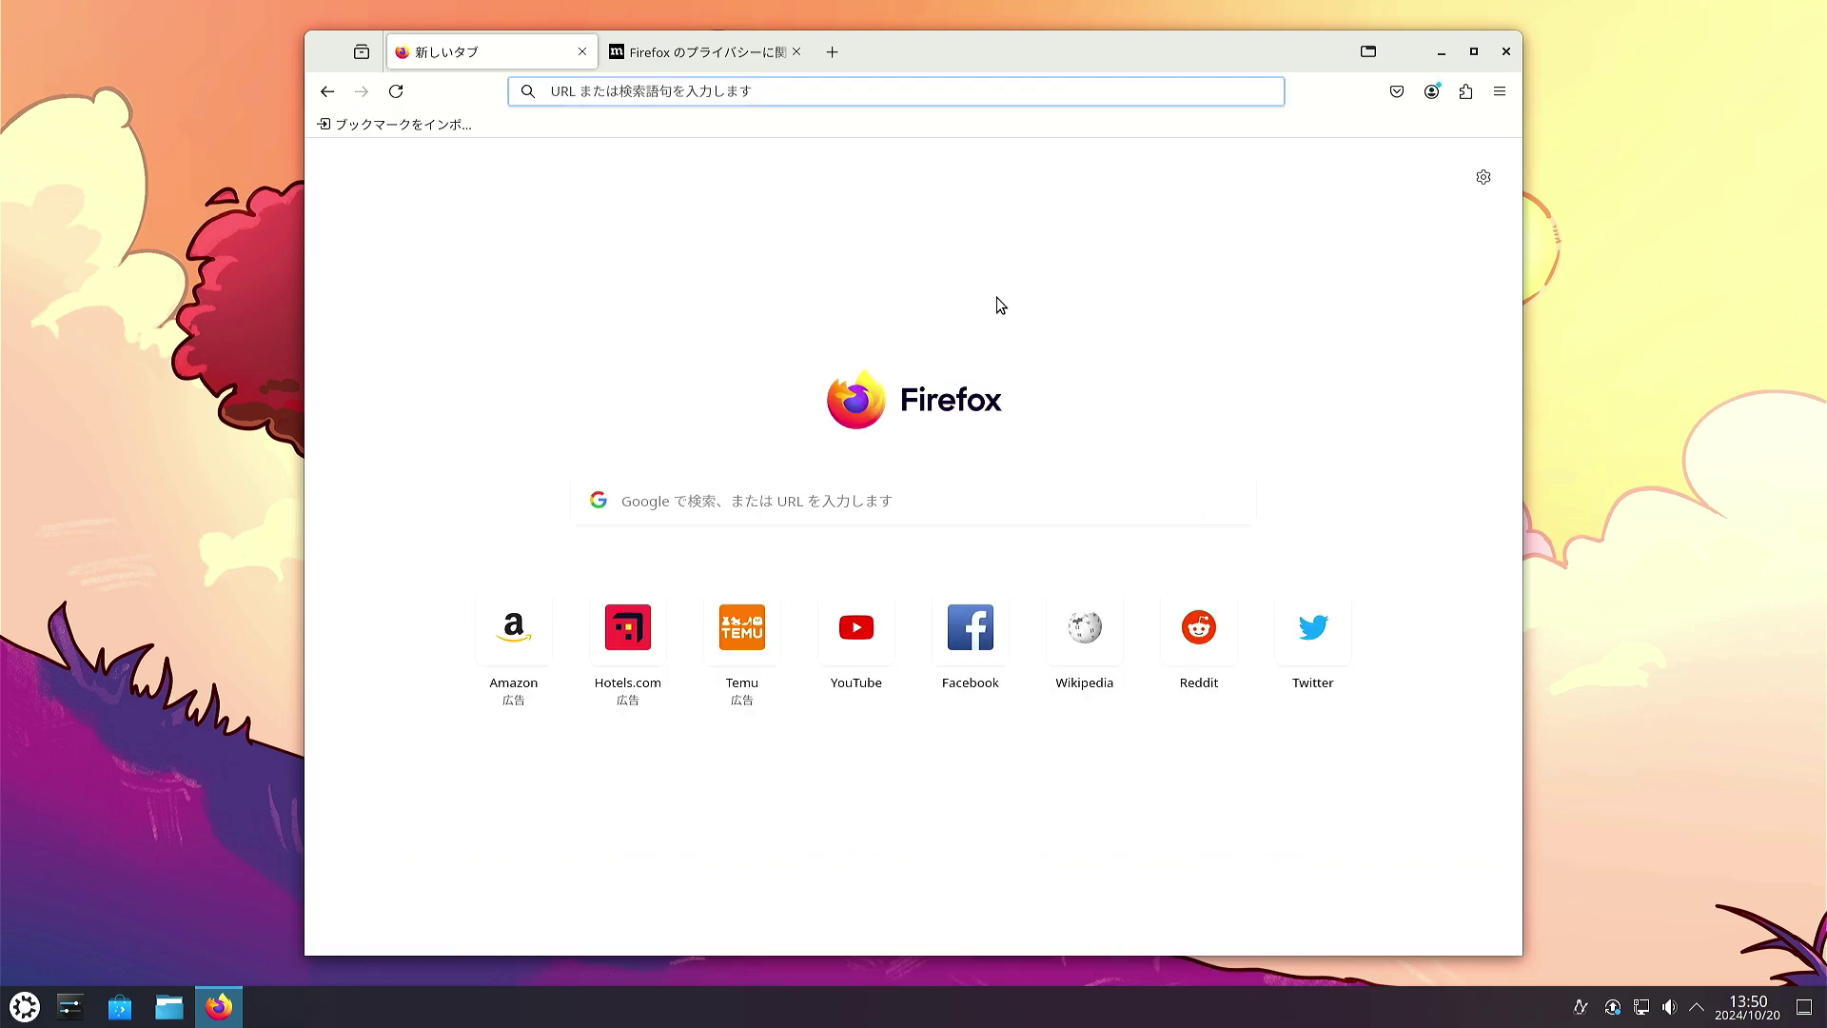
left_click(750, 55)
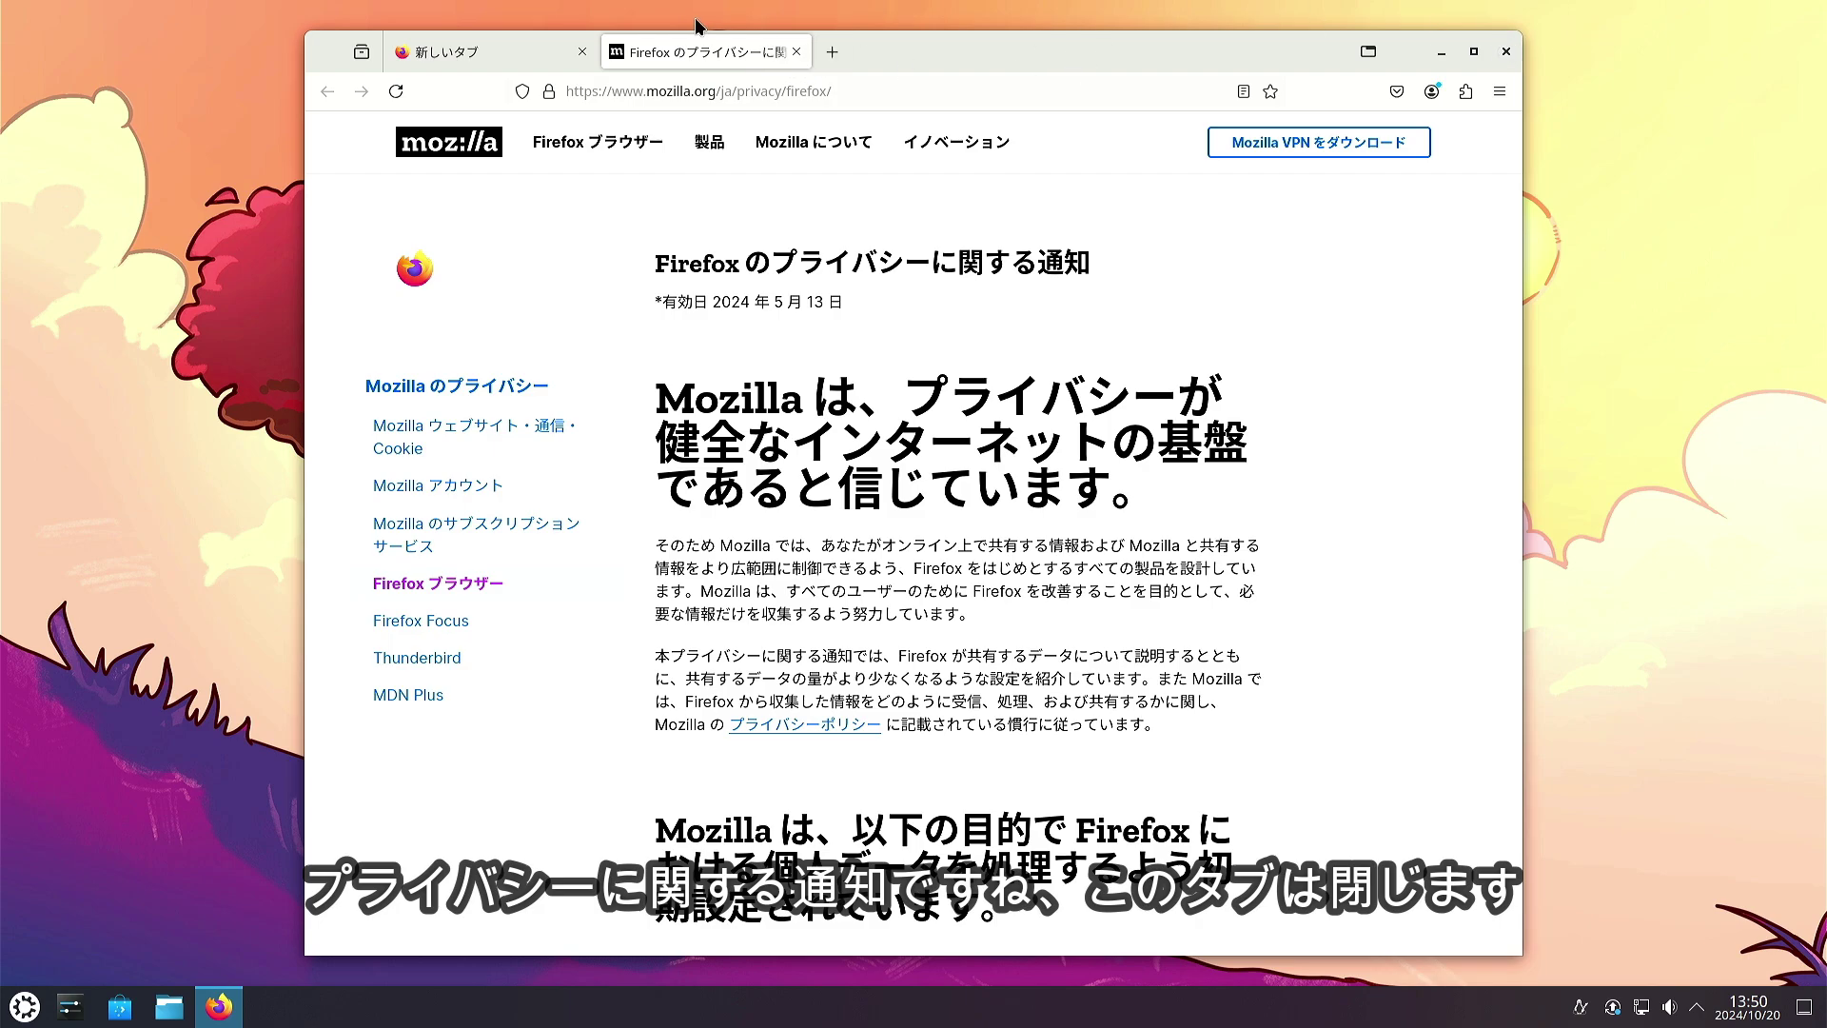
left_click(797, 51)
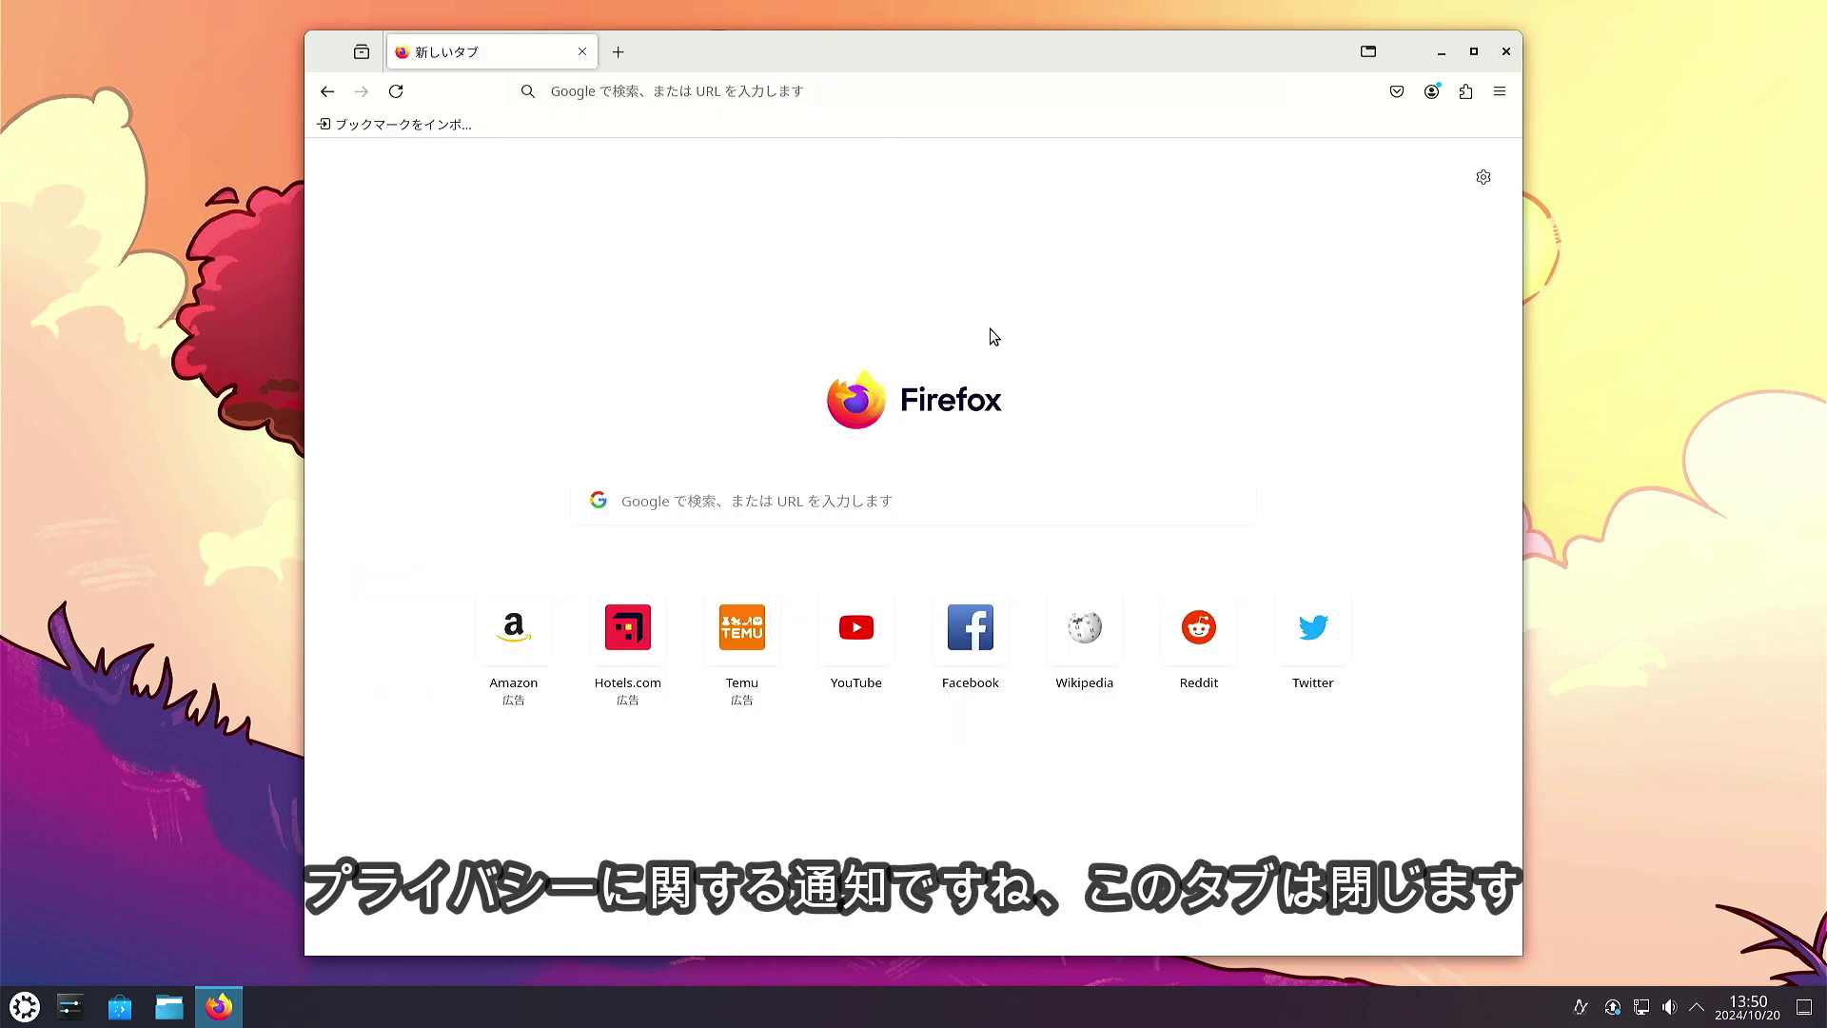
Open YouTube, type kbuntu into the search box as kana, then erase it.
left_click(878, 627)
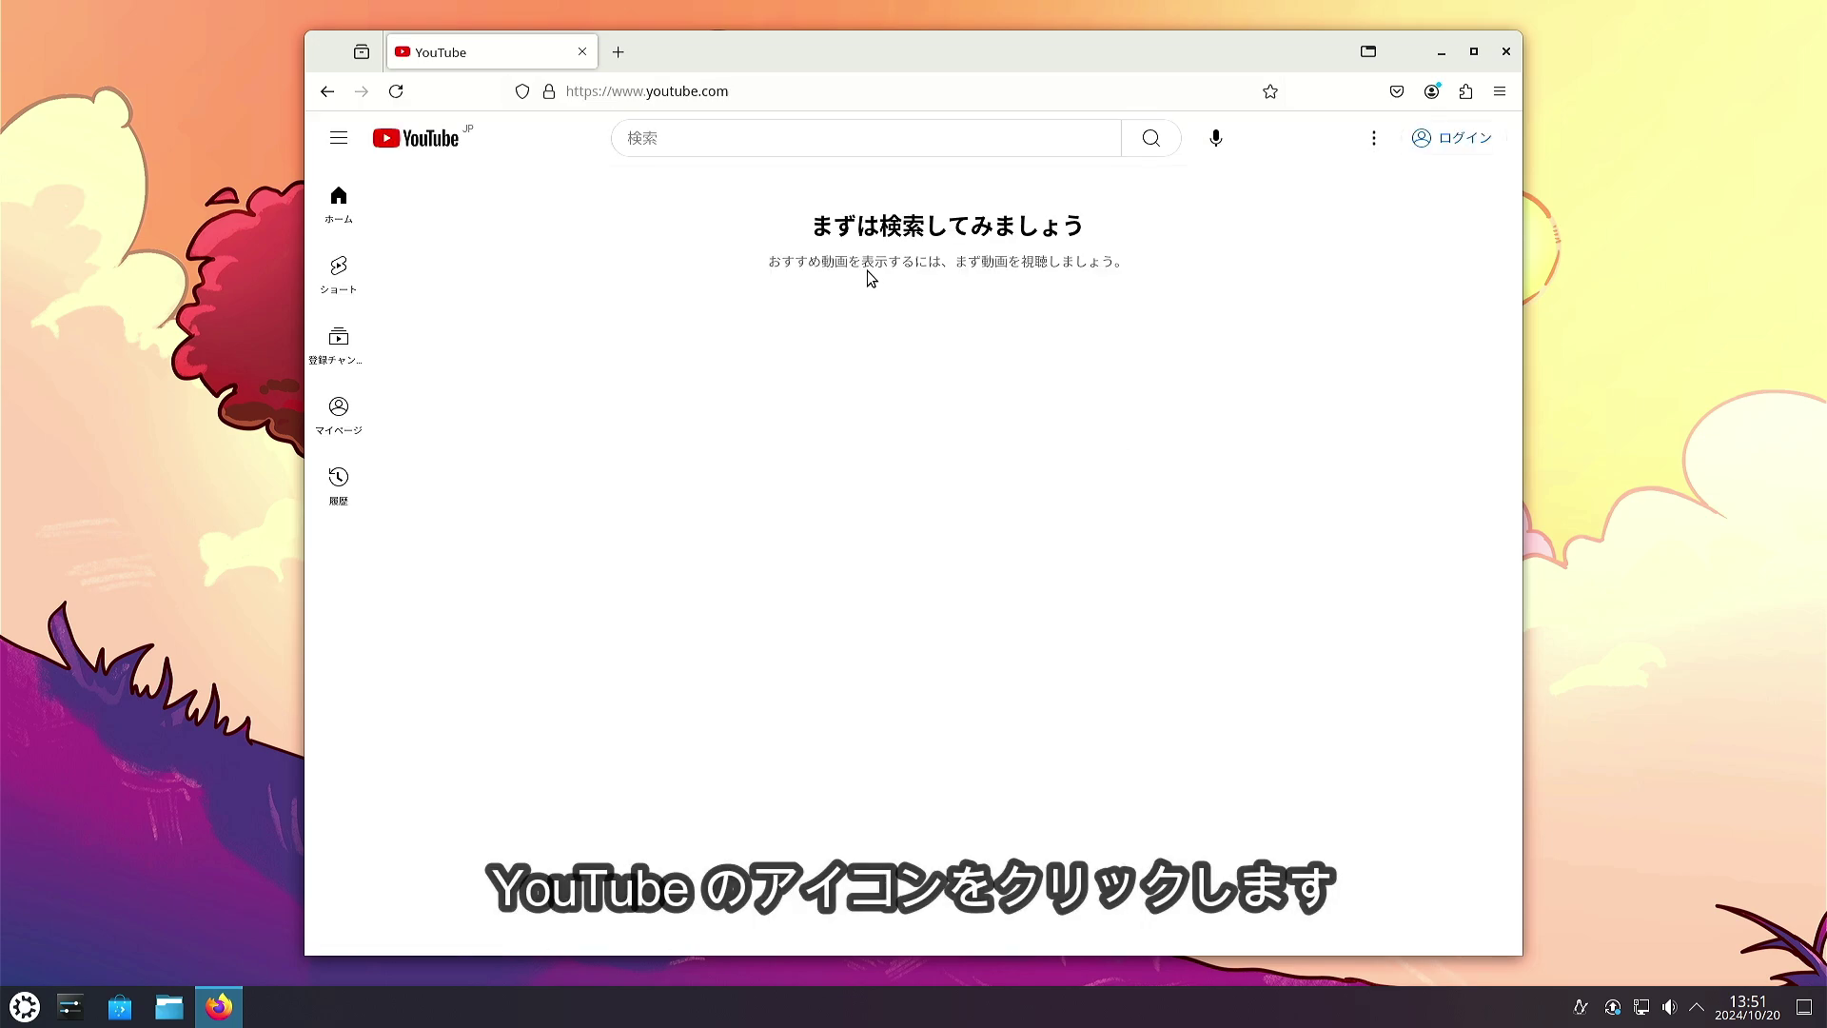
left_click(769, 143)
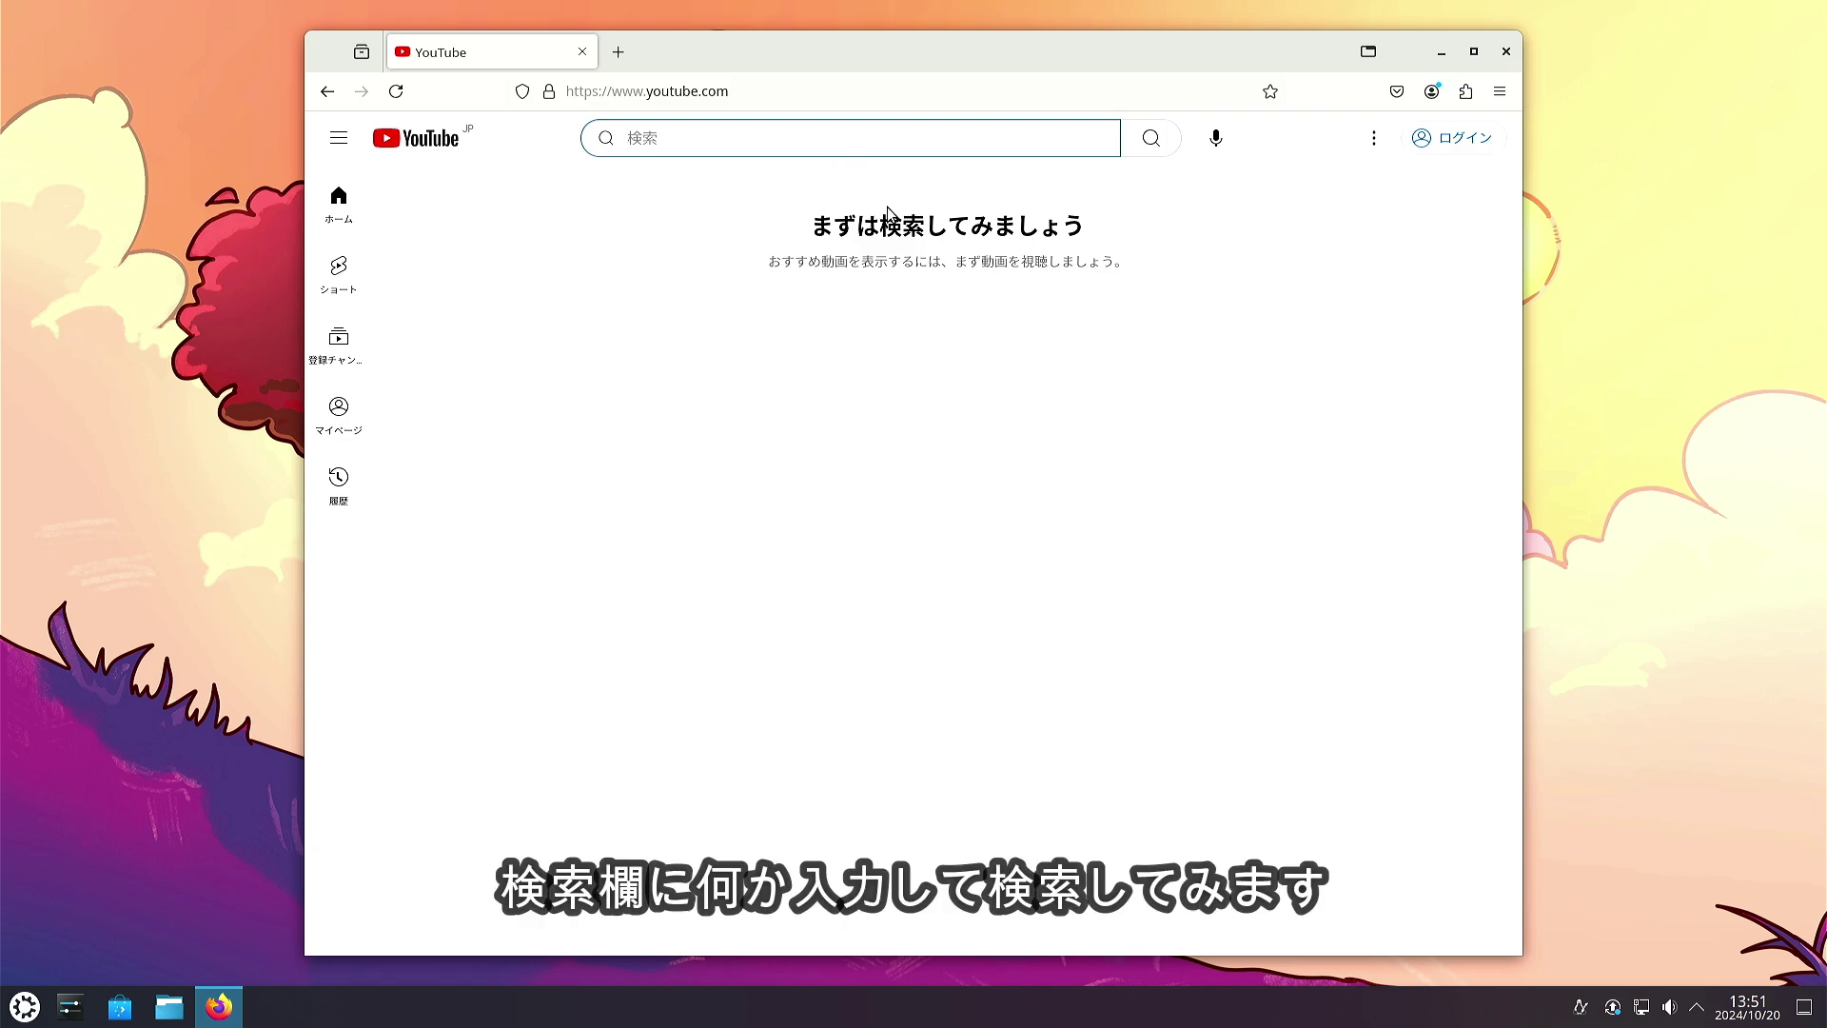
type("k")
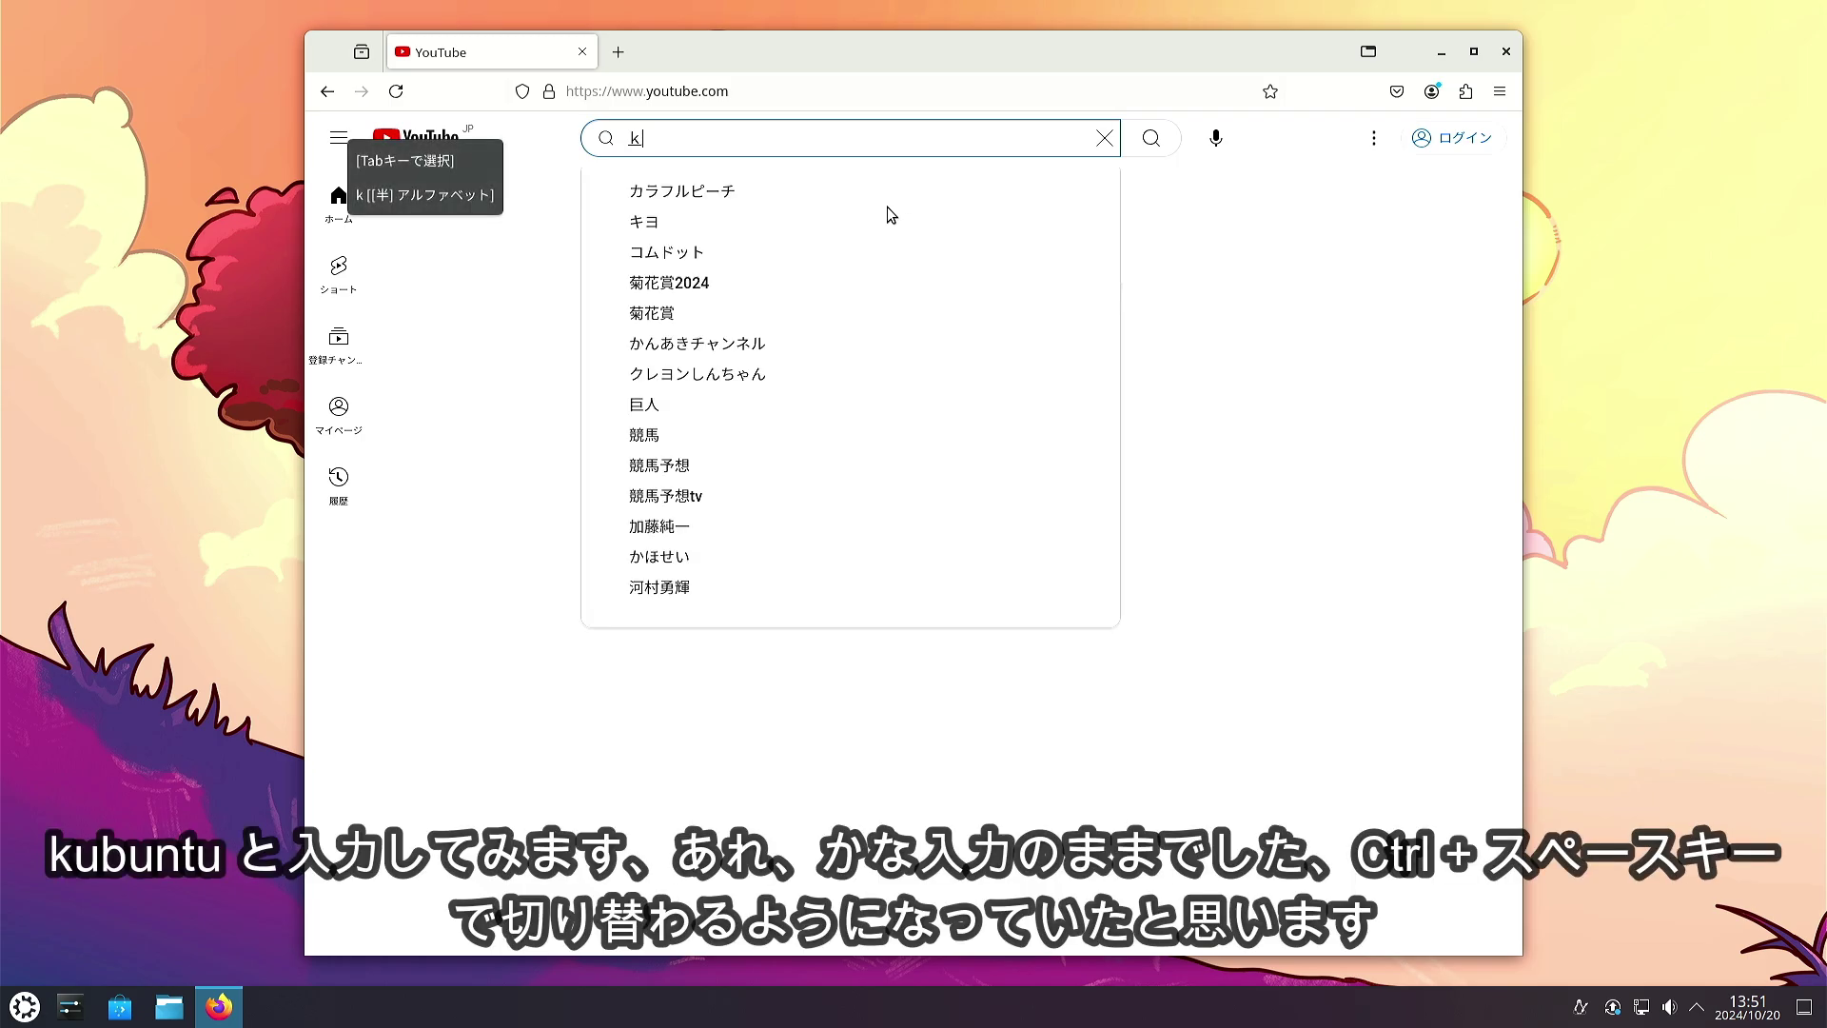
type("buntu")
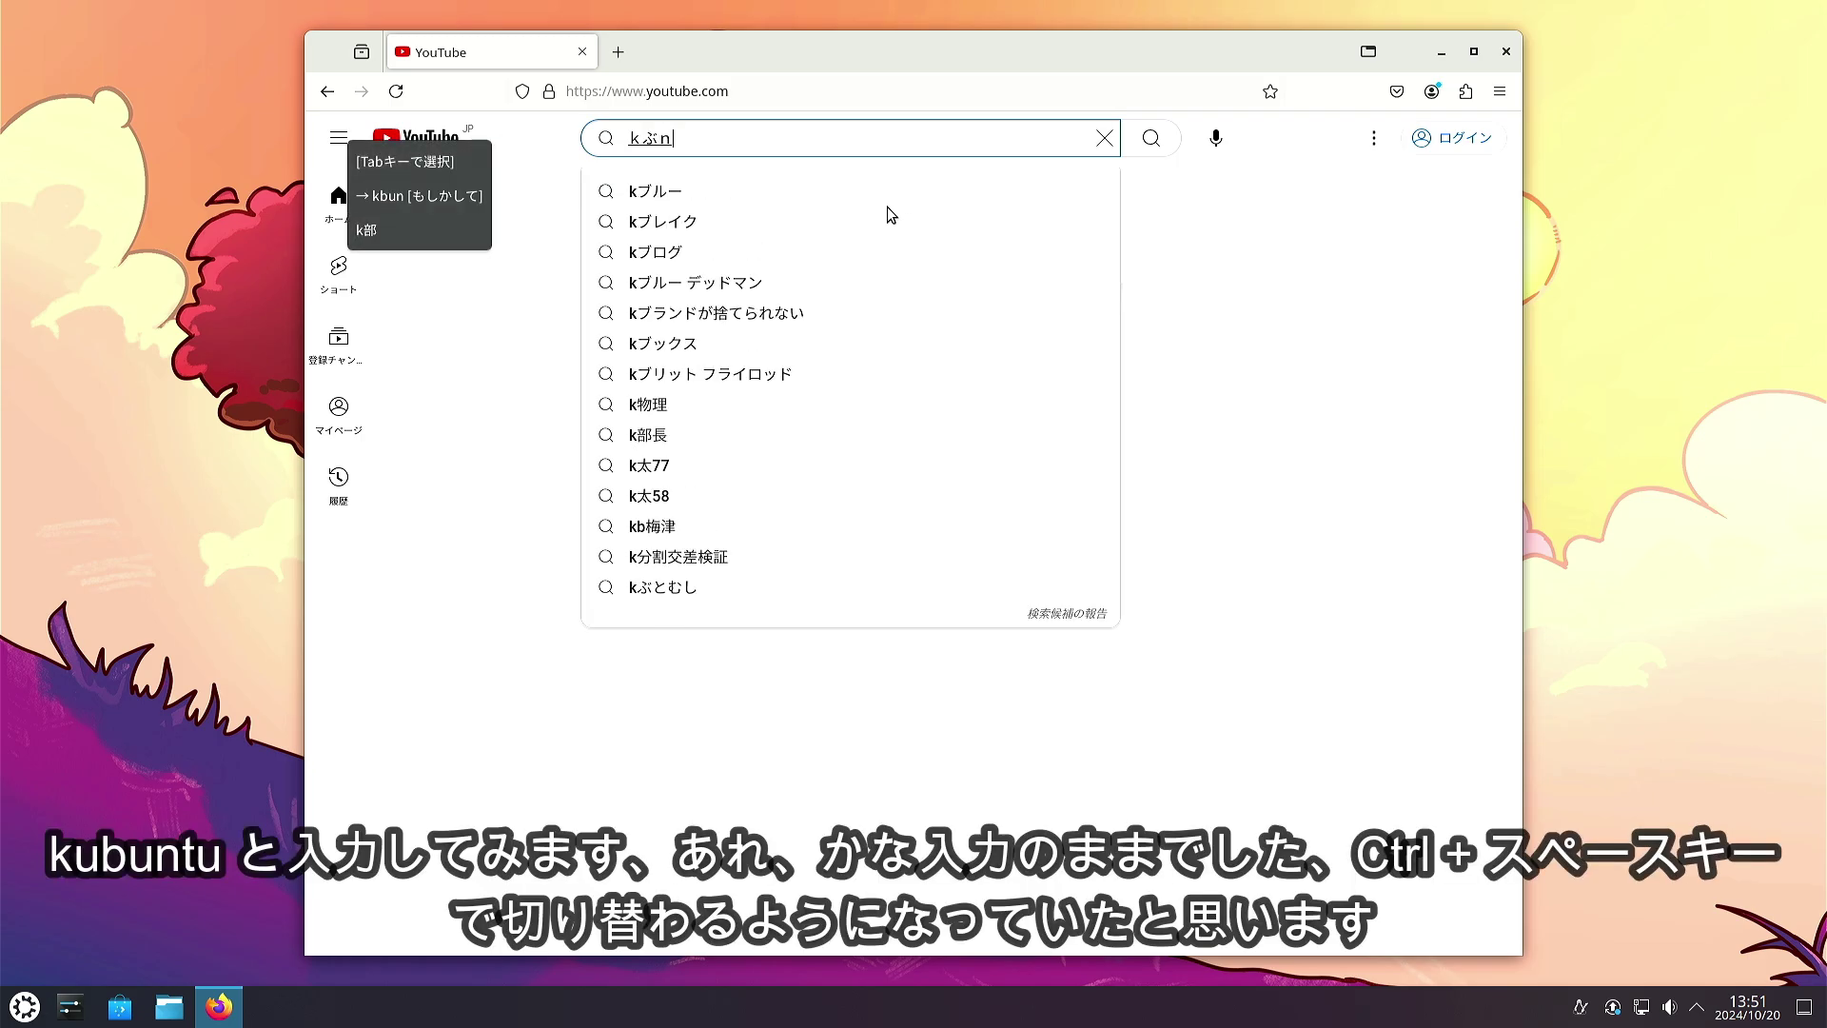
key("ctrl+space")
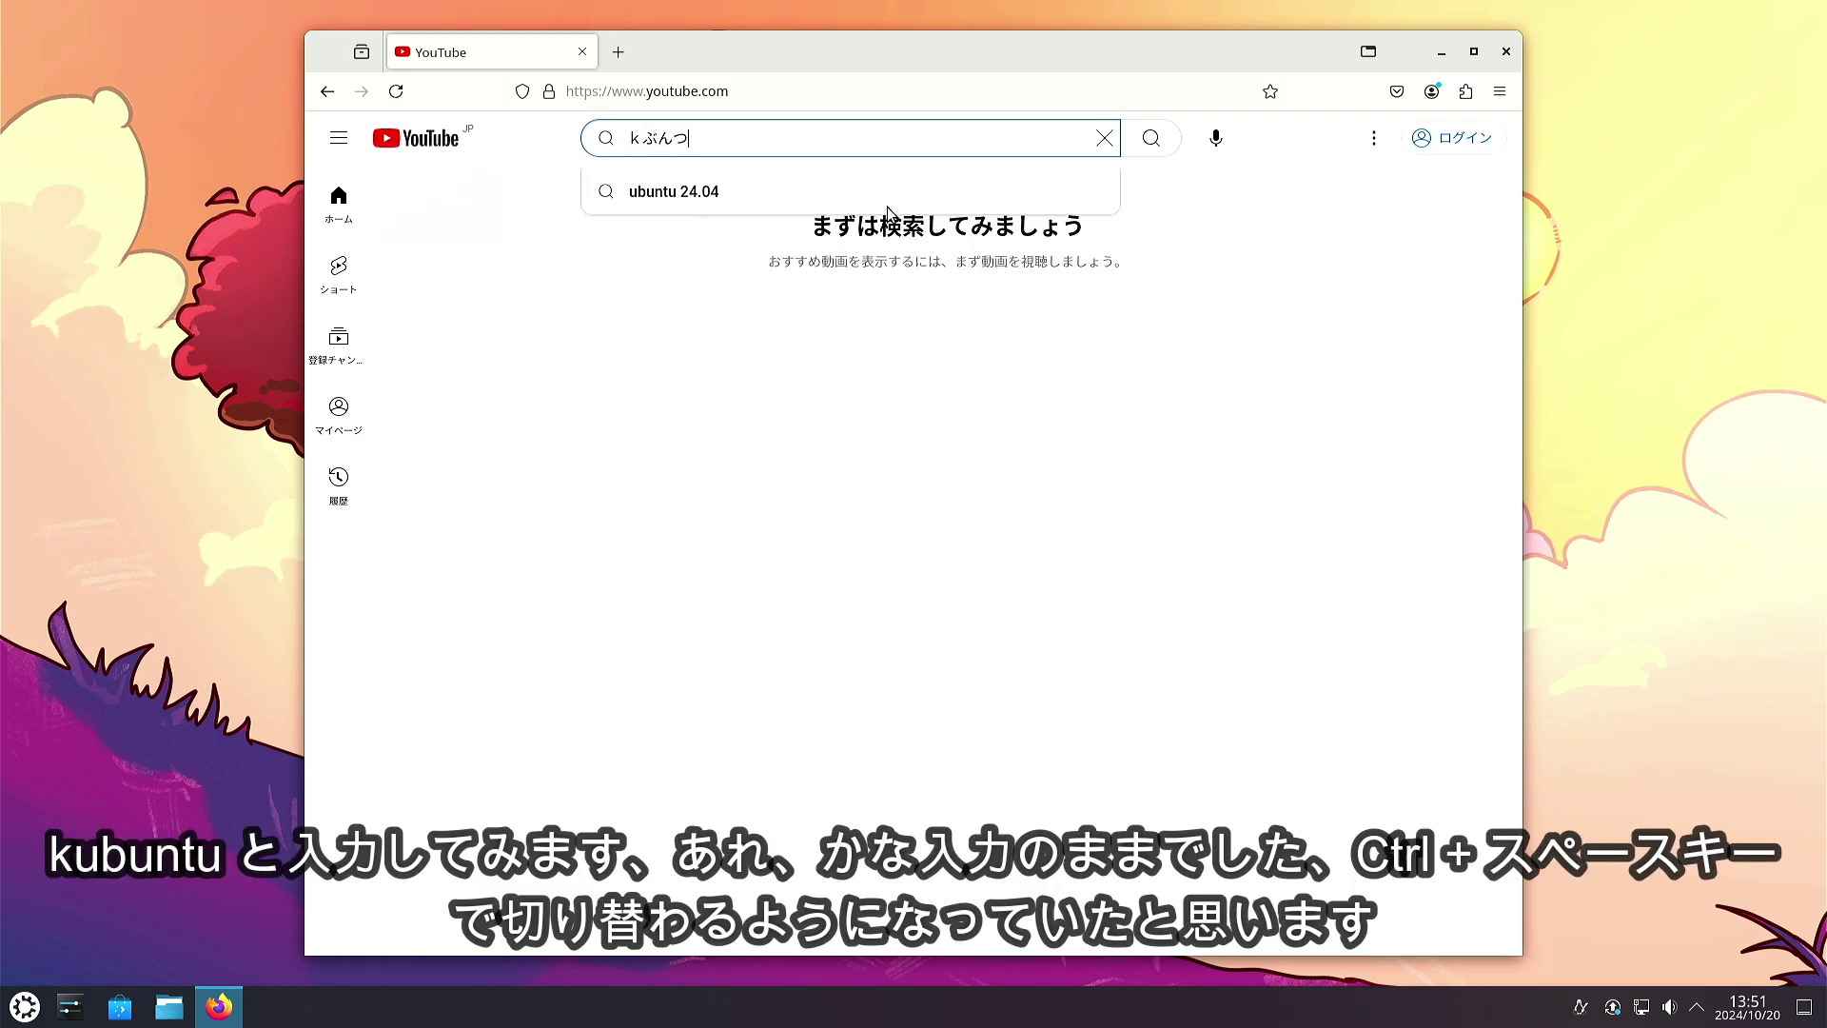
key("BackSpace")
key("BackSpace")
key("BackSpace")
key("BackSpace")
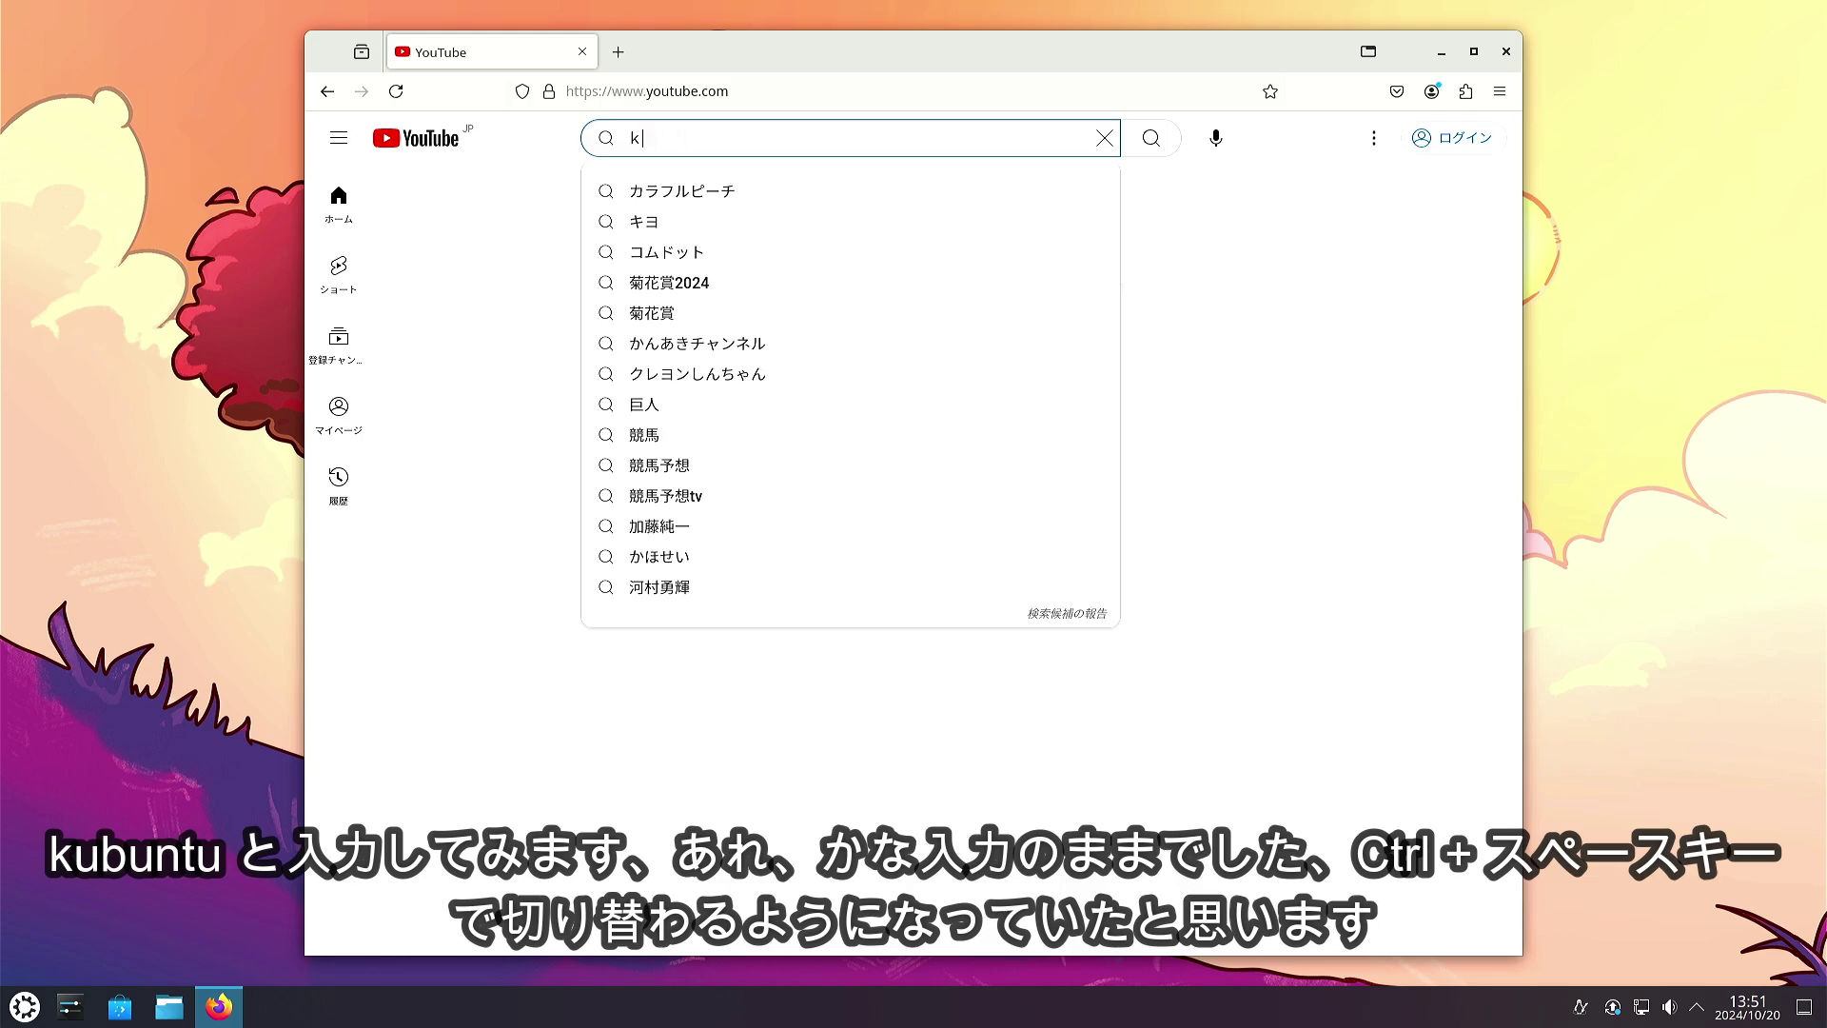
Switch to direct input with Ctrl+Space, type kubuntu in Latin letters, and dismiss suggestions.
type("`")
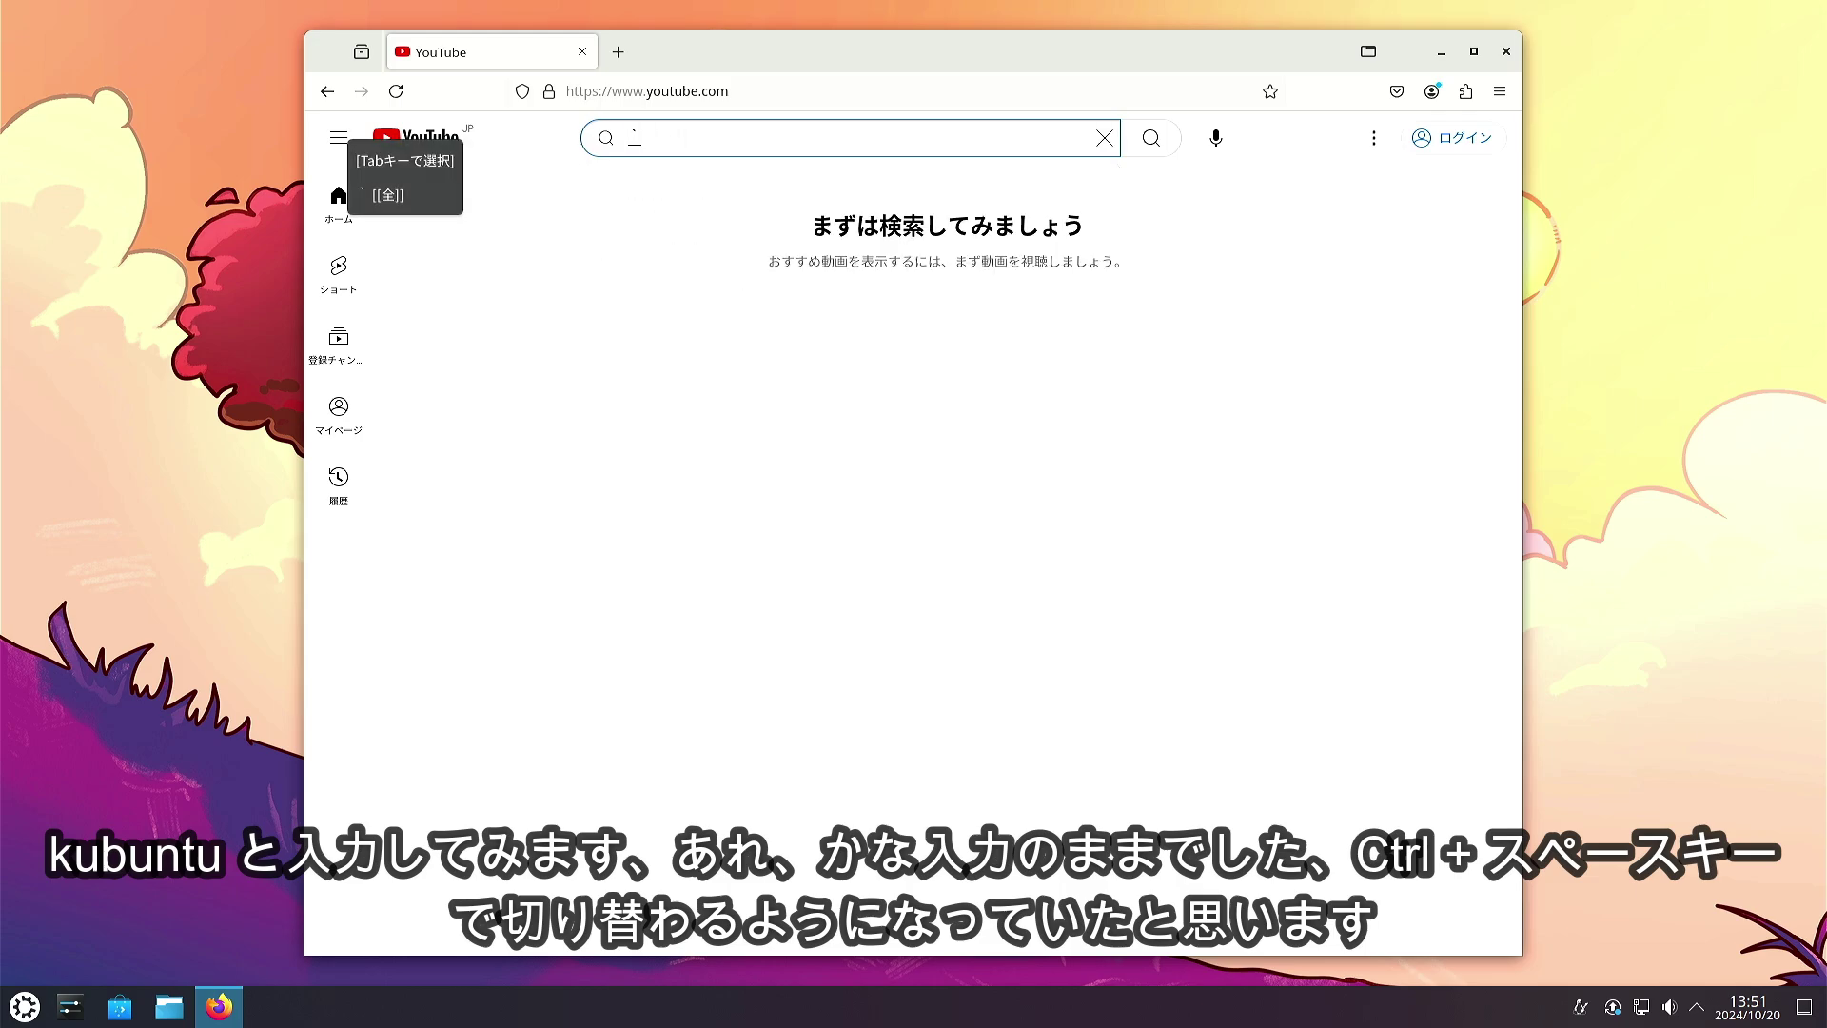
type("kubun")
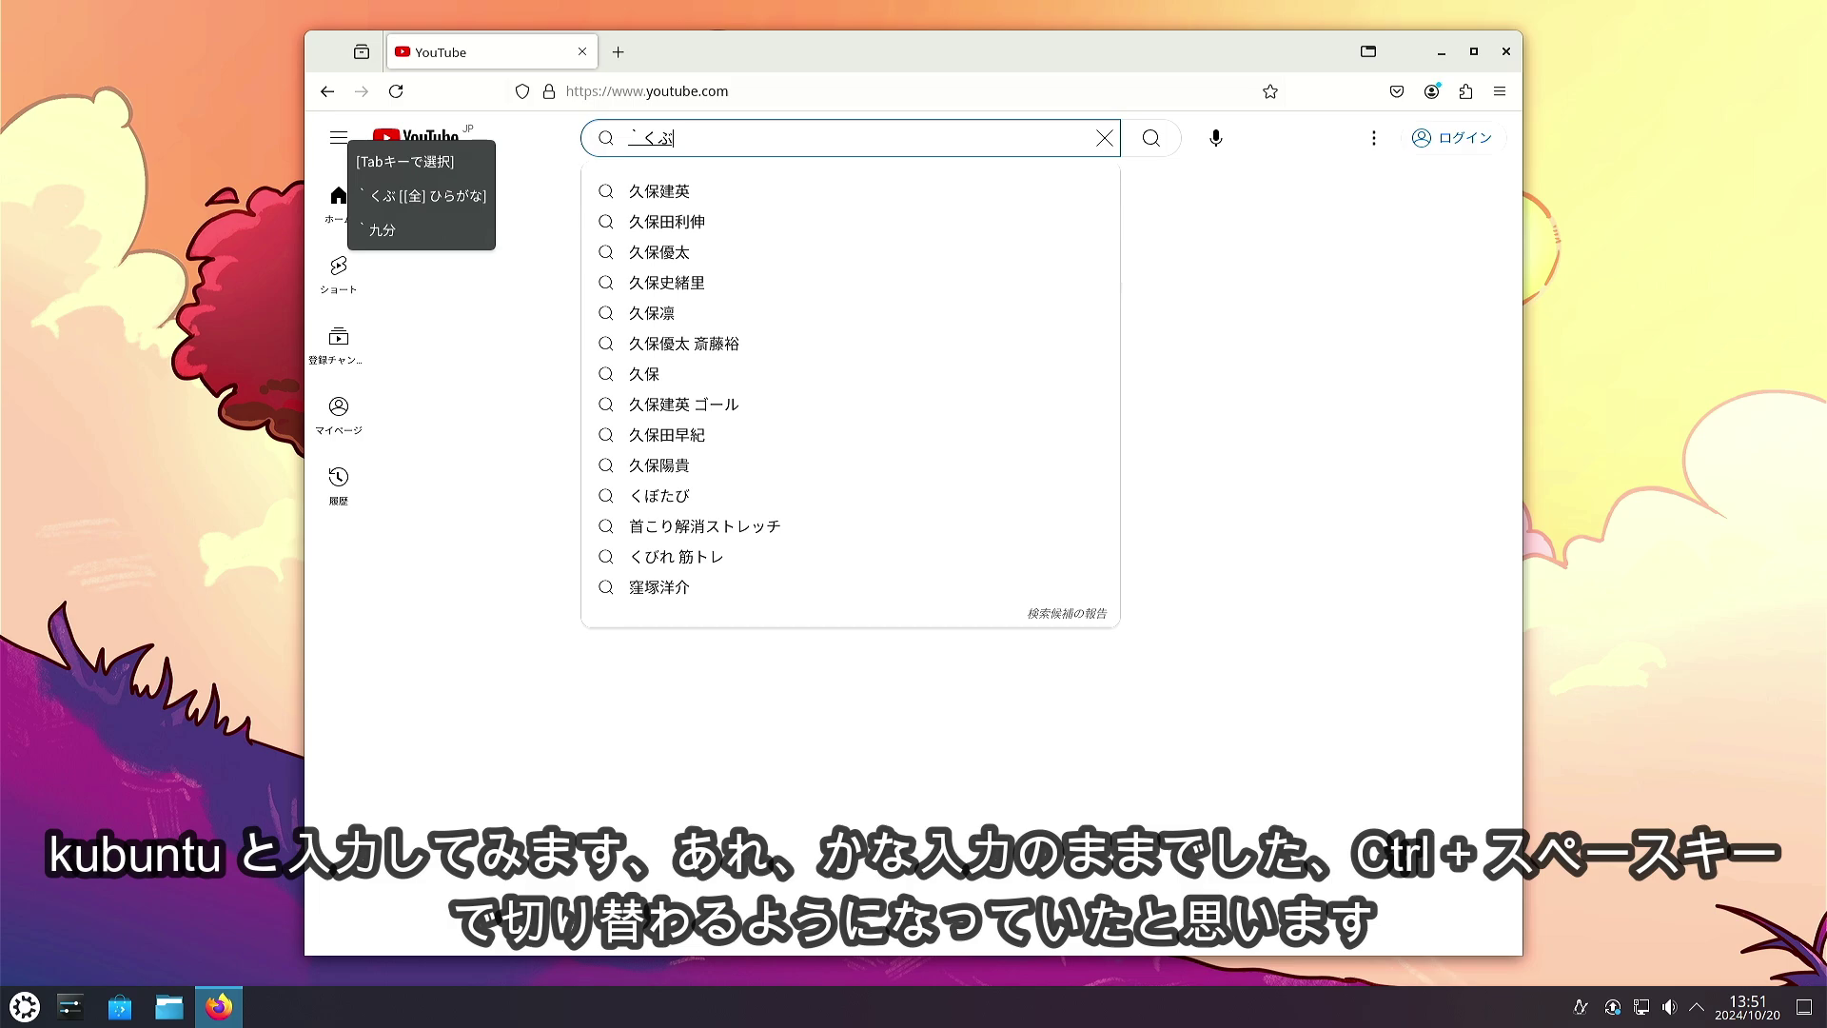
type("tu")
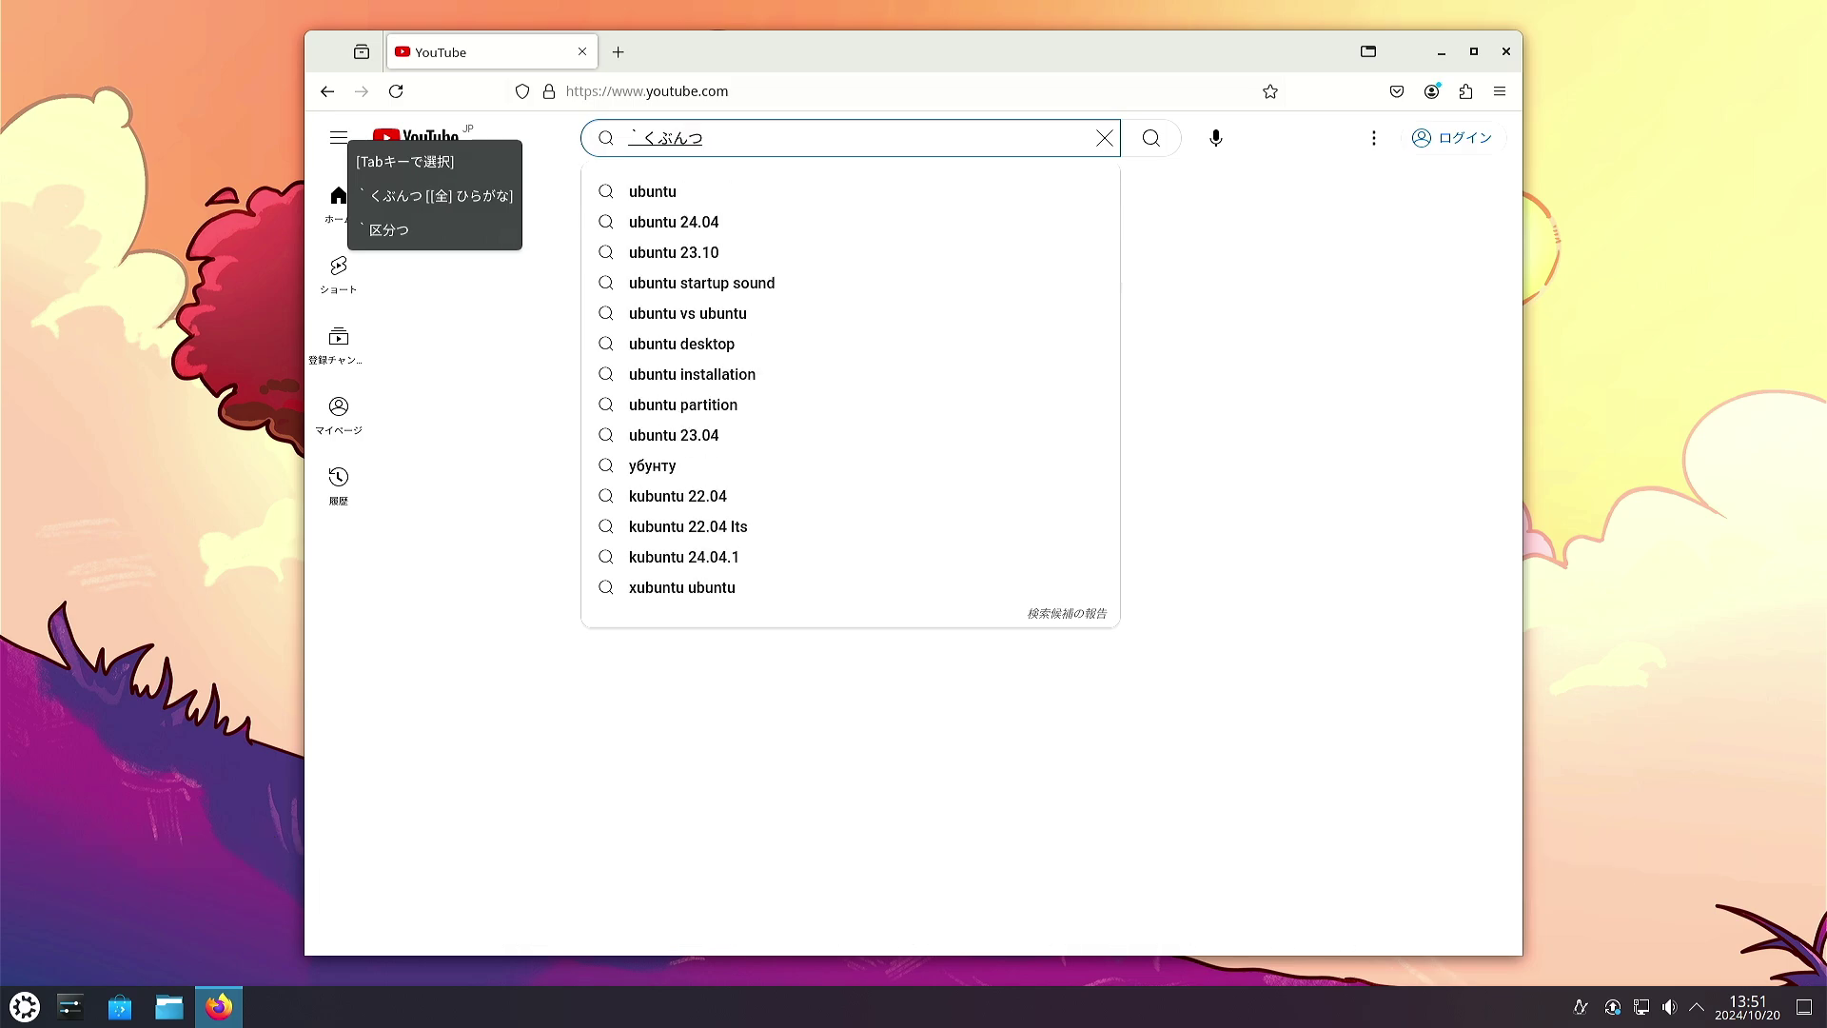
key("Escape")
key("ctrl+space")
type("k")
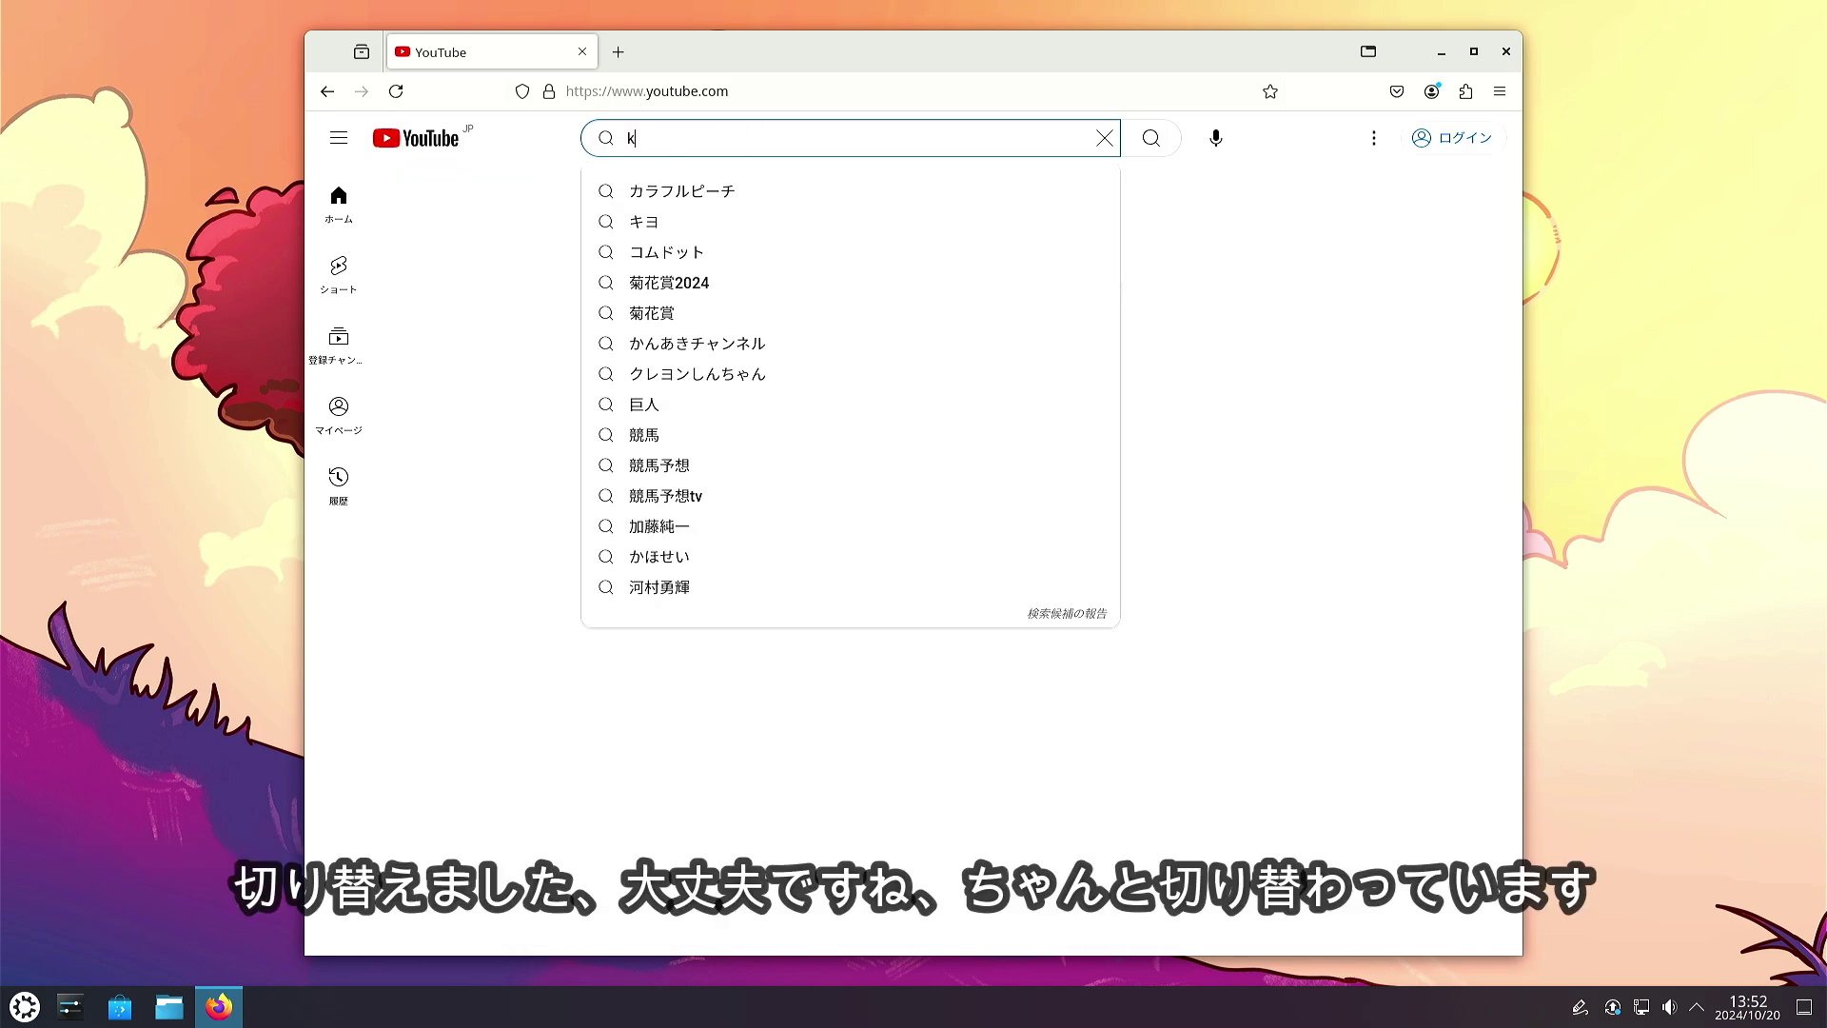
type("ubuntu")
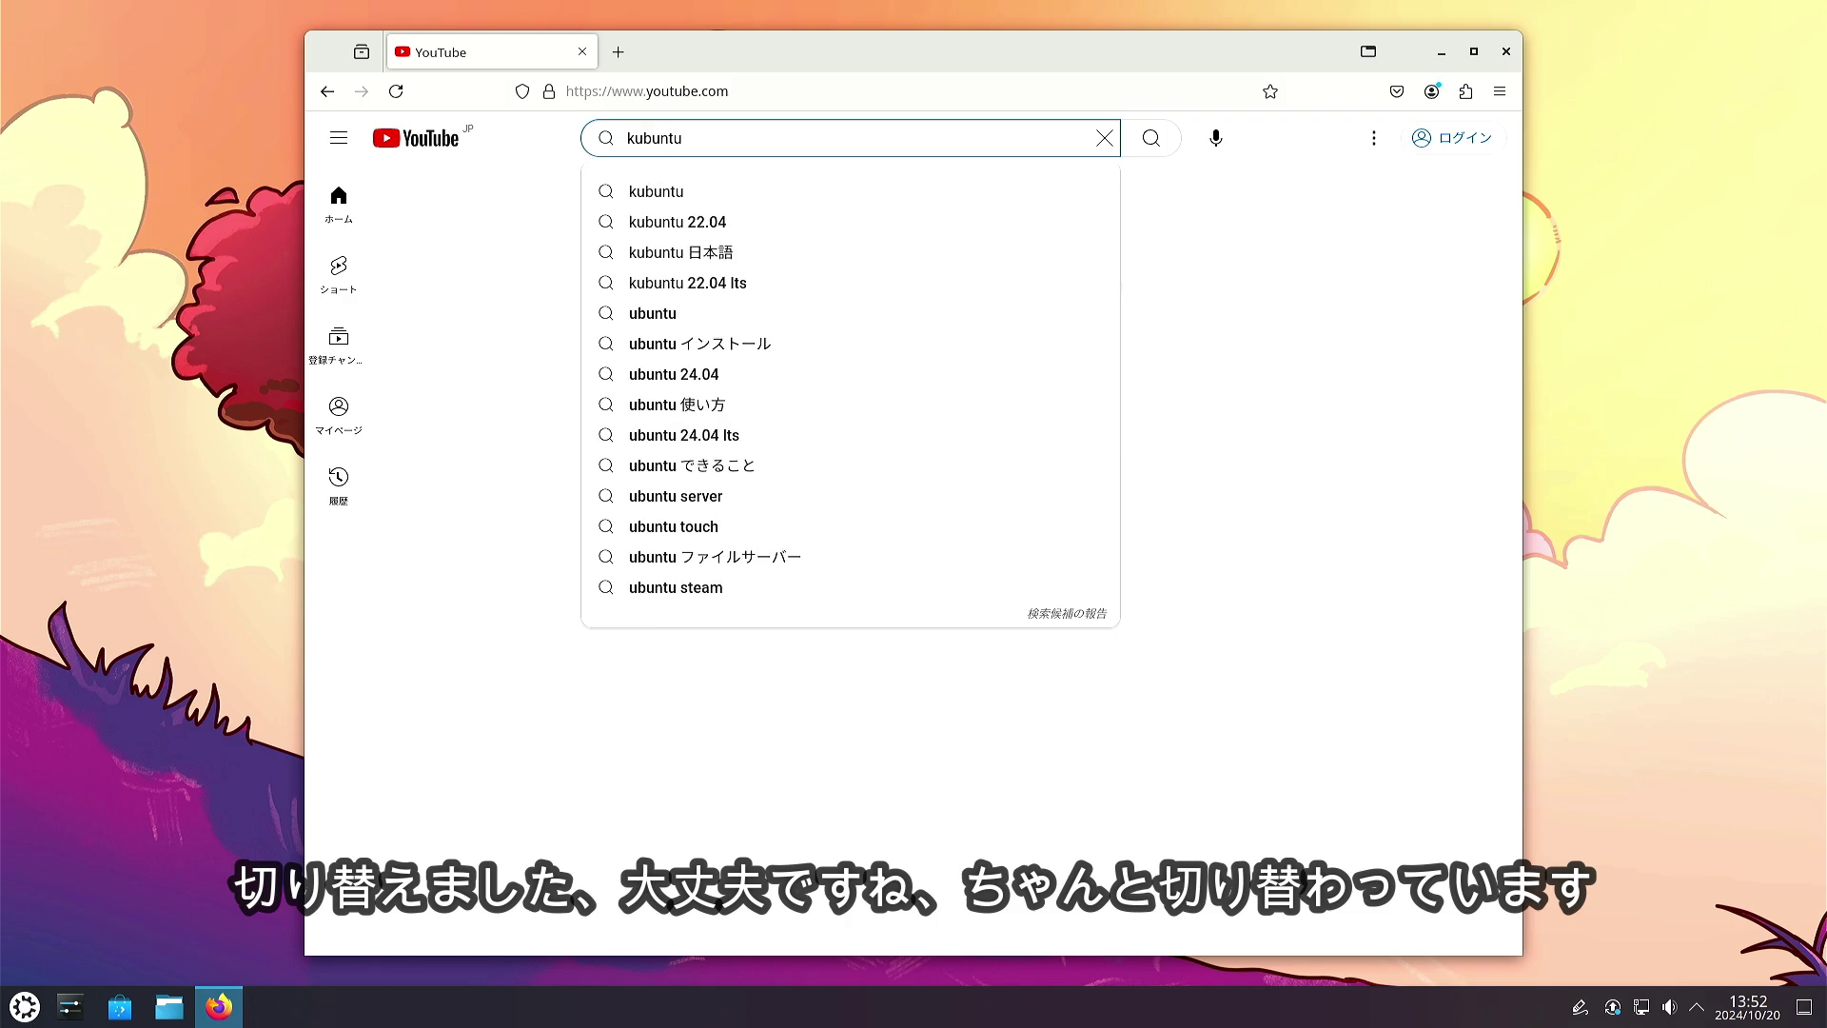
key("Escape")
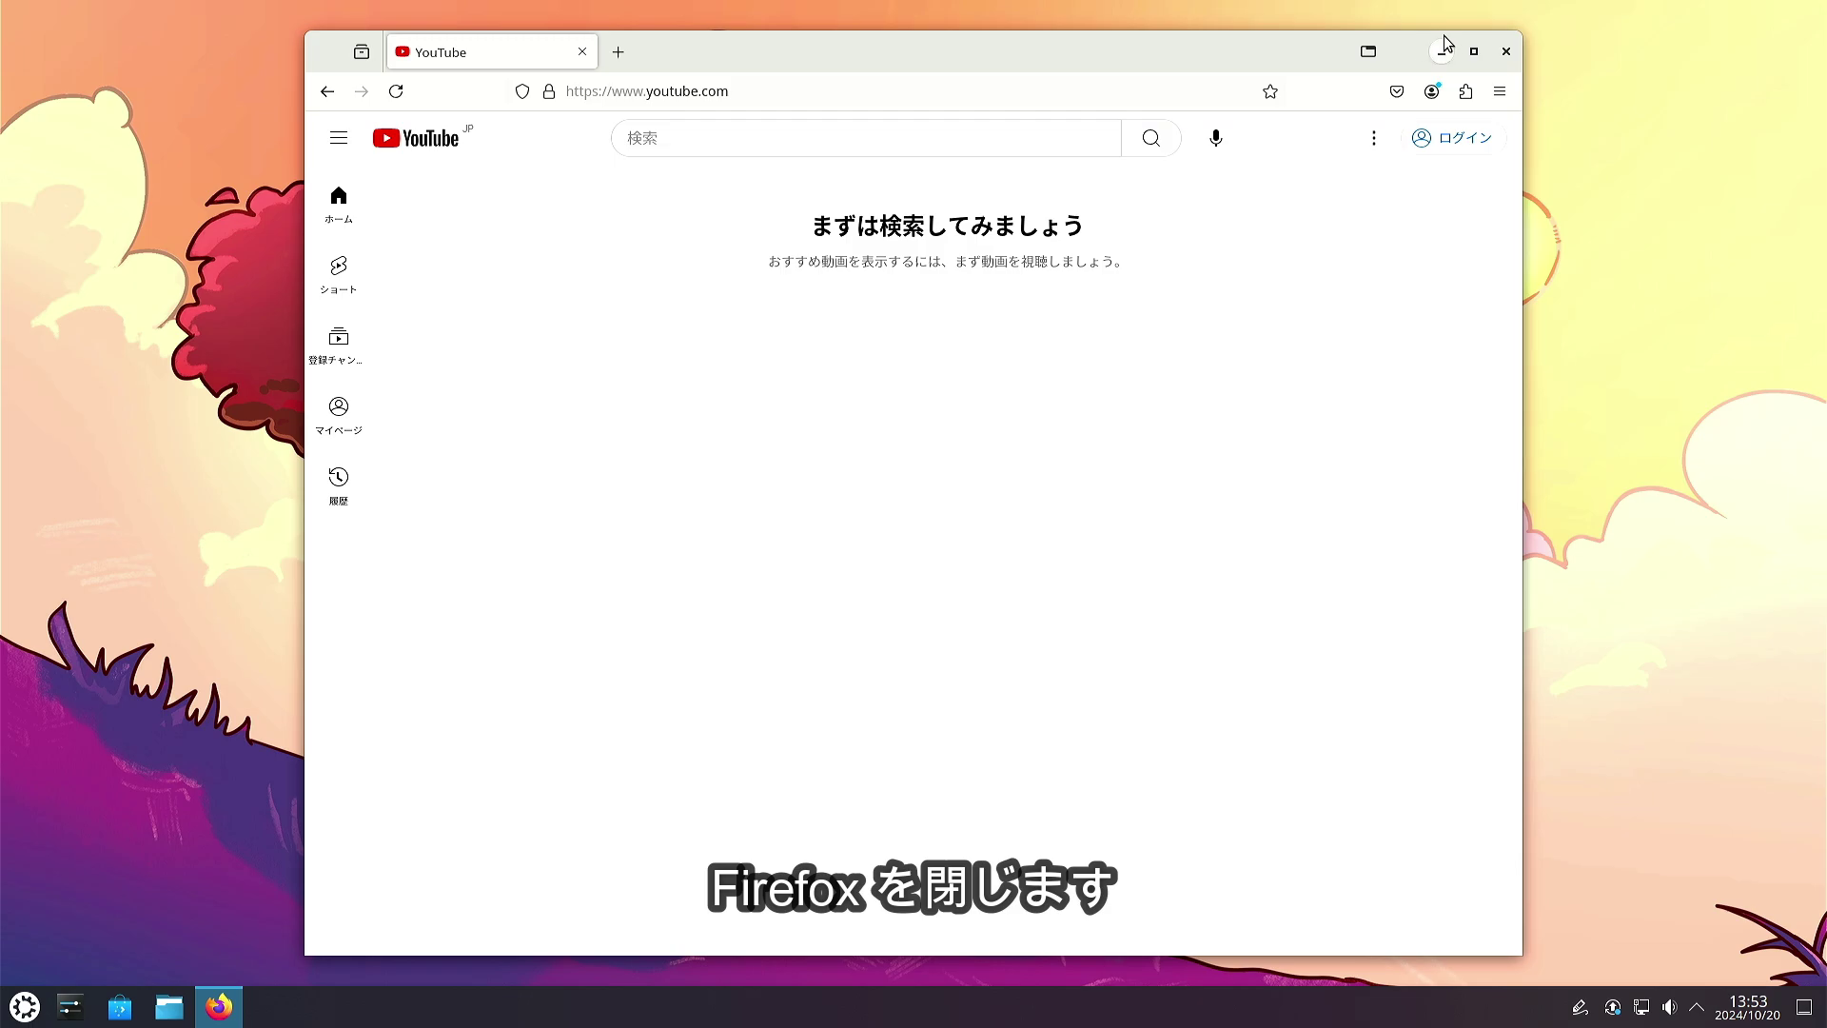
Close Firefox and choose シャットダウン from the application launcher.
left_click(1517, 57)
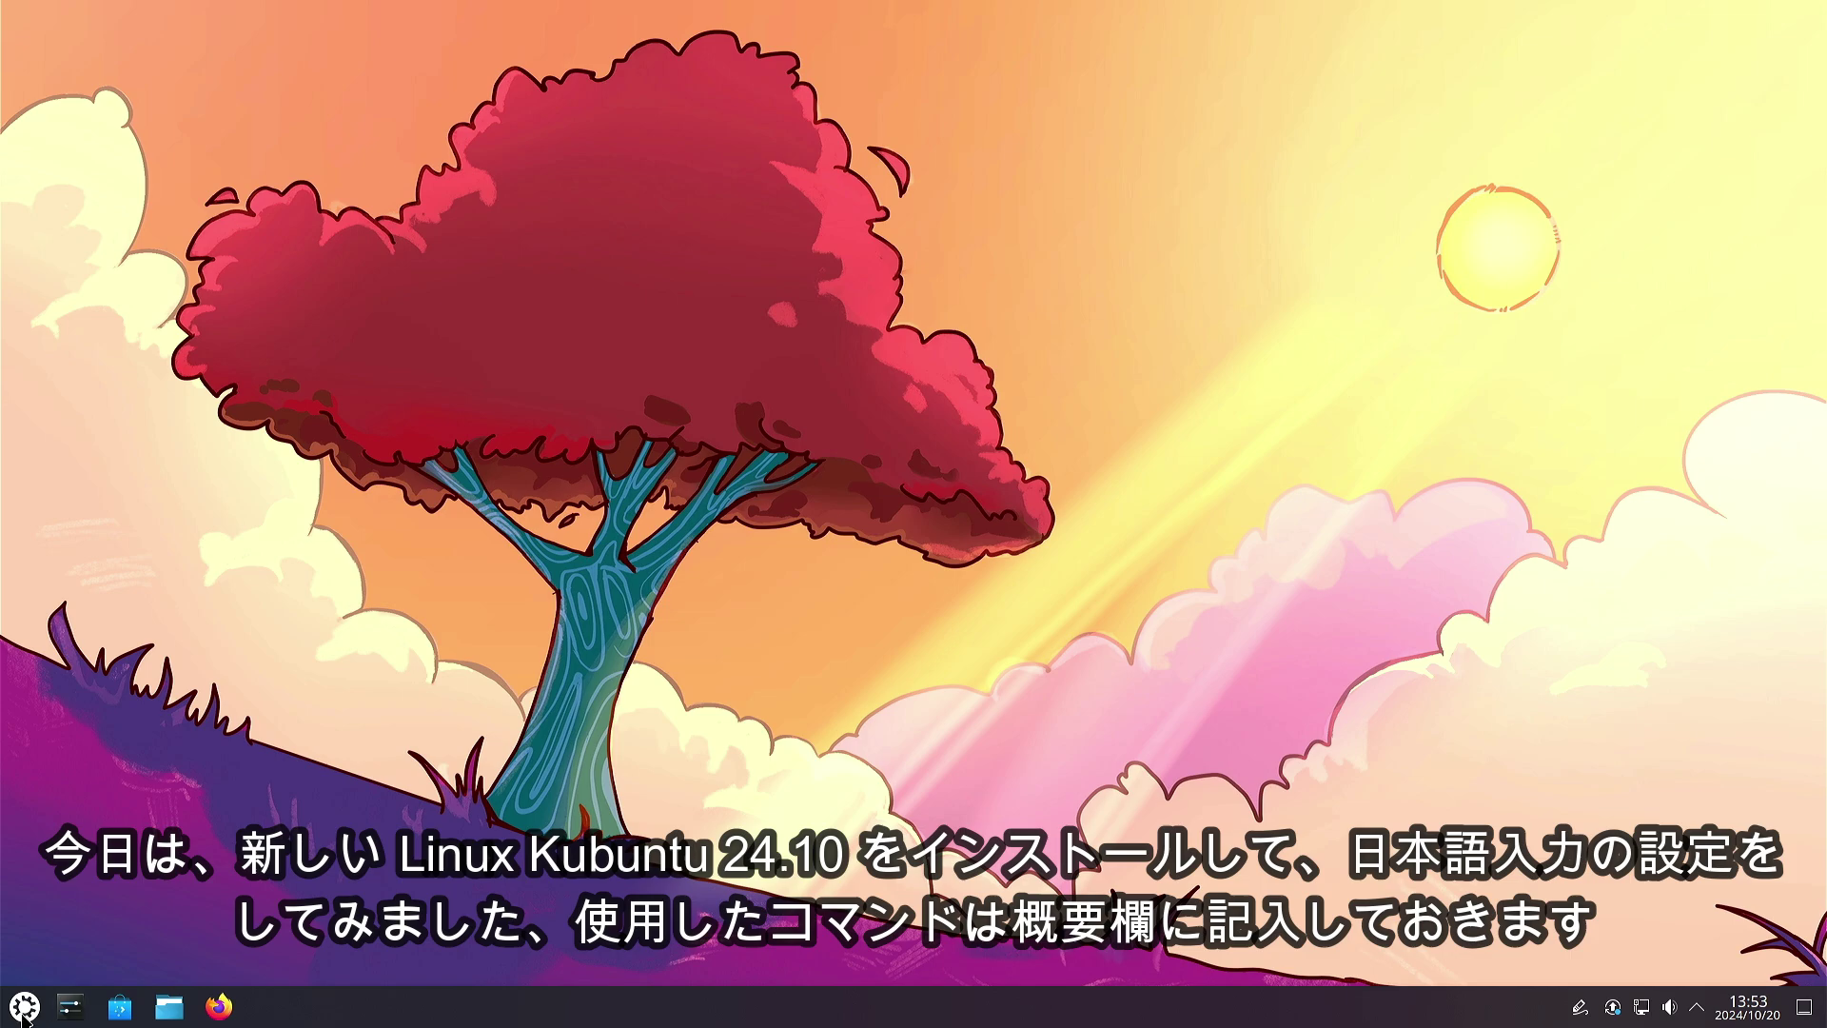
left_click(26, 1014)
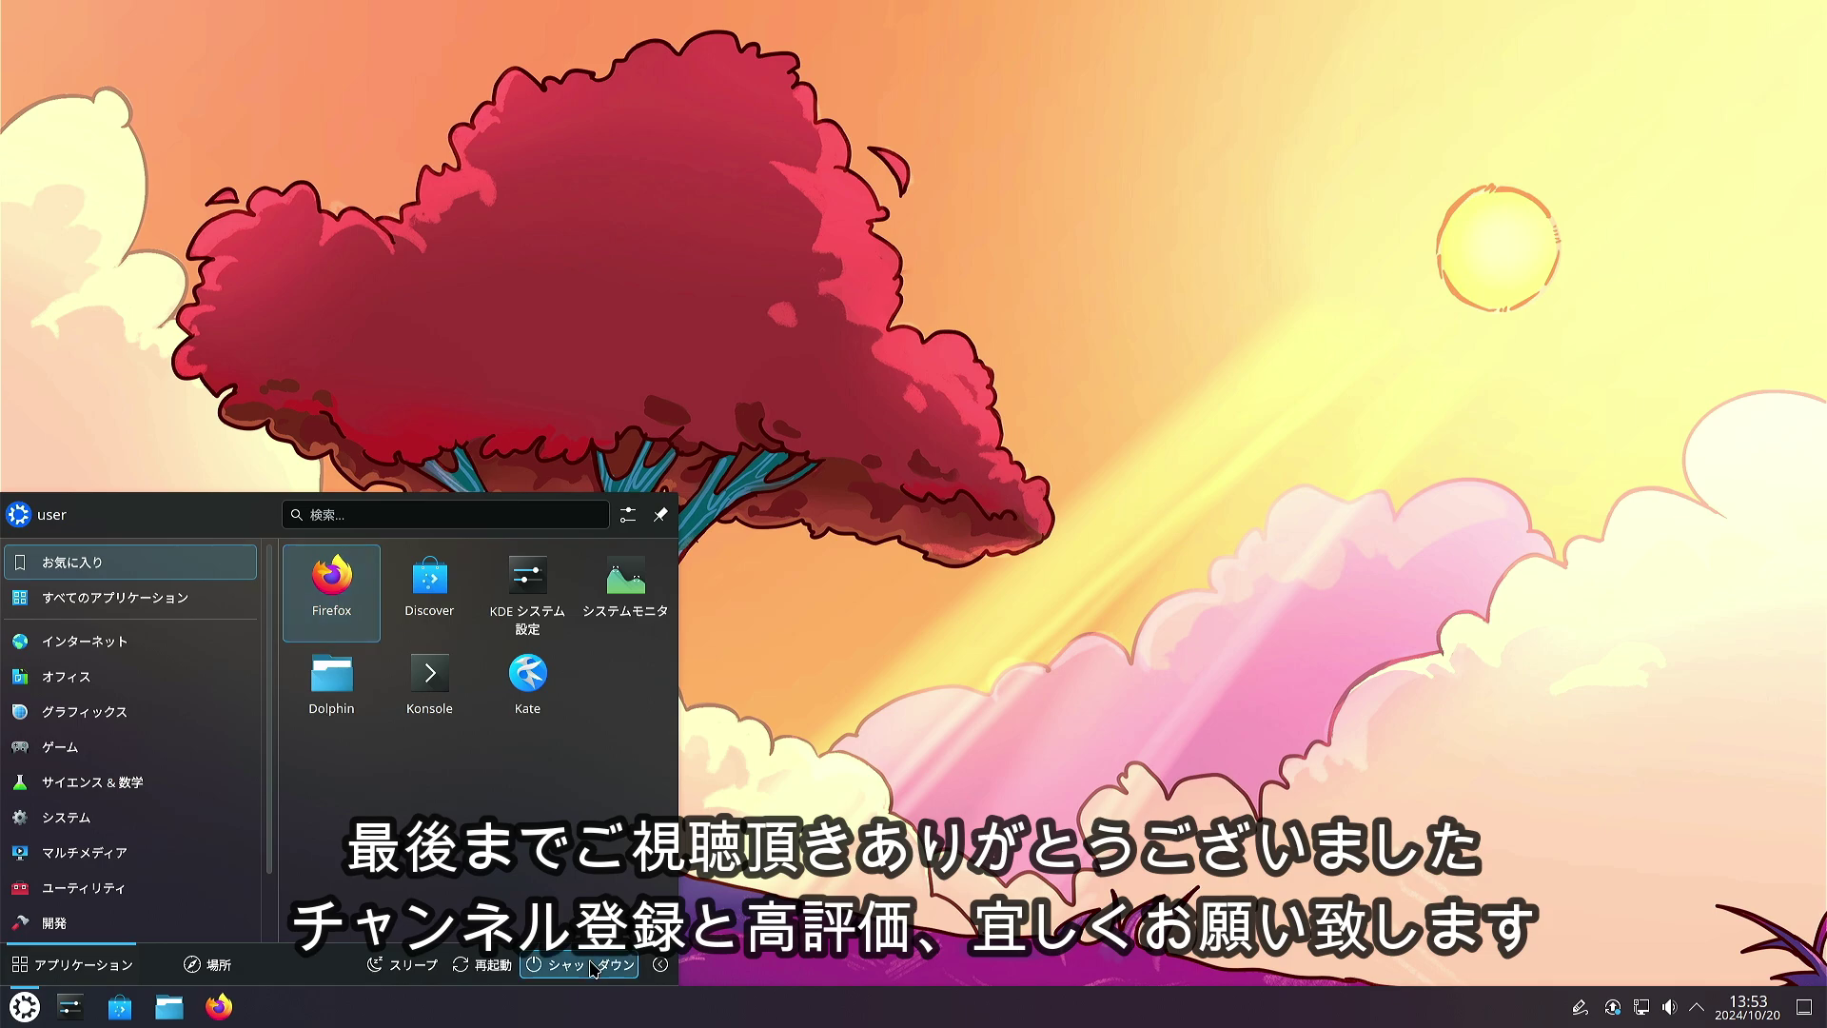
left_click(592, 967)
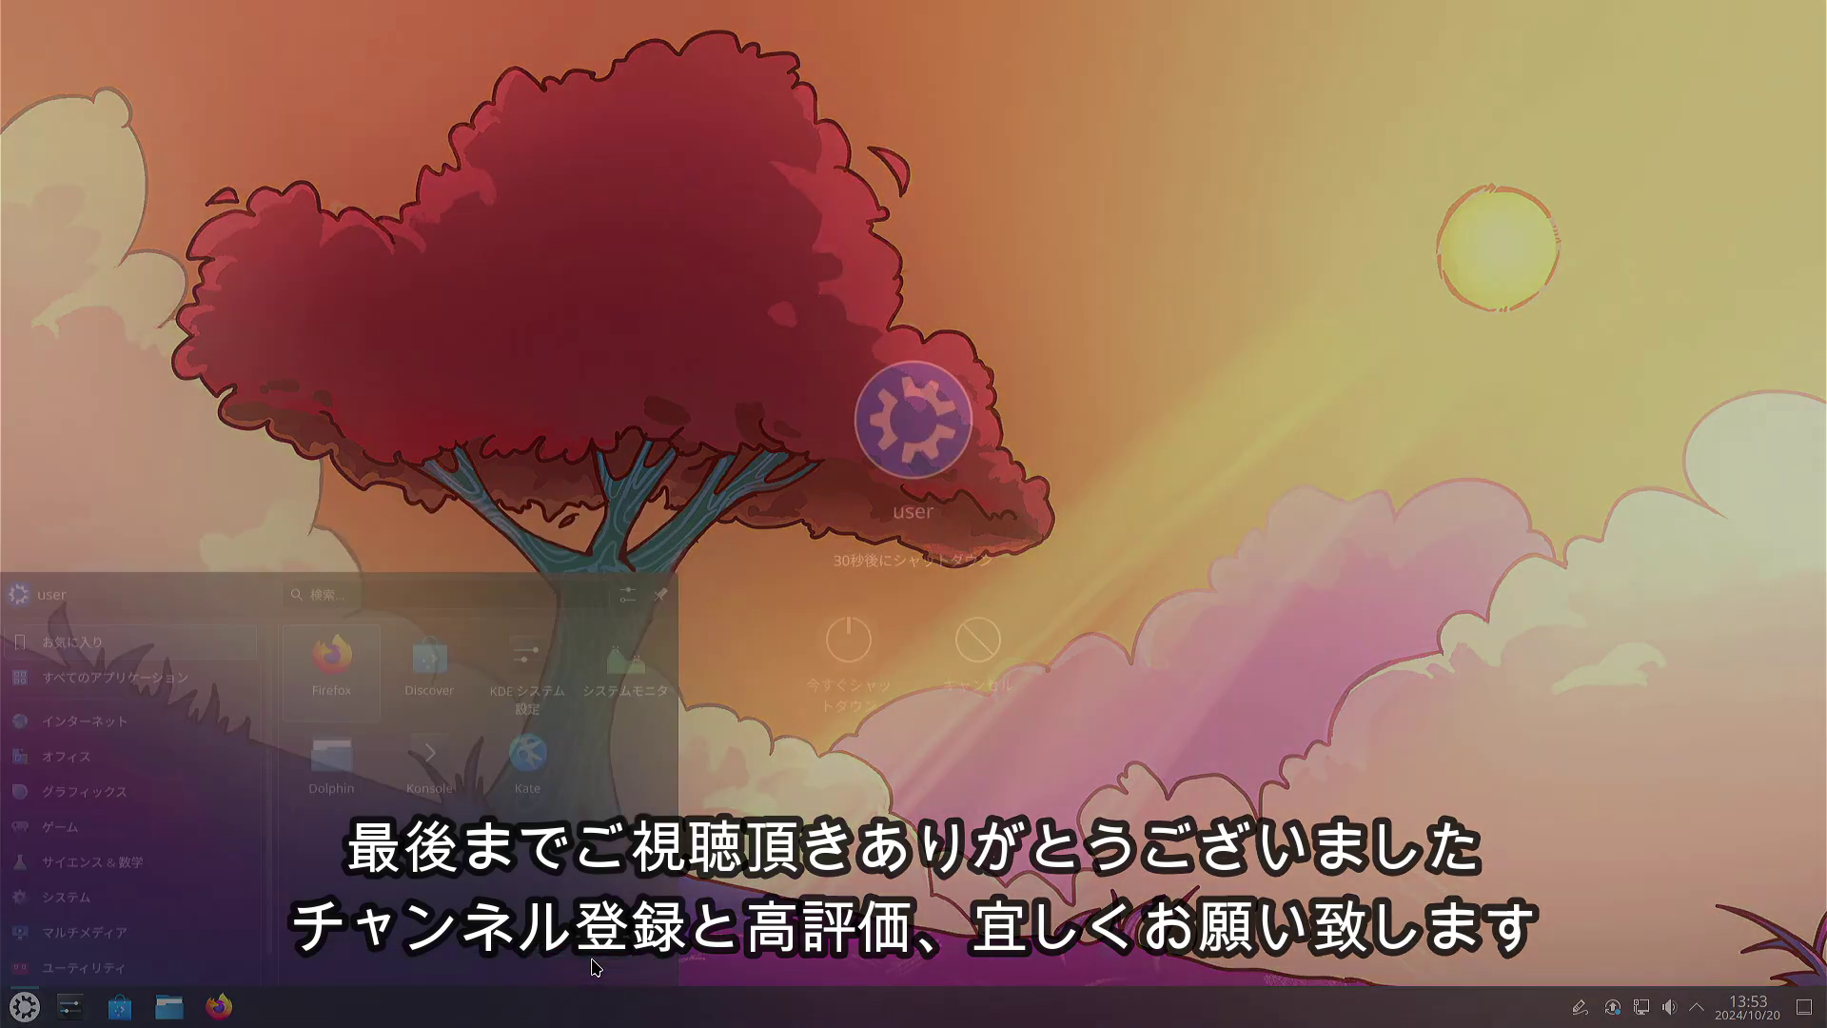